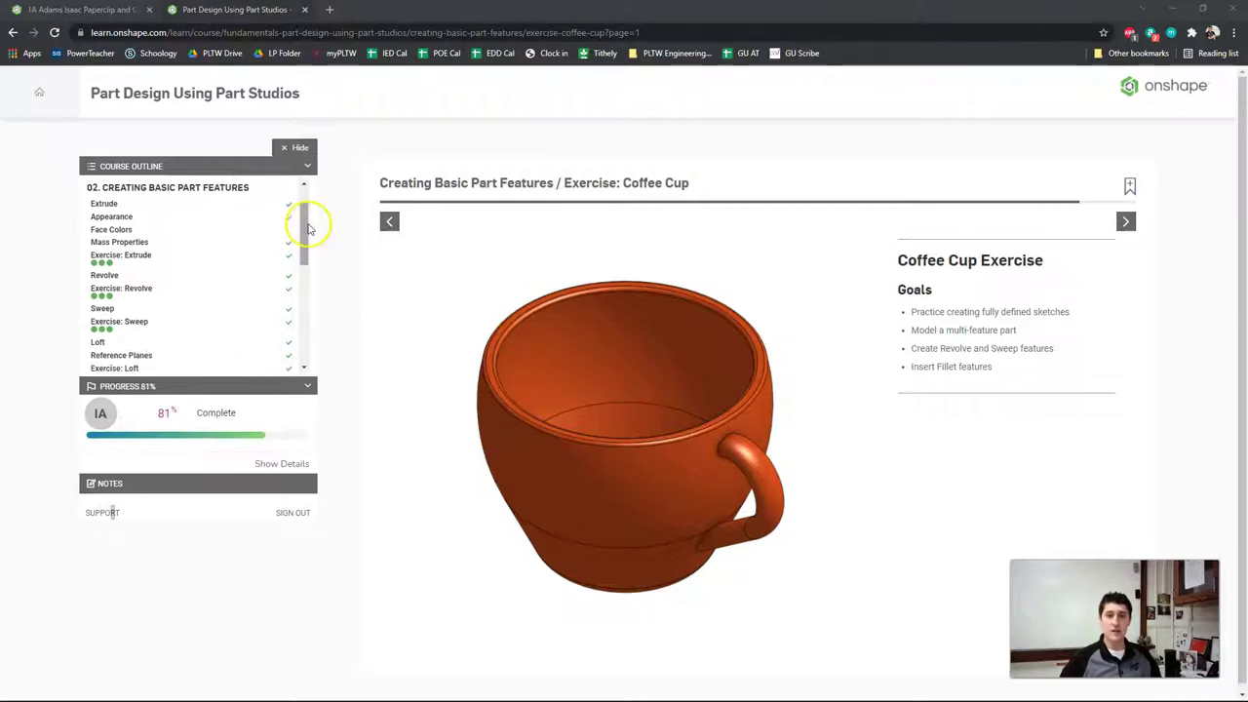
# Step: Locate the Coffee Cup exercise in the course outline and open its step-by-step instruction slides
pyautogui.moveTo(306, 229); pyautogui.dragTo(306, 255)
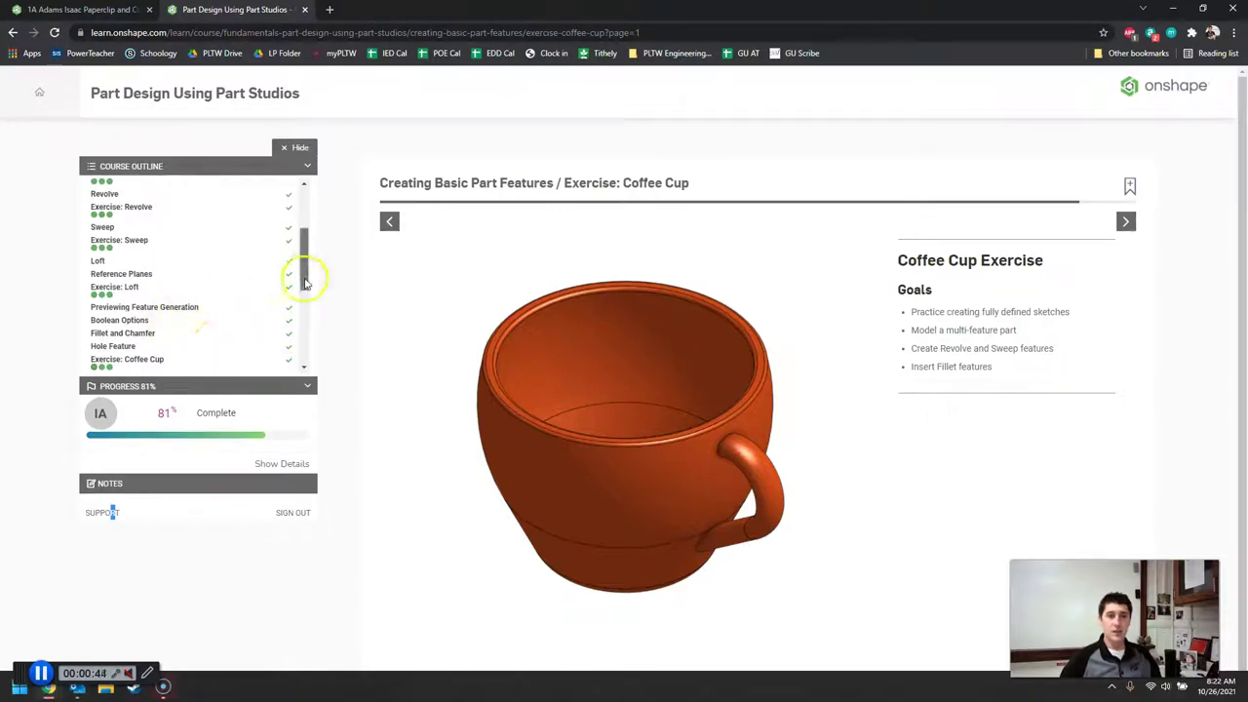
pyautogui.moveTo(308, 278); pyautogui.dragTo(303, 292)
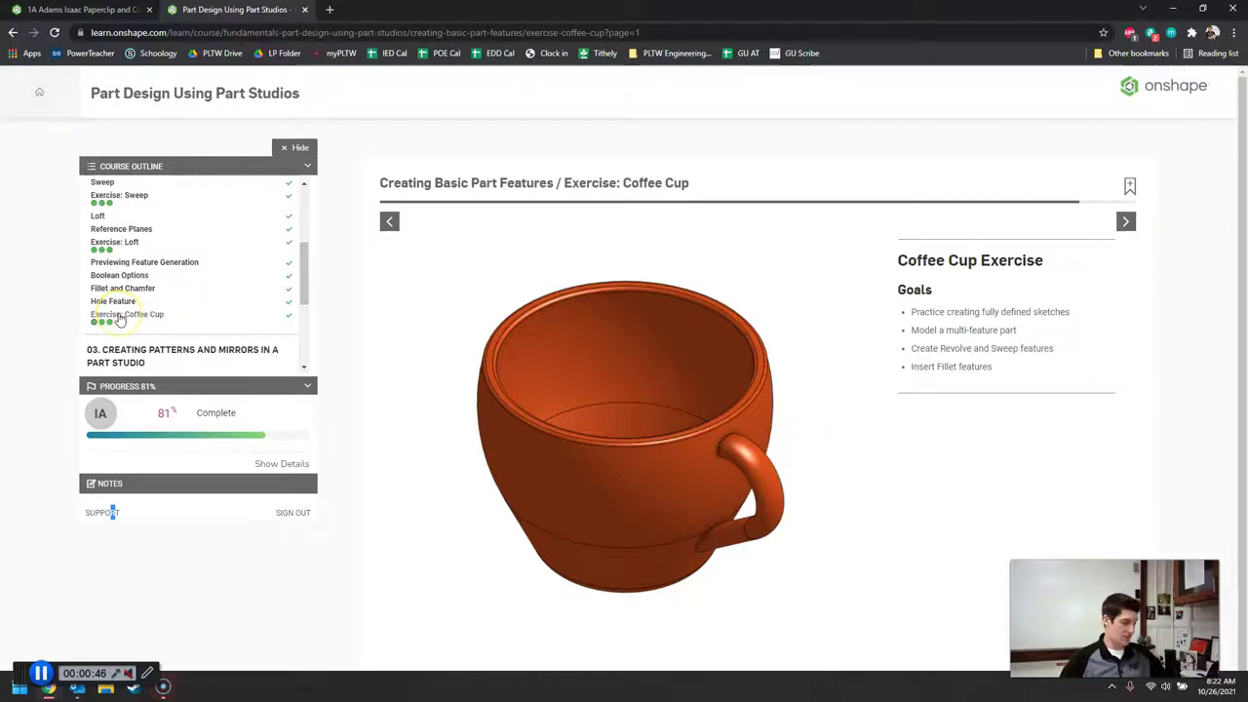
pyautogui.click(1126, 221)
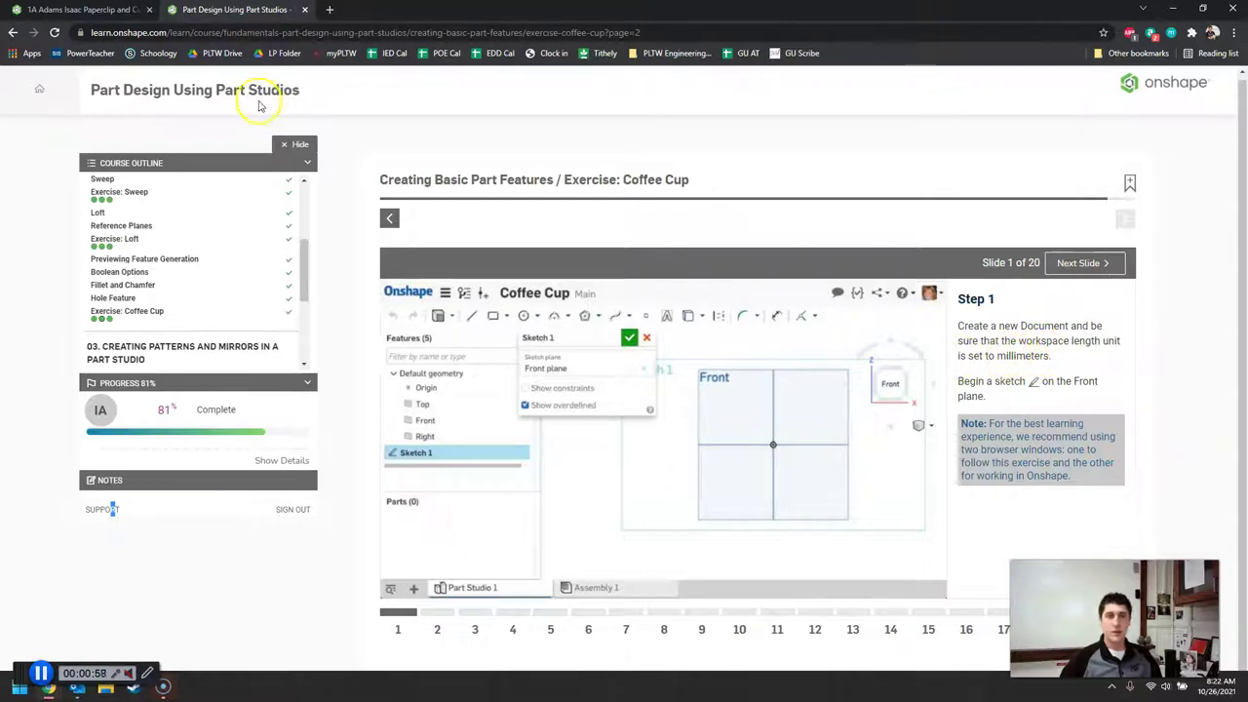
# Step: Switch to the Paperclip and Cup document and add a new Part Studio named Coffee Cup
pyautogui.click(83, 12)
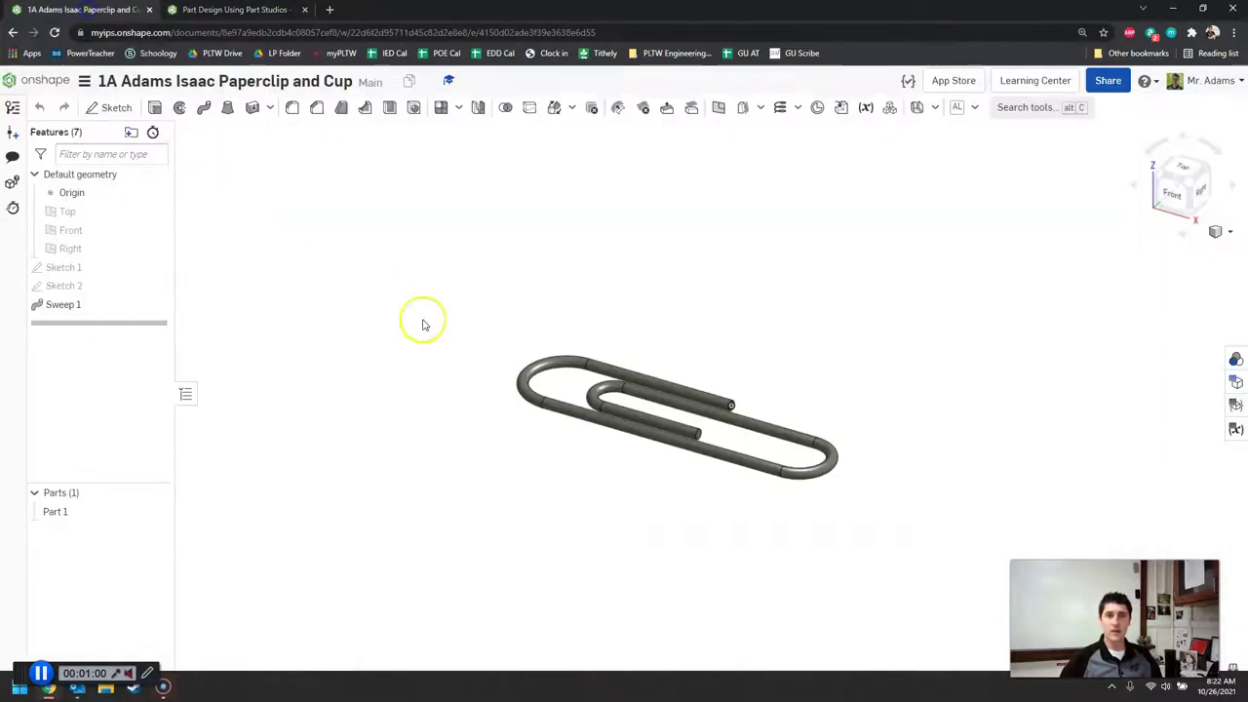
pyautogui.moveTo(387, 332); pyautogui.dragTo(386, 357, button='right')
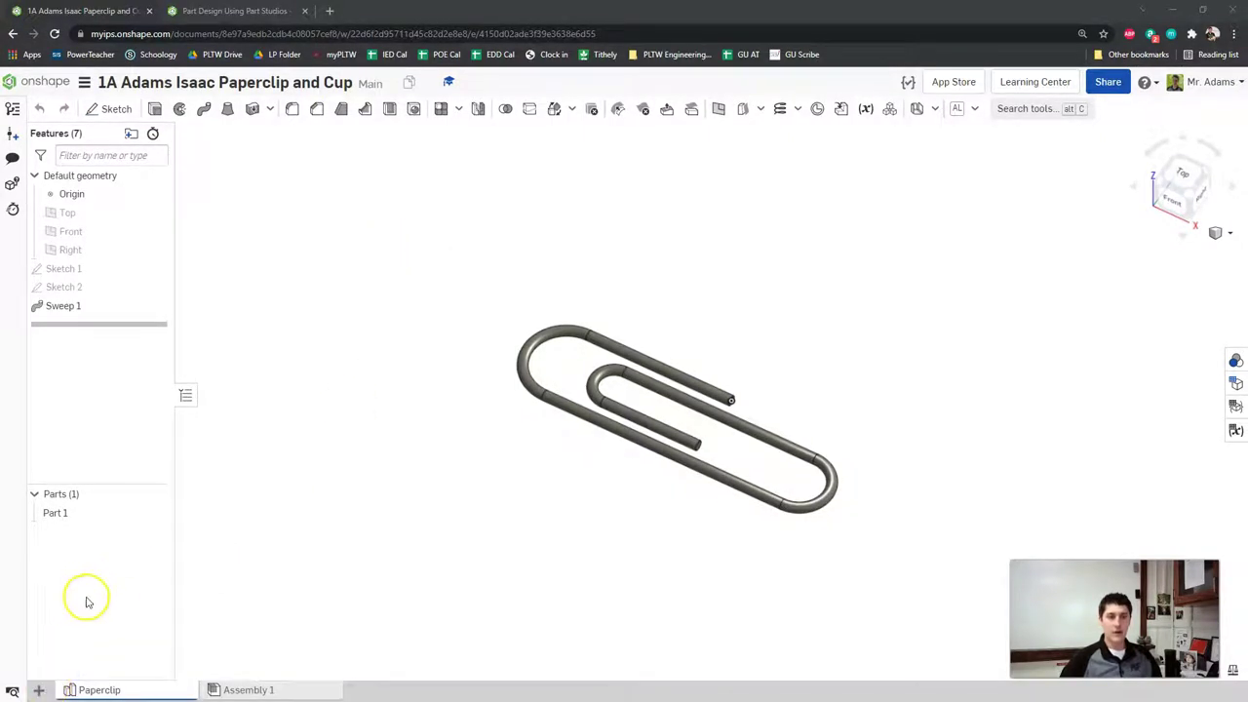
pyautogui.click(39, 691)
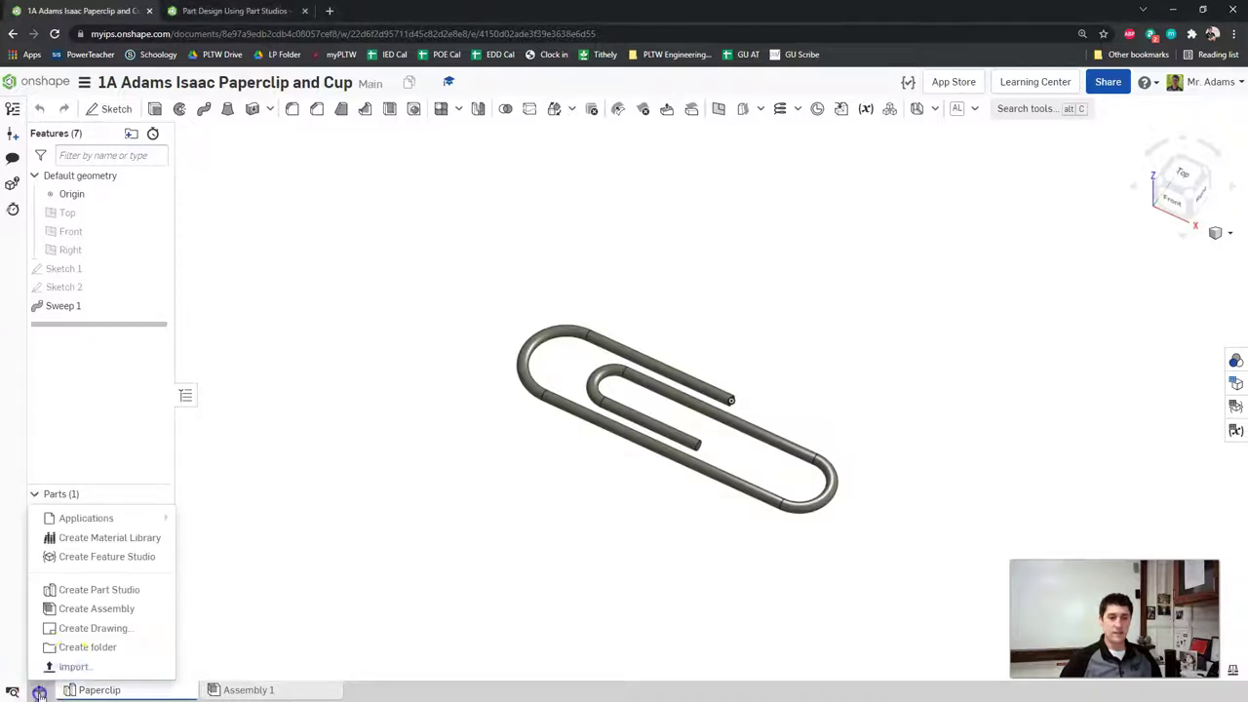
pyautogui.click(92, 590)
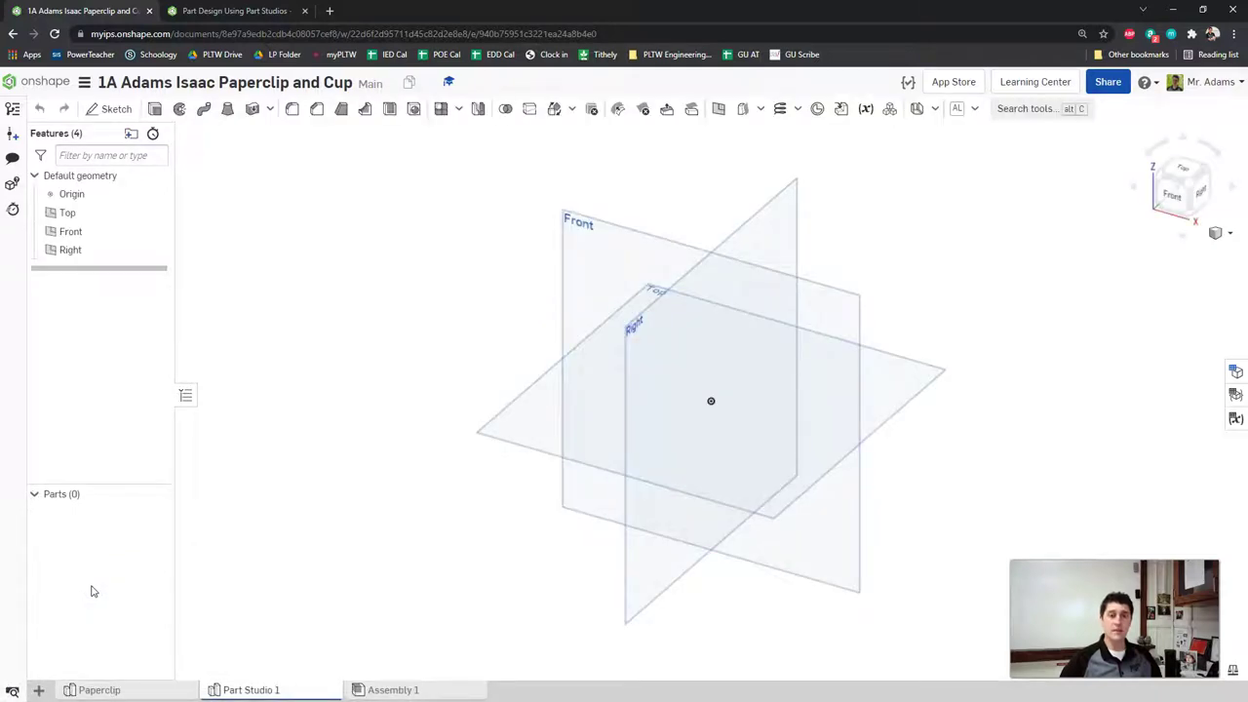
pyautogui.rightClick(254, 690)
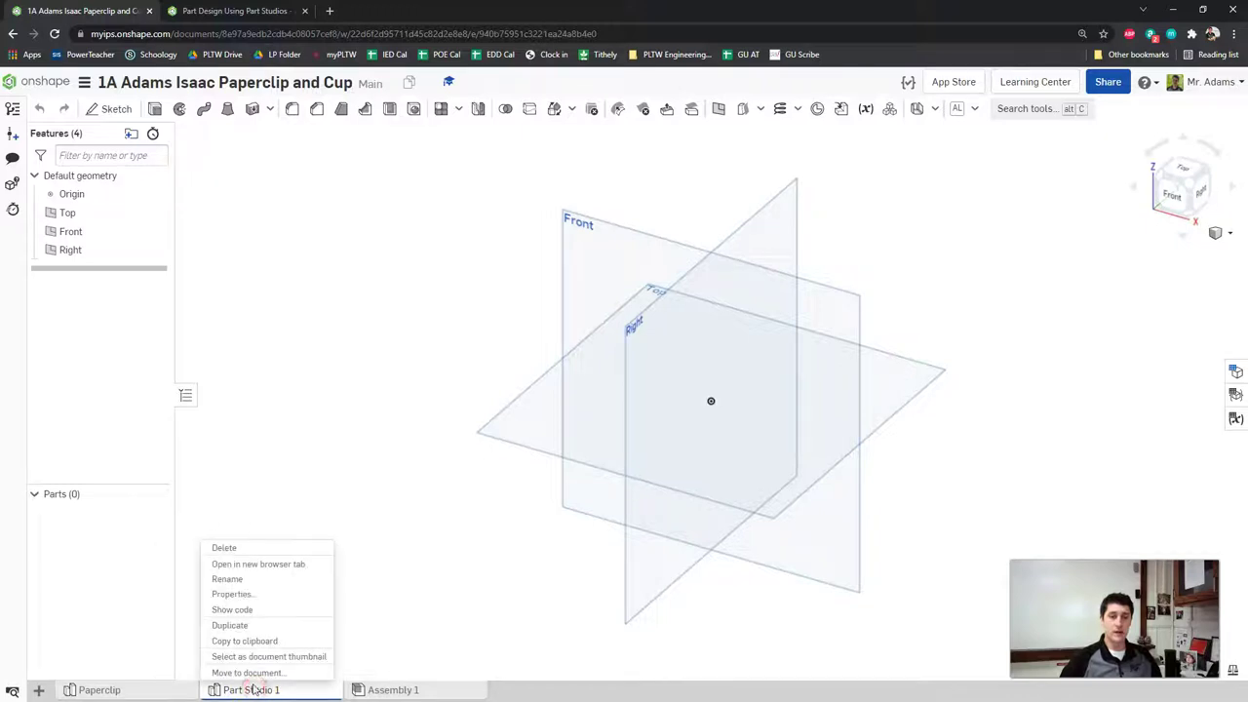
pyautogui.click(226, 583)
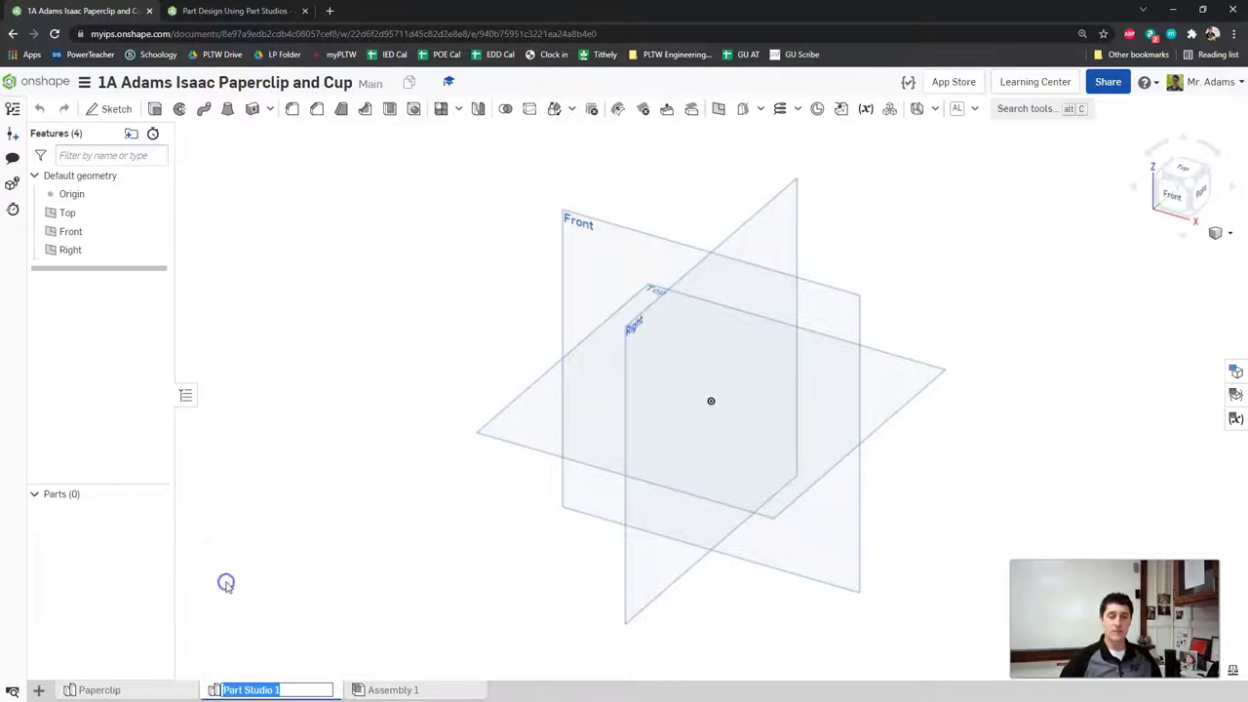
pyautogui.write('Cof')
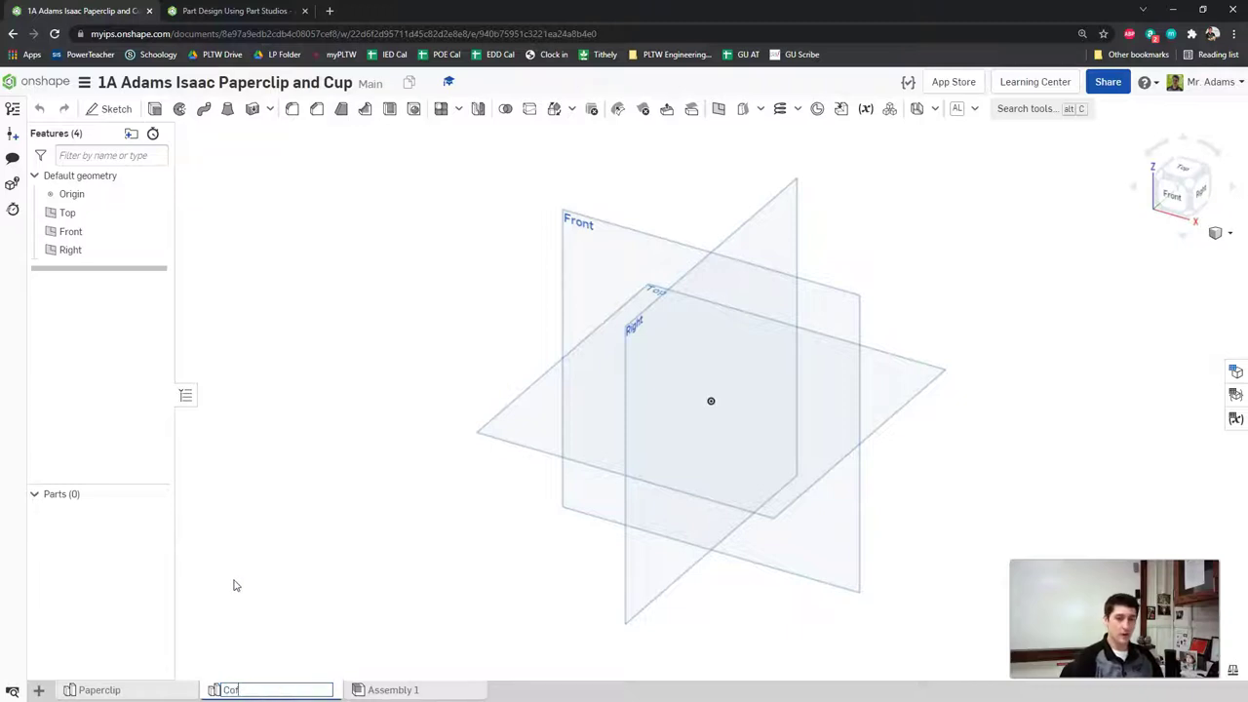
pyautogui.write('fee Cup')
pyautogui.press('Return')
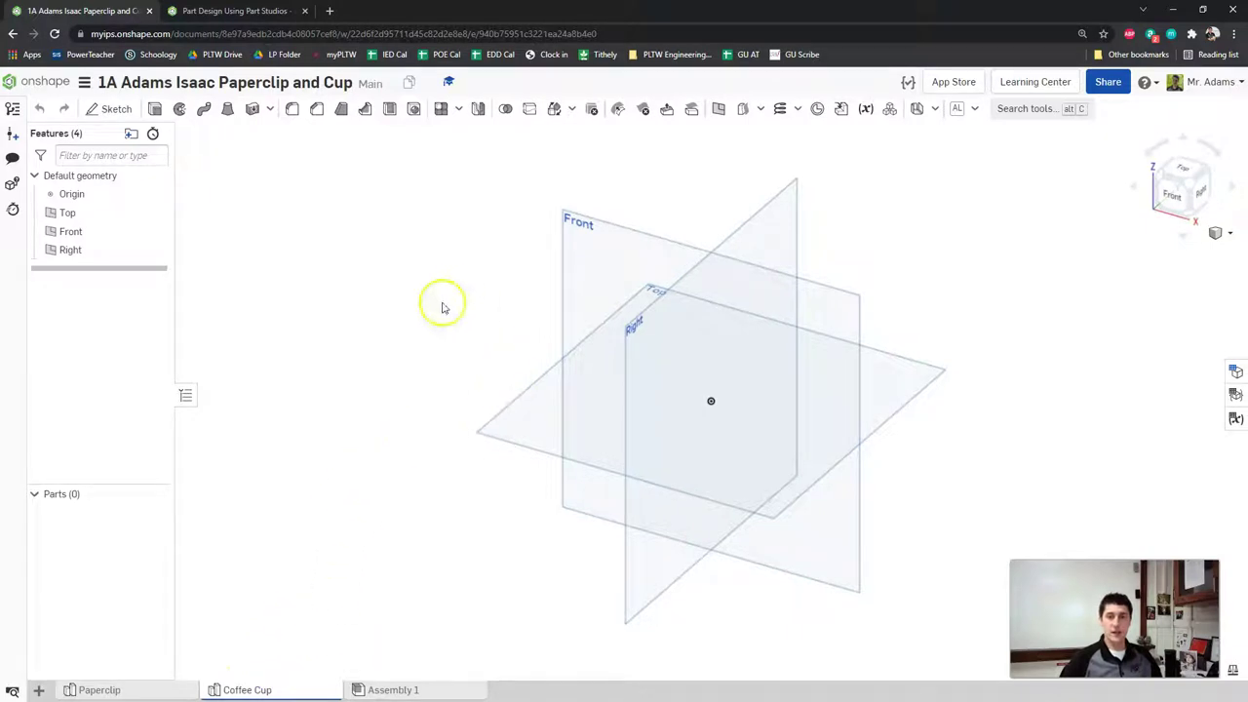
# Step: Check the exercise's first instruction slide, and start a sketch on the Front plane, viewed straight from the front
pyautogui.moveTo(445, 284); pyautogui.dragTo(444, 279, button='right')
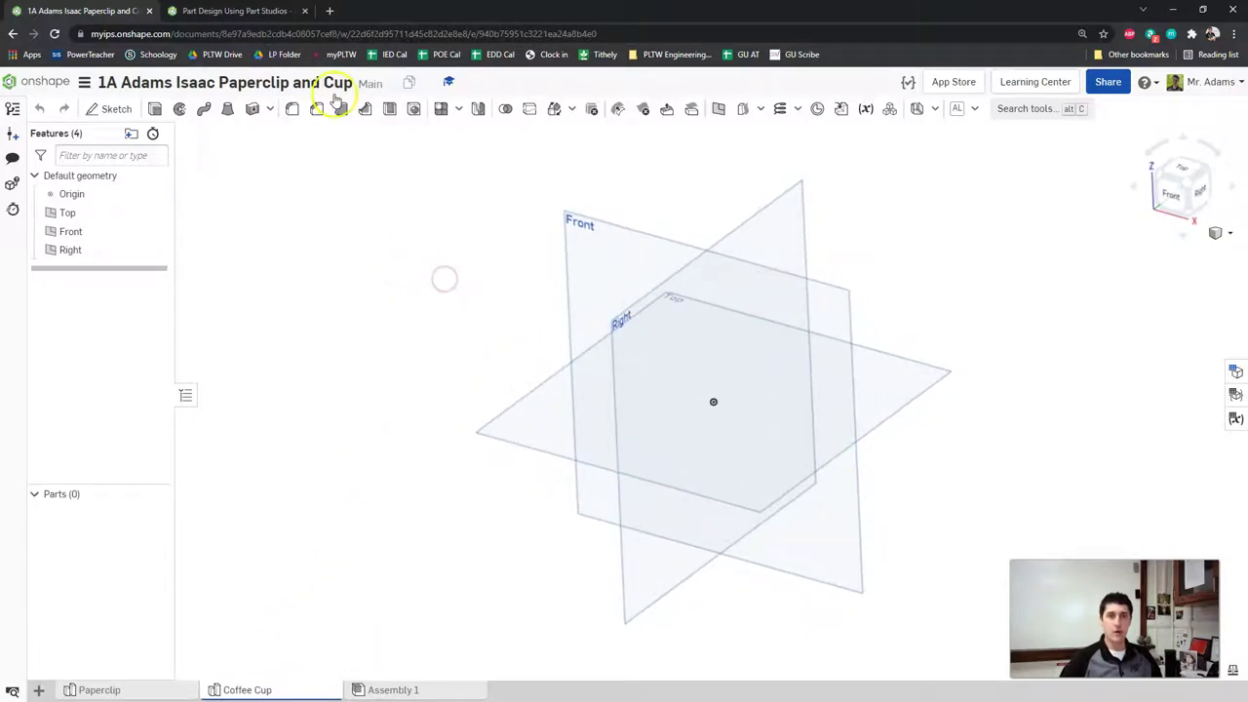
pyautogui.click(239, 11)
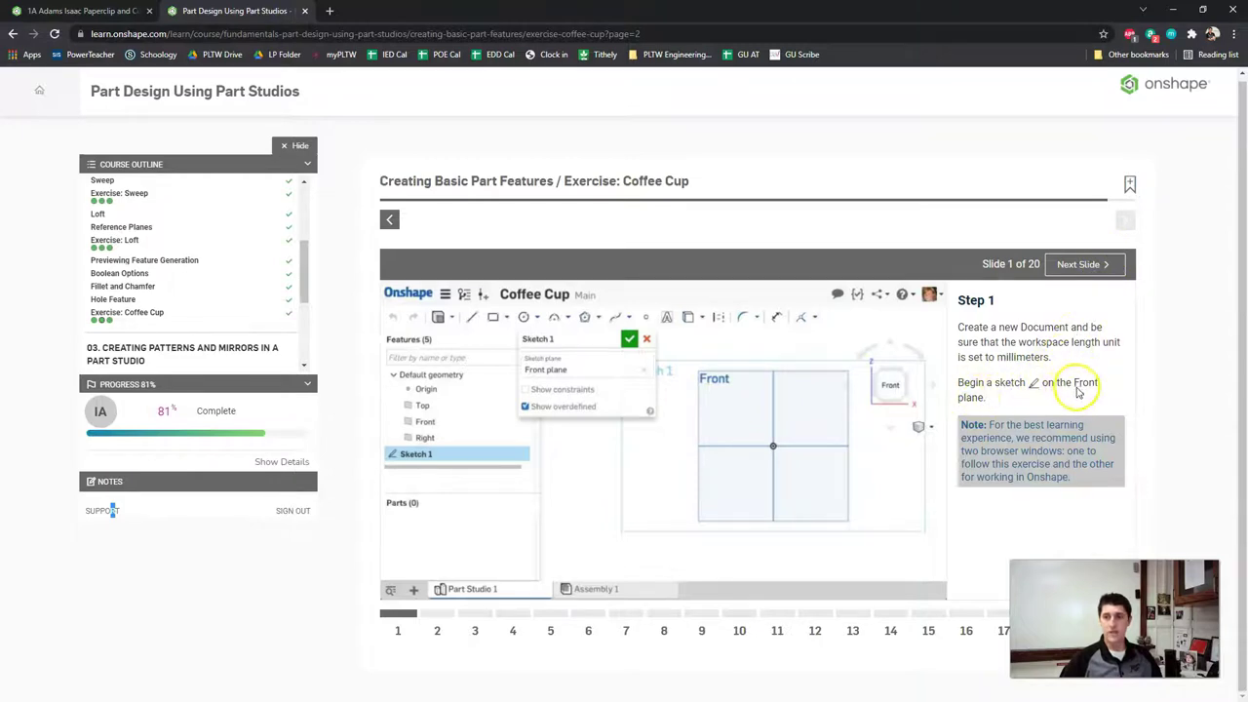
pyautogui.click(78, 12)
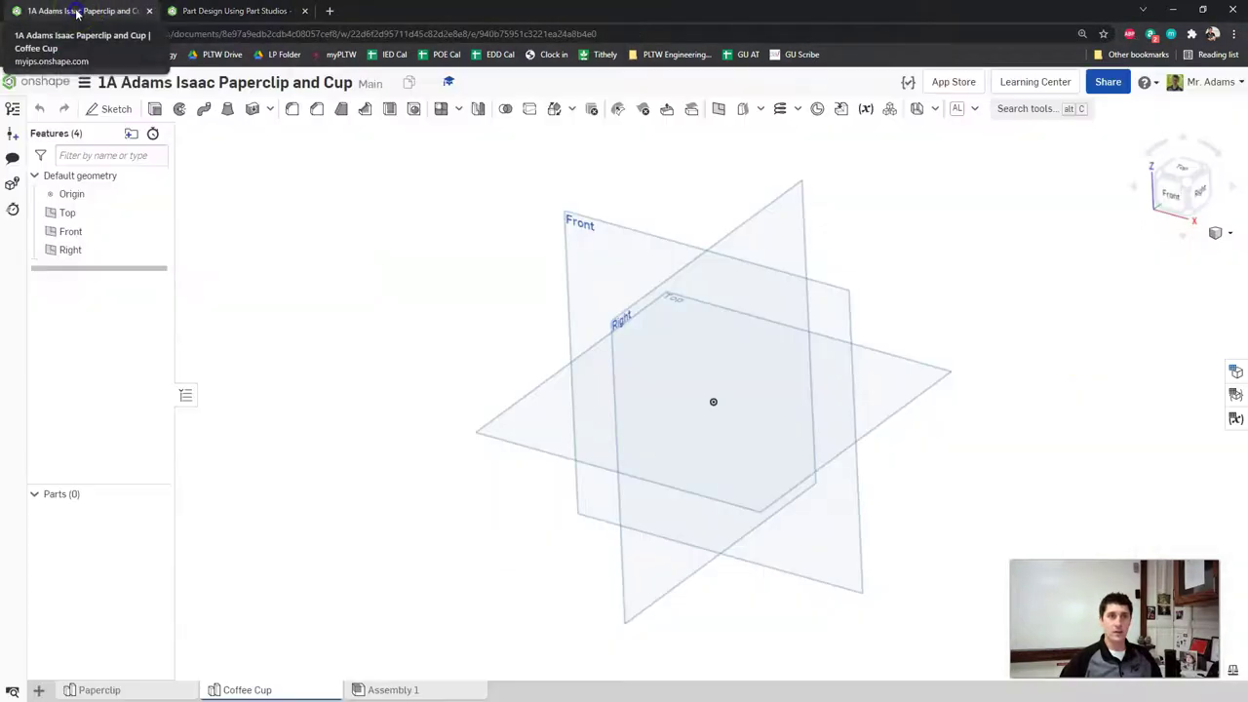
pyautogui.click(112, 111)
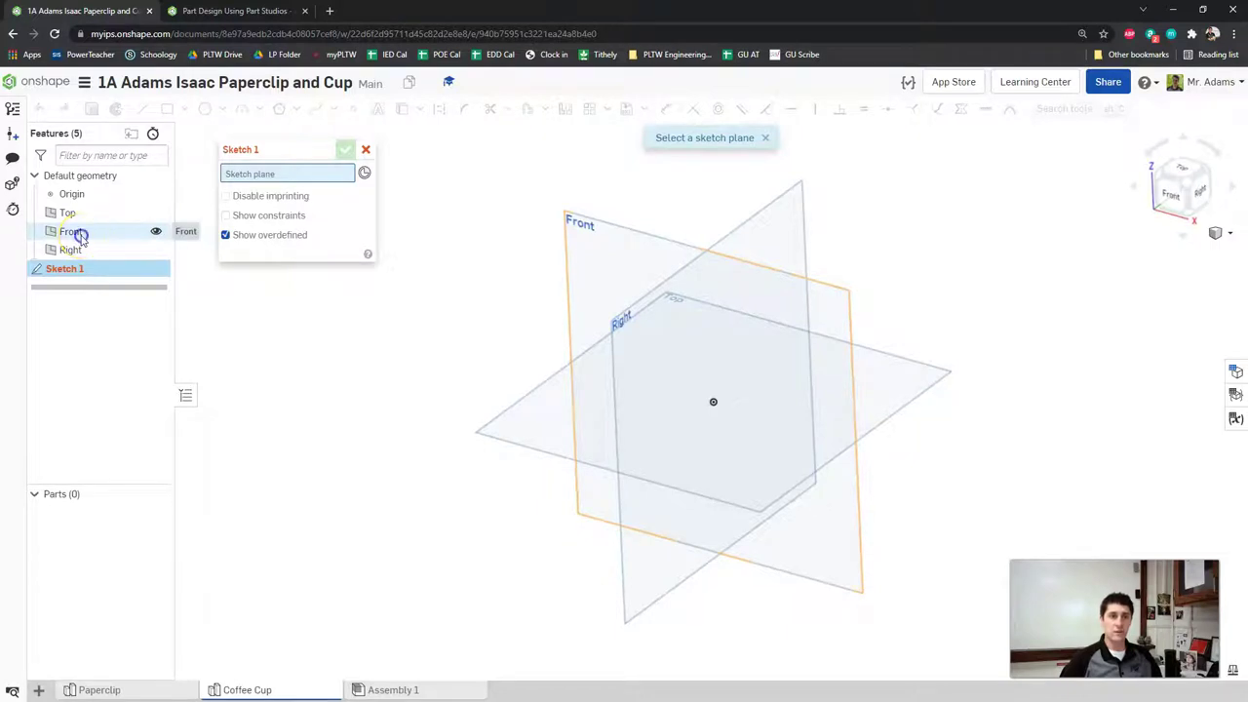
pyautogui.click(80, 234)
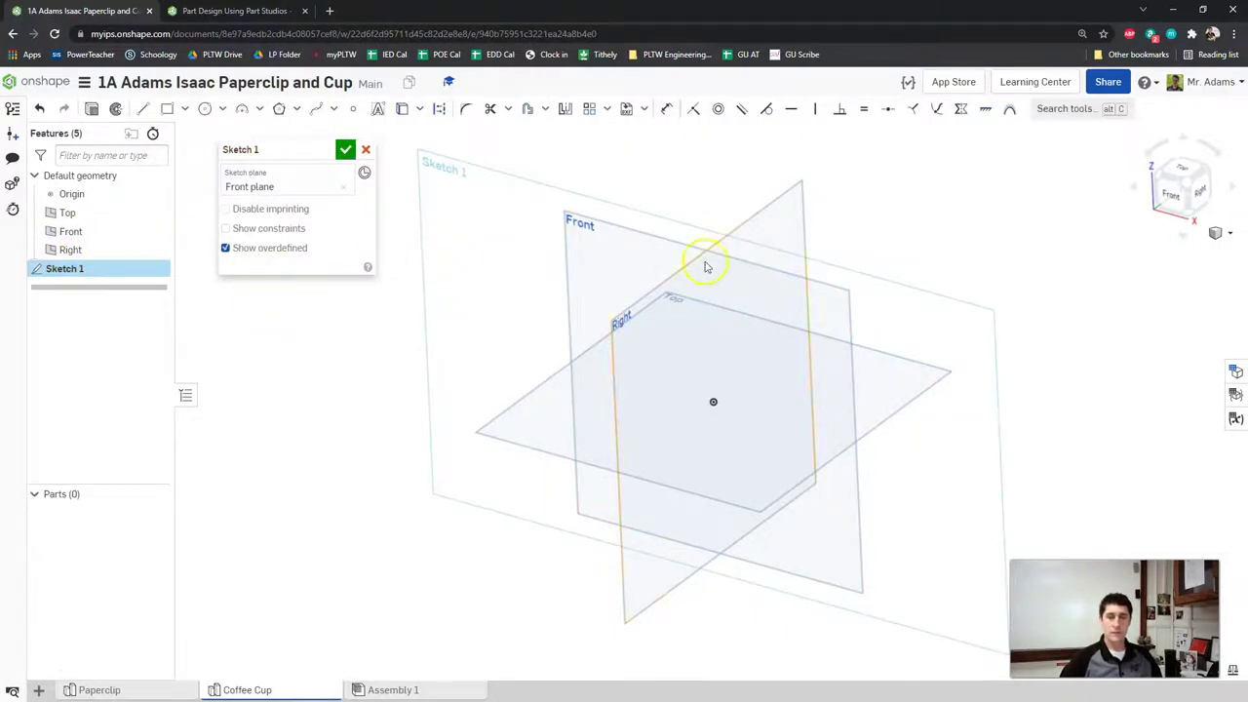
pyautogui.click(1173, 202)
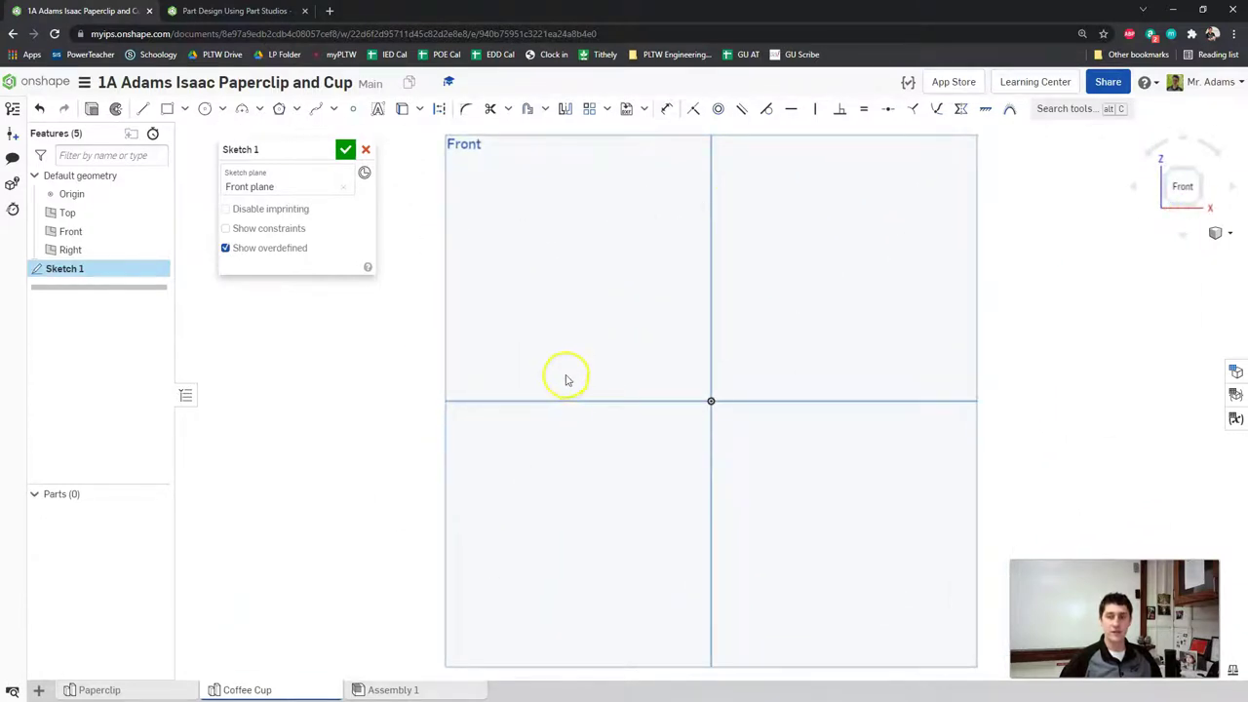
# Step: Following exercise slide 2, sketch a vertical line about 3.17 long up from the origin and a horizontal line about 2.19 long outward from its upper end
pyautogui.click(199, 12)
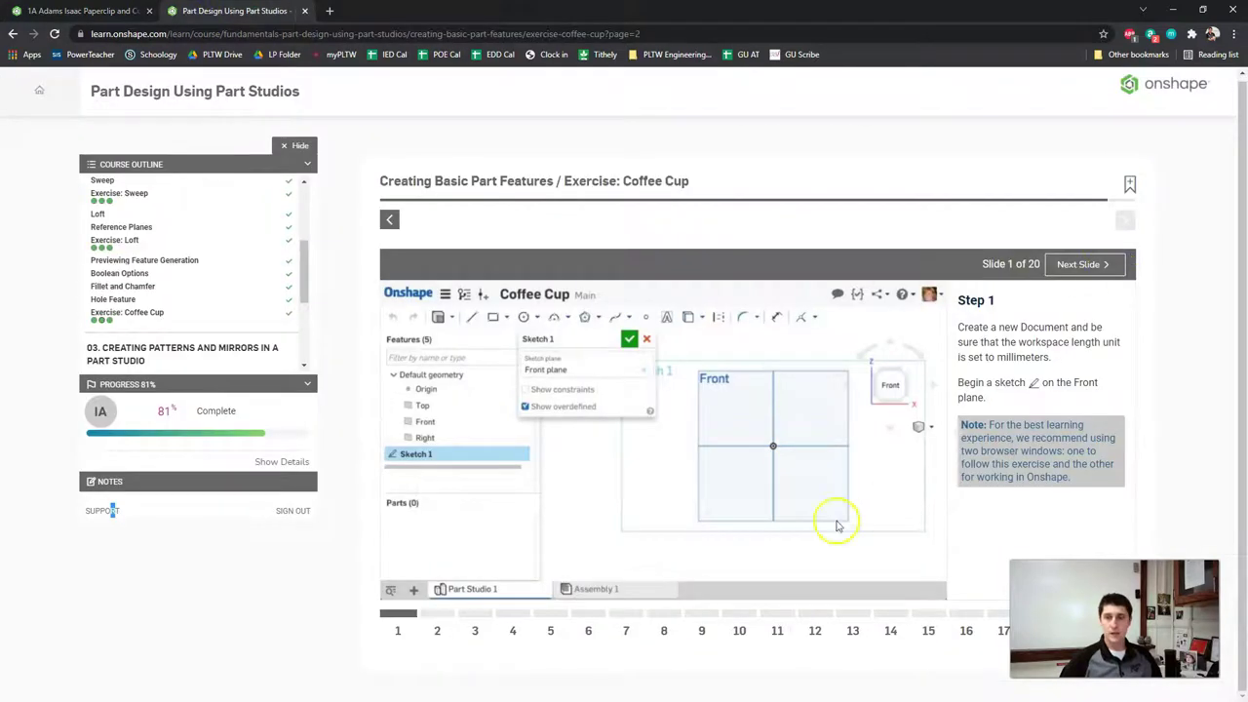
pyautogui.click(440, 616)
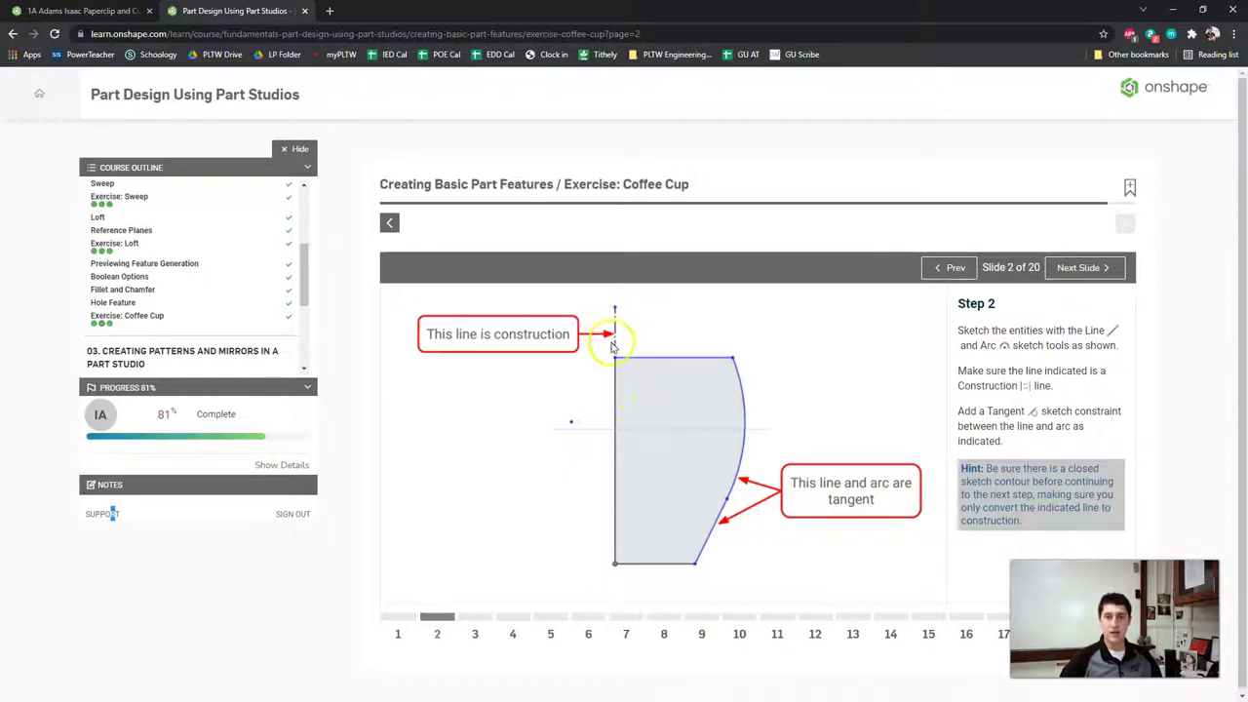
pyautogui.click(119, 12)
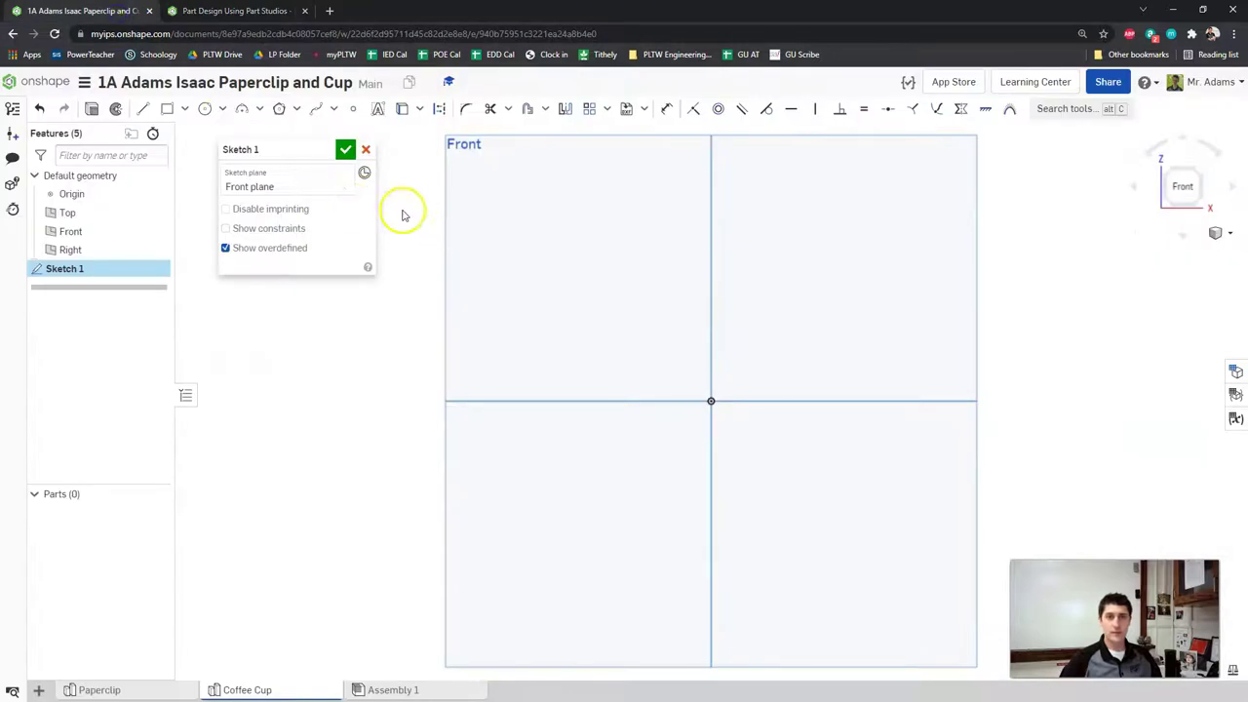
pyautogui.click(143, 109)
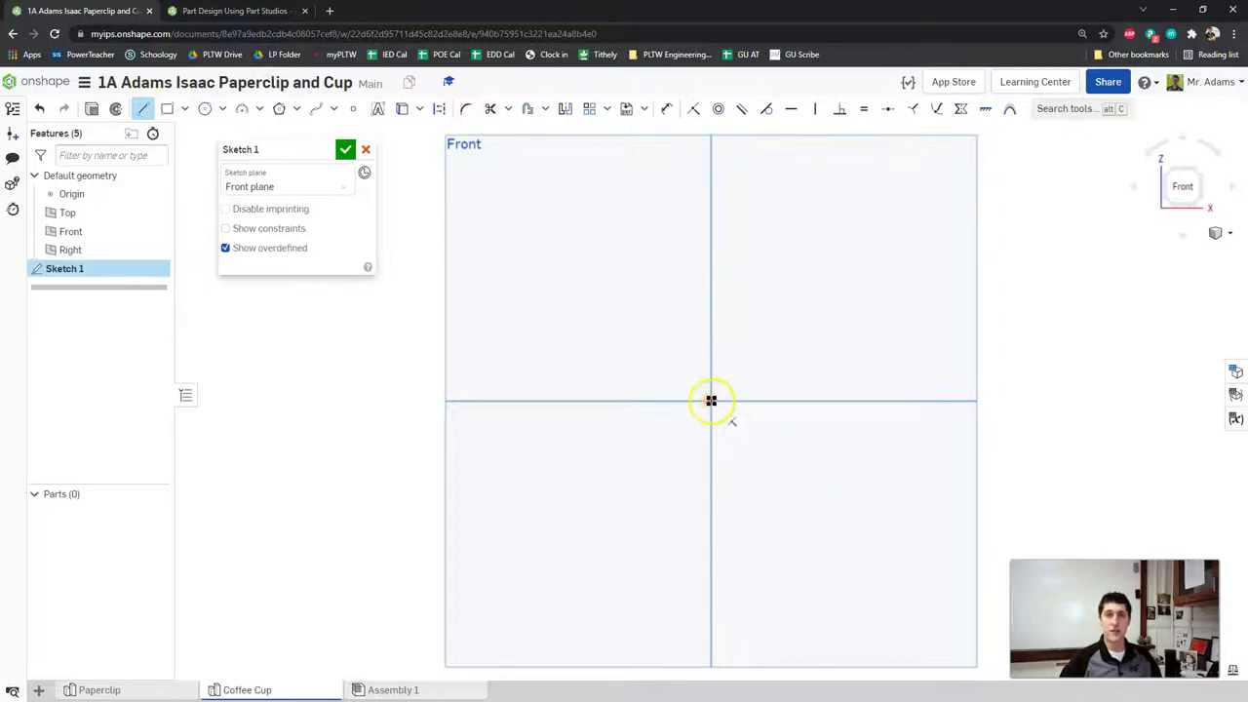
pyautogui.click(711, 401)
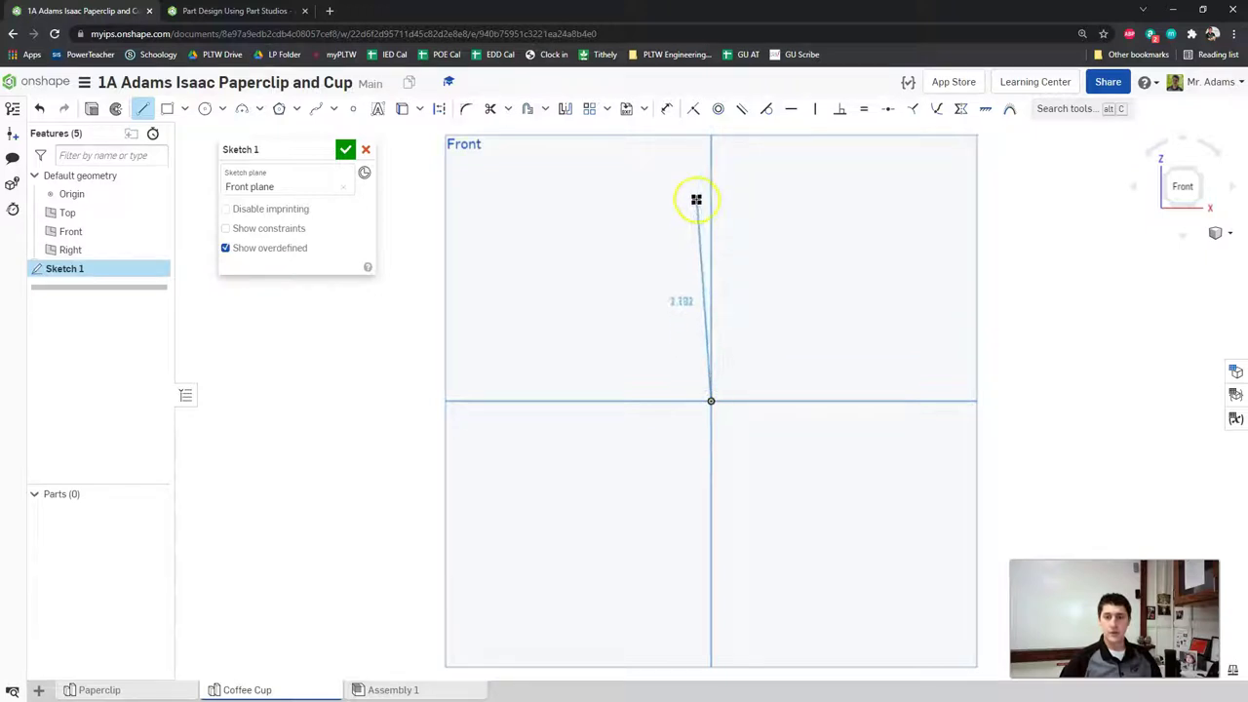
pyautogui.moveTo(716, 165); pyautogui.dragTo(710, 310, button='middle')
pyautogui.click(706, 267)
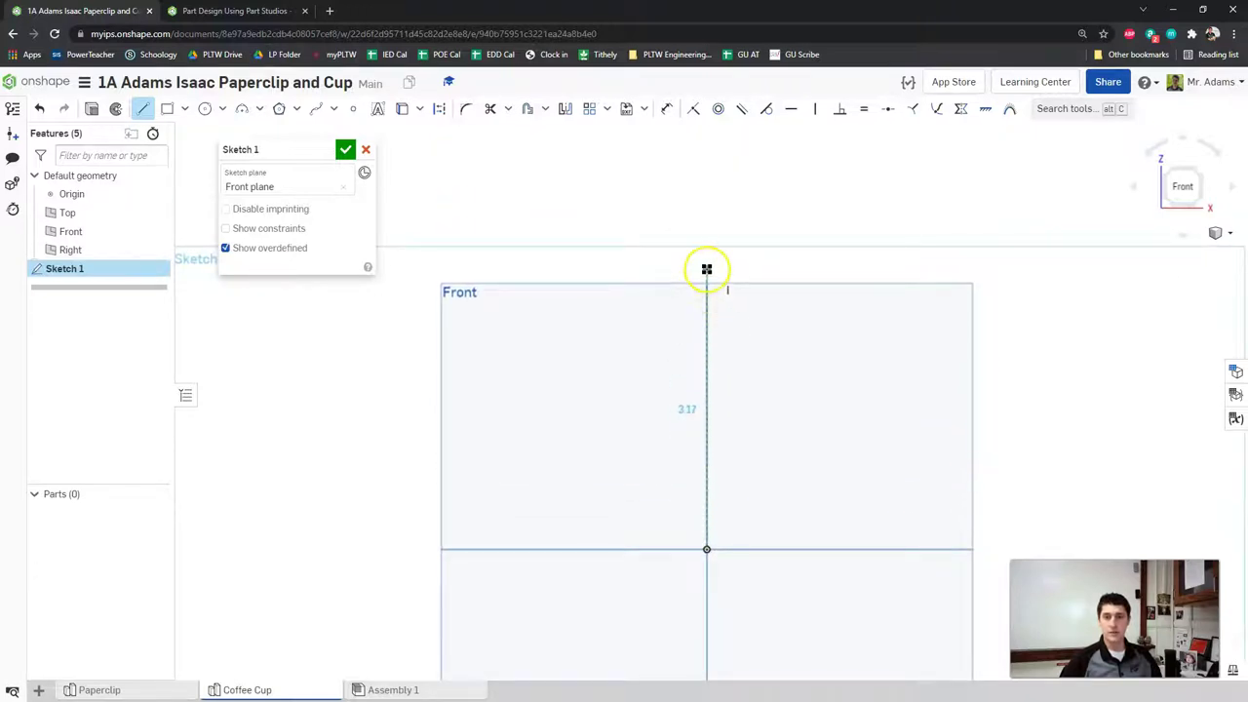
pyautogui.scroll(3, 708, 269)
pyautogui.click(709, 272)
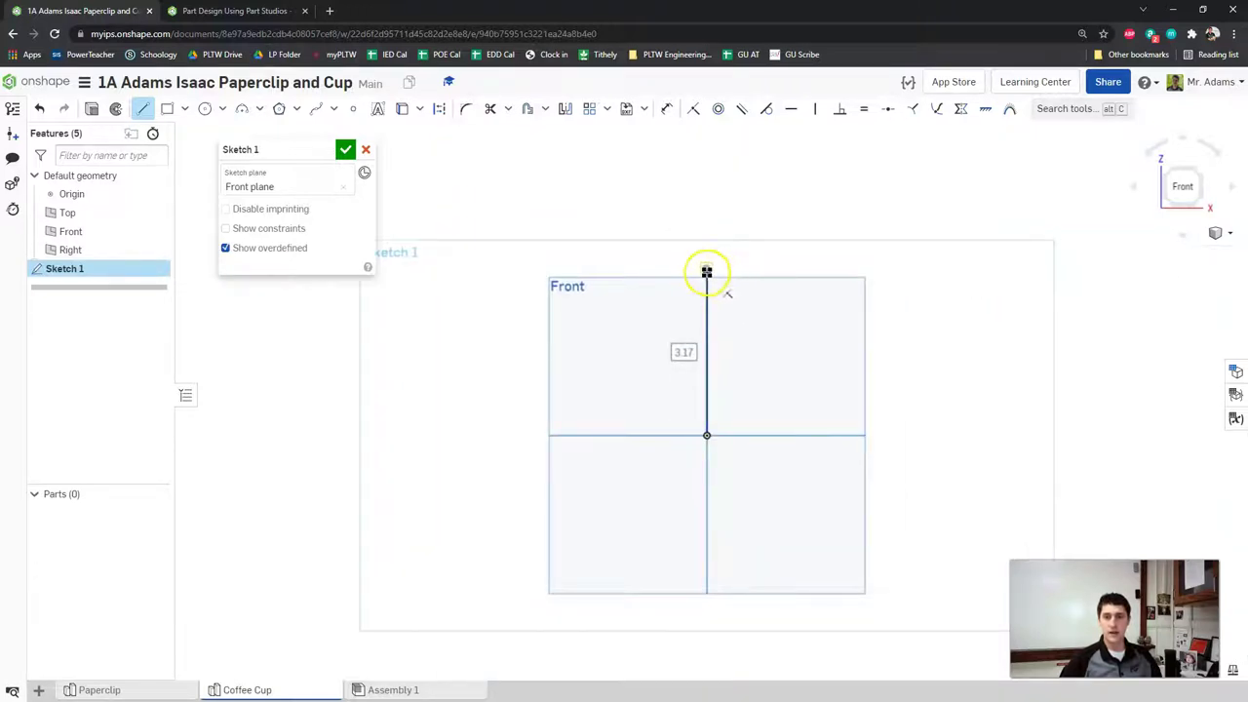
pyautogui.moveTo(707, 269); pyautogui.dragTo(824, 269)
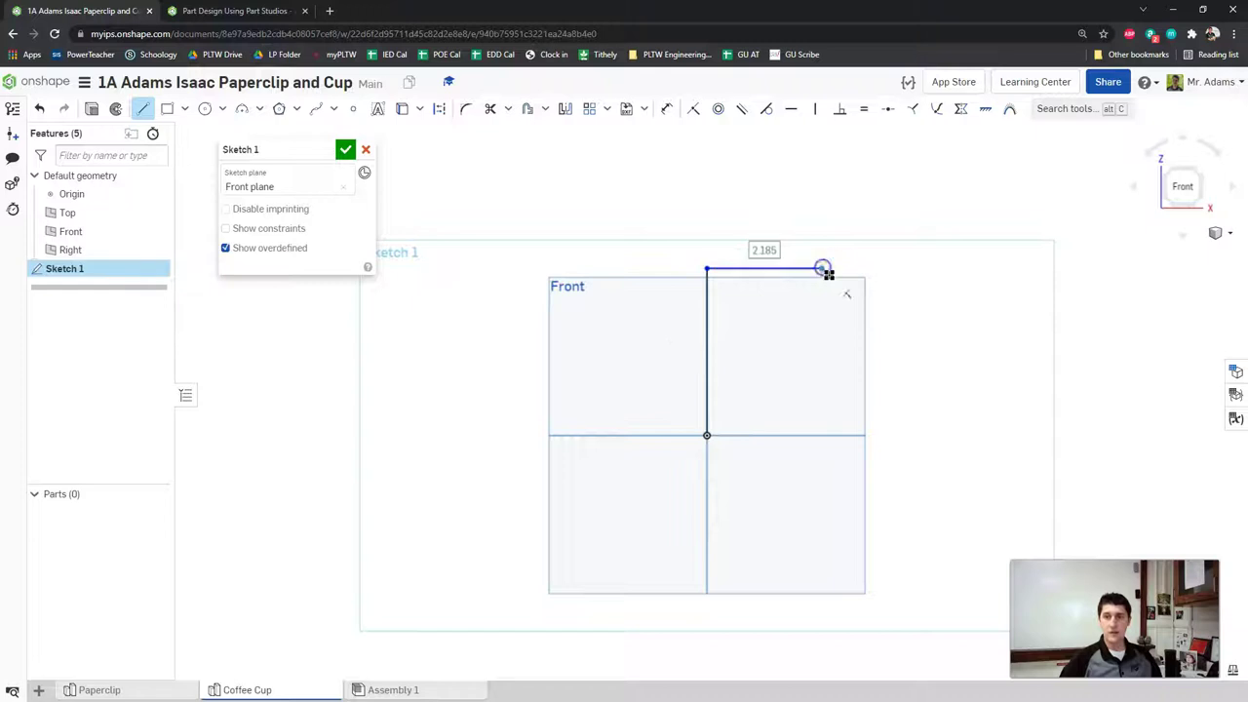
# Step: Check the reference profile, and sketch a base line about 1.49 long from the origin and a connected line about 1.19 long angled up and outward
pyautogui.click(234, 11)
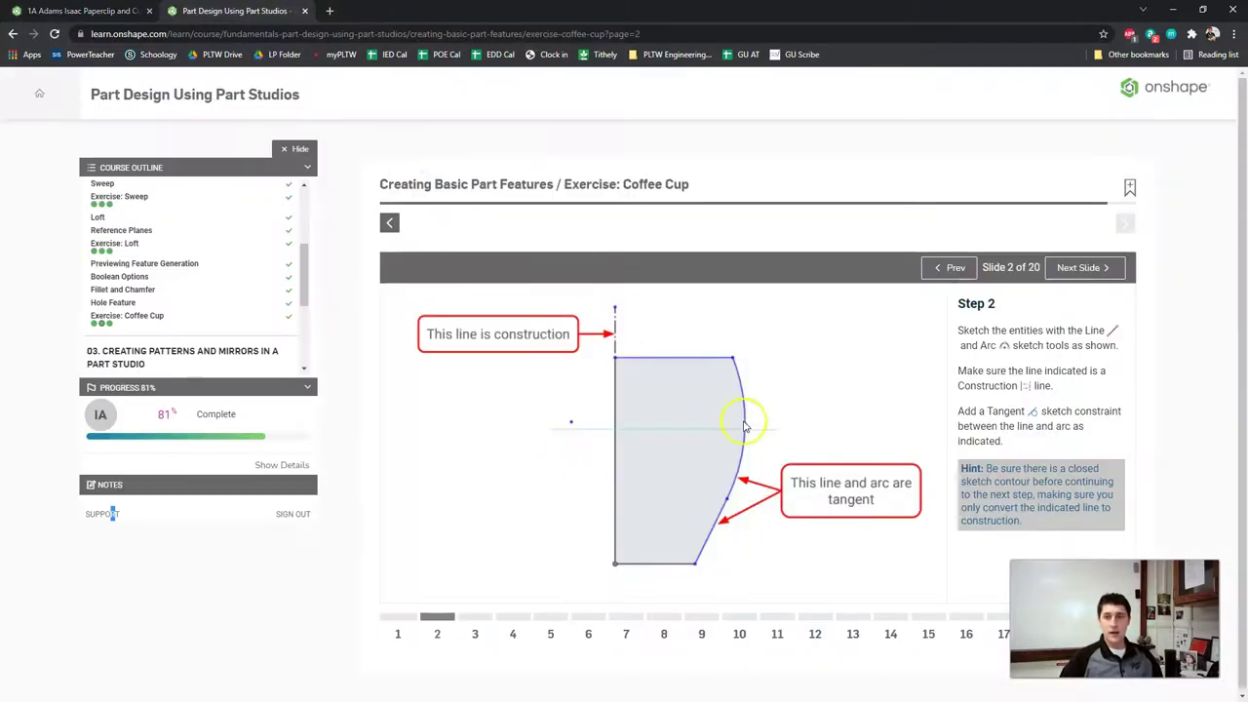
pyautogui.click(97, 13)
pyautogui.click(144, 108)
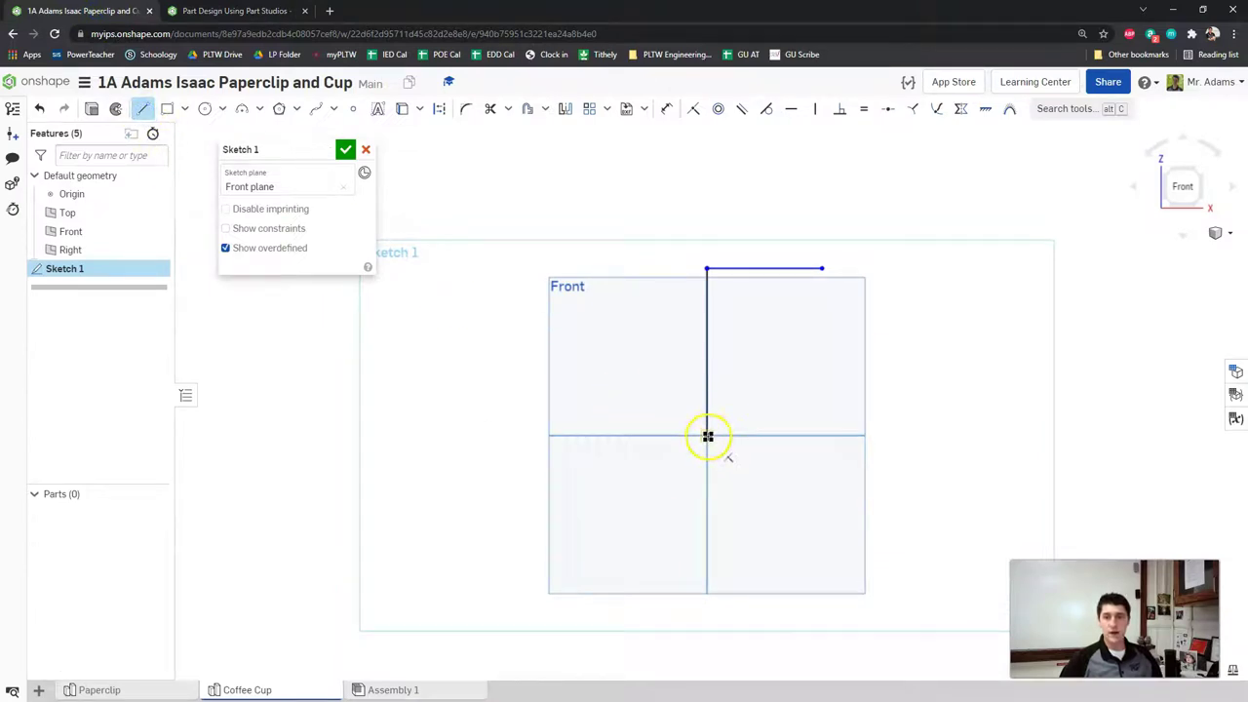
pyautogui.moveTo(708, 436)
pyautogui.mouseDown()
pyautogui.moveTo(809, 437)
pyautogui.moveTo(785, 437)
pyautogui.mouseUp()
pyautogui.click(785, 437)
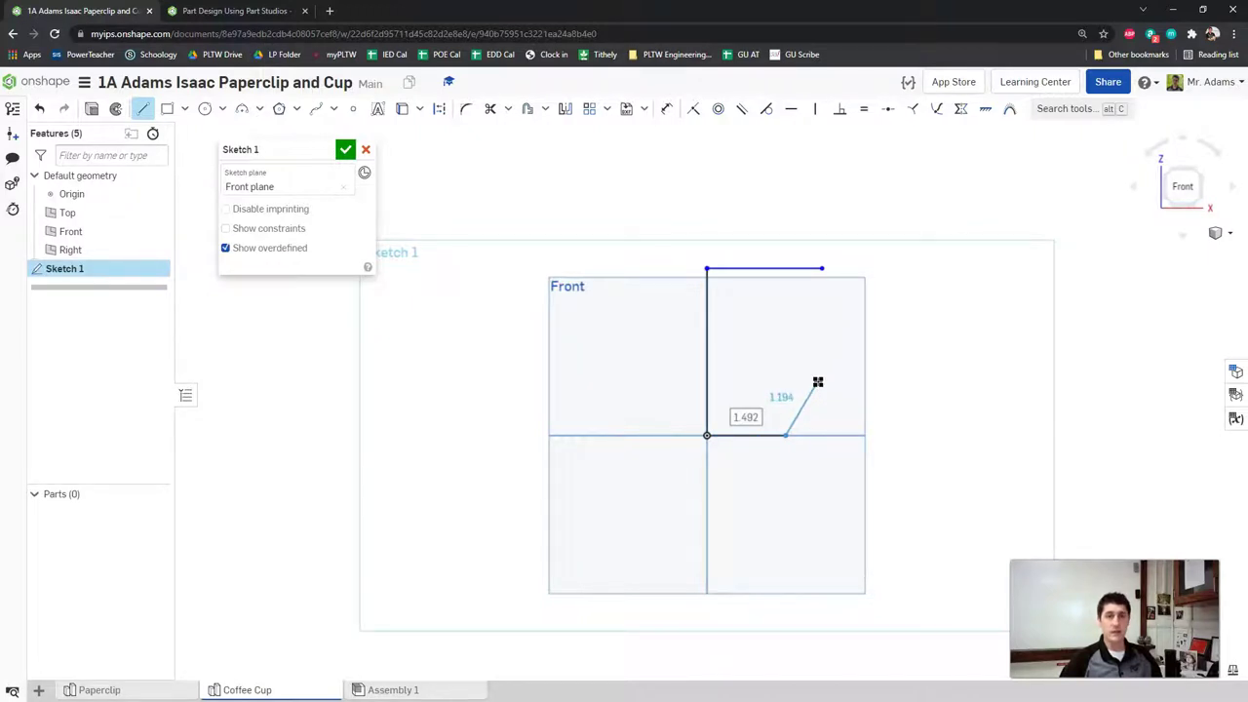
pyautogui.click(817, 382)
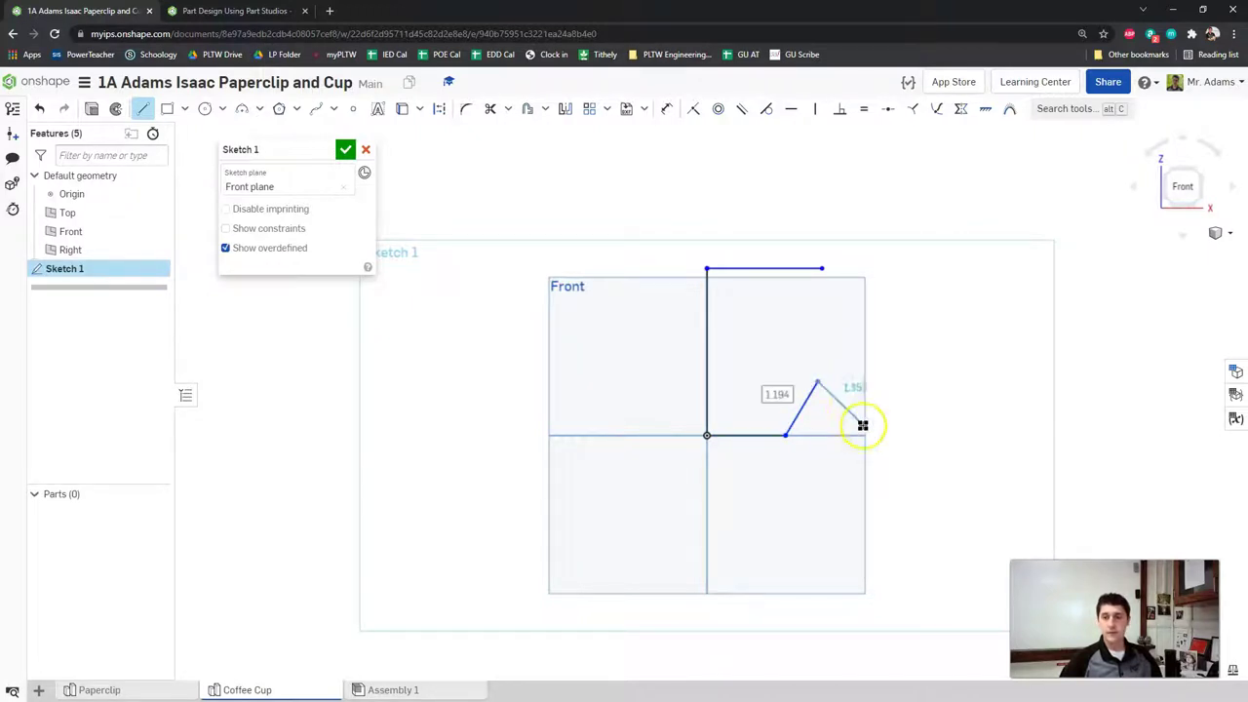
pyautogui.press('Escape')
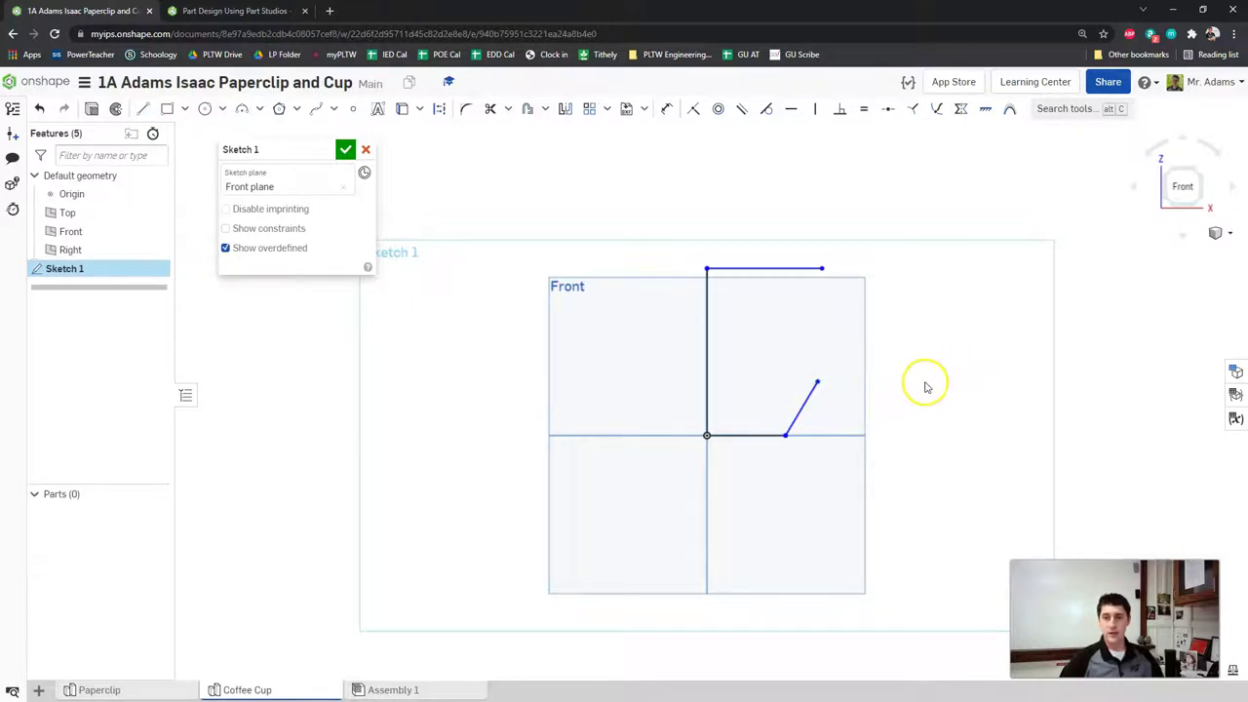
# Step: Following slide 2, sketch an arc of about 2.24 radius from the angled line's upper end to the upper line's outer end, tangent to the angled line
pyautogui.click(235, 11)
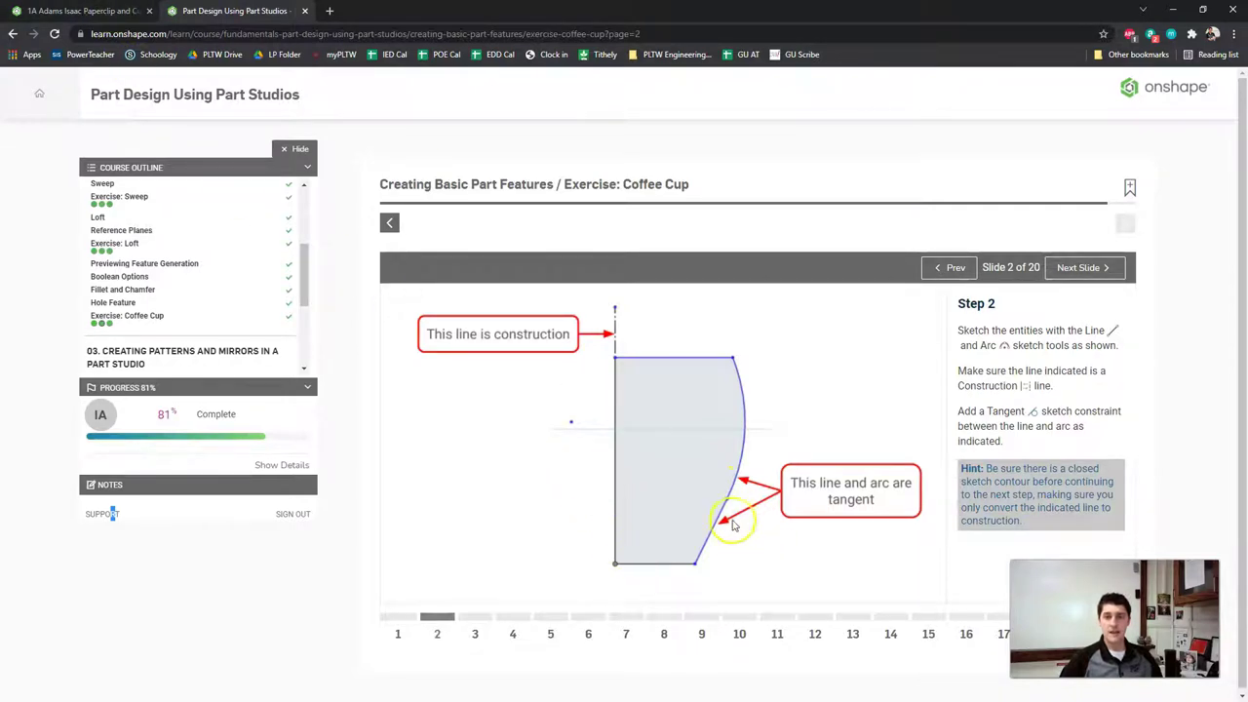
pyautogui.click(90, 11)
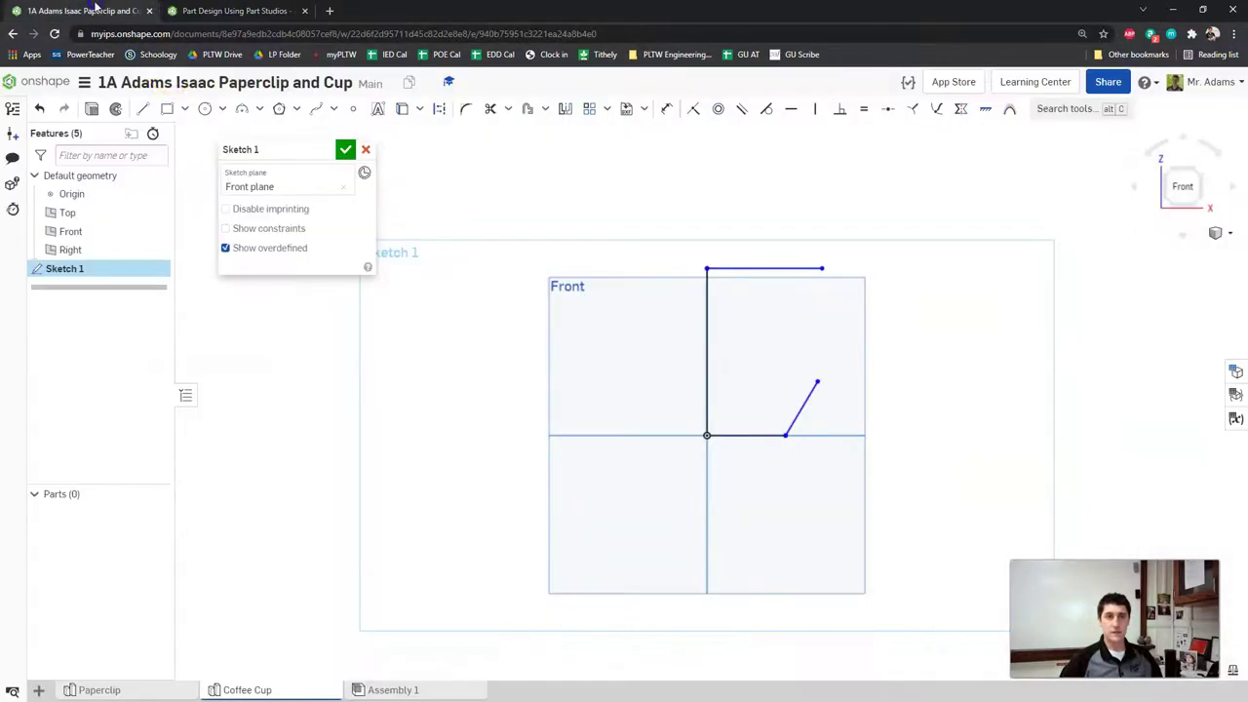
pyautogui.click(244, 110)
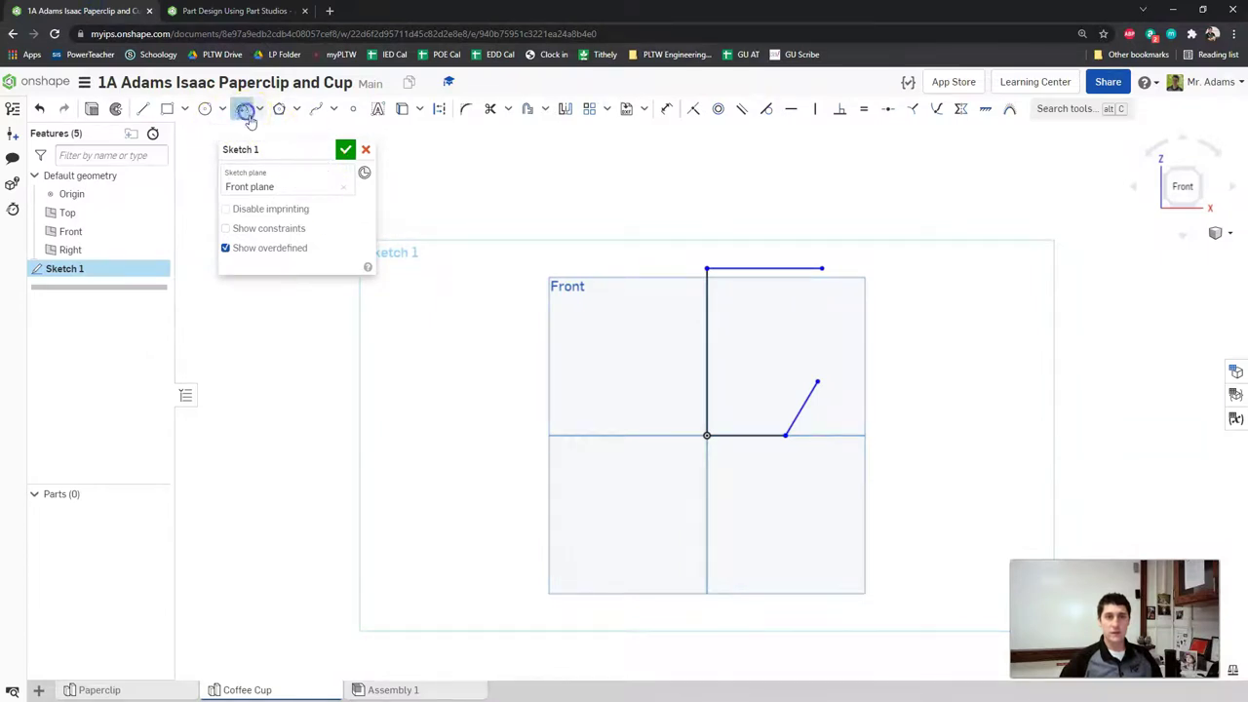
pyautogui.click(820, 382)
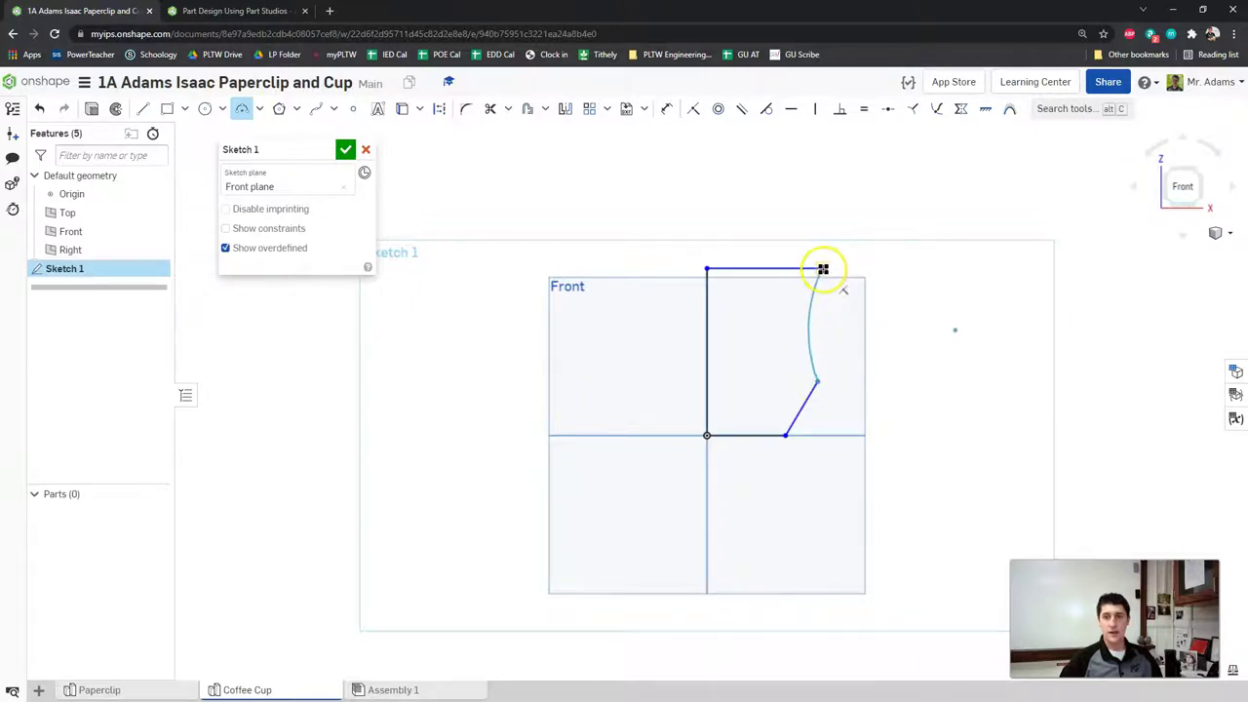
pyautogui.click(823, 270)
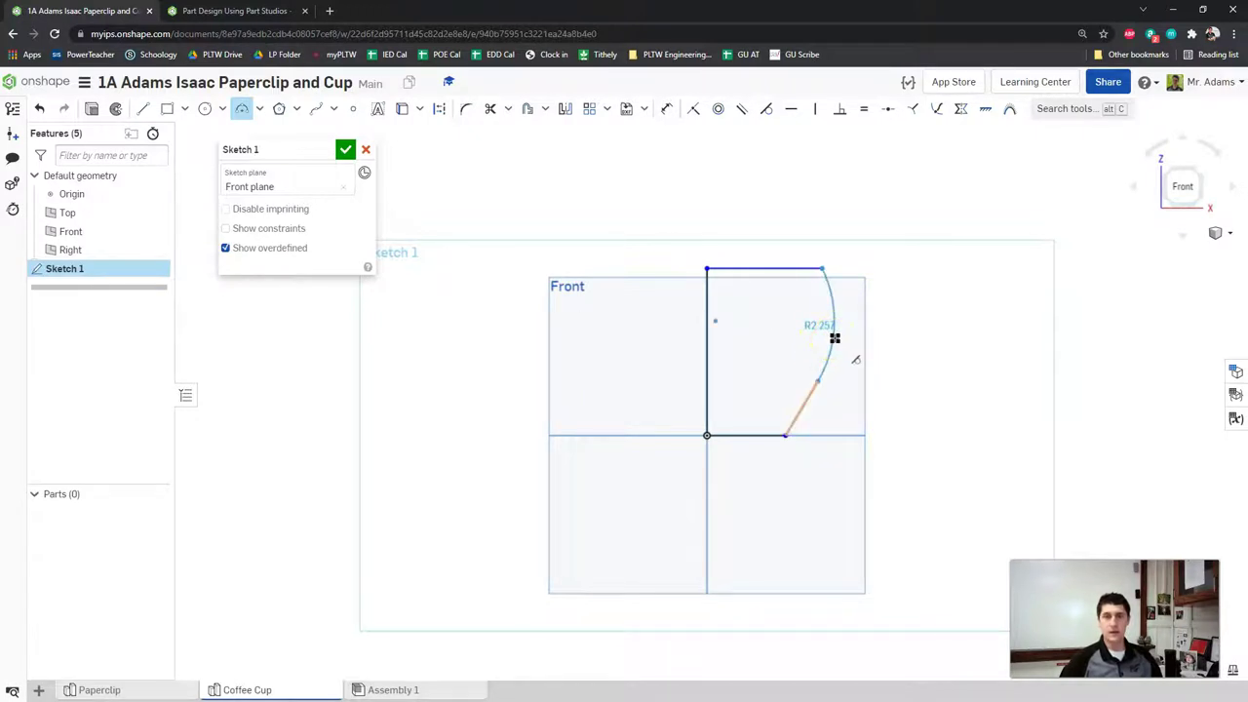
pyautogui.moveTo(835, 338)
pyautogui.mouseDown()
pyautogui.moveTo(803, 338)
pyautogui.moveTo(833, 341)
pyautogui.mouseUp()
pyautogui.click(808, 401)
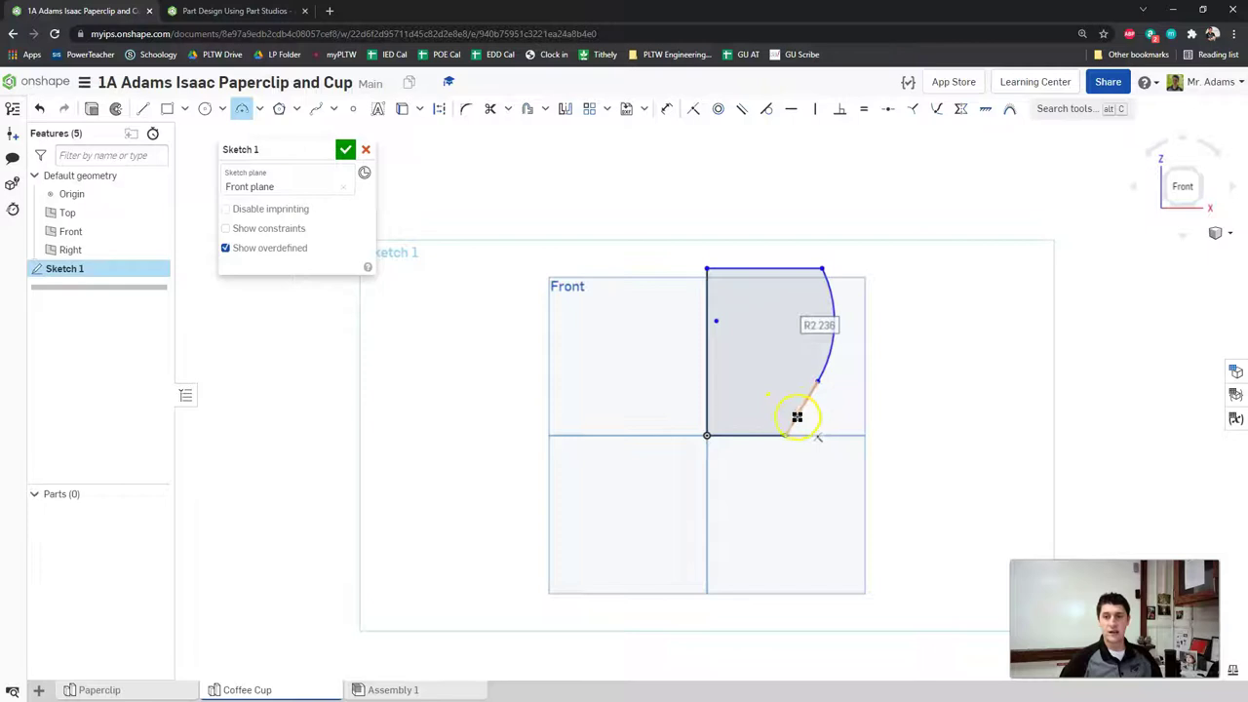
pyautogui.moveTo(828, 296); pyautogui.dragTo(822, 381)
pyautogui.click(479, 256)
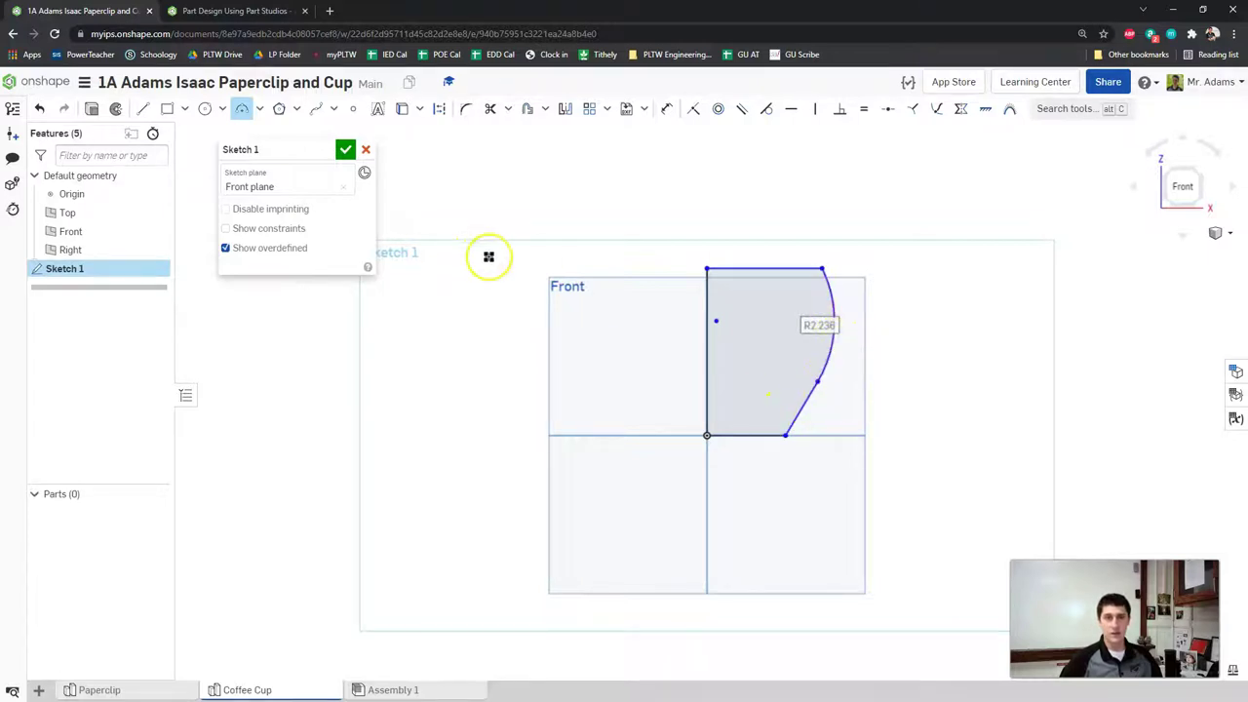
# Step: Recheck slide 2, and show the sketch constraints to check the tangency between the arc and angled line before hiding them again
pyautogui.click(223, 11)
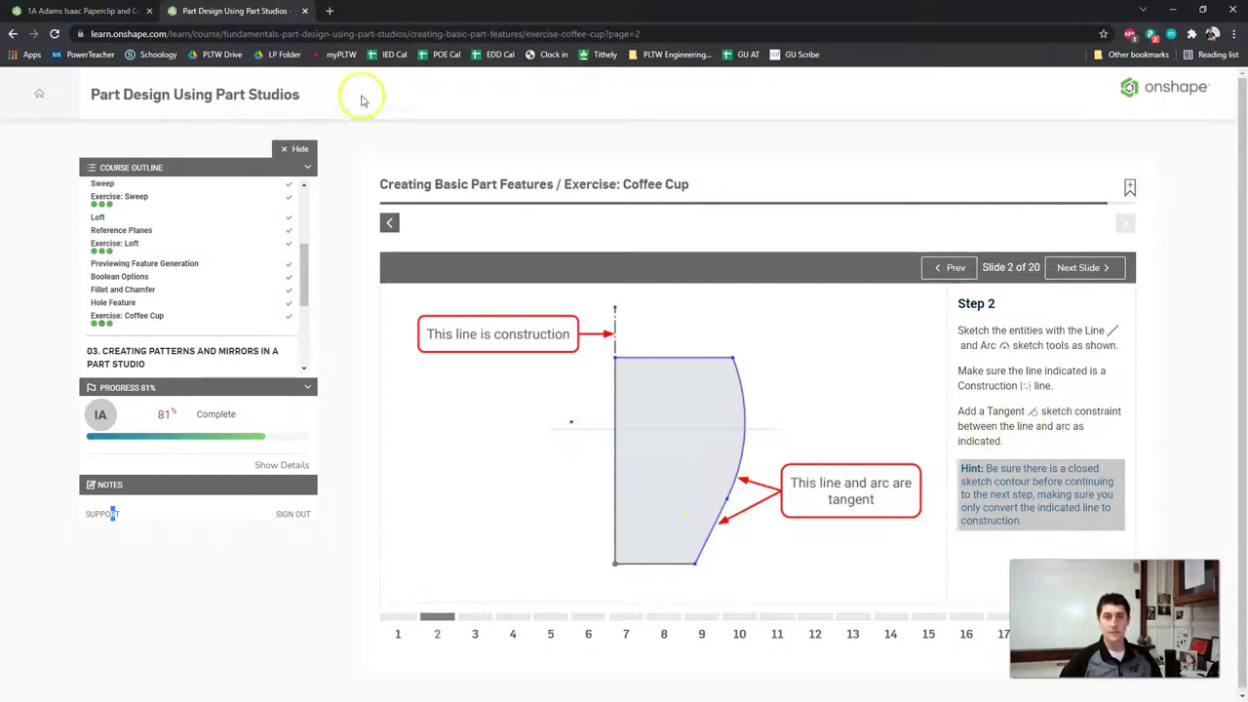
pyautogui.click(117, 11)
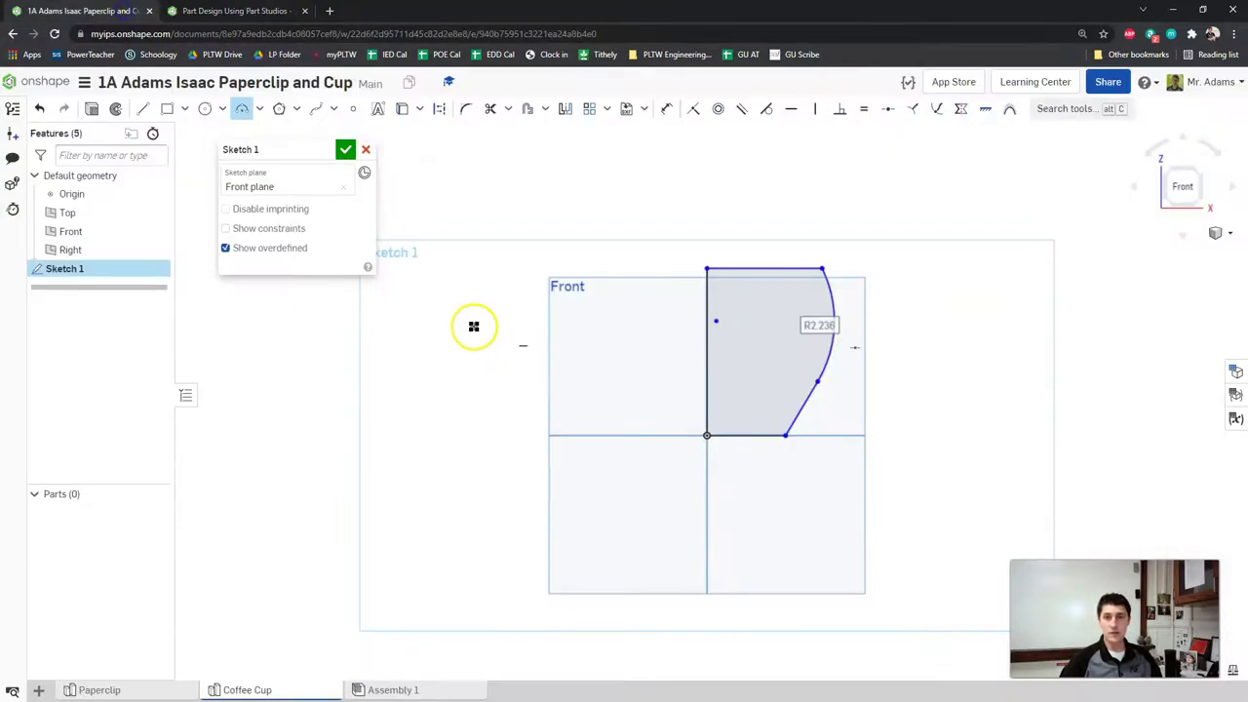
pyautogui.click(234, 230)
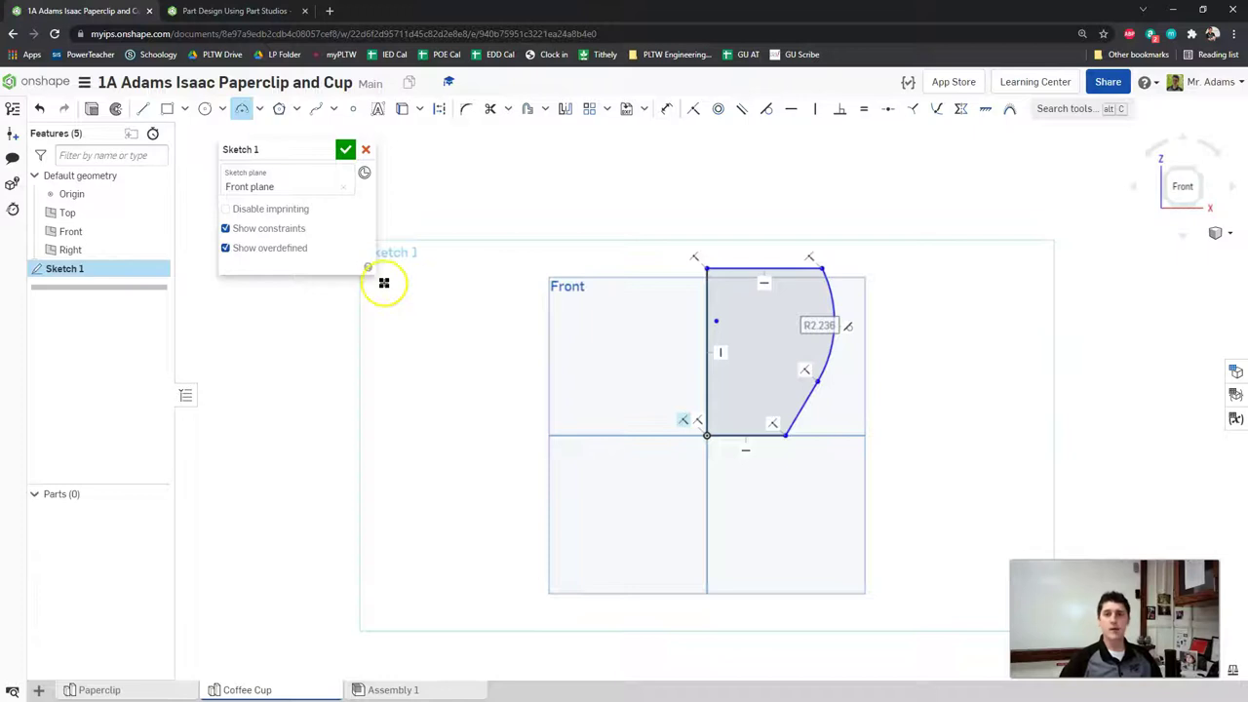
pyautogui.click(273, 229)
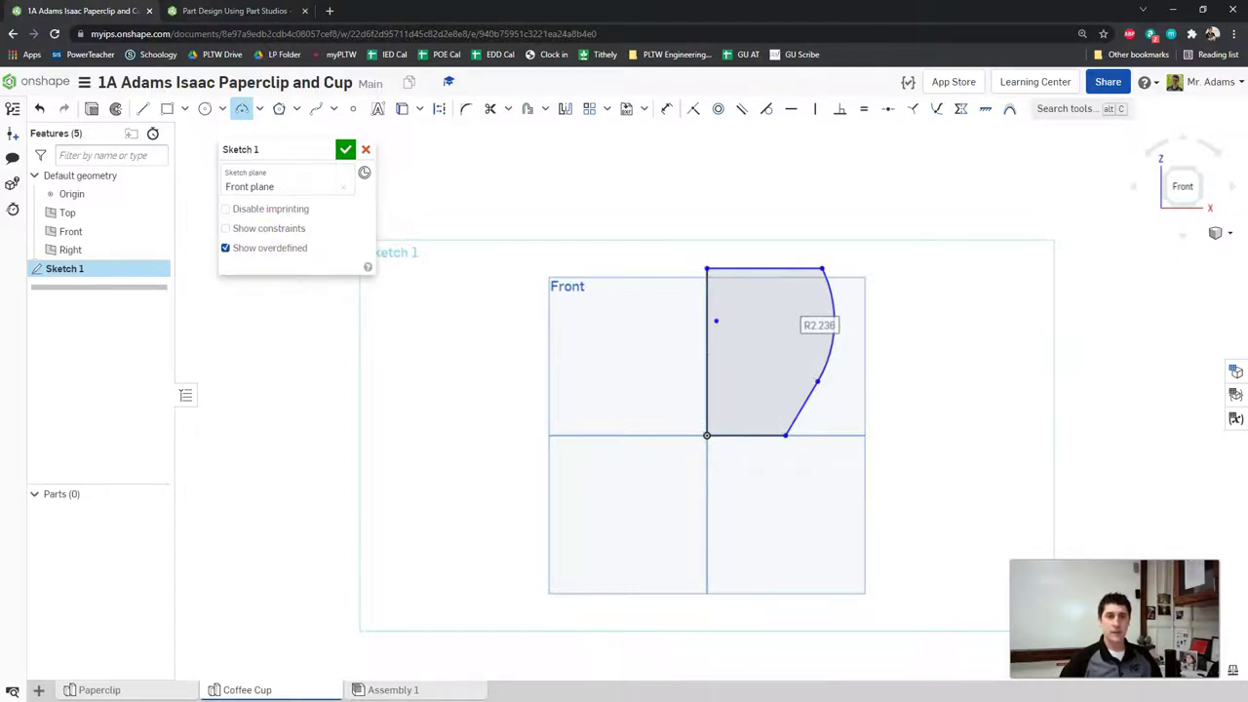
# Step: Following slide 2, sketch a vertical construction line about 4.44 long from the origin up past the profile's upper edge
pyautogui.hotkey('ctrl', 'Tab')
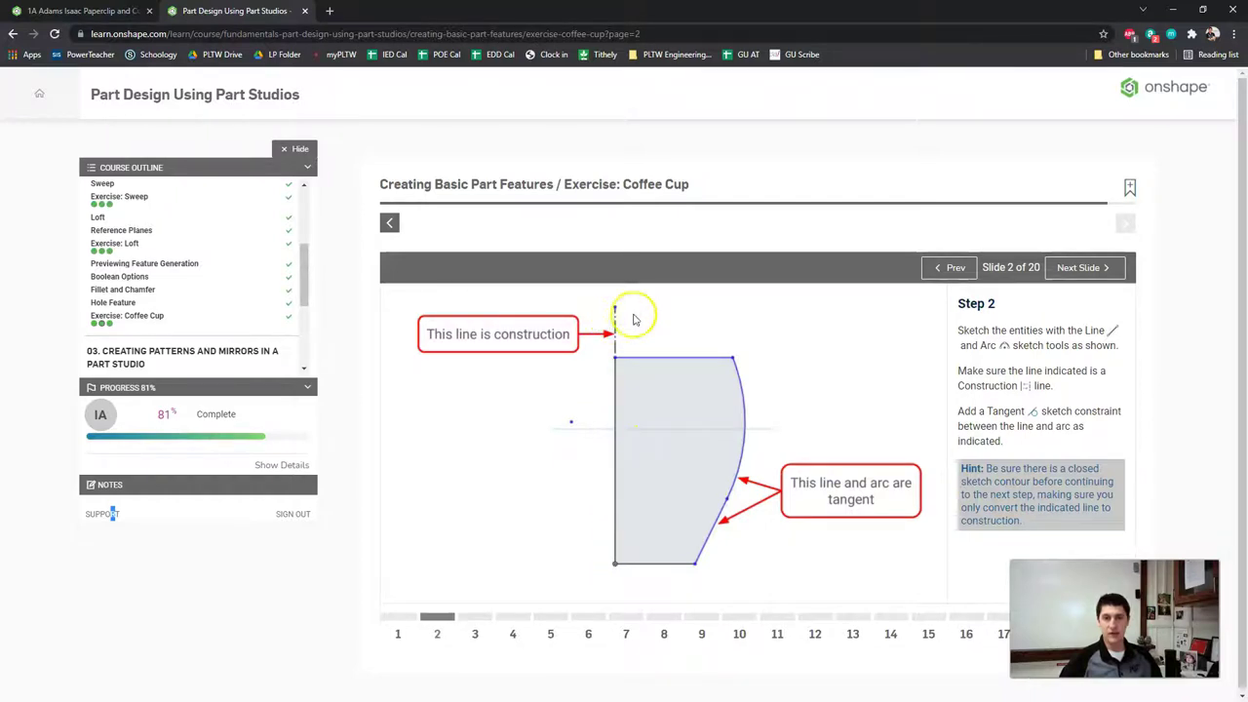
pyautogui.click(111, 11)
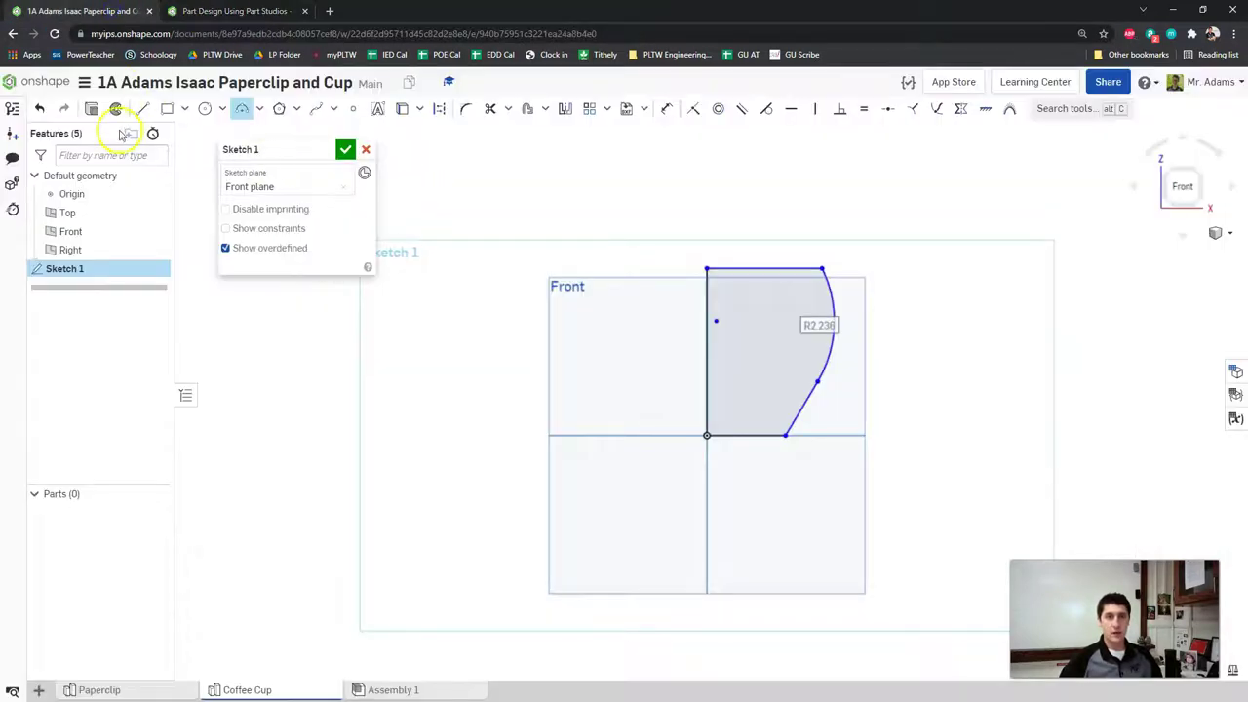
pyautogui.click(144, 108)
pyautogui.click(165, 115)
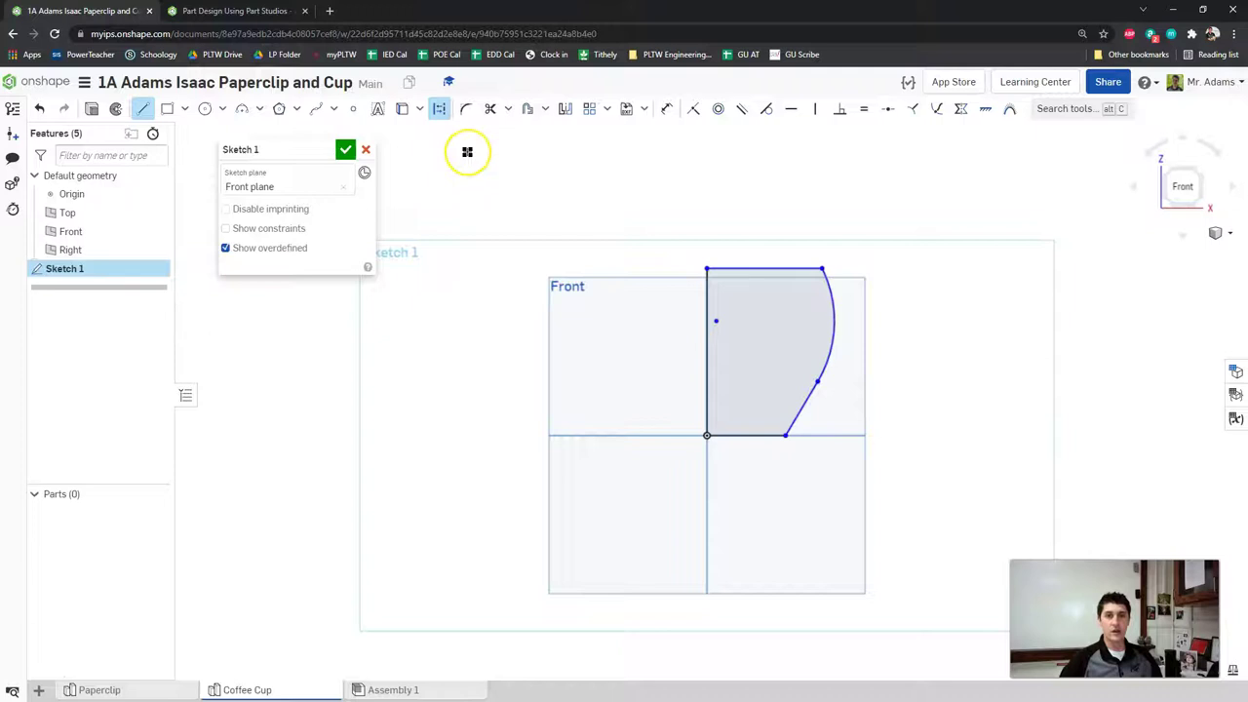
pyautogui.click(439, 108)
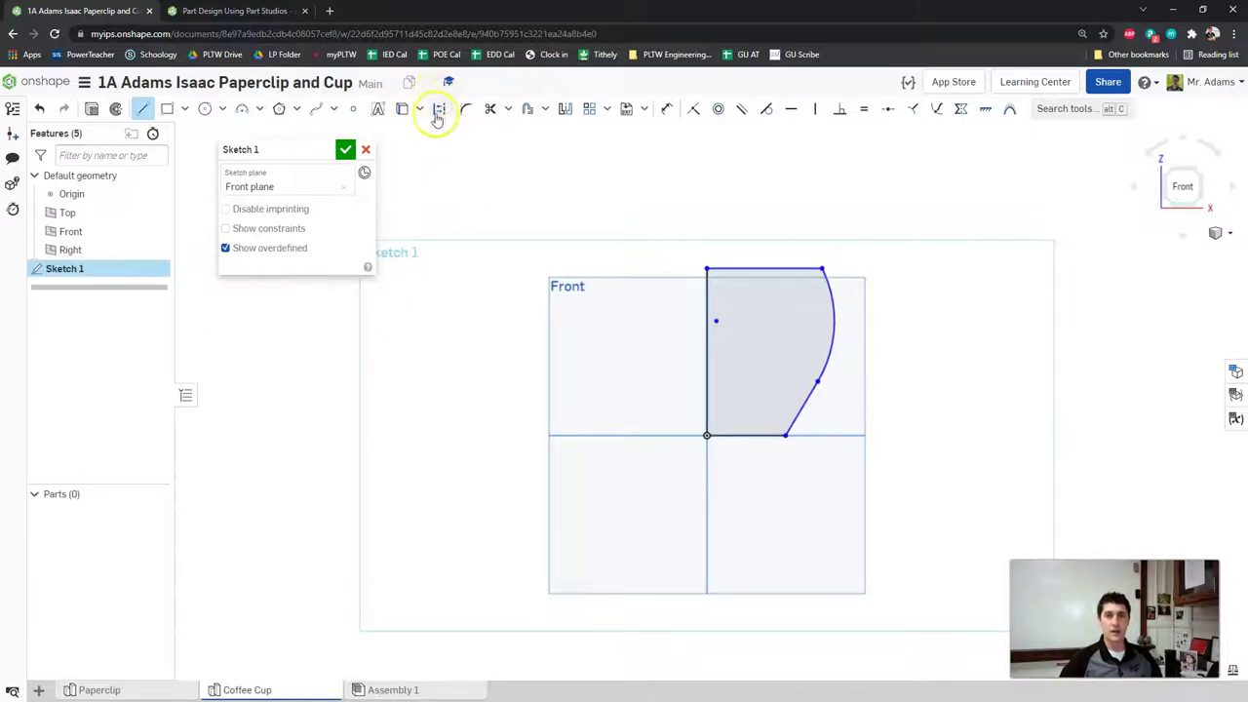
pyautogui.click(439, 109)
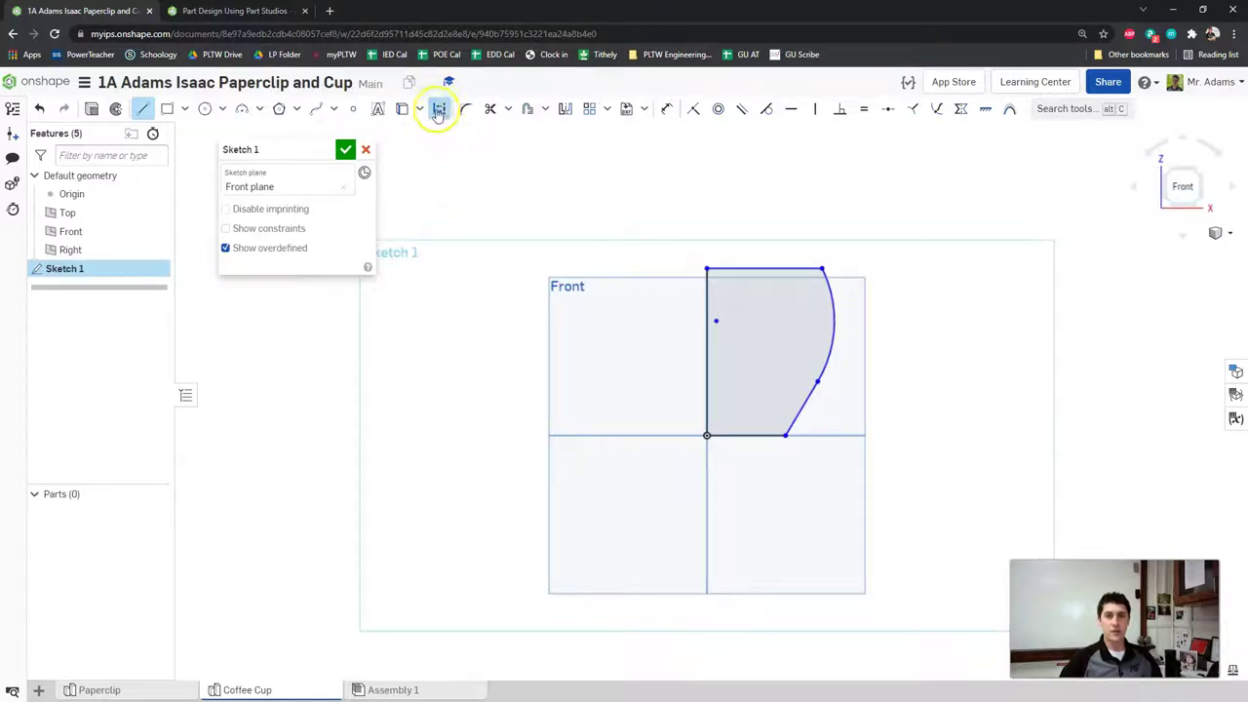
pyautogui.moveTo(713, 432); pyautogui.dragTo(712, 202)
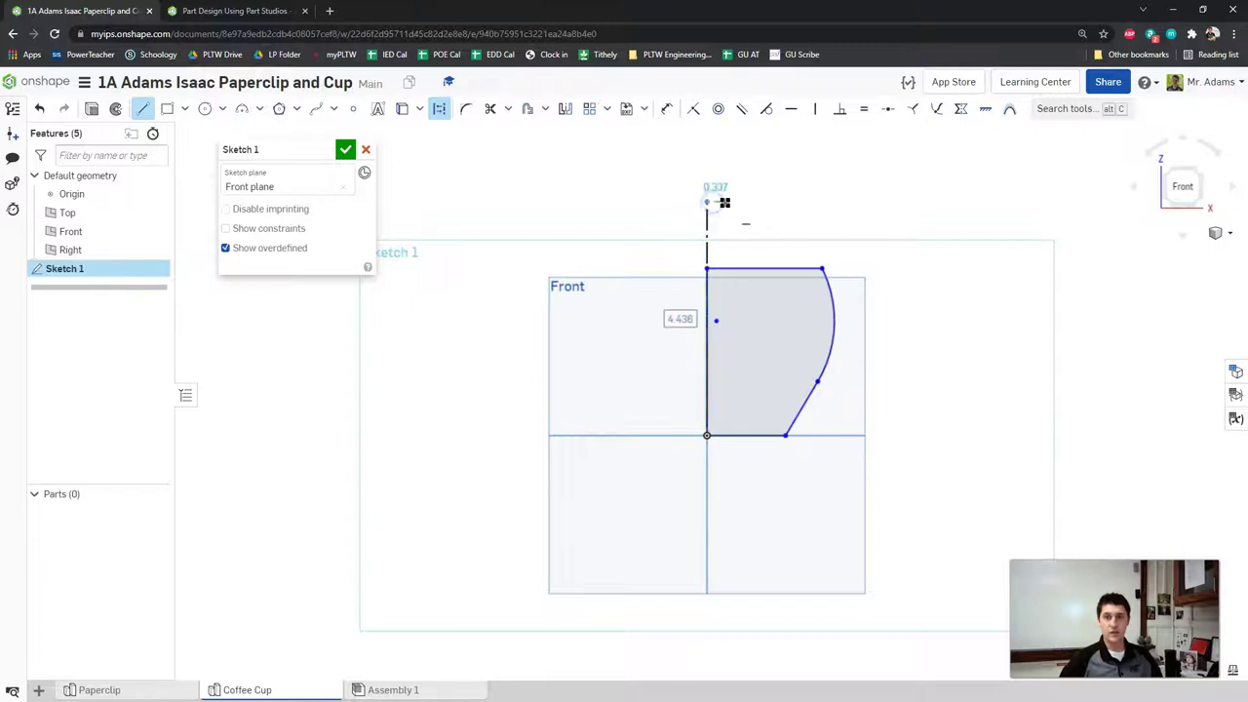
pyautogui.press('Escape')
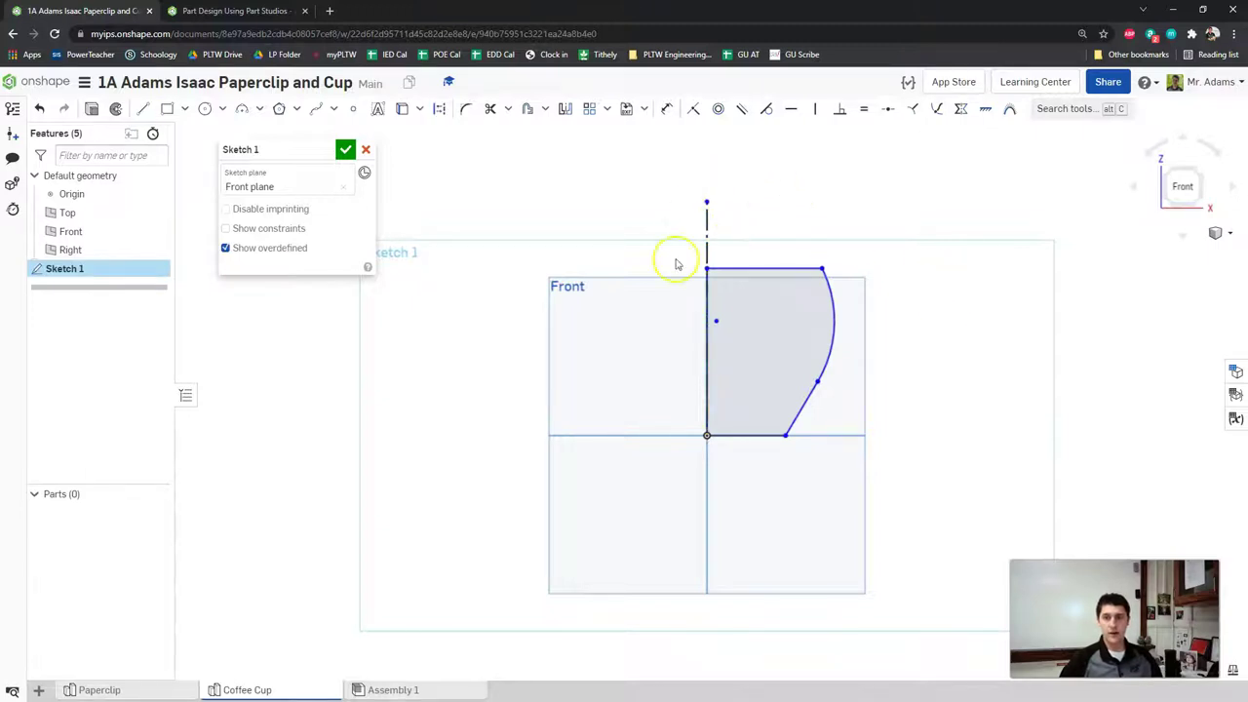
# Step: Compare the finished profile with slide 2, advance to slide 3 to read the required dimensions, and return to the sketch
pyautogui.click(243, 11)
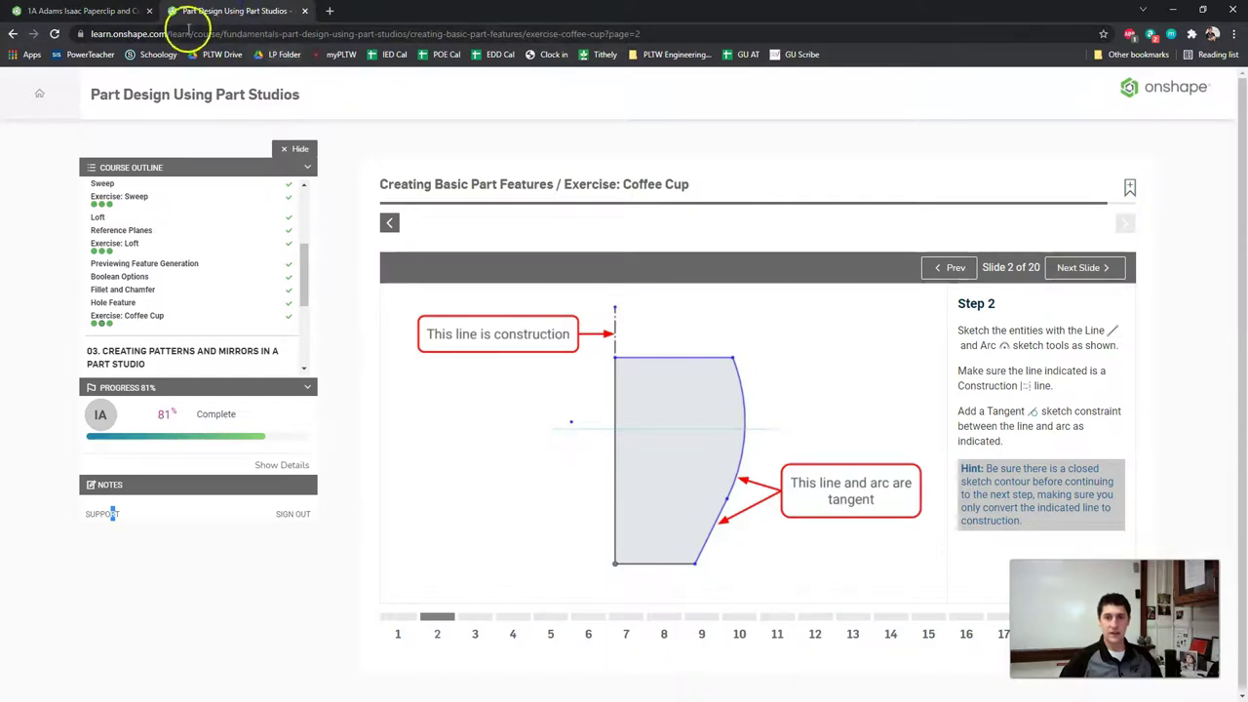
pyautogui.click(121, 10)
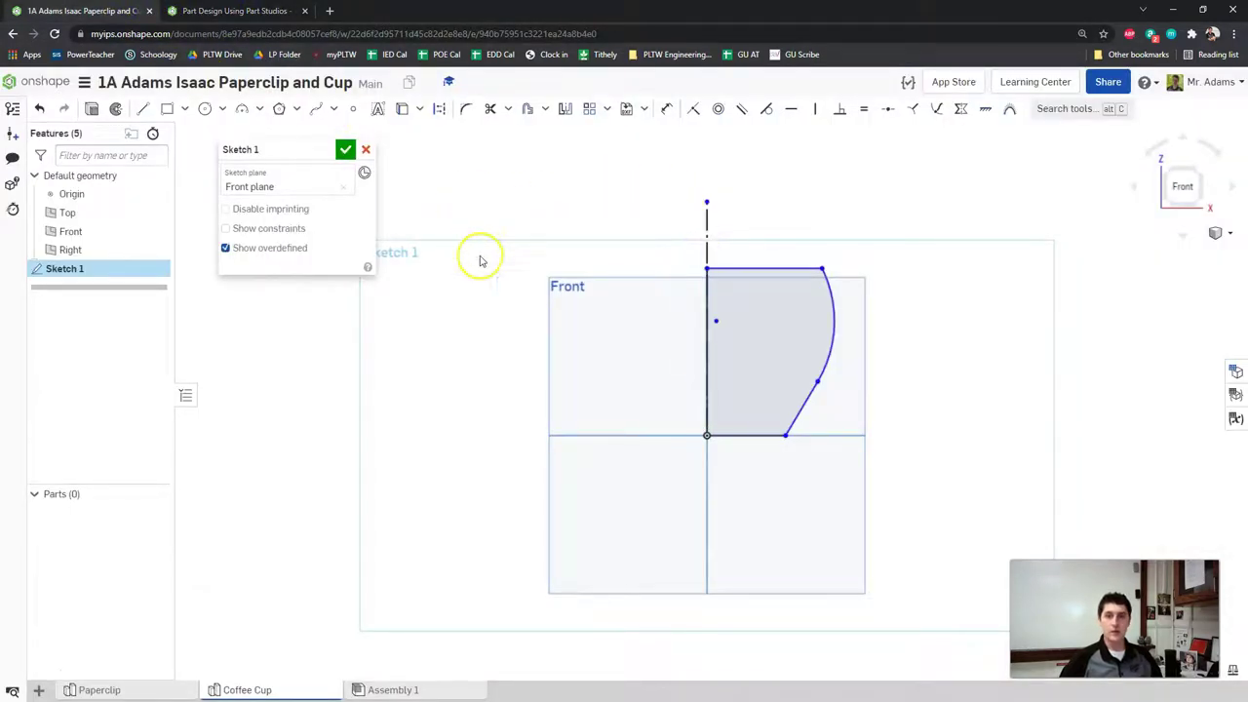
pyautogui.click(219, 11)
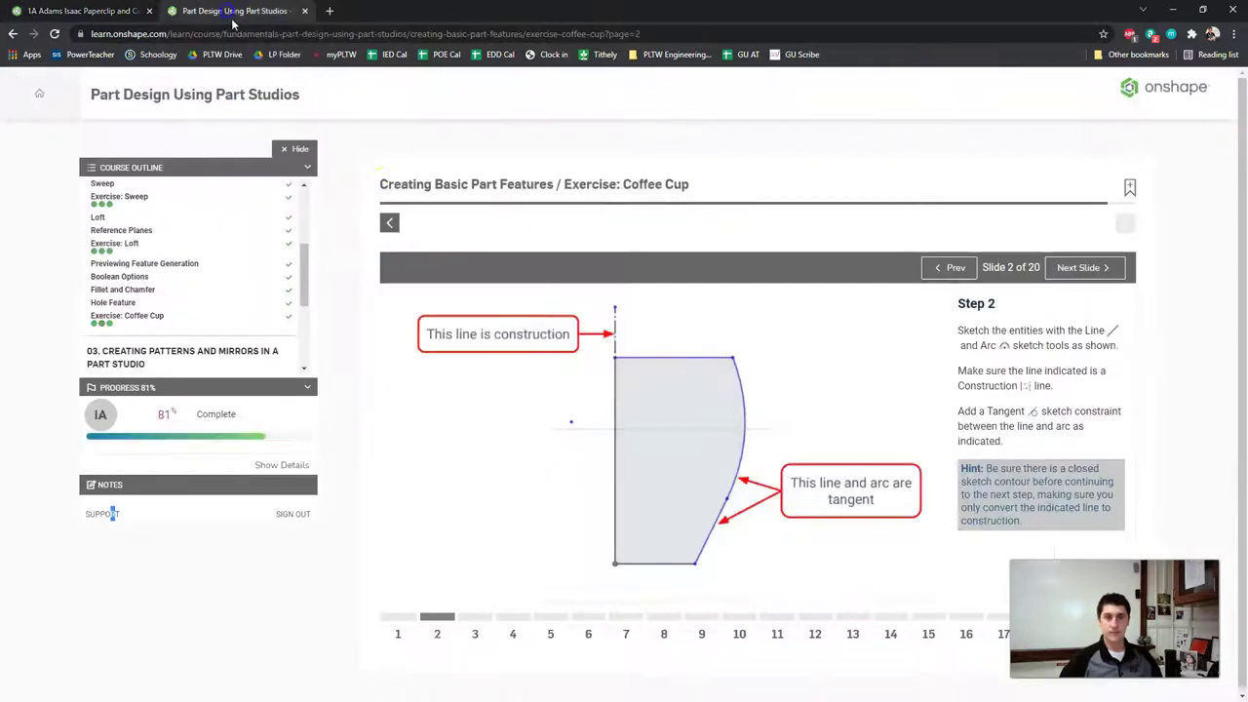
pyautogui.click(1073, 267)
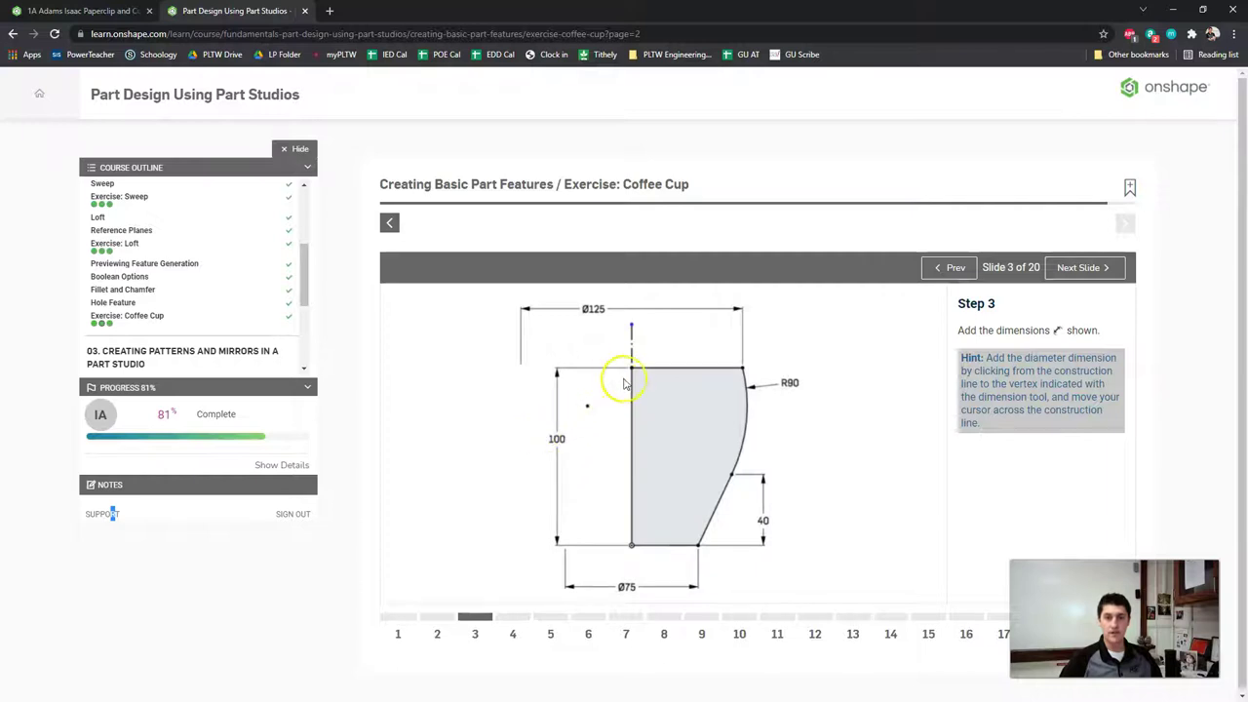
pyautogui.click(74, 11)
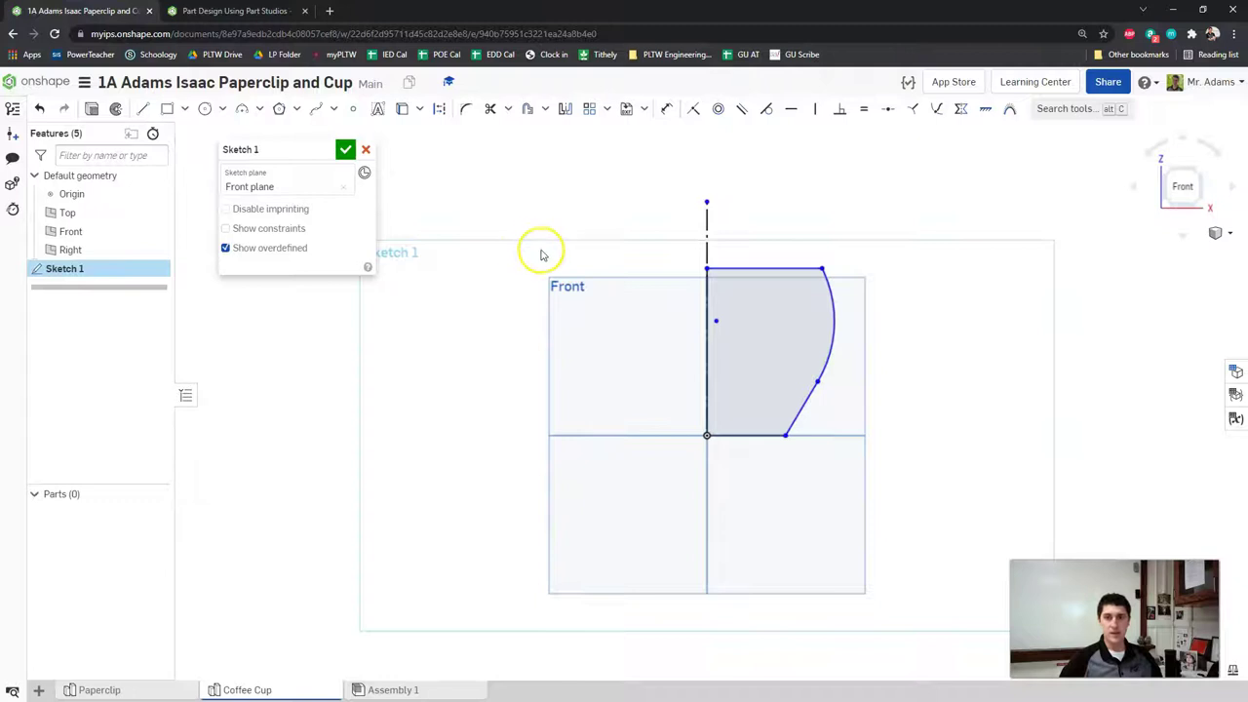
# Step: Dimension the profile's height along the vertical line from the origin to the upper edge as 100 mm
pyautogui.press('u')
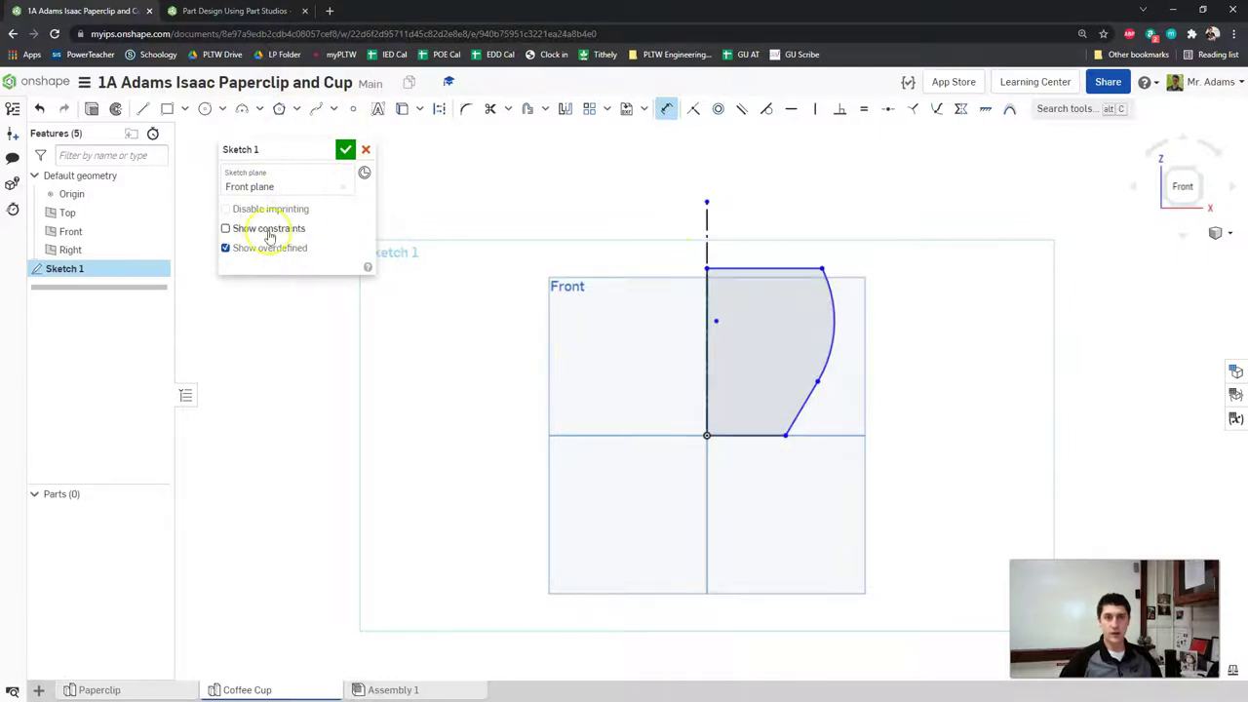
pyautogui.click(709, 435)
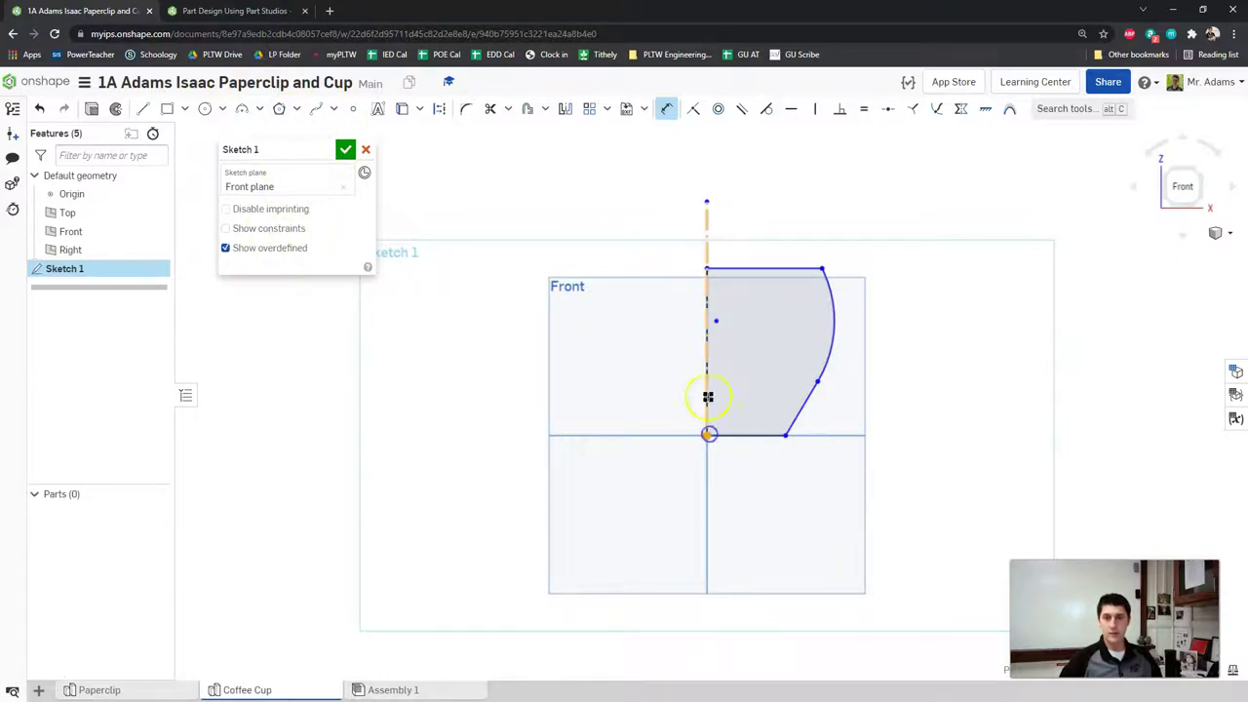
pyautogui.click(709, 269)
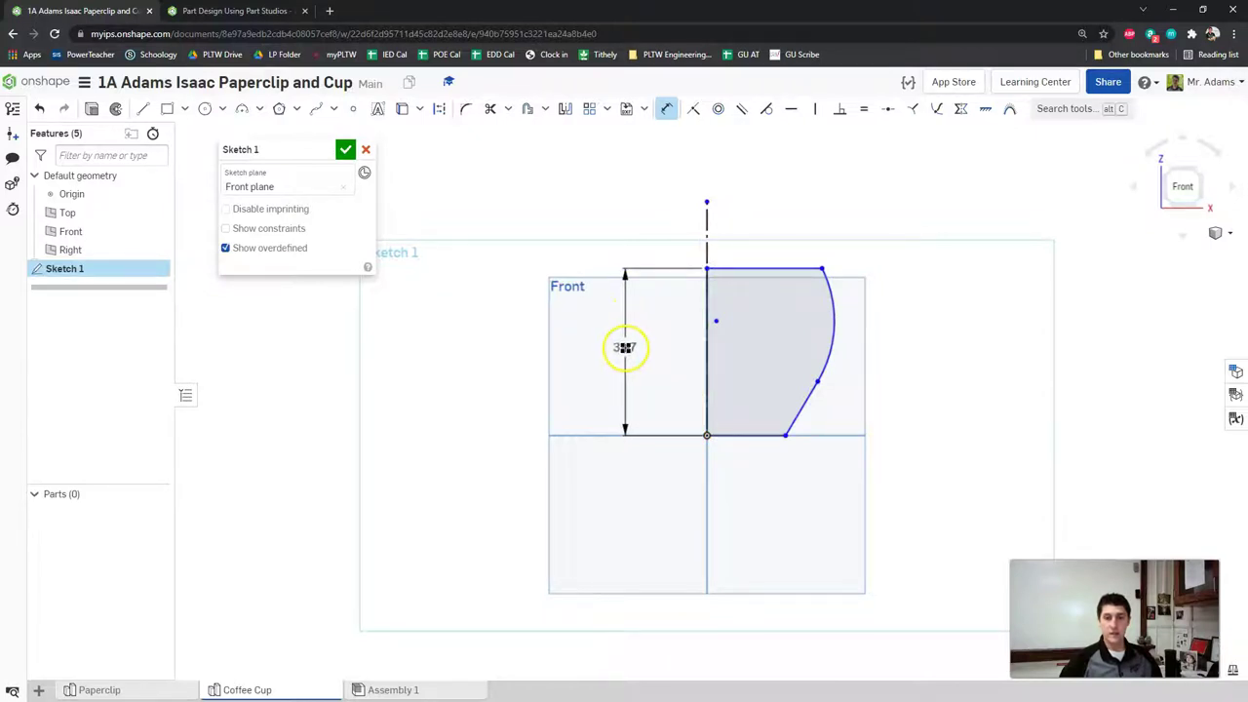
pyautogui.click(625, 348)
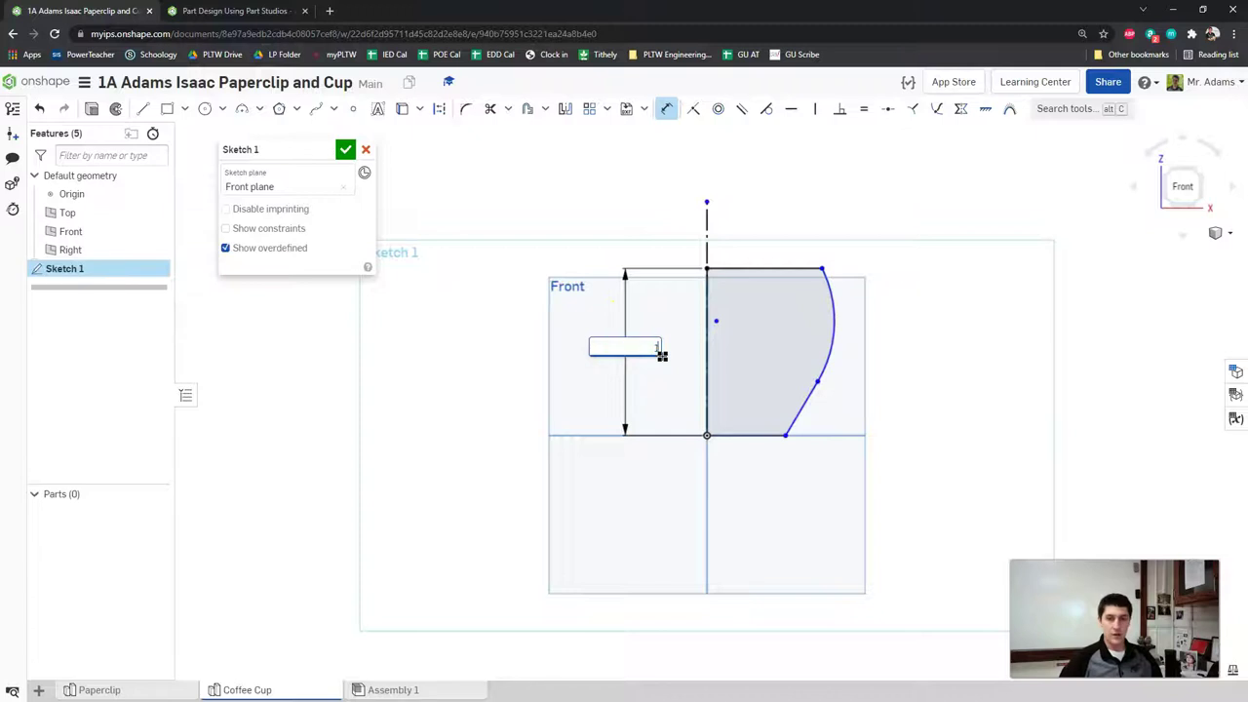
pyautogui.write('100mm')
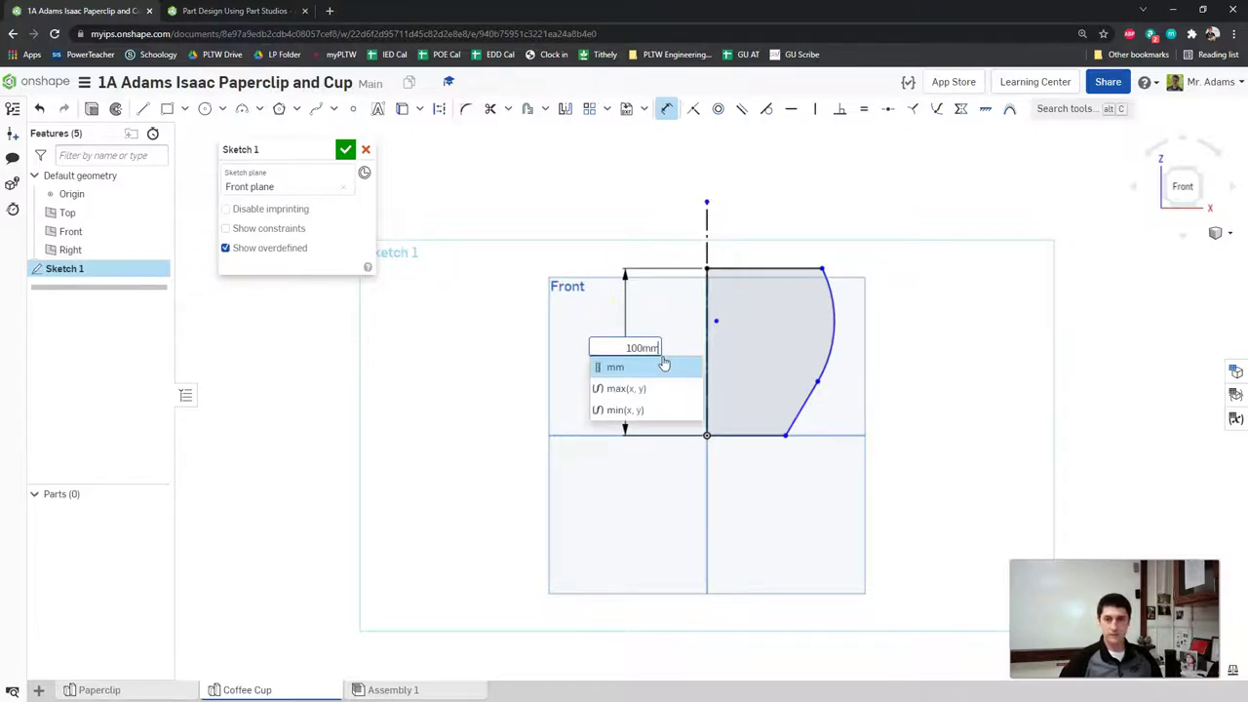
pyautogui.press('Return')
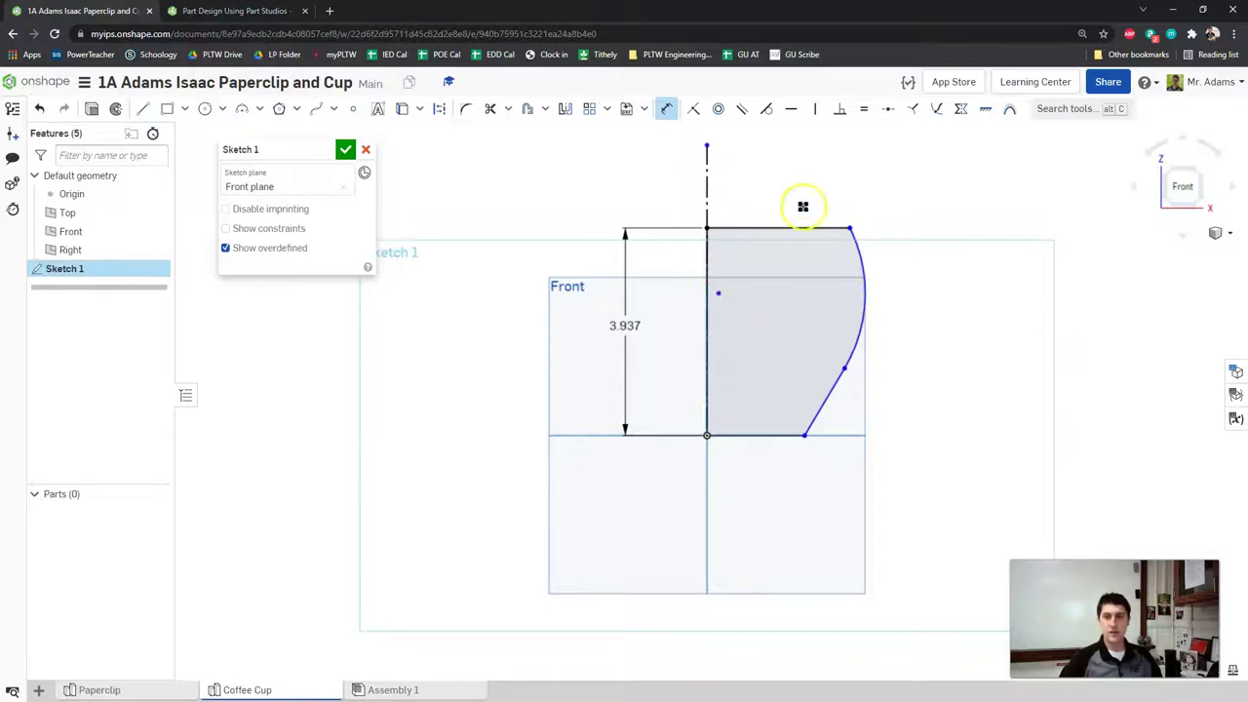
pyautogui.moveTo(978, 273)
pyautogui.mouseDown(button='middle')
pyautogui.moveTo(867, 321)
pyautogui.moveTo(903, 334)
pyautogui.mouseUp(button='middle')
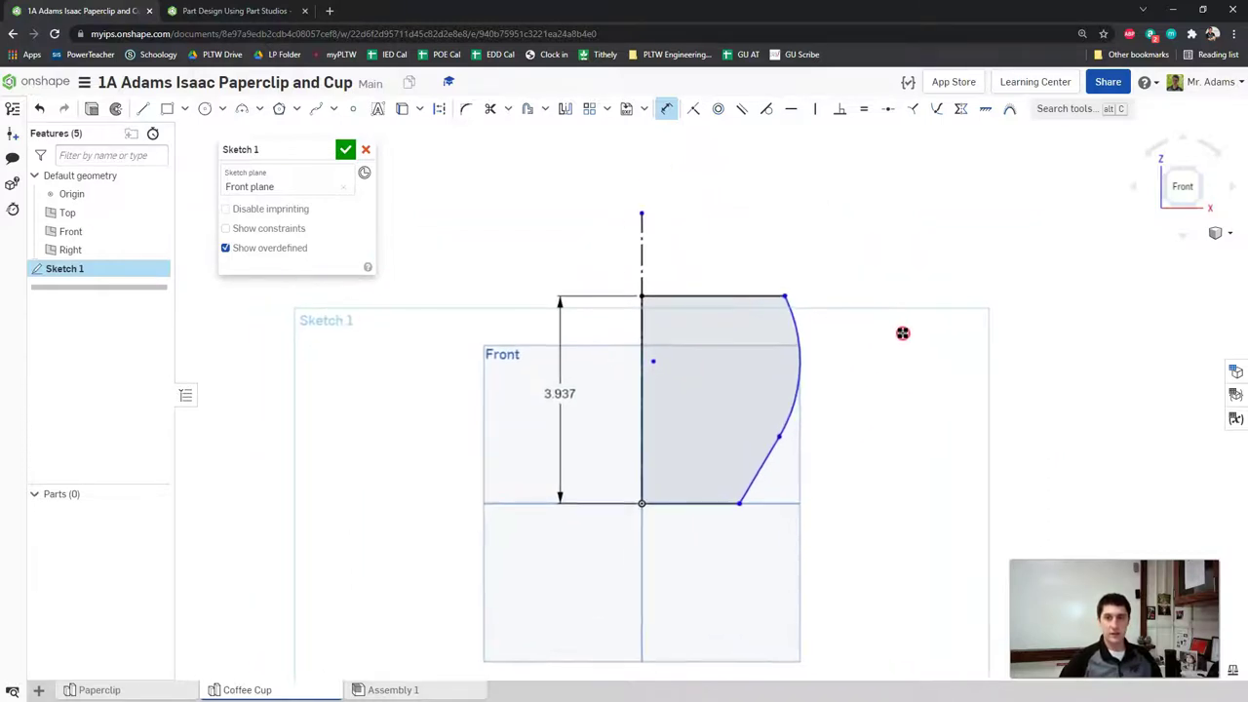
pyautogui.click(556, 393)
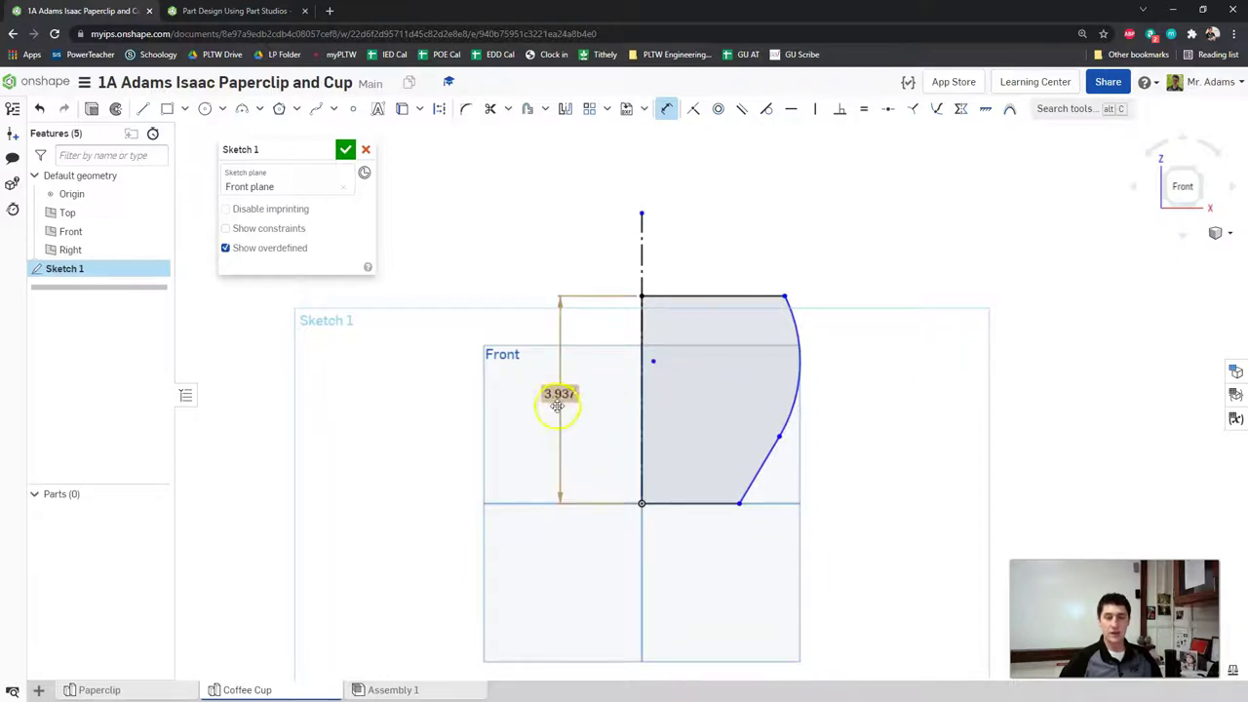
# Step: Check slide 3, and dimension the vertical distance between the angled line's two endpoints as 40 mm
pyautogui.click(234, 11)
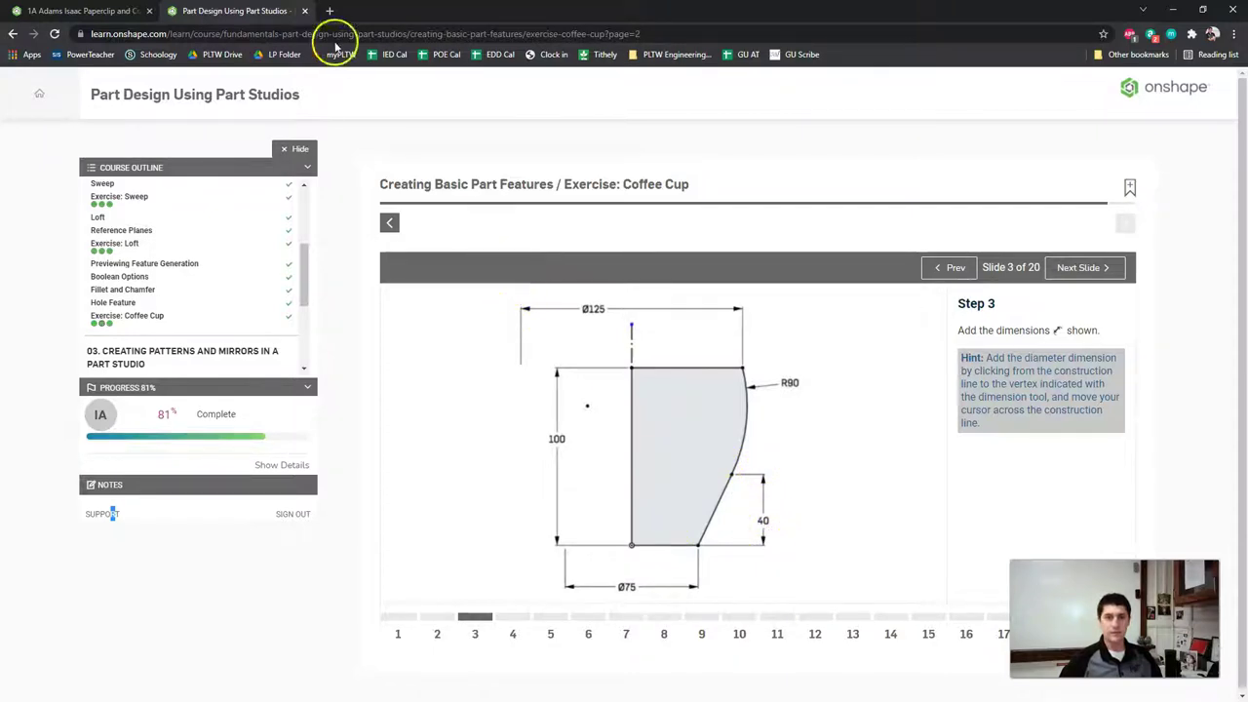
pyautogui.click(98, 11)
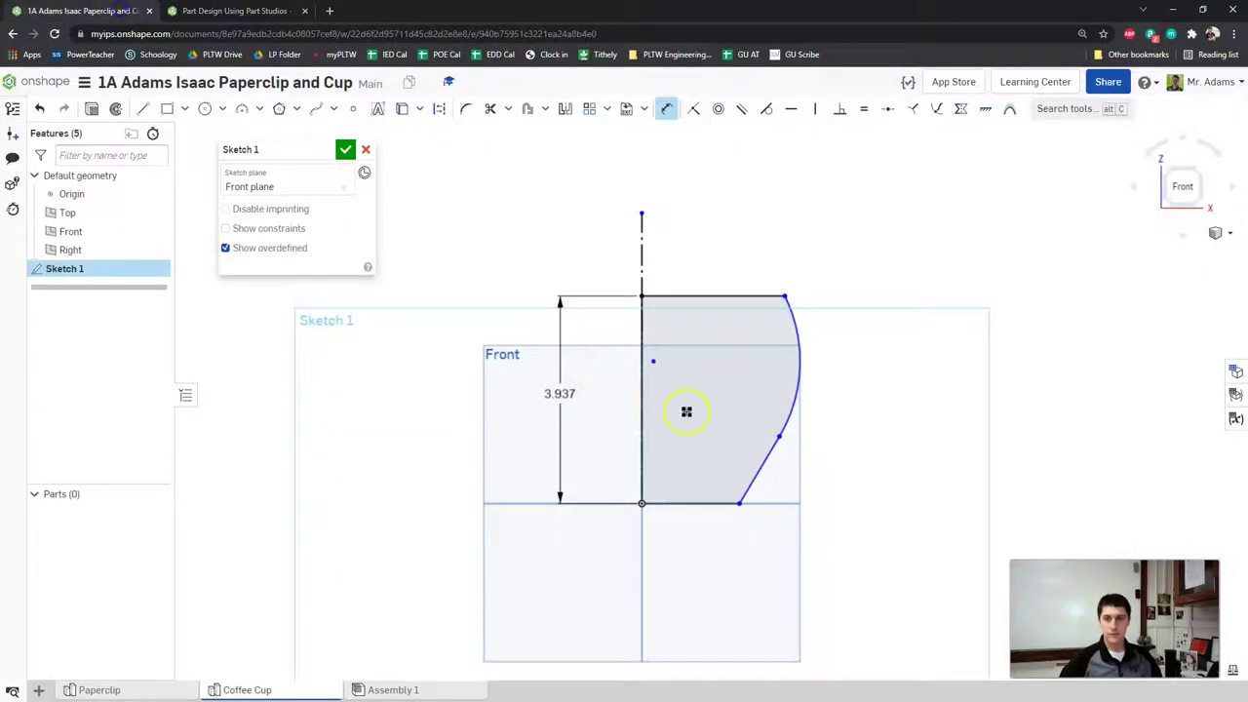
pyautogui.click(778, 436)
pyautogui.click(740, 502)
pyautogui.click(888, 470)
pyautogui.write('40')
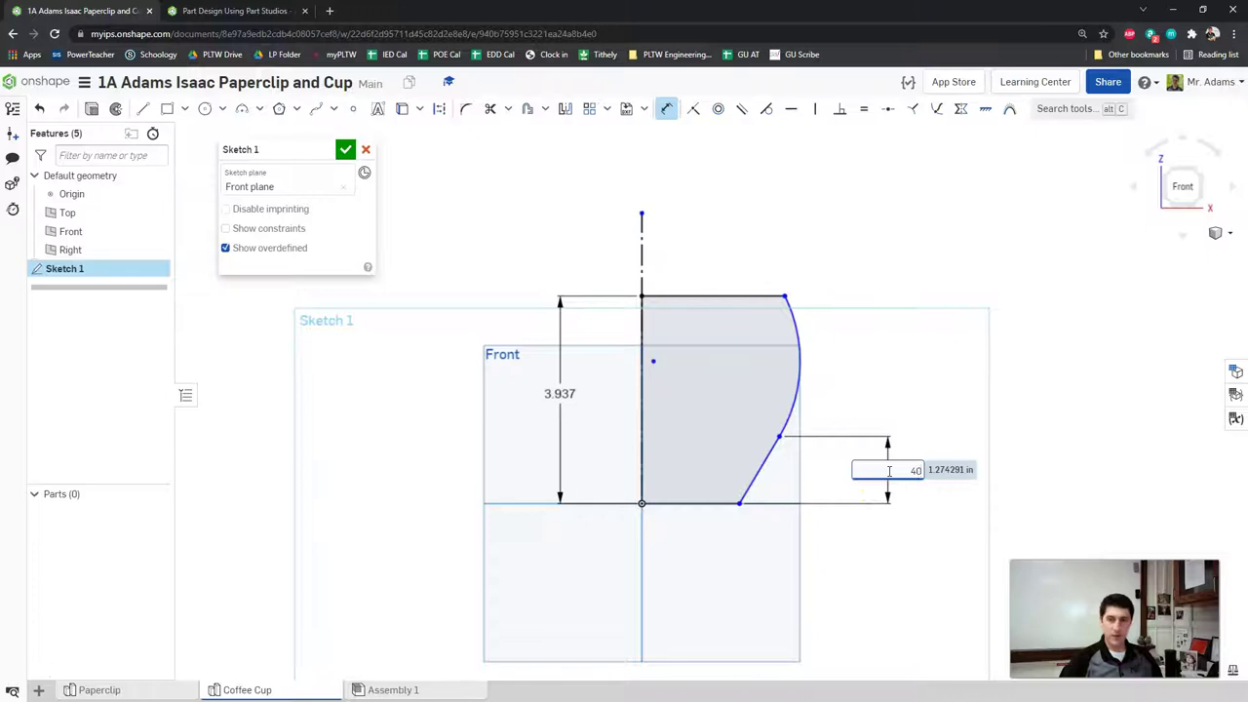
pyautogui.write('mm')
pyautogui.press('Return')
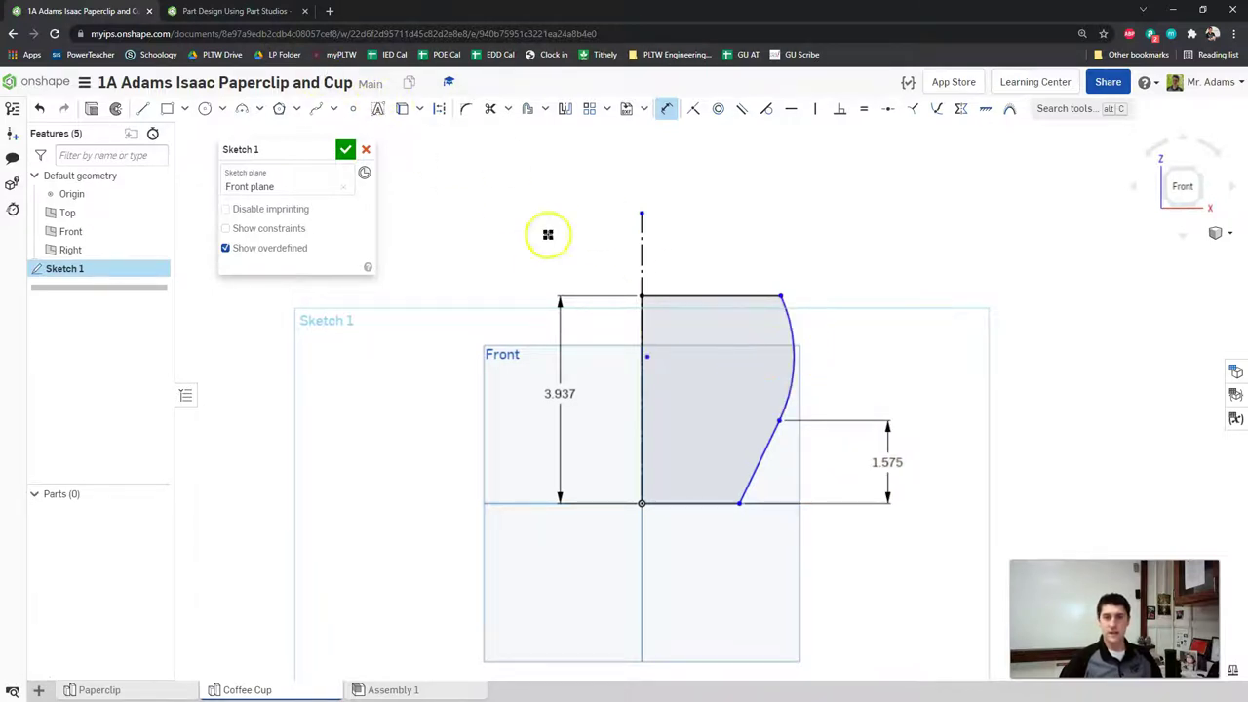
# Step: Check slide 3, and dimension the radius of the profile's arc as 90 mm
pyautogui.click(259, 11)
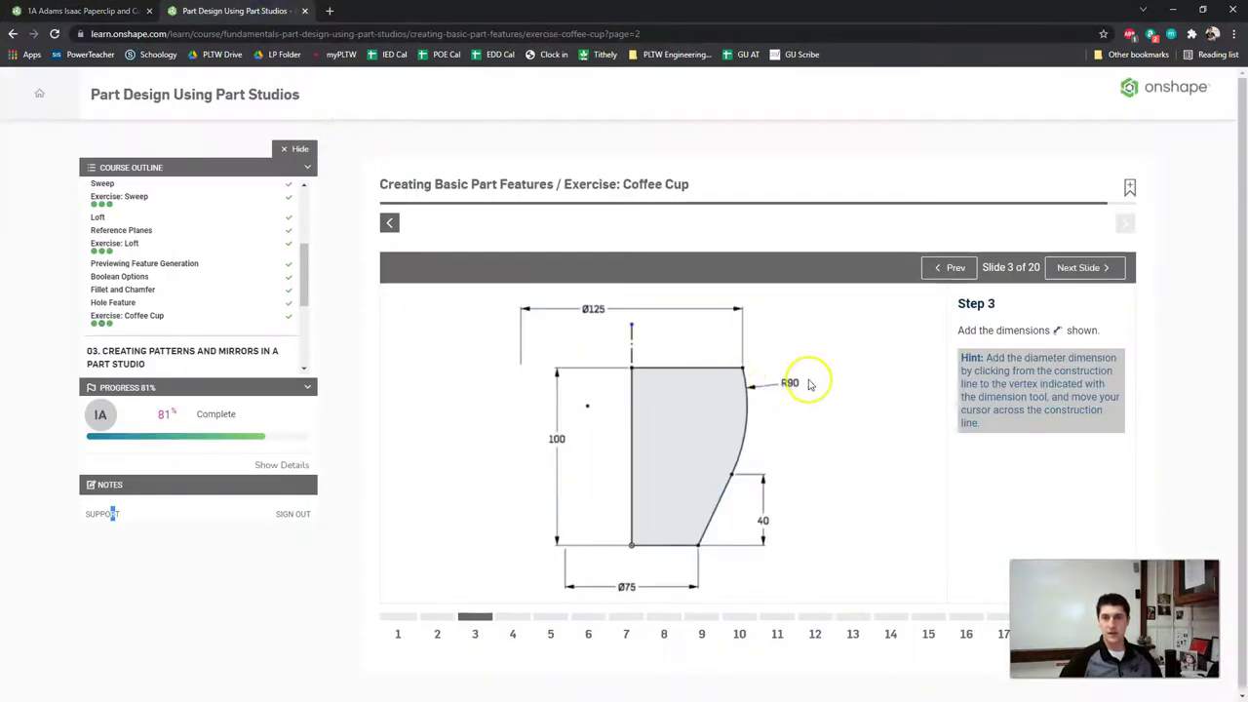
pyautogui.click(117, 10)
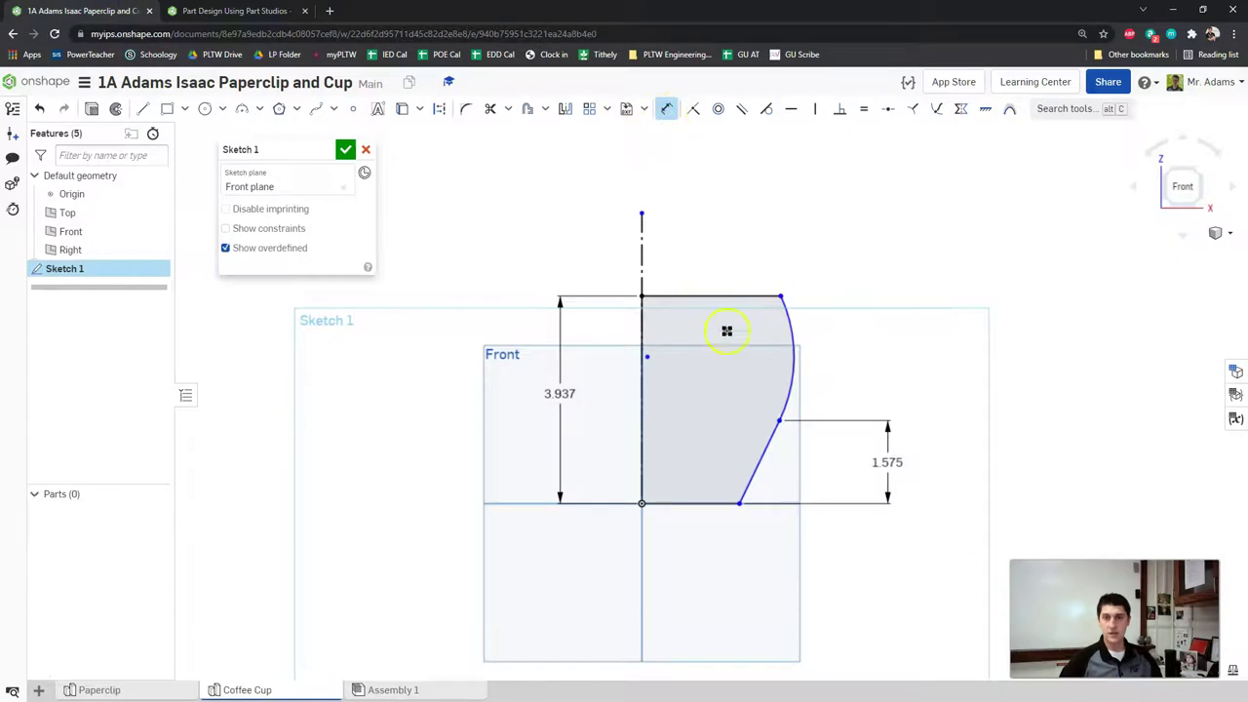
pyautogui.moveTo(795, 352); pyautogui.dragTo(864, 320)
pyautogui.click(864, 320)
pyautogui.write('90mm')
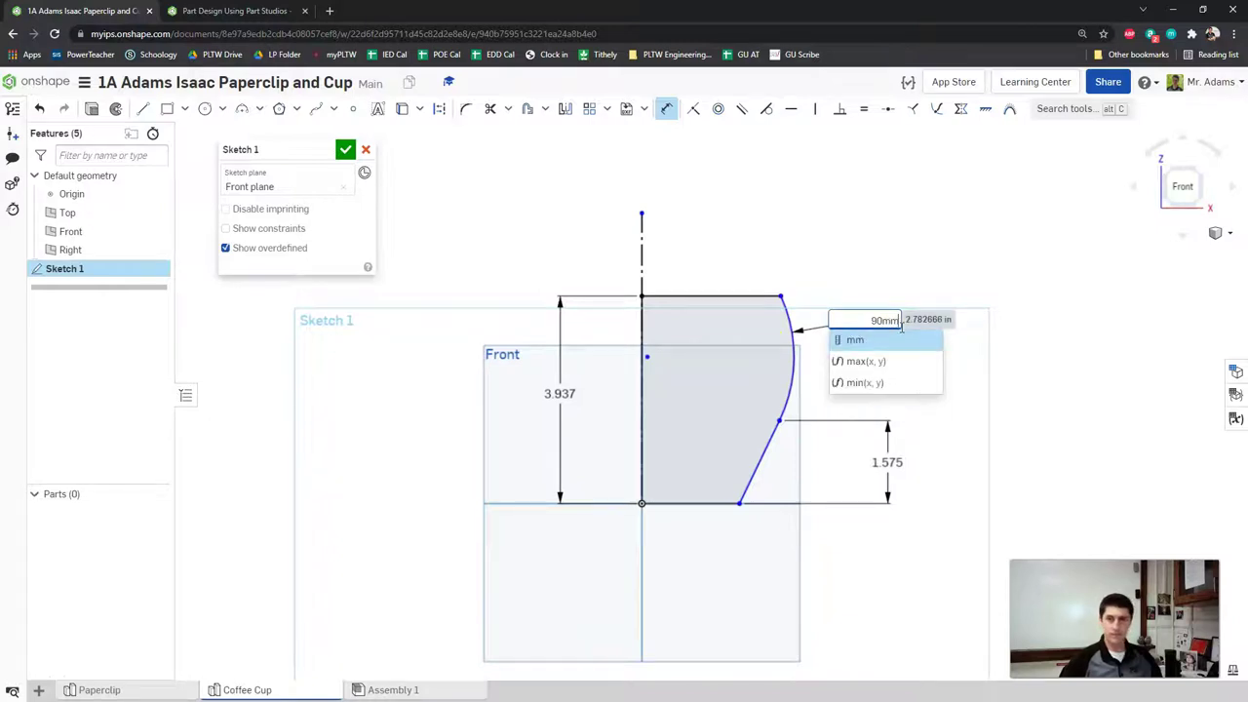
pyautogui.press('Return')
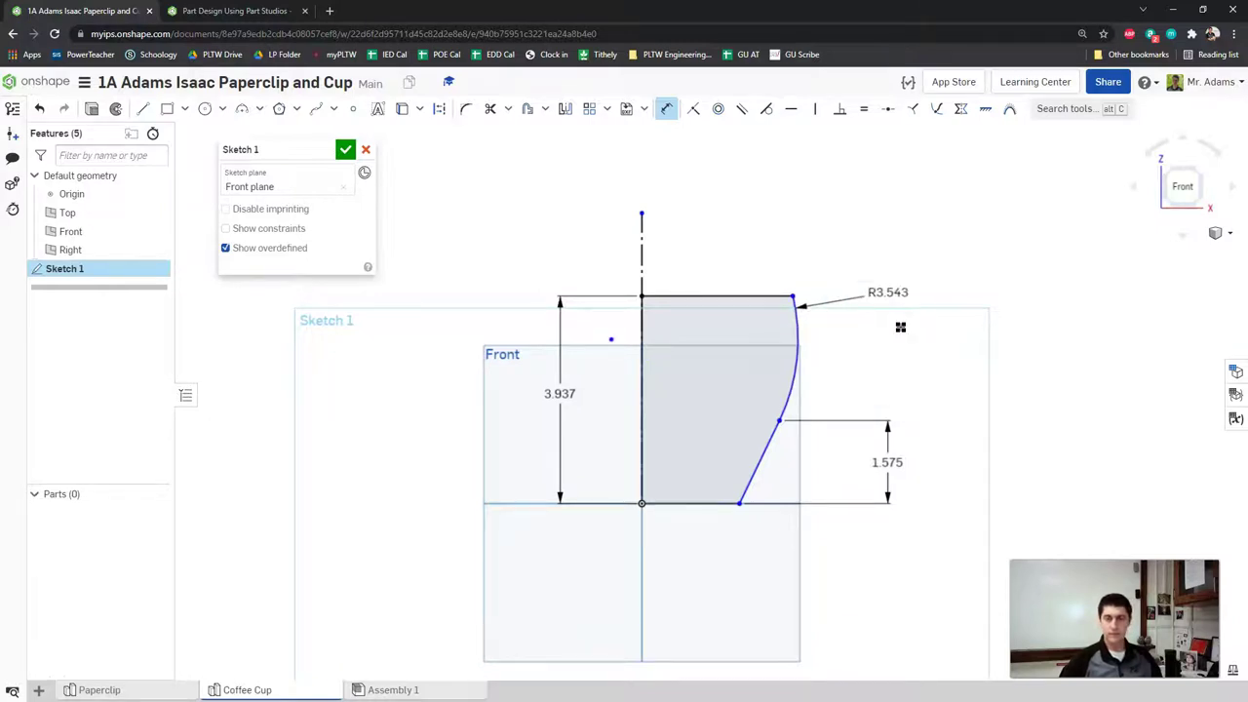
# Step: Following slide 3, dimension the upper diameter from the arc's top vertex across the vertical construction line as 125 mm
pyautogui.click(263, 12)
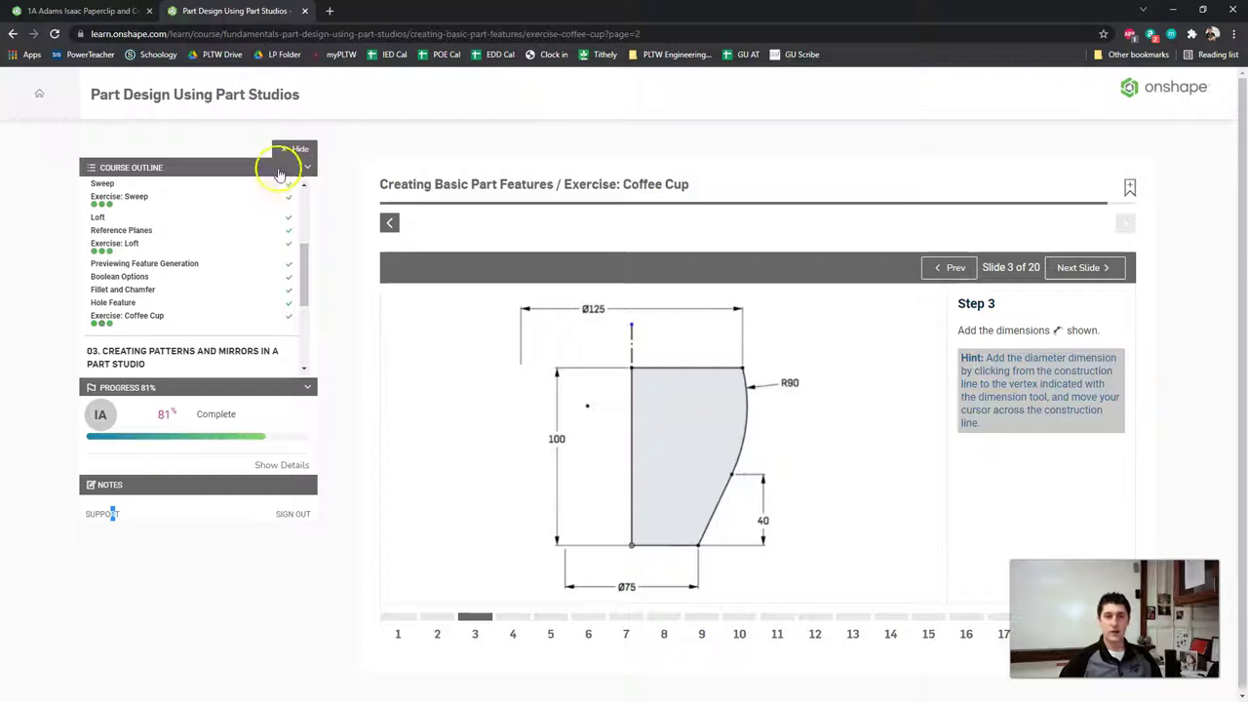
pyautogui.click(86, 10)
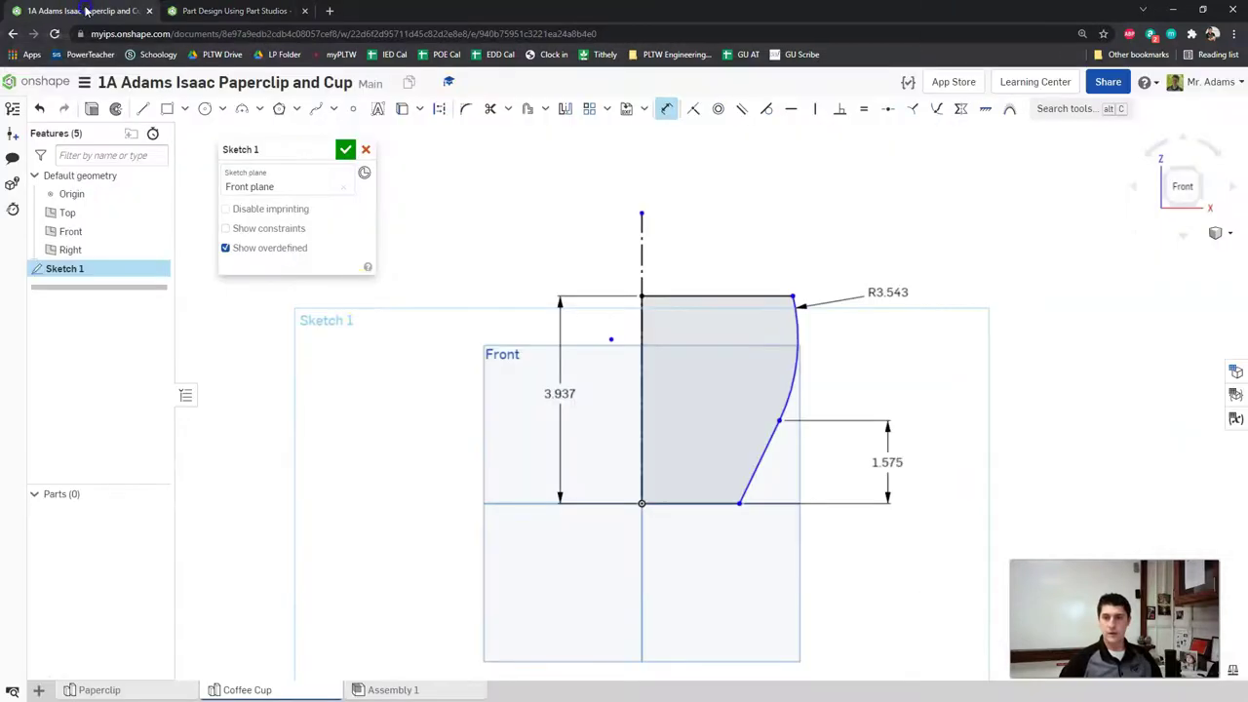
pyautogui.click(225, 10)
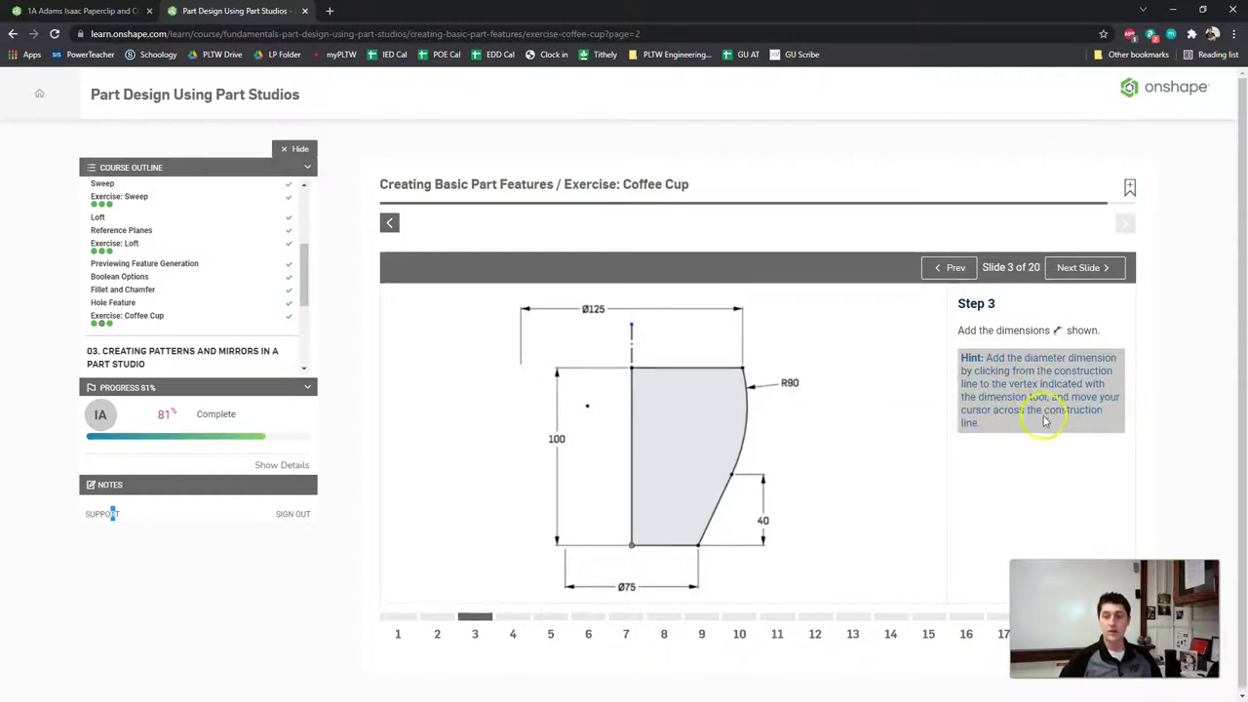
pyautogui.click(86, 12)
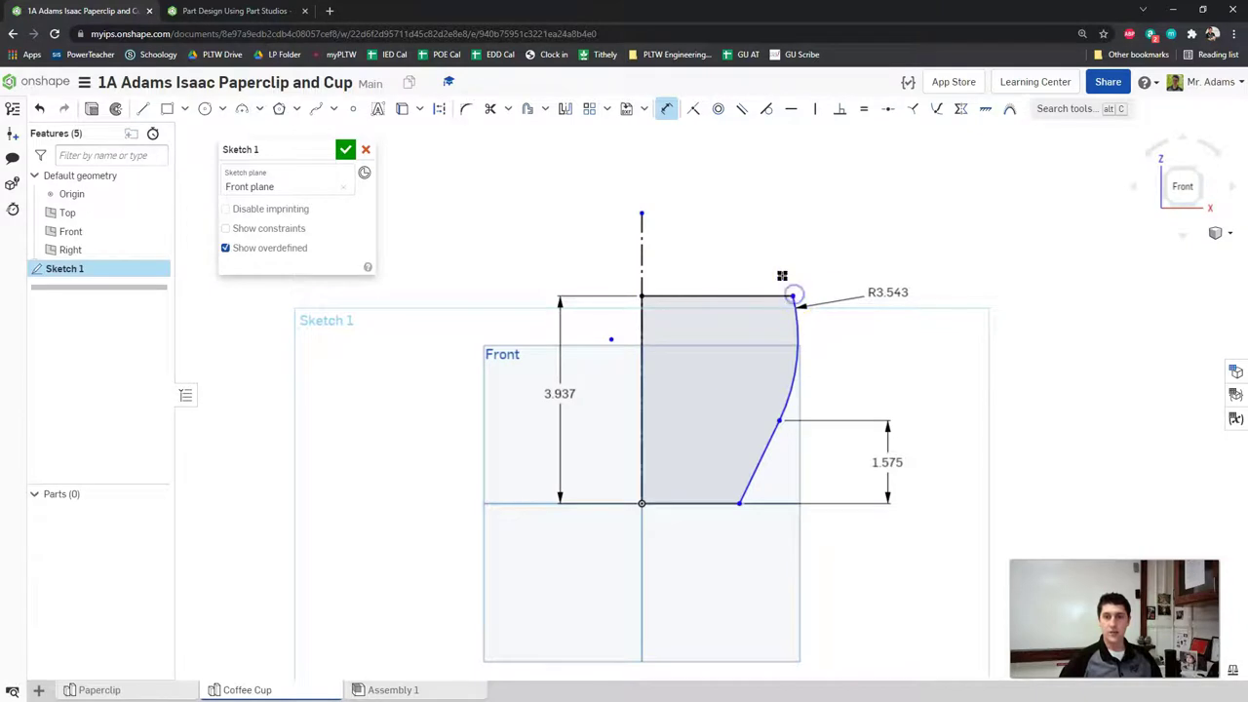
pyautogui.click(641, 264)
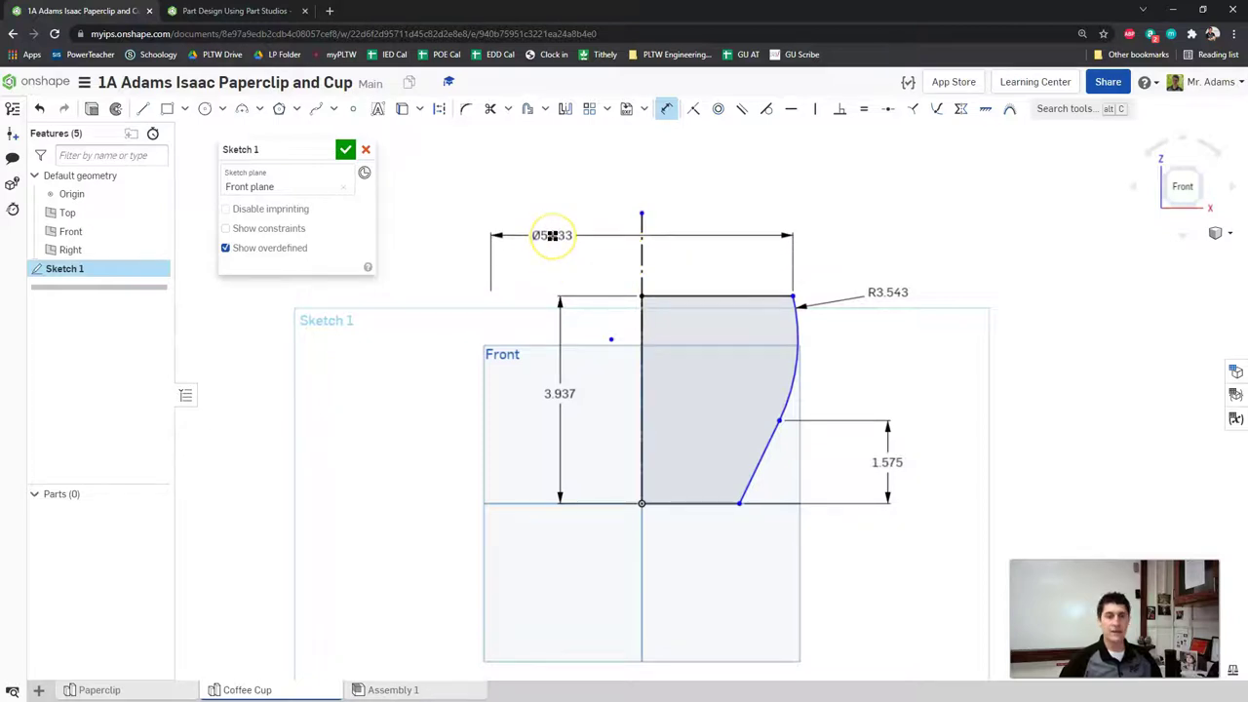
pyautogui.click(549, 201)
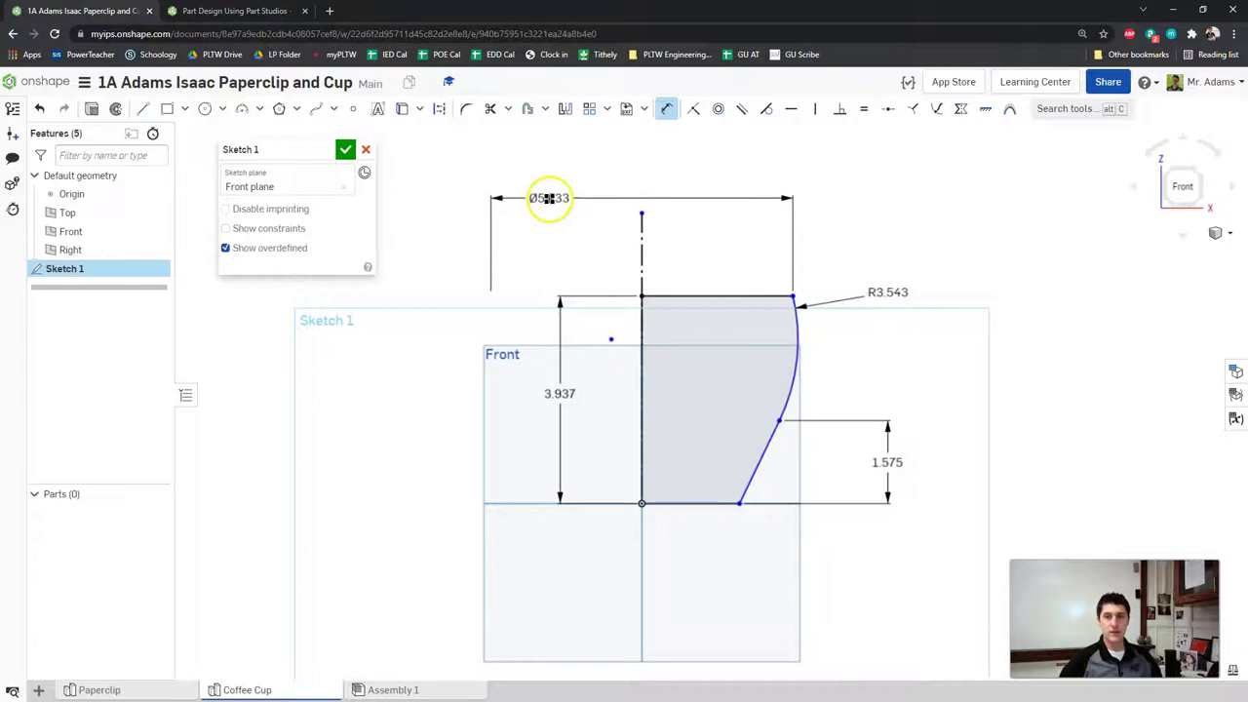
pyautogui.moveTo(549, 201); pyautogui.dragTo(550, 234)
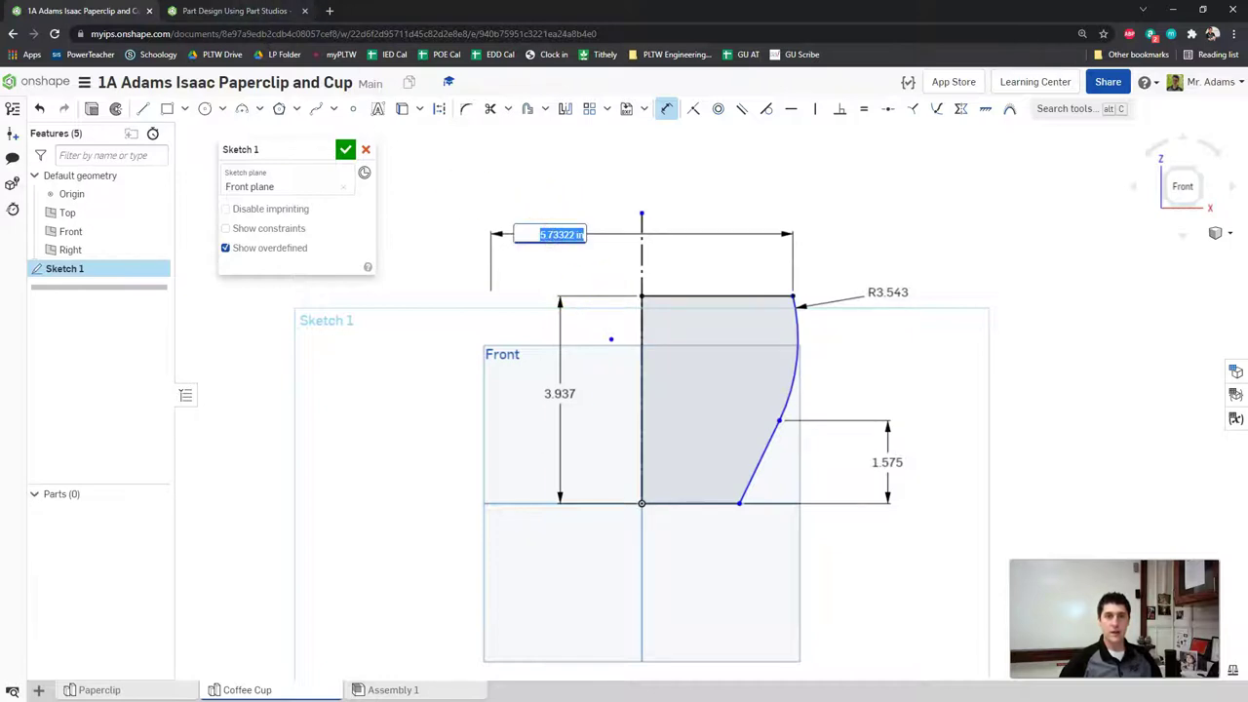
pyautogui.click(241, 10)
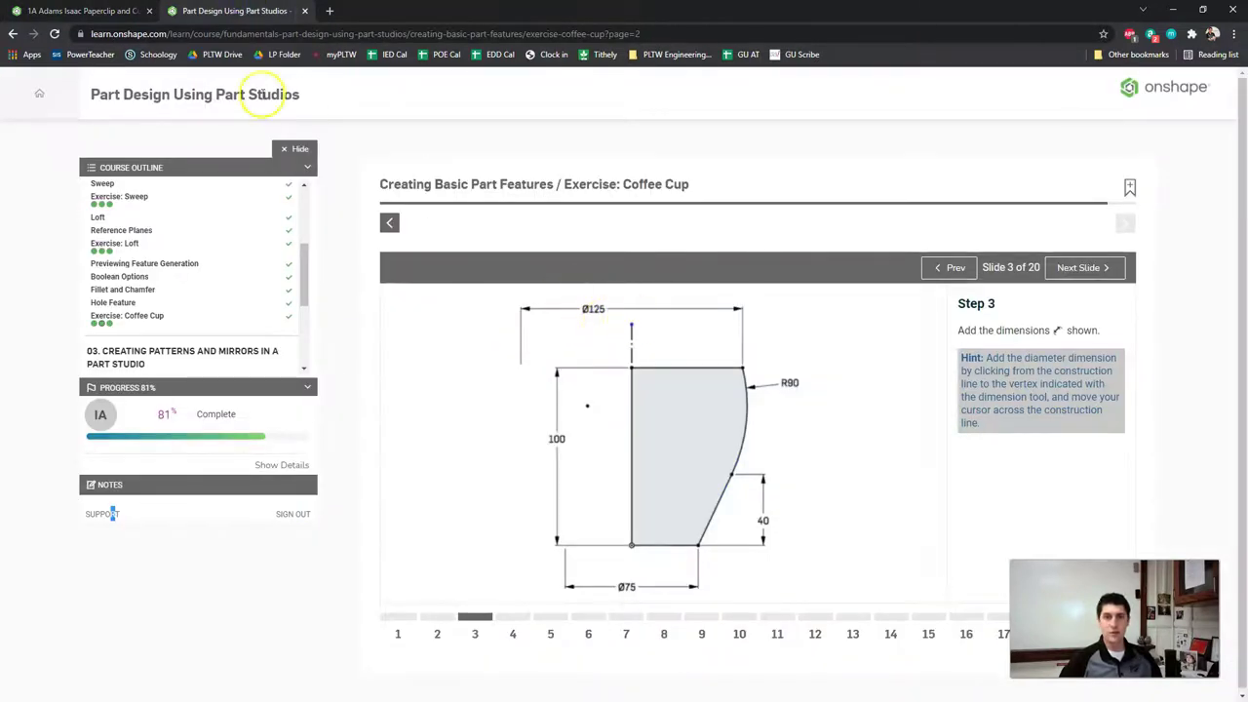
pyautogui.click(92, 10)
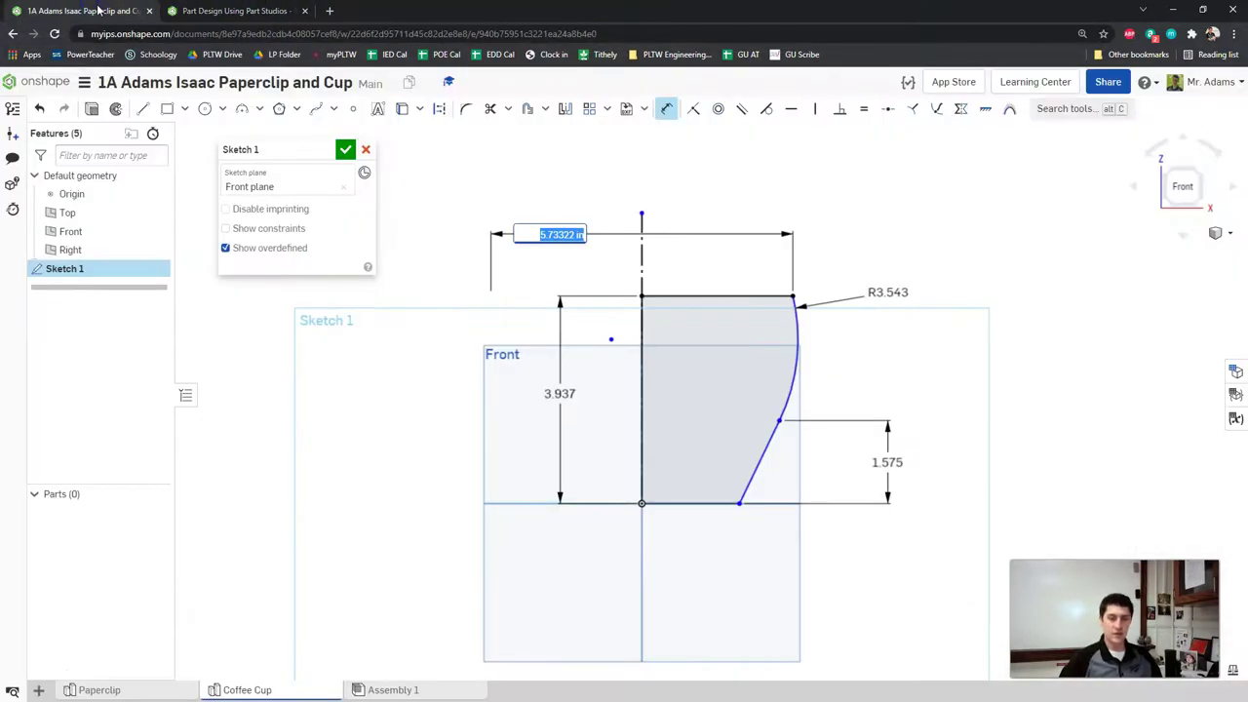
pyautogui.write('mm')
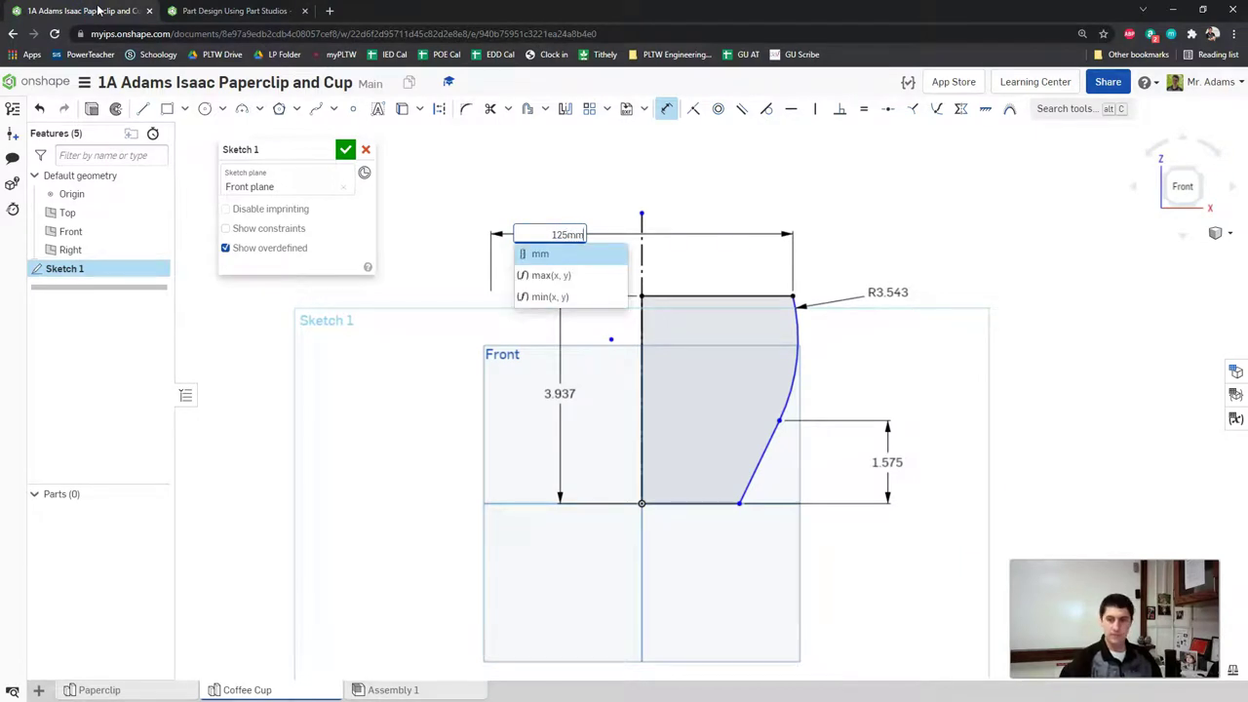
pyautogui.press('Return')
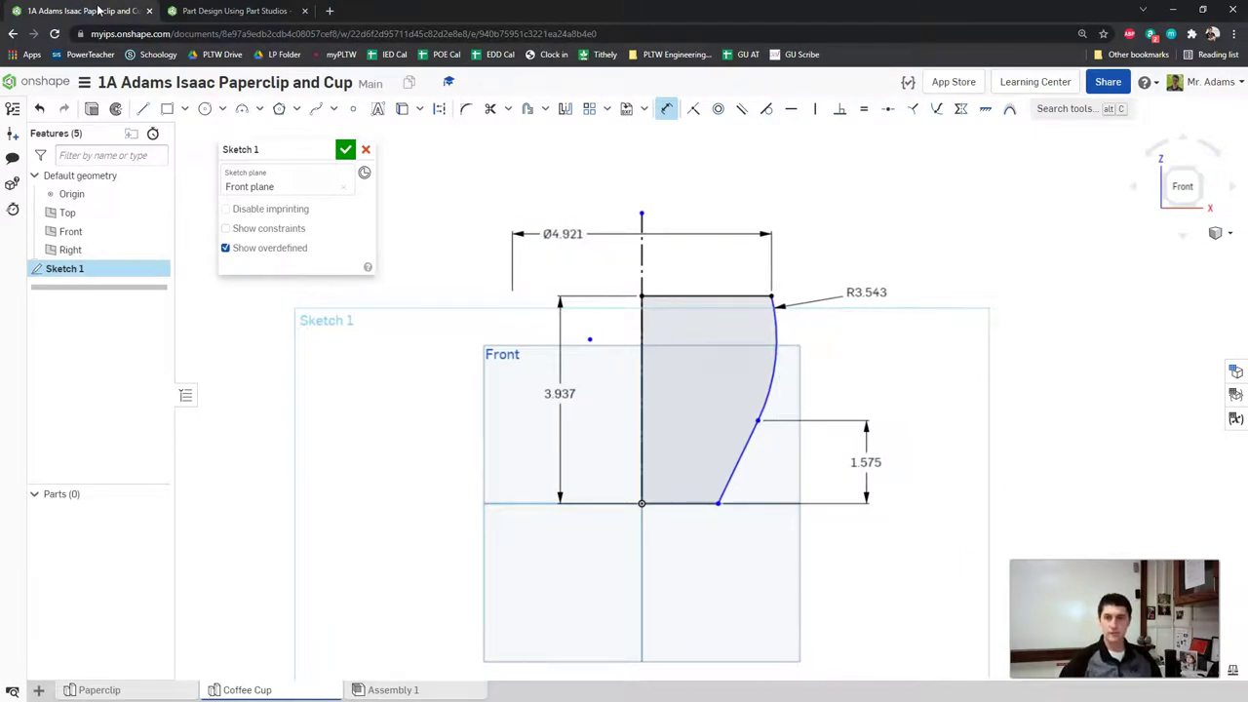
# Step: Check slide 3, and dimension the base diameter from the angled line's lower endpoint across the construction line as 75 mm
pyautogui.click(226, 11)
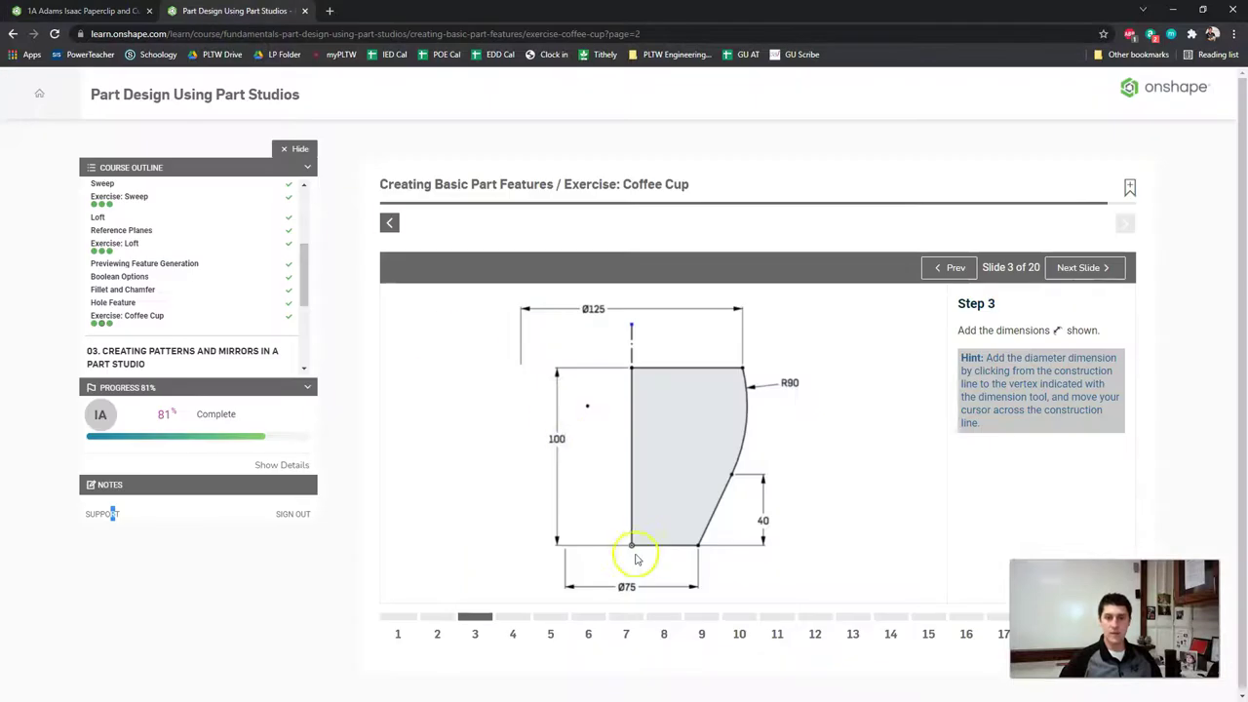
pyautogui.click(102, 12)
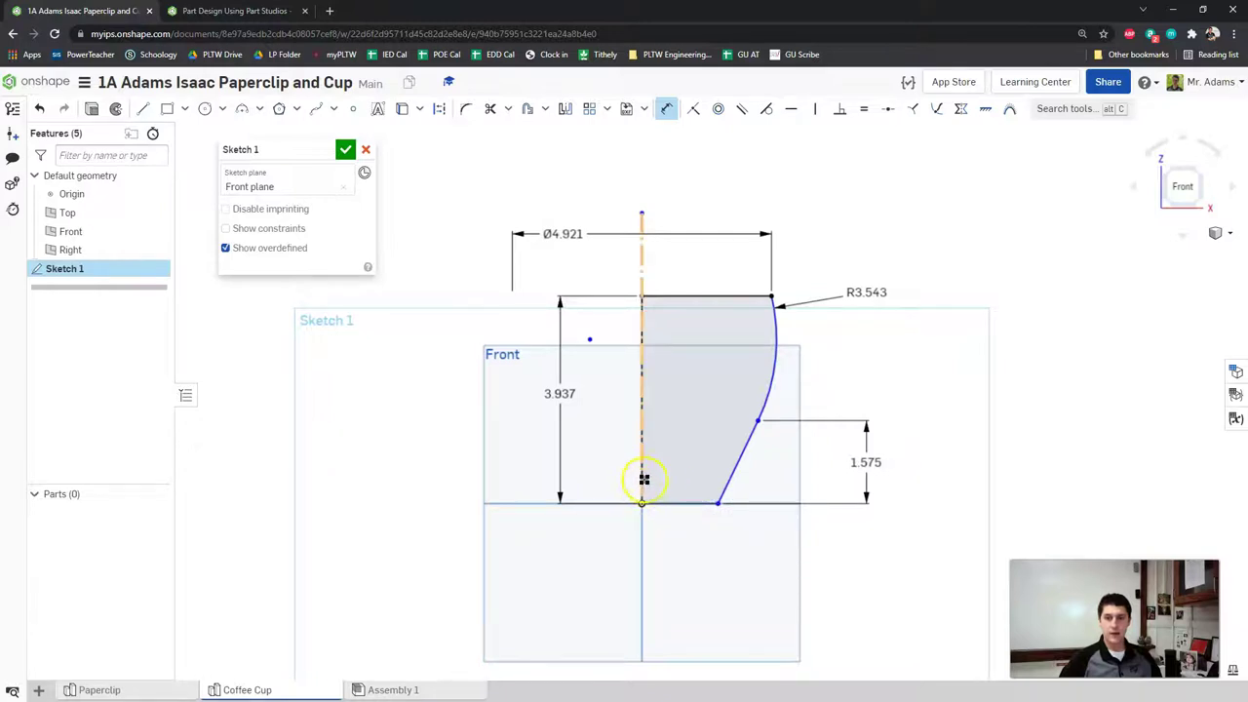
pyautogui.click(642, 271)
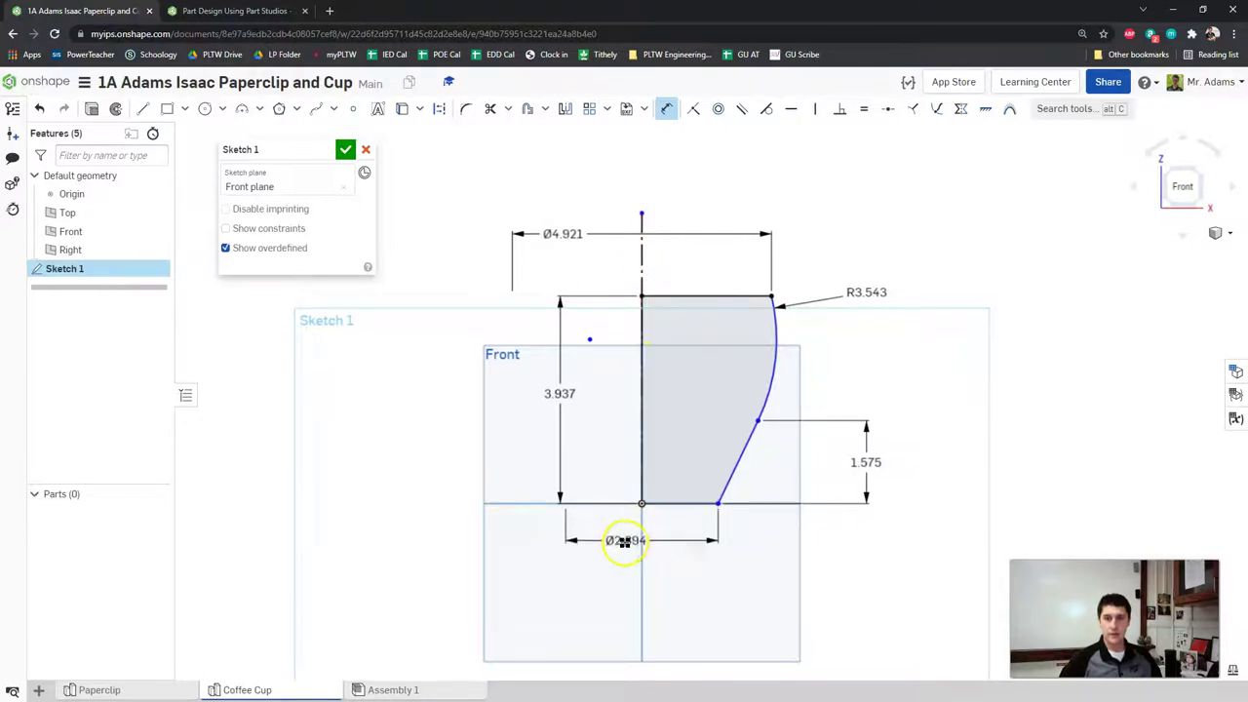
pyautogui.click(613, 567)
pyautogui.write('75 mm')
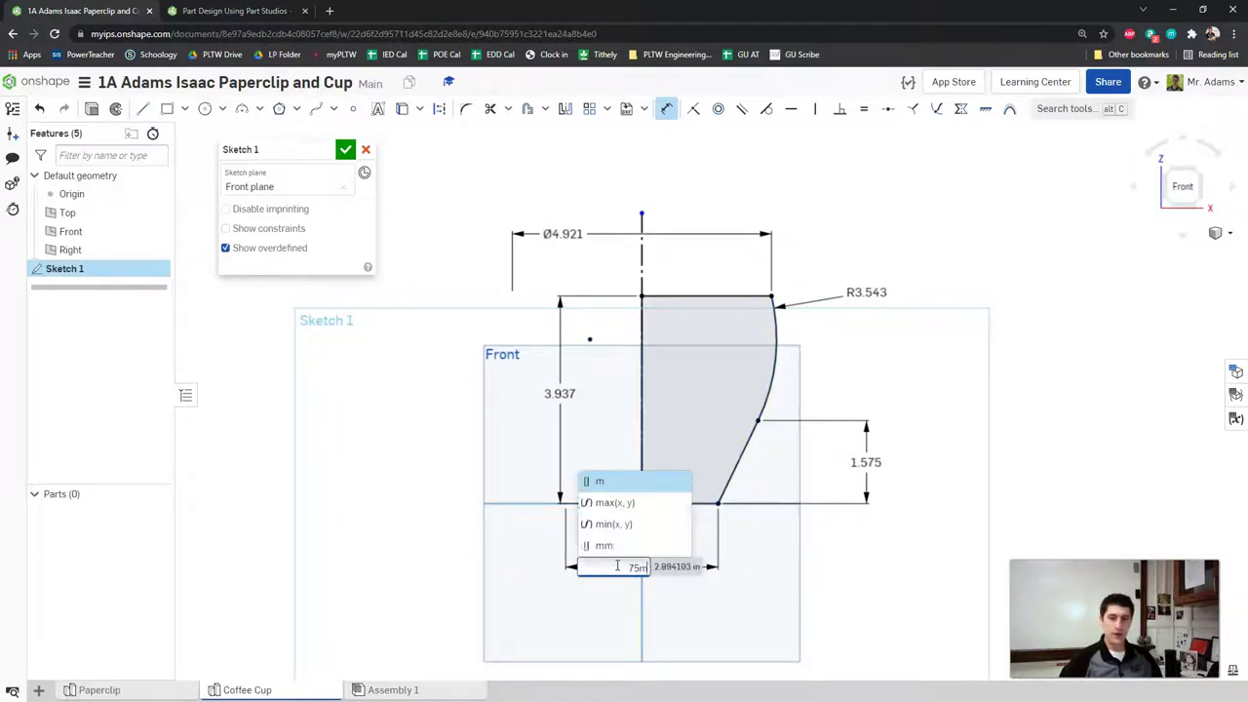
pyautogui.press('Return')
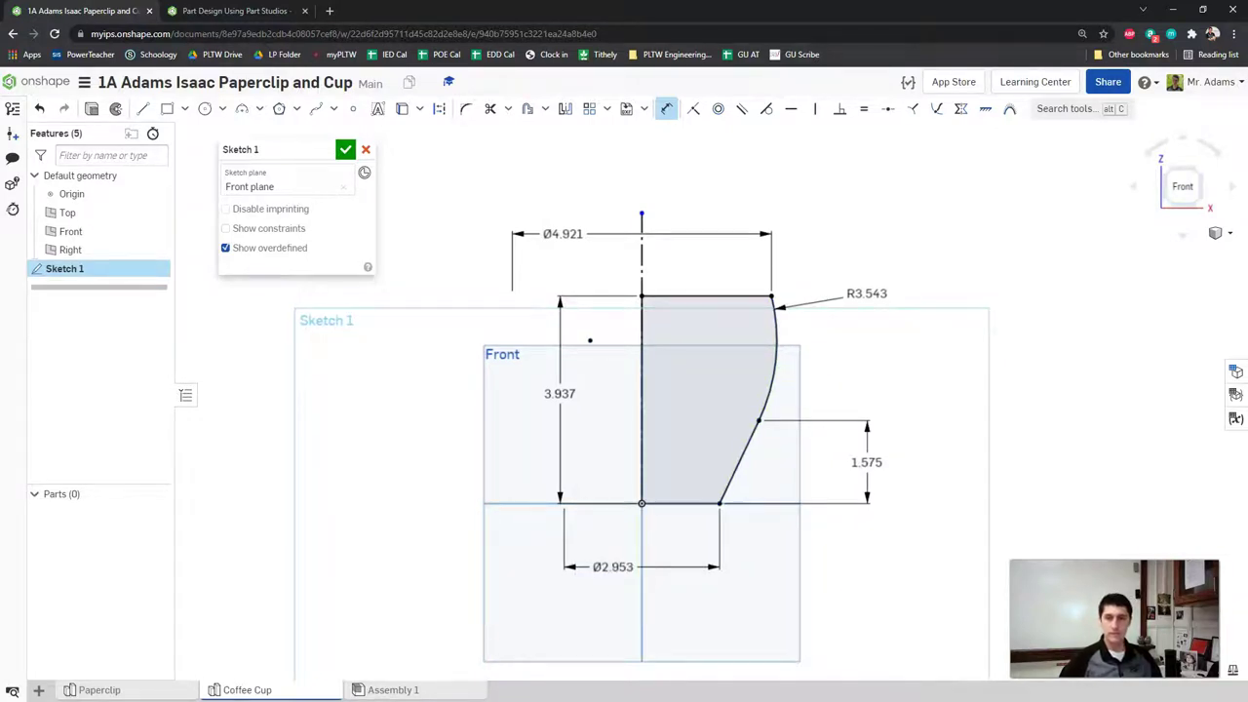
# Step: Compare the dimensioned sketch with slide 3, advance to slide 4 to read the offset instructions, and return to the sketch
pyautogui.click(278, 11)
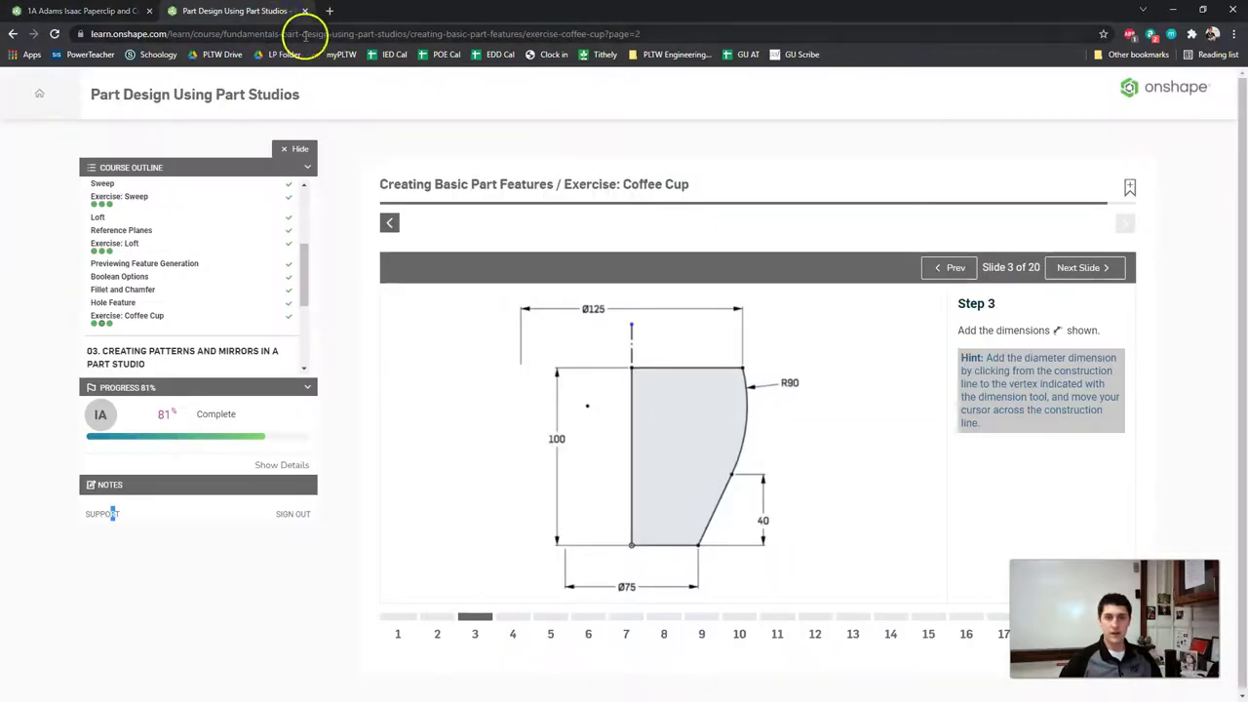
pyautogui.click(143, 11)
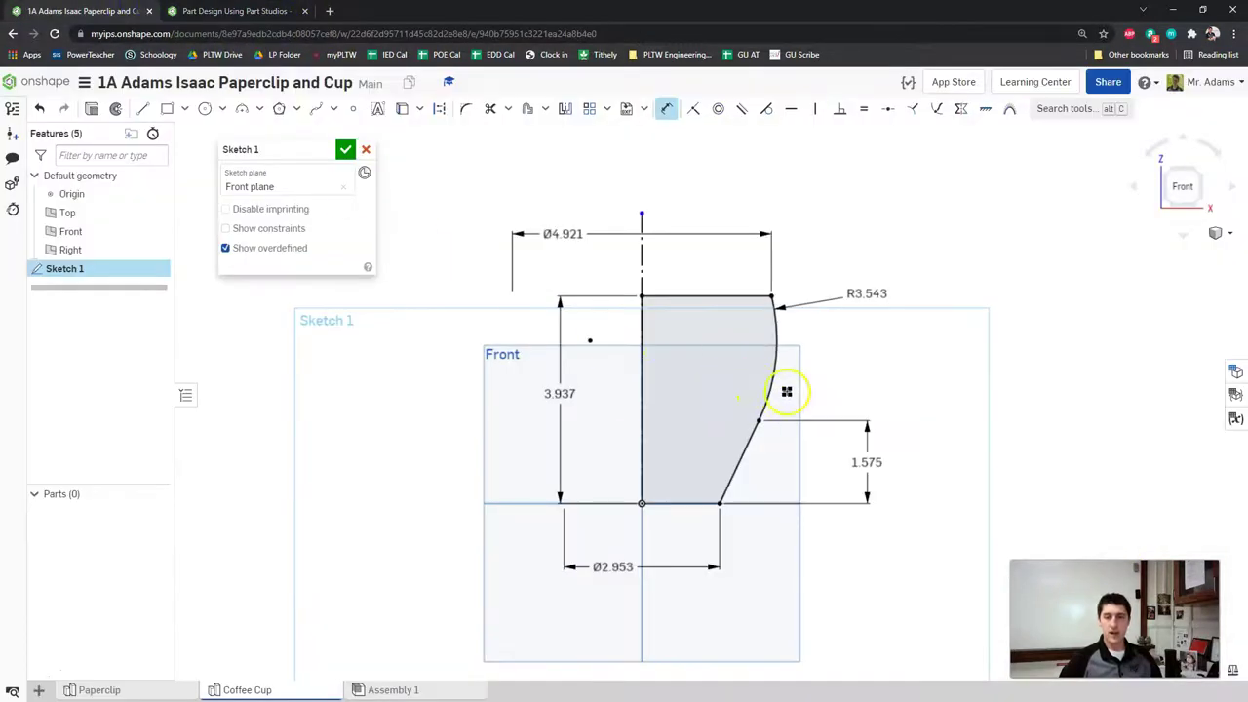
pyautogui.scroll(2, 787, 392)
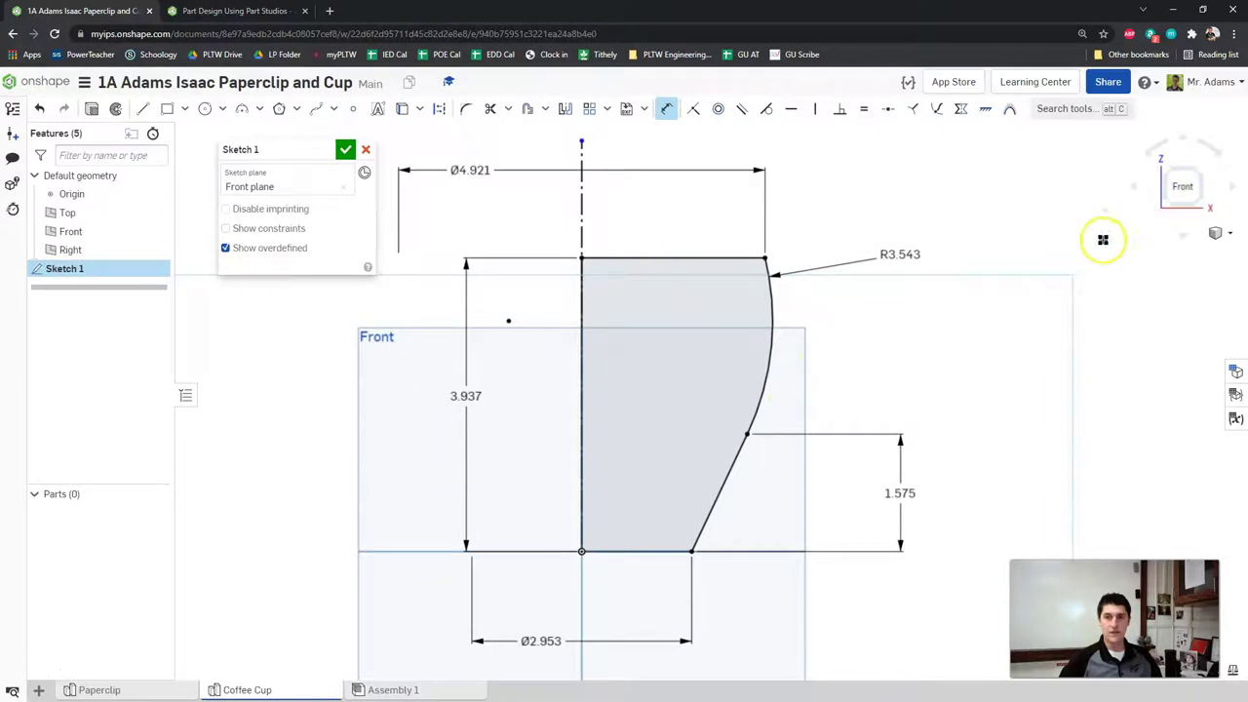
pyautogui.moveTo(950, 315)
pyautogui.mouseDown(button='right')
pyautogui.moveTo(930, 328)
pyautogui.moveTo(942, 284)
pyautogui.mouseUp(button='right')
pyautogui.click(748, 295)
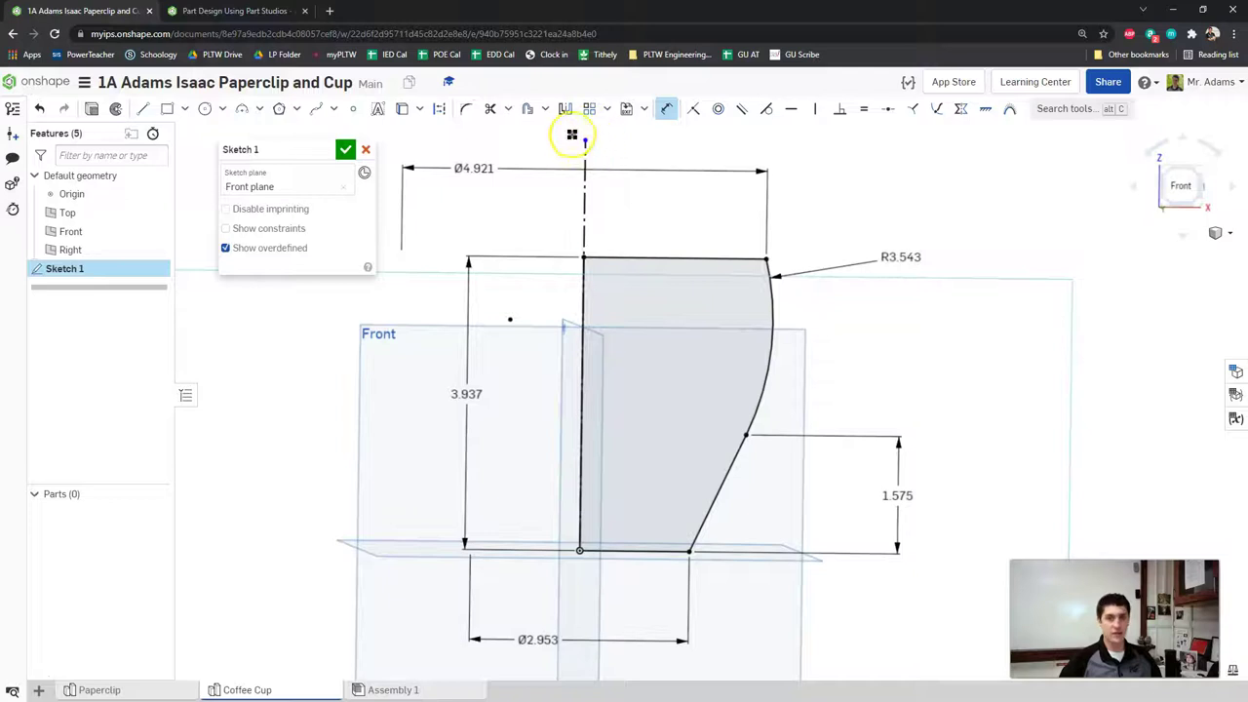
pyautogui.click(1181, 186)
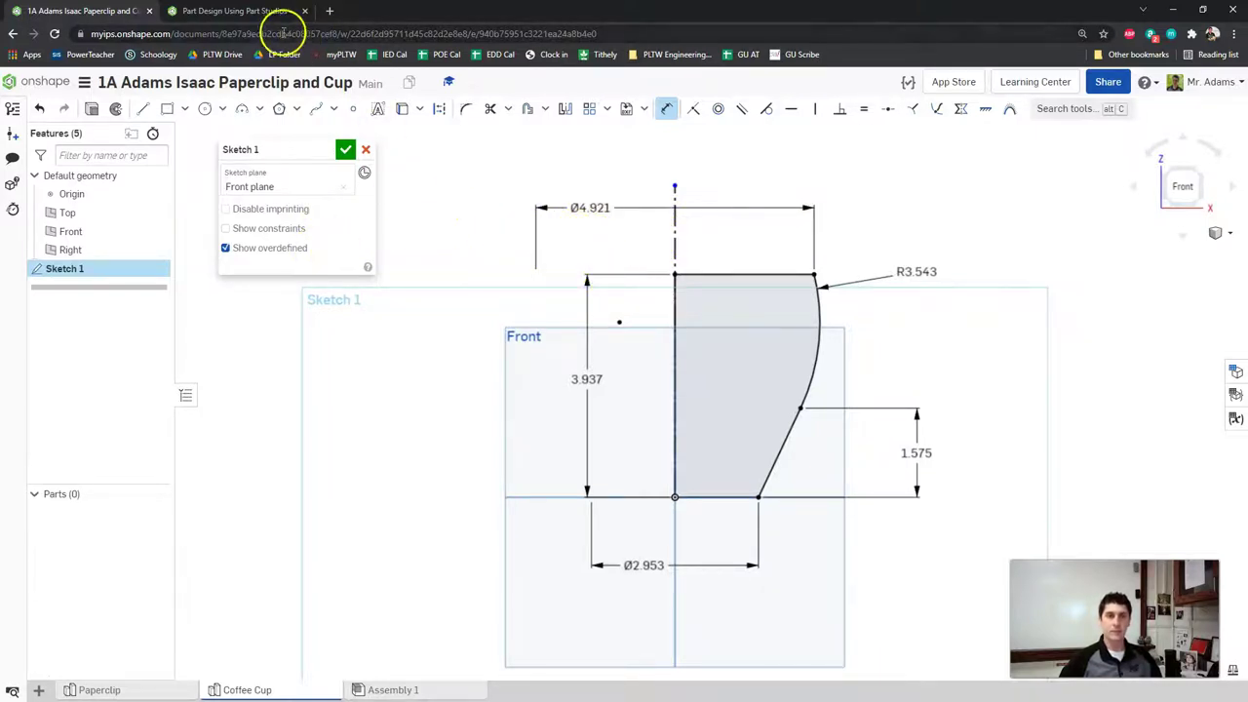
pyautogui.click(256, 11)
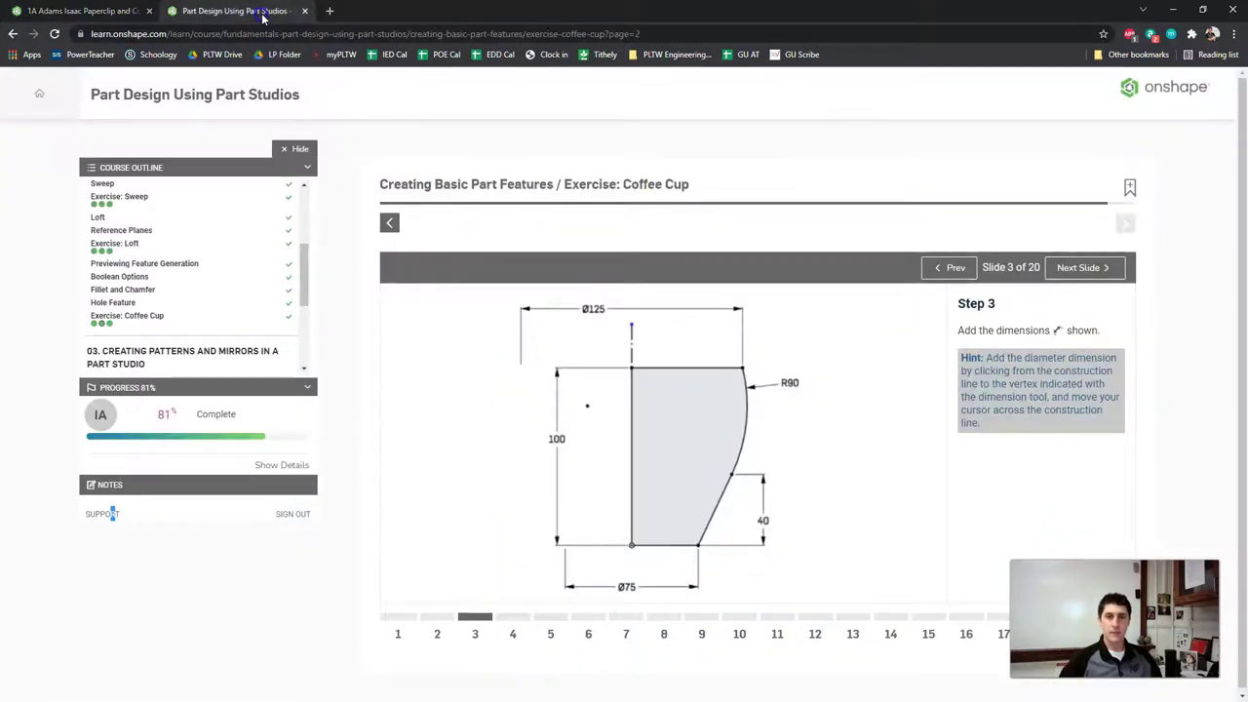
pyautogui.click(499, 617)
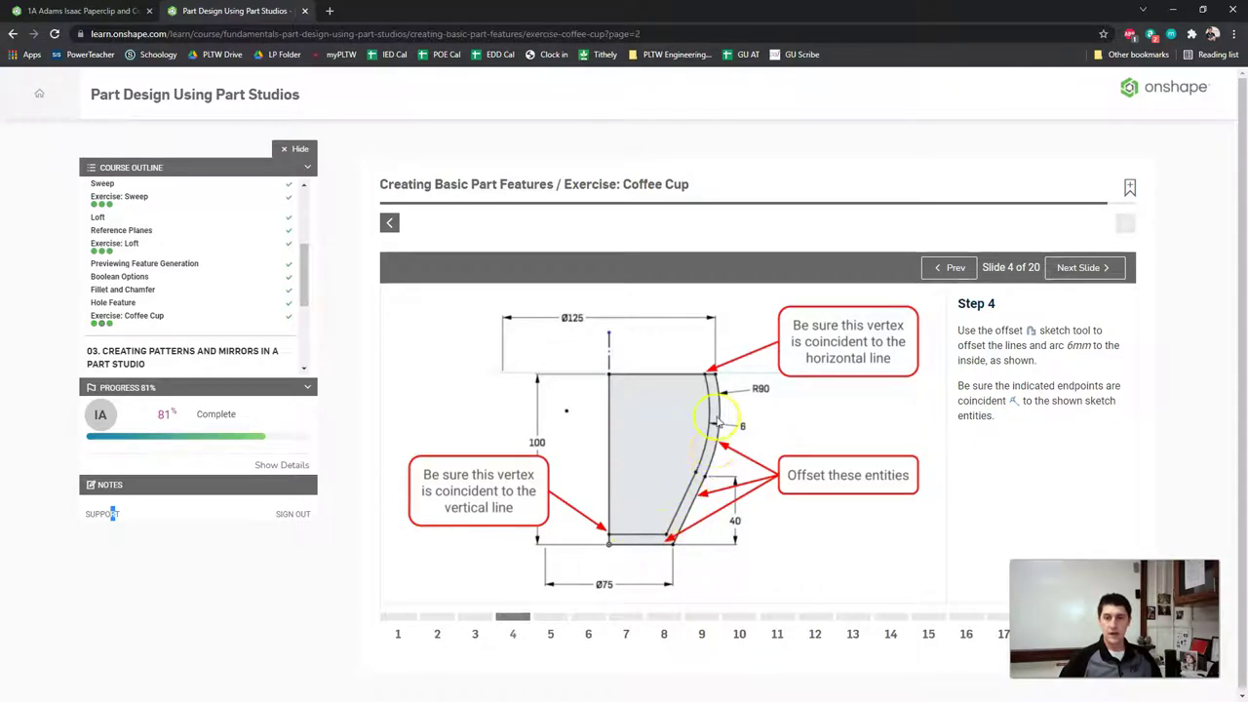
pyautogui.click(39, 11)
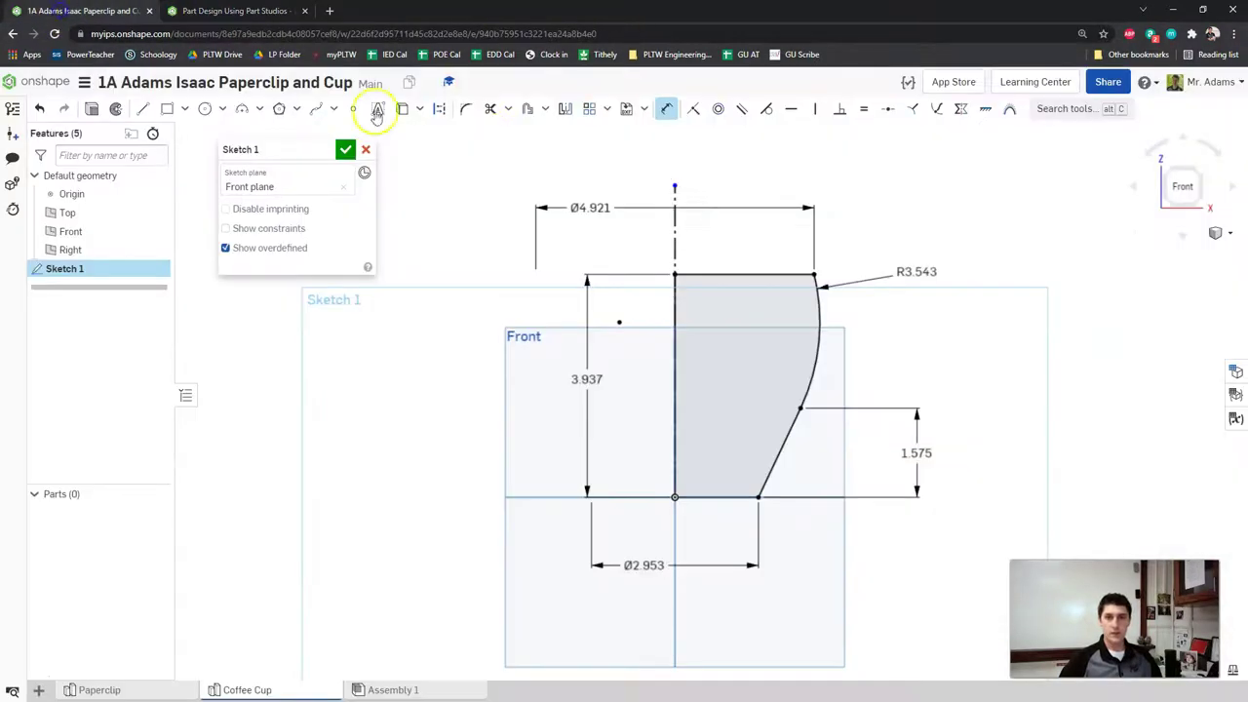
# Step: Offset the profile's base line, angled line and arc about 0.64 in toward the inside
pyautogui.click(527, 112)
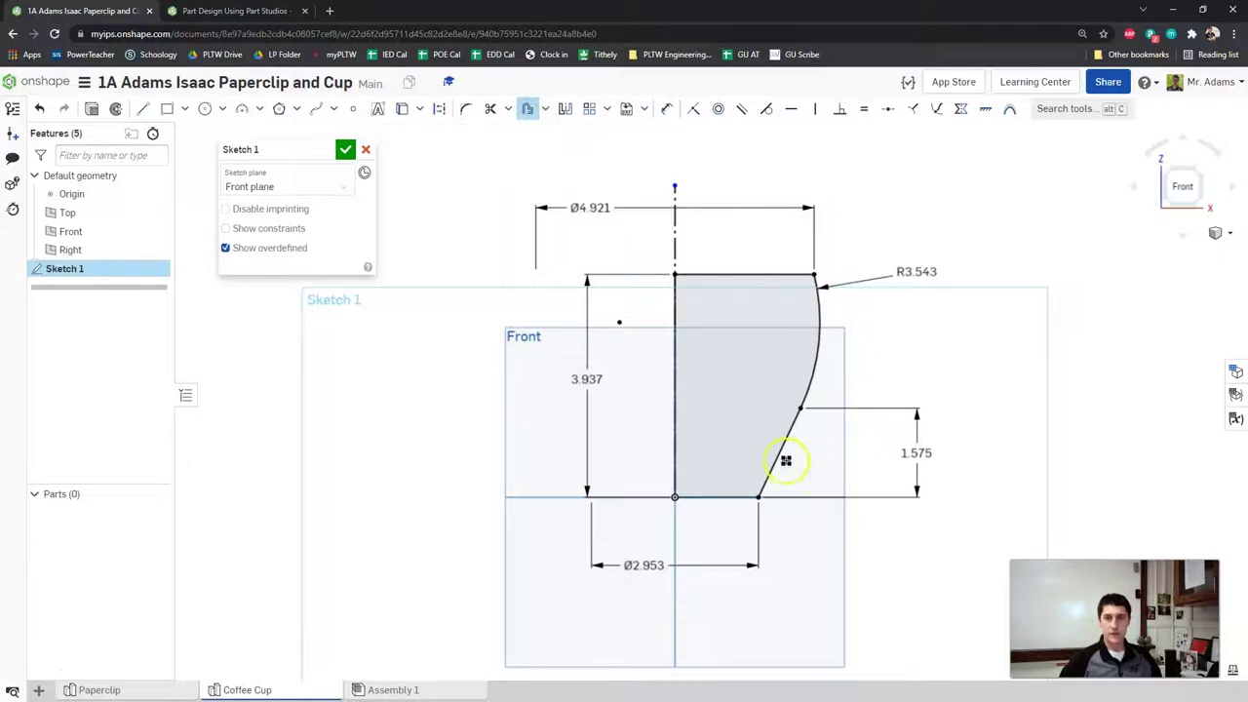
pyautogui.click(734, 498)
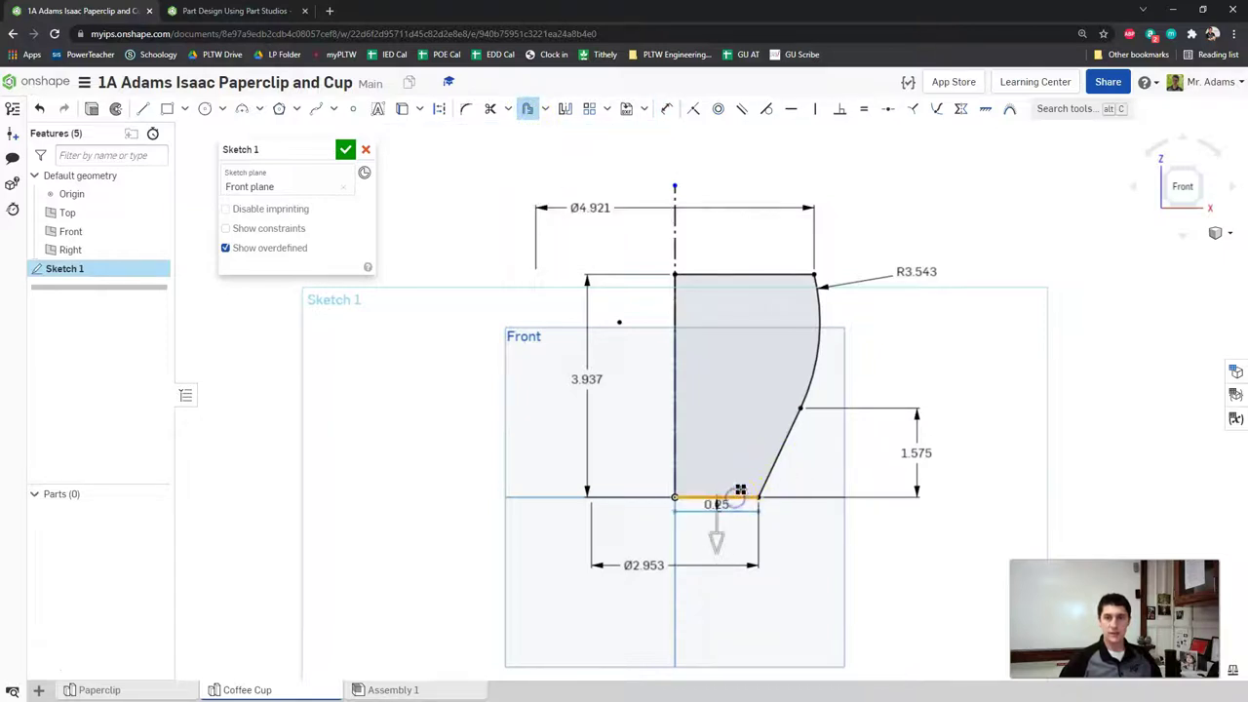
pyautogui.click(770, 475)
pyautogui.click(812, 371)
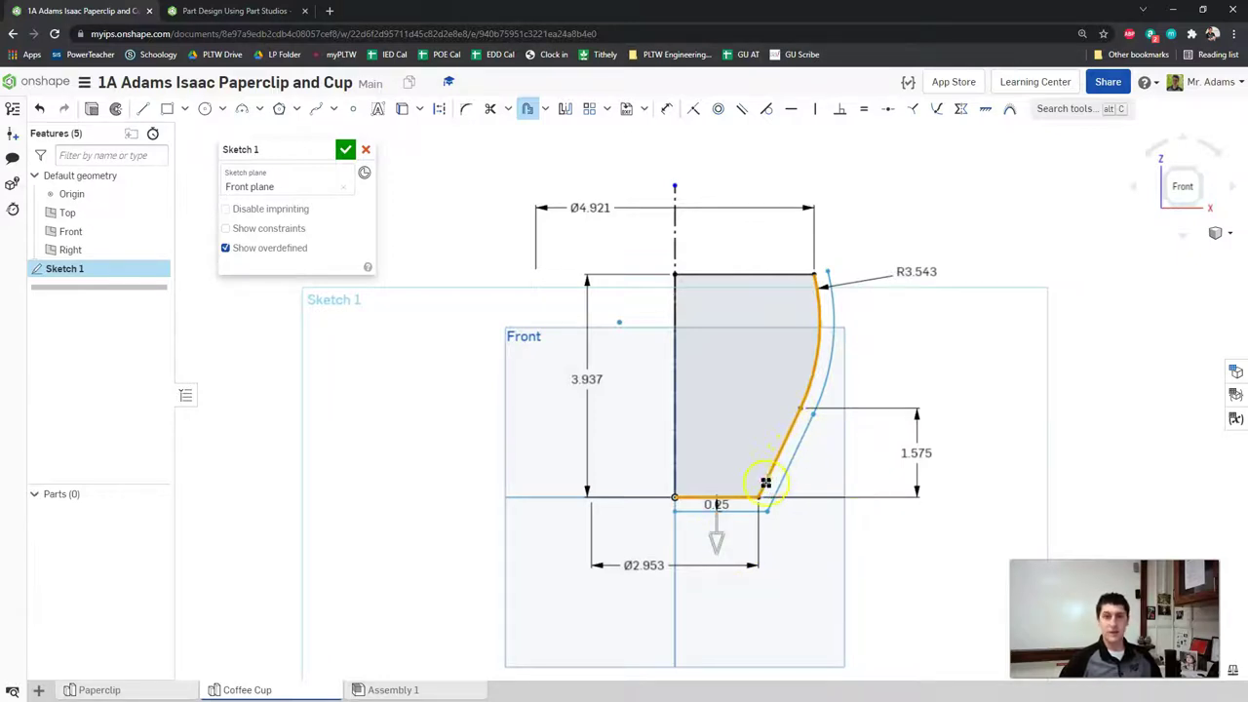
pyautogui.click(715, 536)
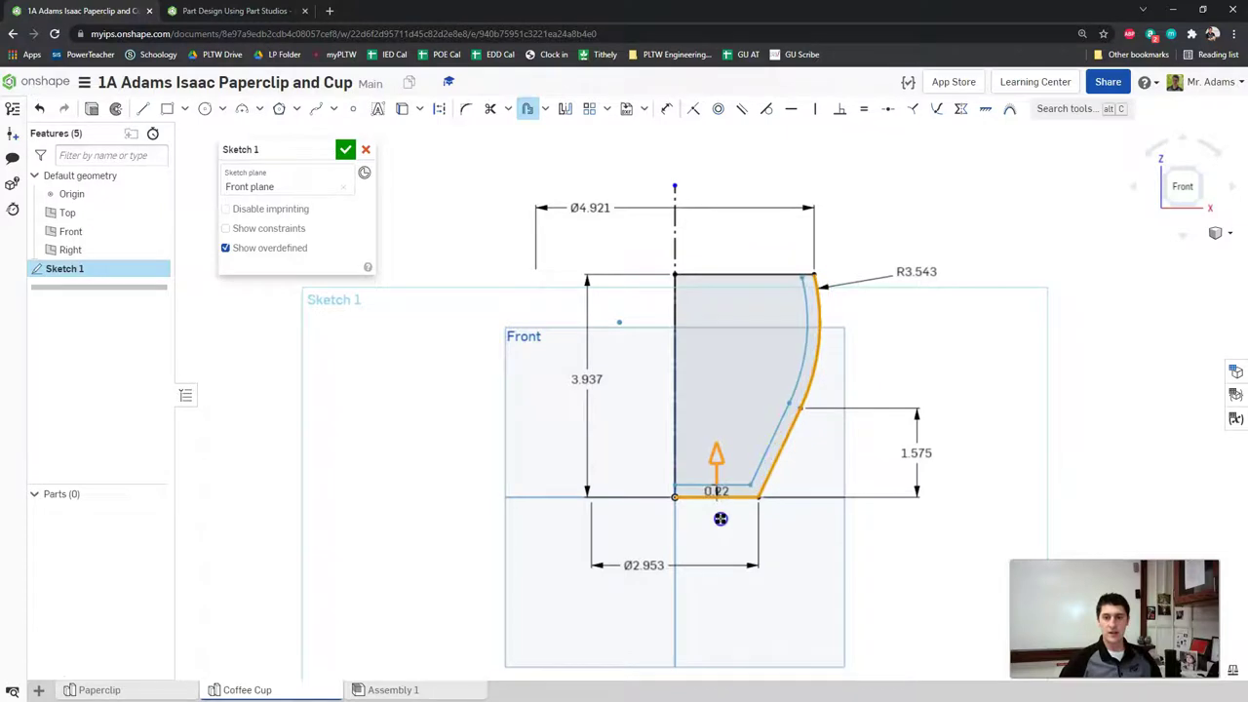
pyautogui.moveTo(720, 518); pyautogui.dragTo(718, 495)
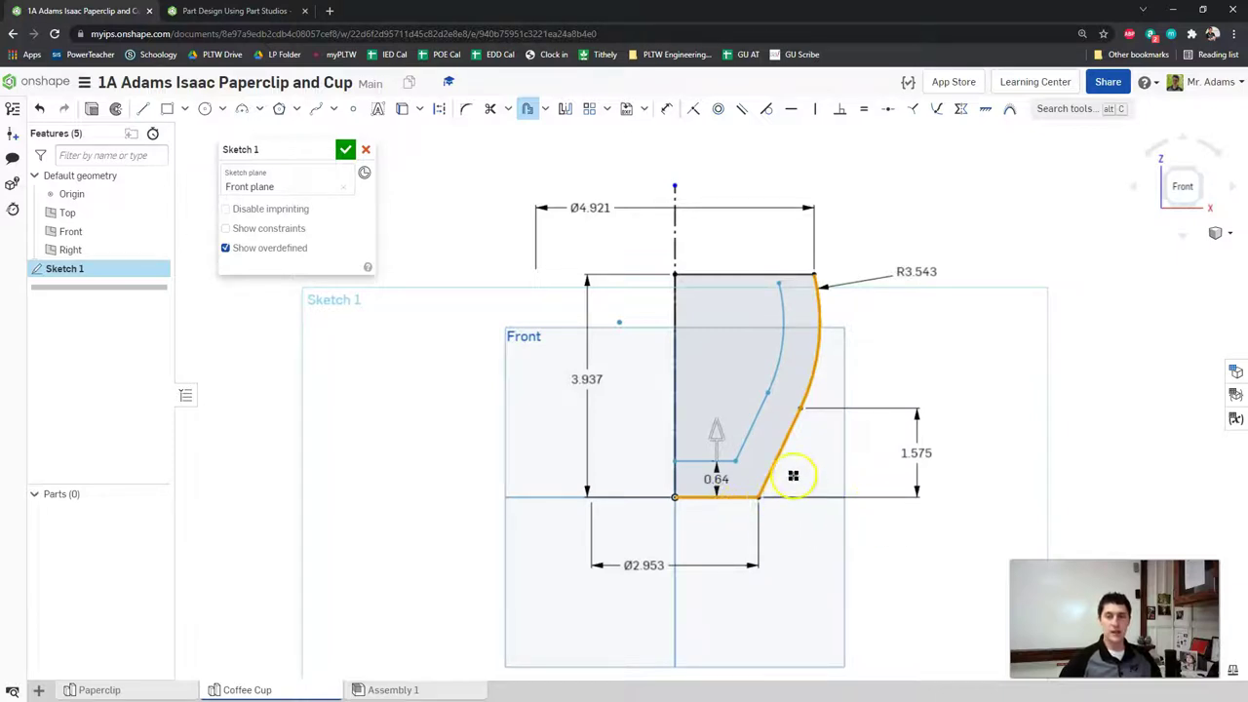
# Step: Following slide 4, set the offset distance to 6 mm and place its dimension outside the profile beside the vertical line
pyautogui.click(239, 11)
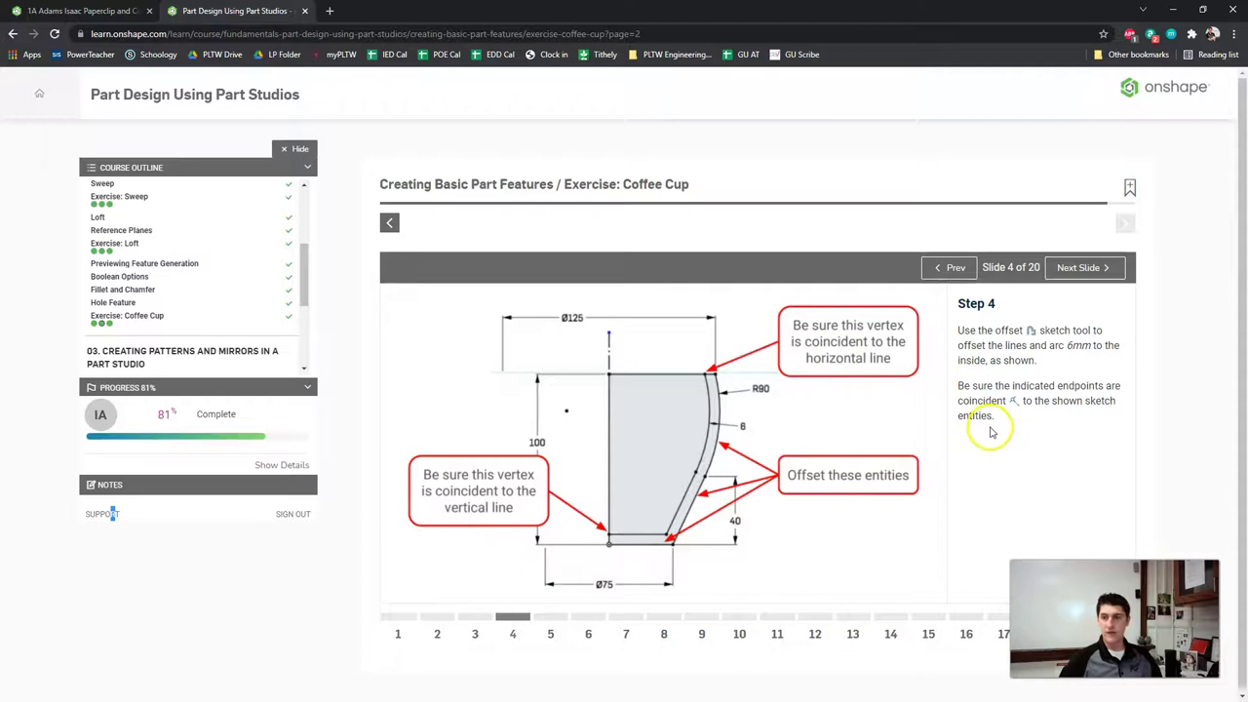
pyautogui.click(98, 11)
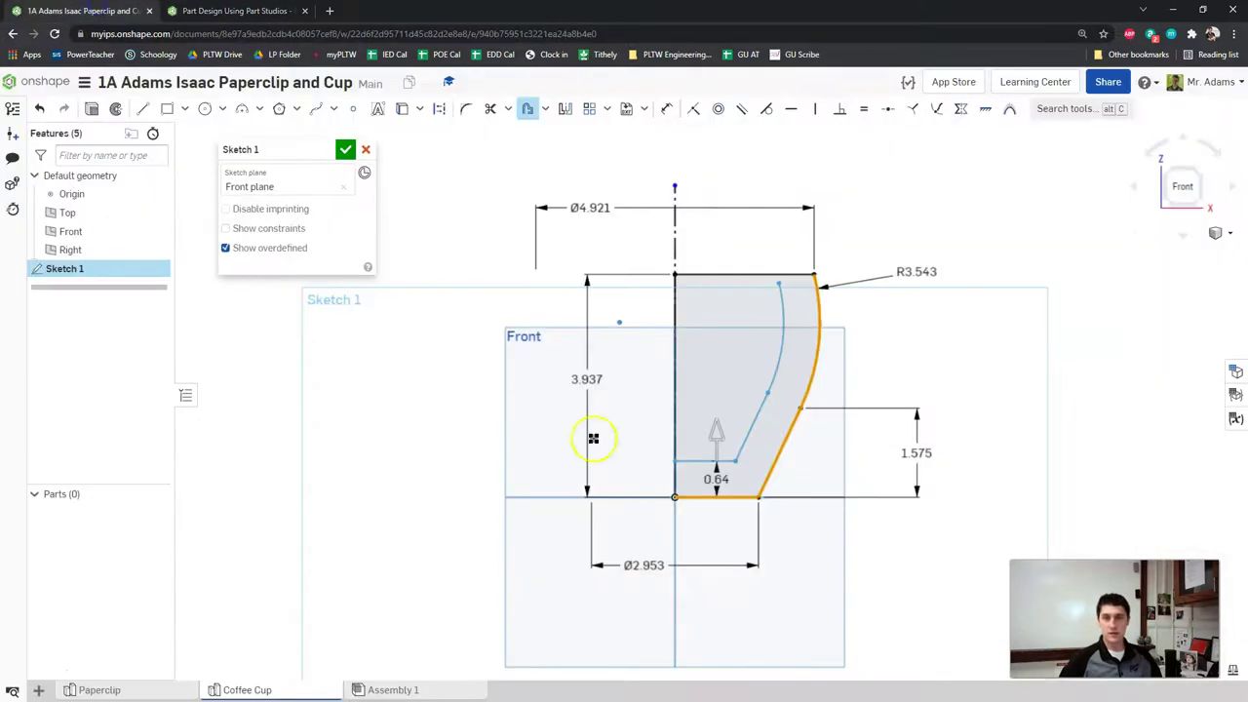
pyautogui.doubleClick(710, 479)
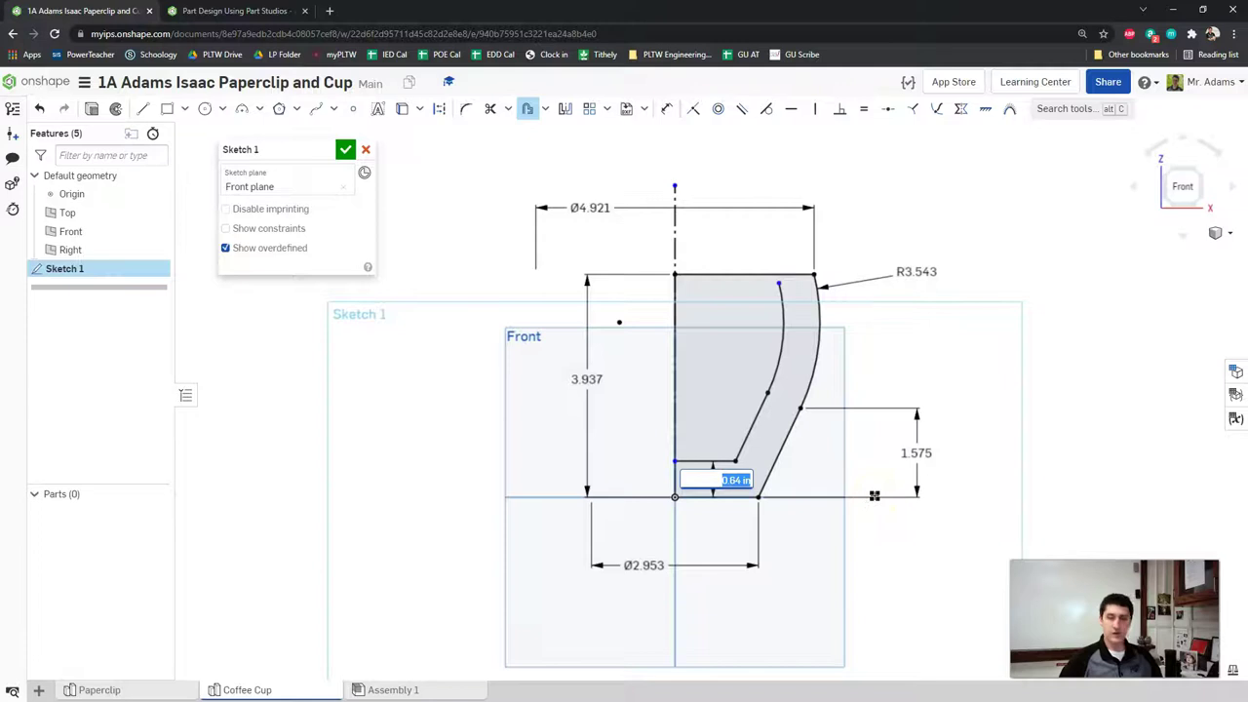
pyautogui.write('6mm')
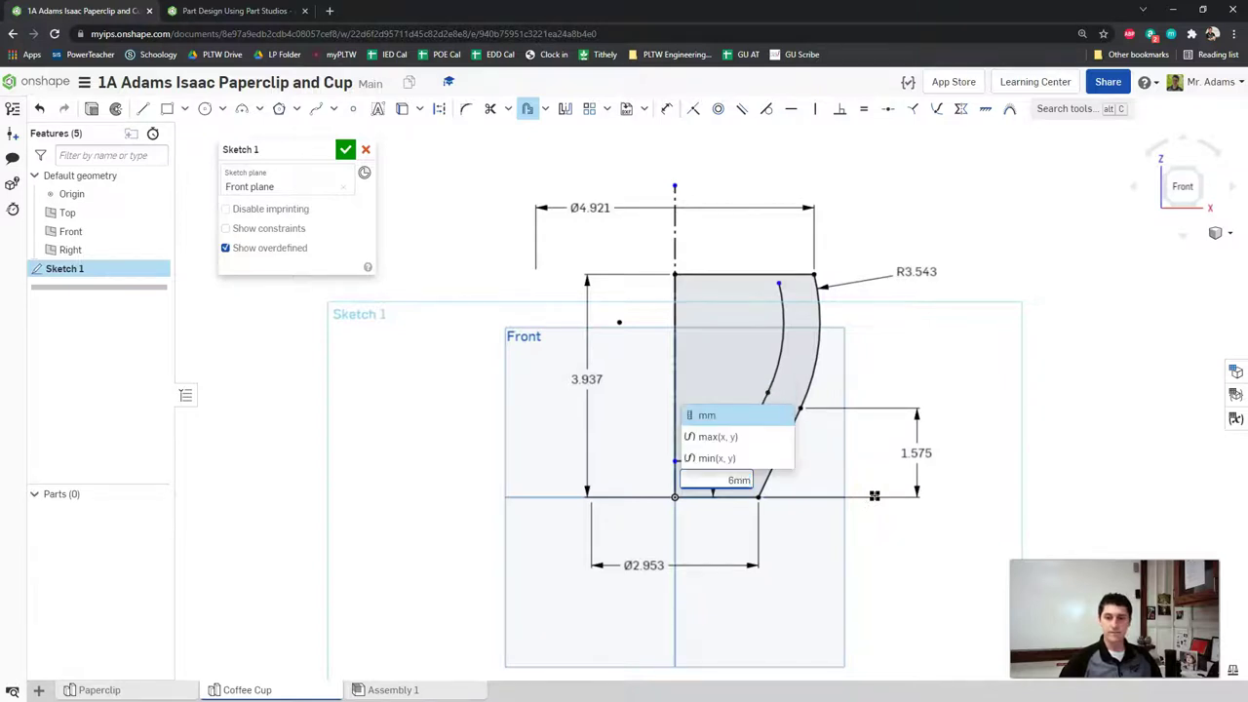
pyautogui.press('Return')
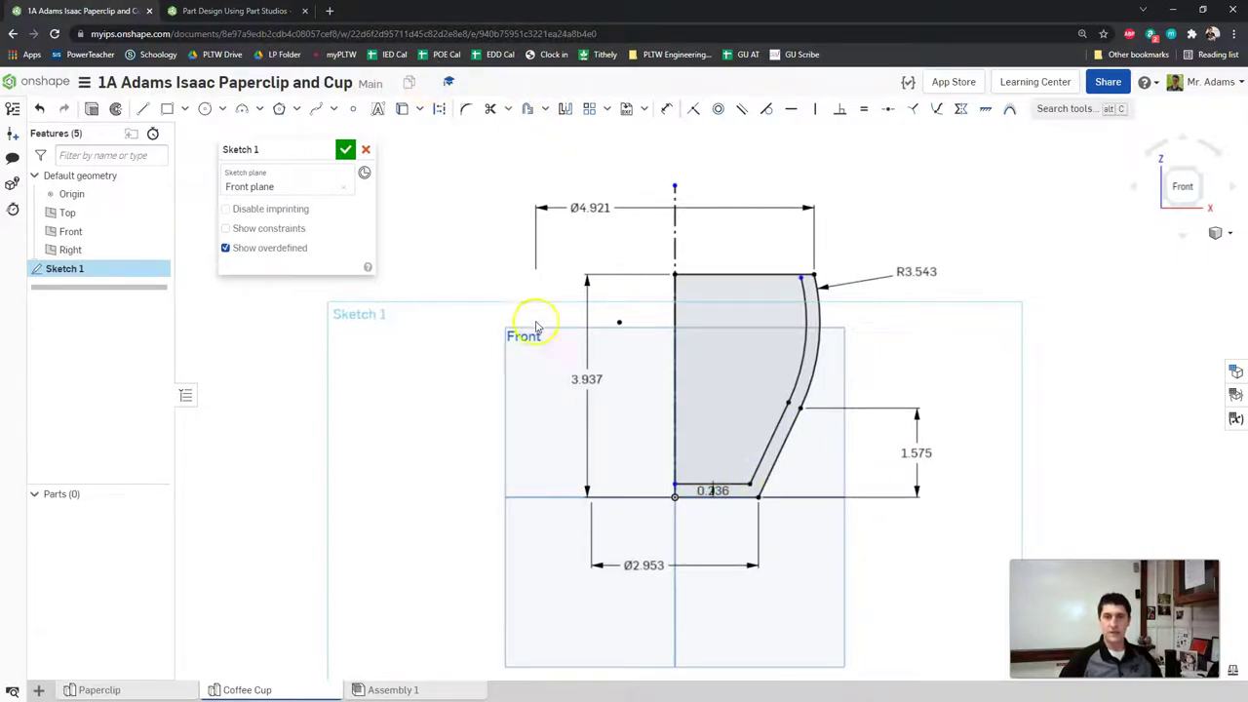
pyautogui.moveTo(690, 490); pyautogui.dragTo(634, 461)
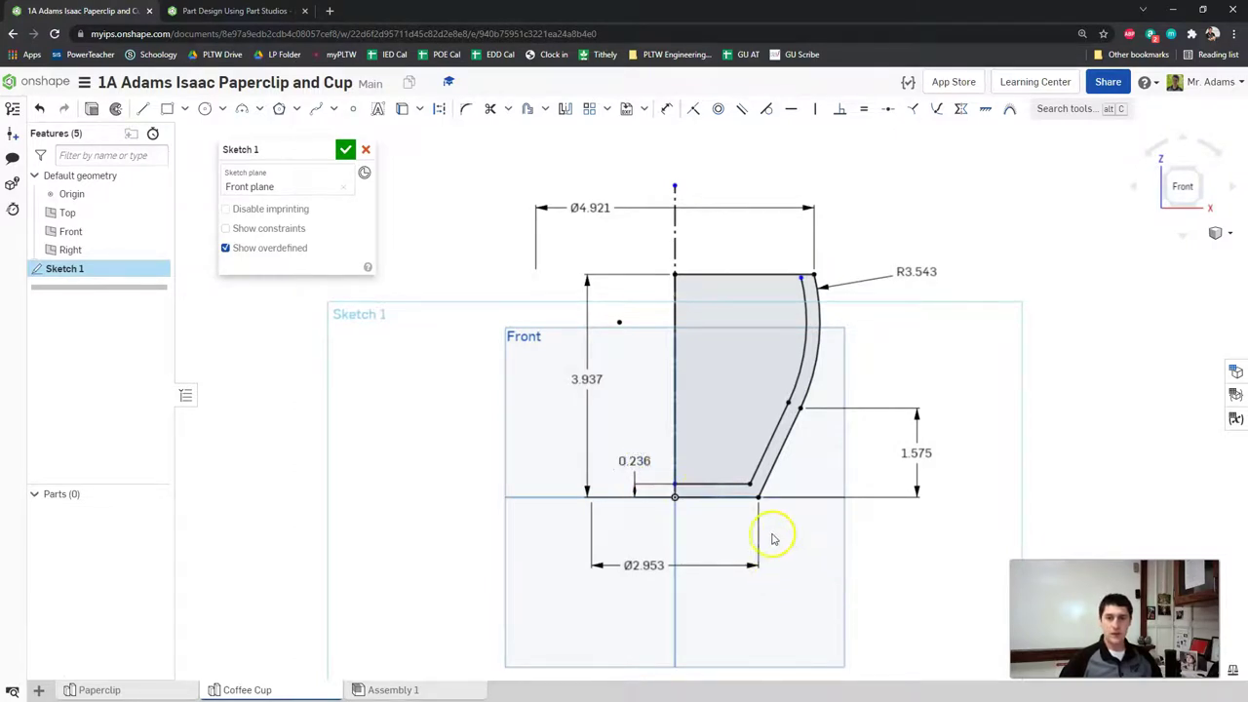
# Step: Pull the offset's two open endpoints away from the vertical line and the upper horizontal line
pyautogui.moveTo(679, 487); pyautogui.dragTo(702, 482)
pyautogui.moveTo(799, 285); pyautogui.dragTo(798, 286)
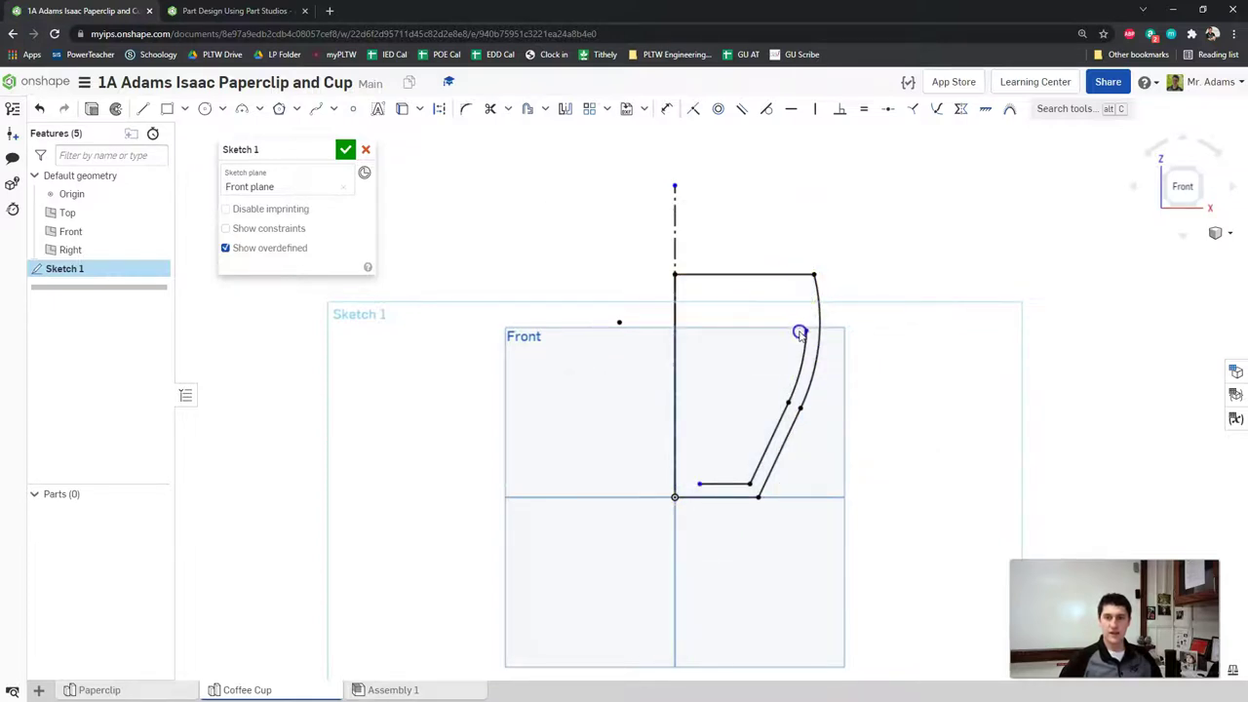
pyautogui.moveTo(803, 332)
pyautogui.mouseDown()
pyautogui.moveTo(805, 237)
pyautogui.moveTo(805, 295)
pyautogui.mouseUp()
# Step: Check slide 4, and make the offset arc's endpoint coincident to the upper horizontal line and the offset base's endpoint coincident to the vertical line
pyautogui.click(184, 14)
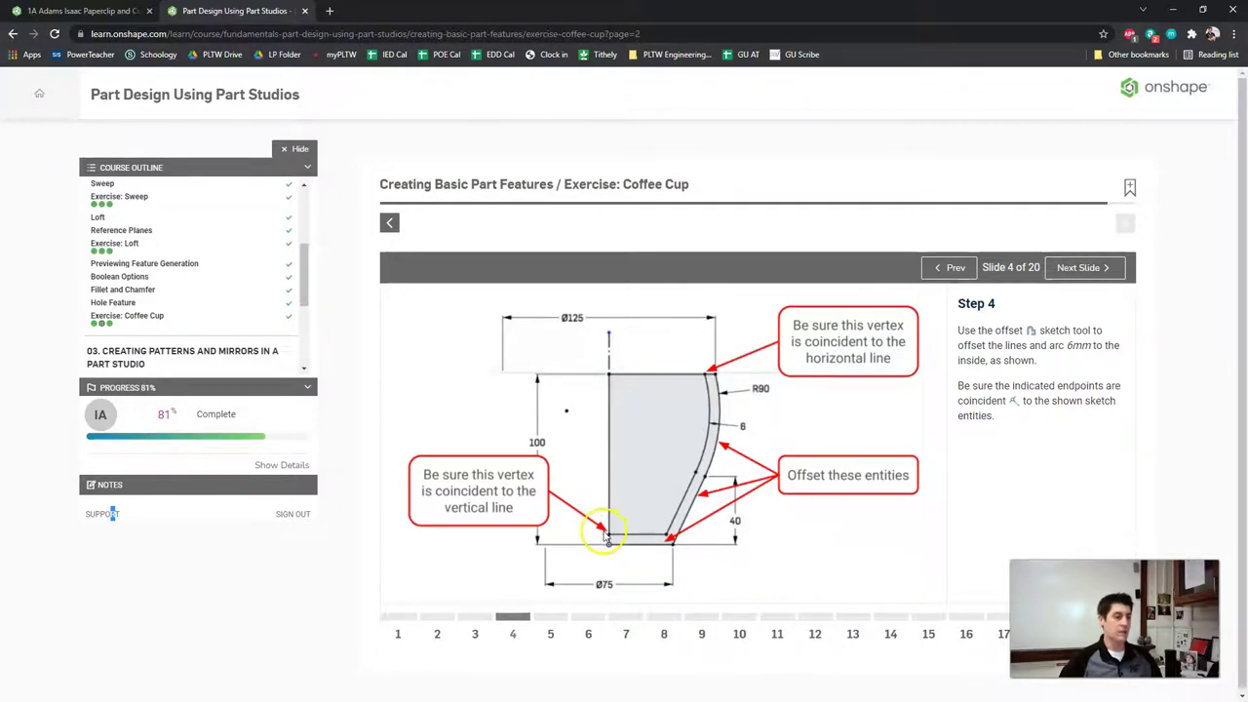
pyautogui.click(83, 13)
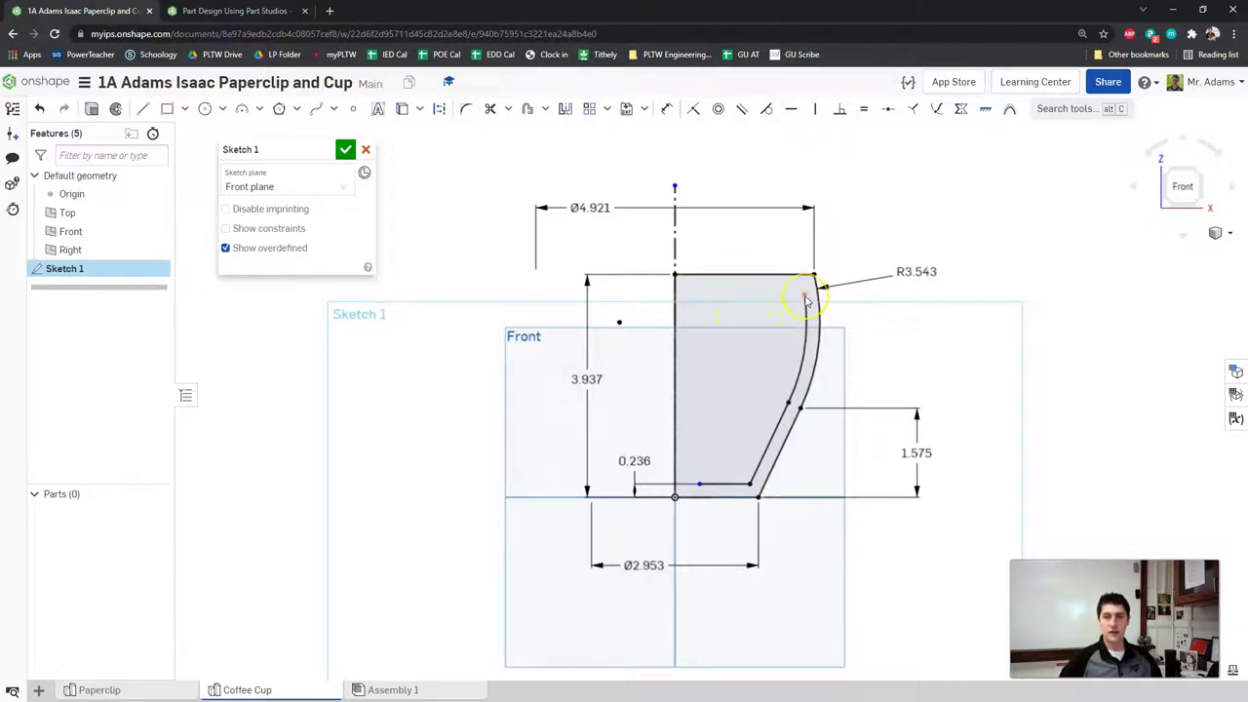
pyautogui.moveTo(806, 297); pyautogui.dragTo(808, 283)
pyautogui.click(698, 483)
pyautogui.moveTo(701, 485); pyautogui.dragTo(675, 483)
pyautogui.click(914, 491)
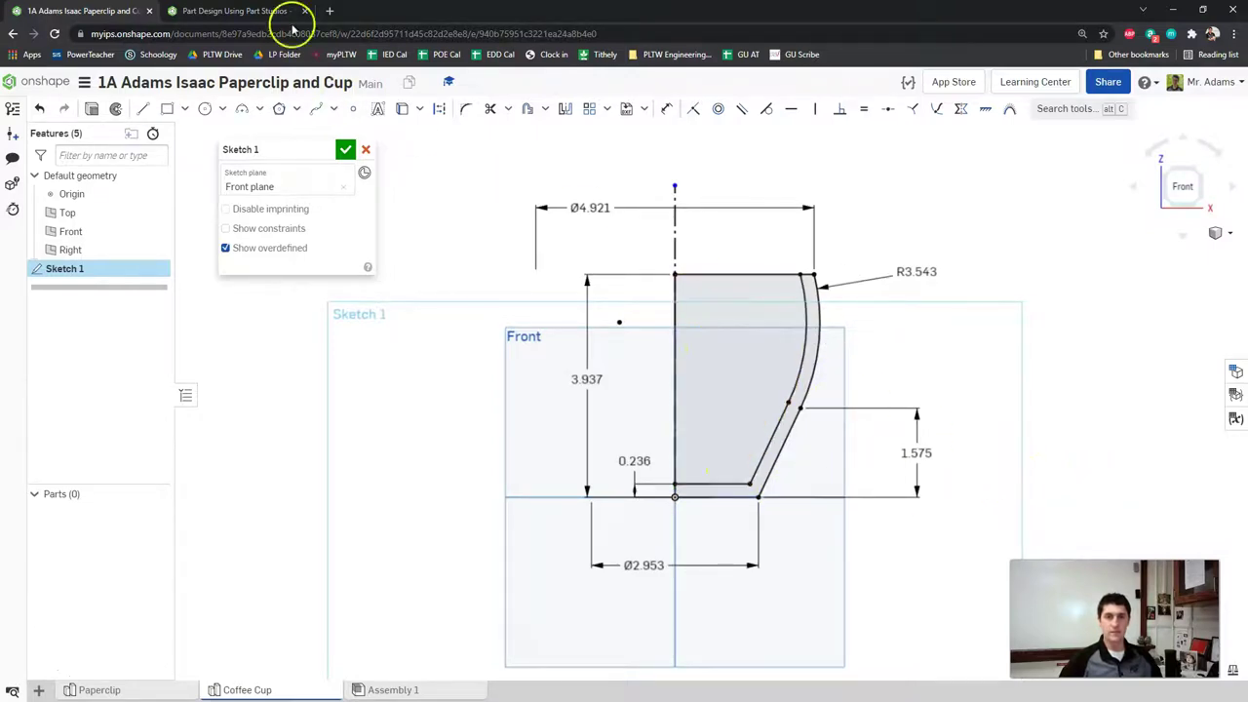
# Step: Read slides 5 and 6 for the sketch and revolve instructions, and accept the profile sketch
pyautogui.click(254, 11)
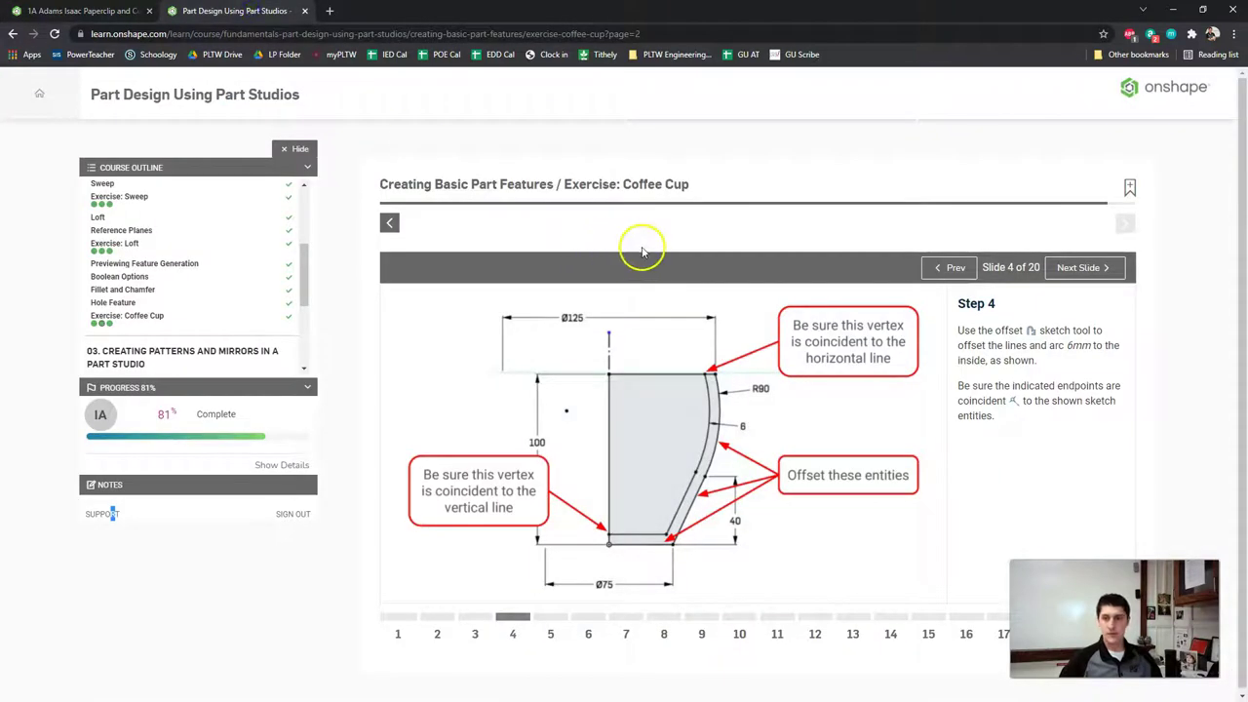
pyautogui.click(1086, 269)
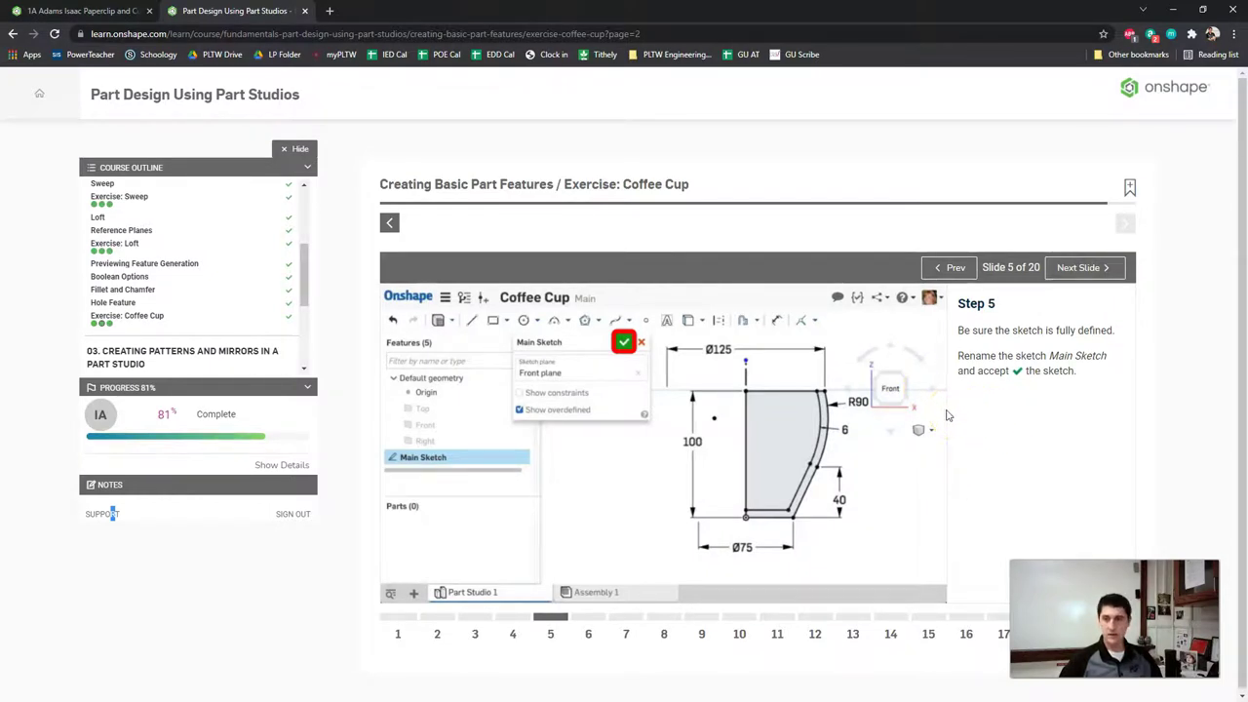
pyautogui.click(591, 620)
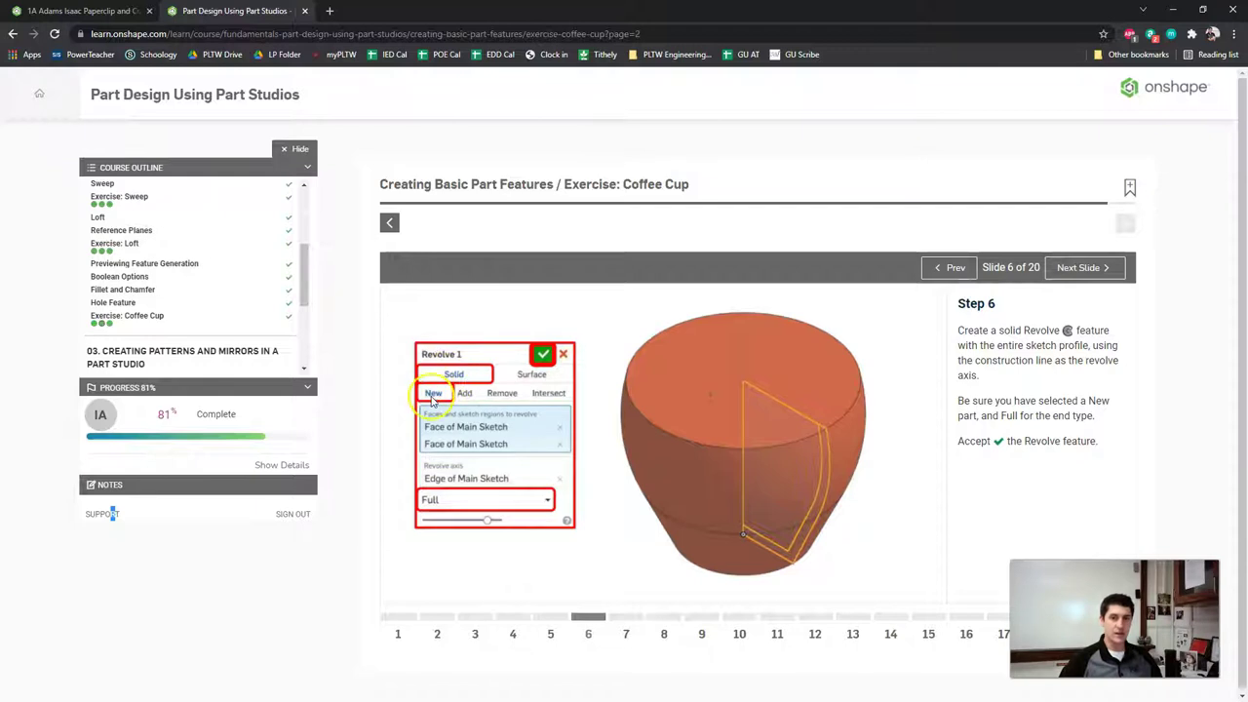
pyautogui.click(112, 16)
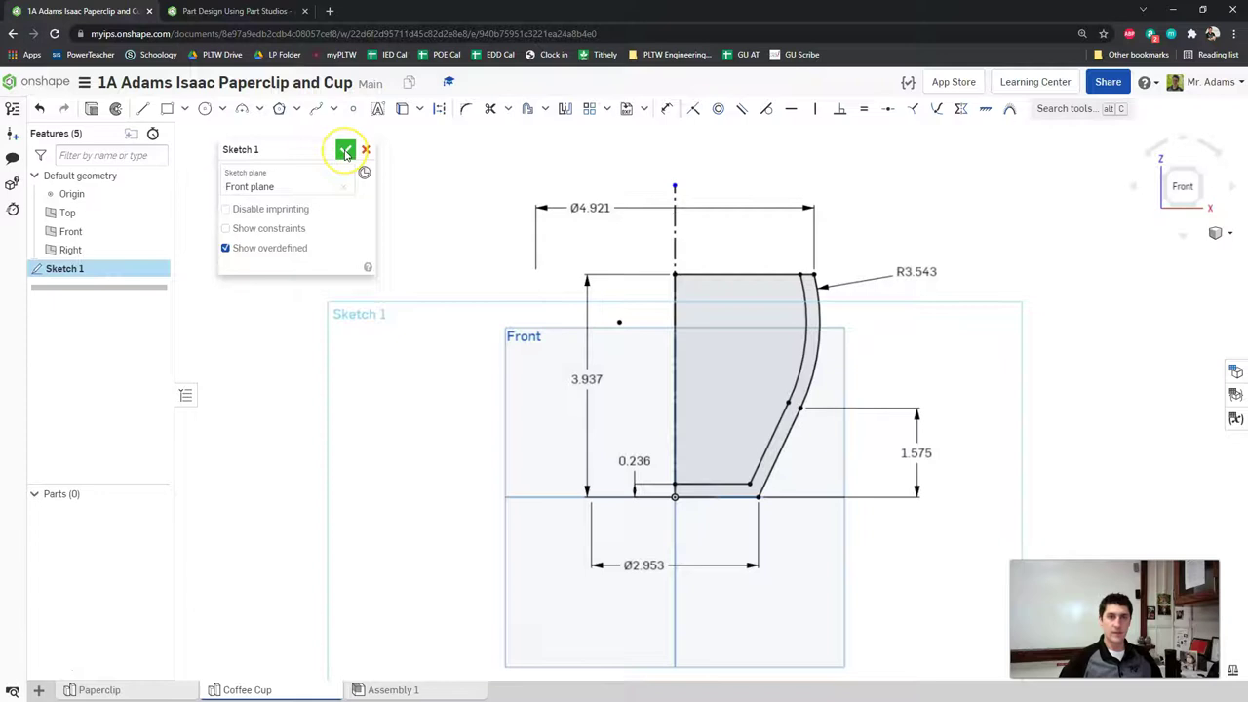
pyautogui.click(347, 151)
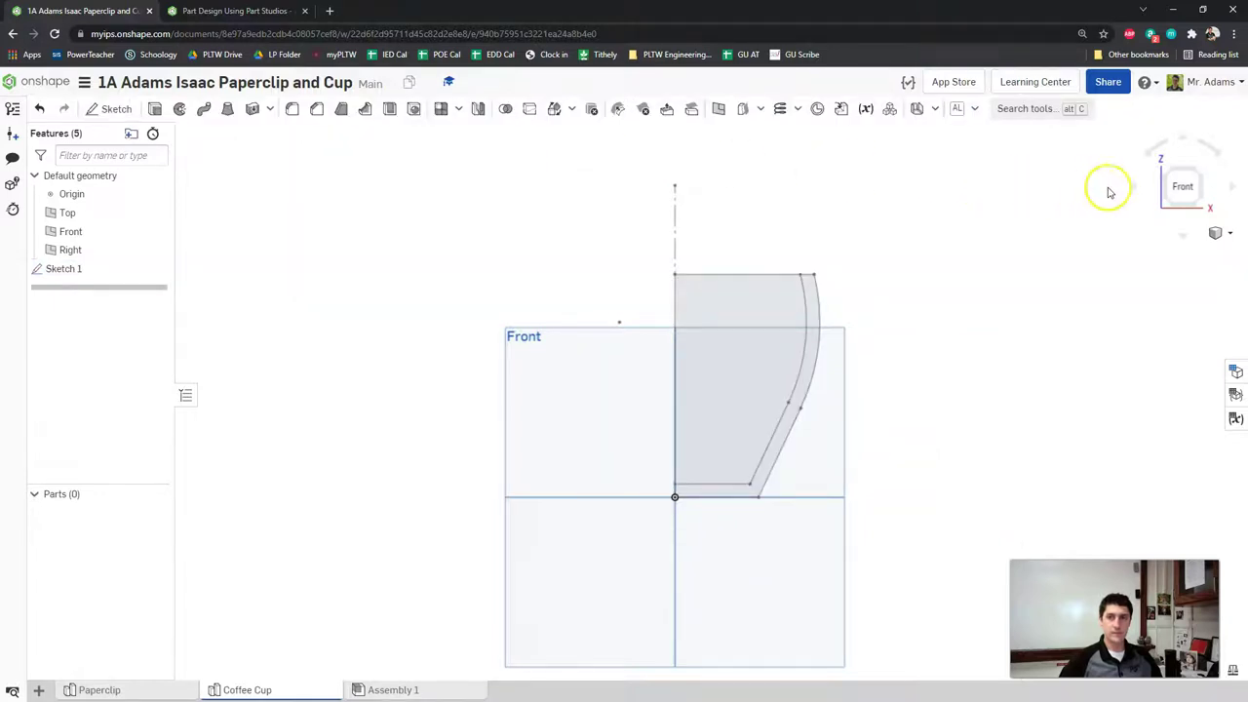
# Step: Create a new solid full Revolve of both profile regions, using the vertical construction line as the axis
pyautogui.click(1200, 177)
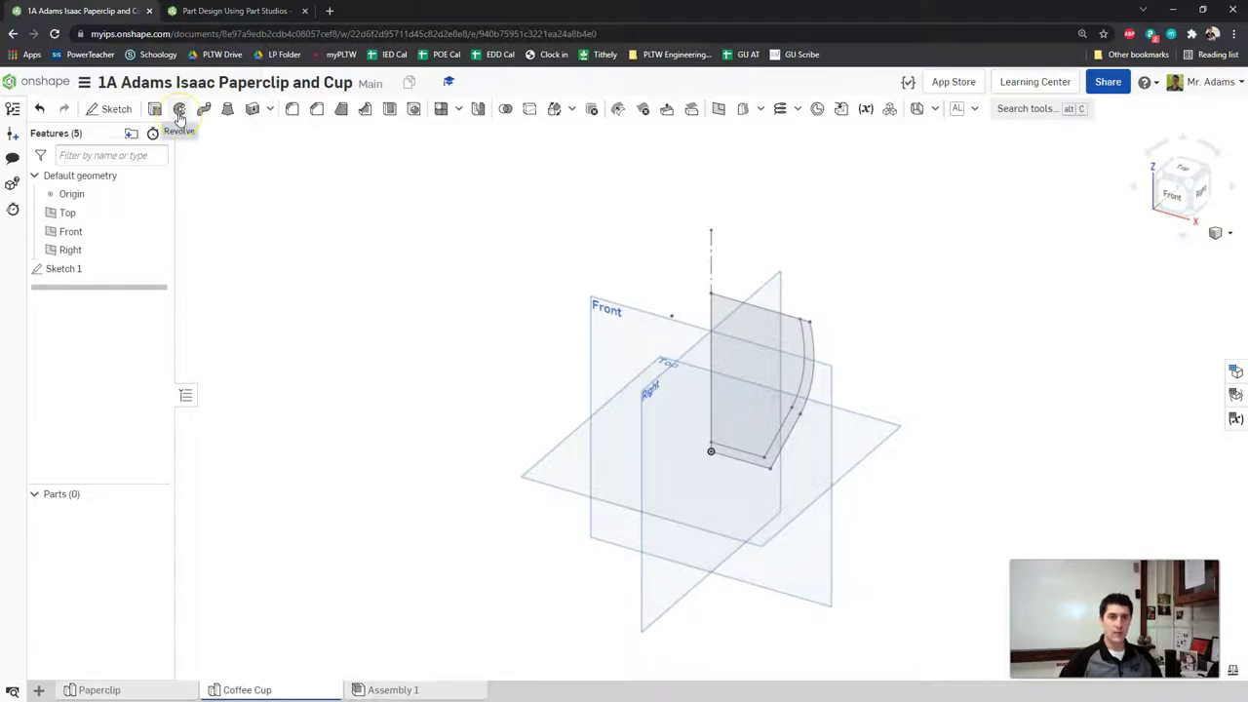
pyautogui.click(180, 110)
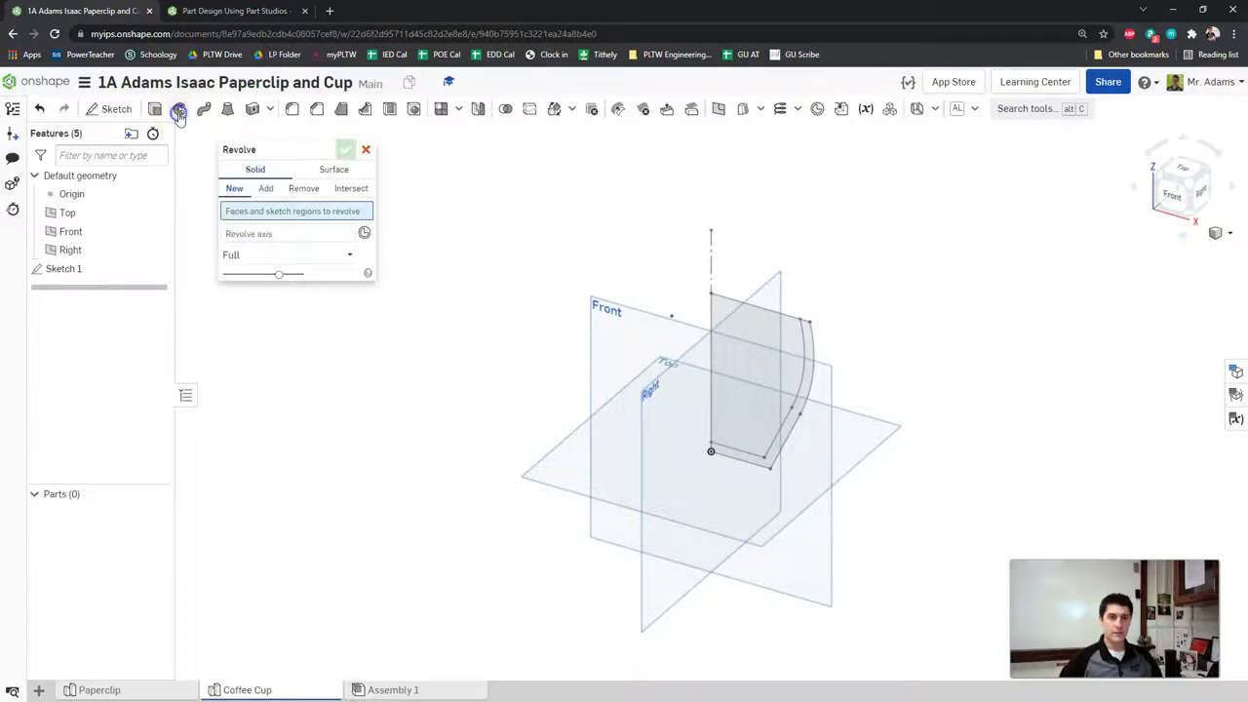
pyautogui.click(762, 348)
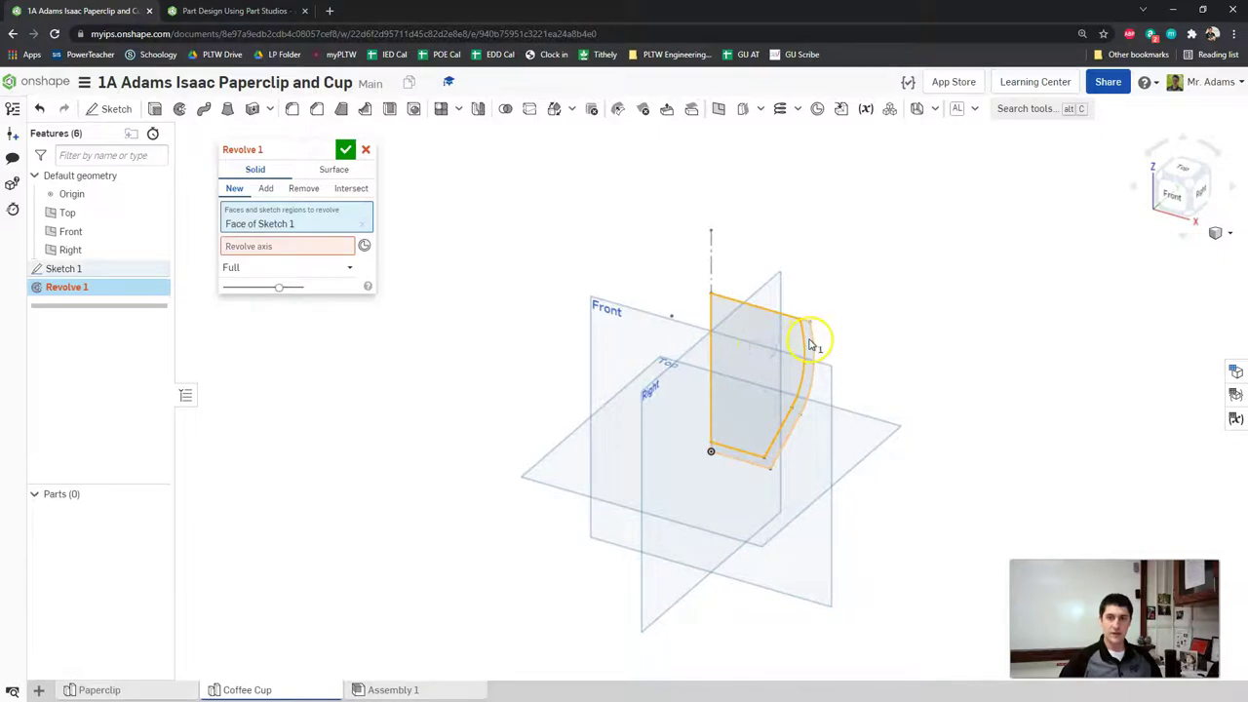
pyautogui.click(809, 342)
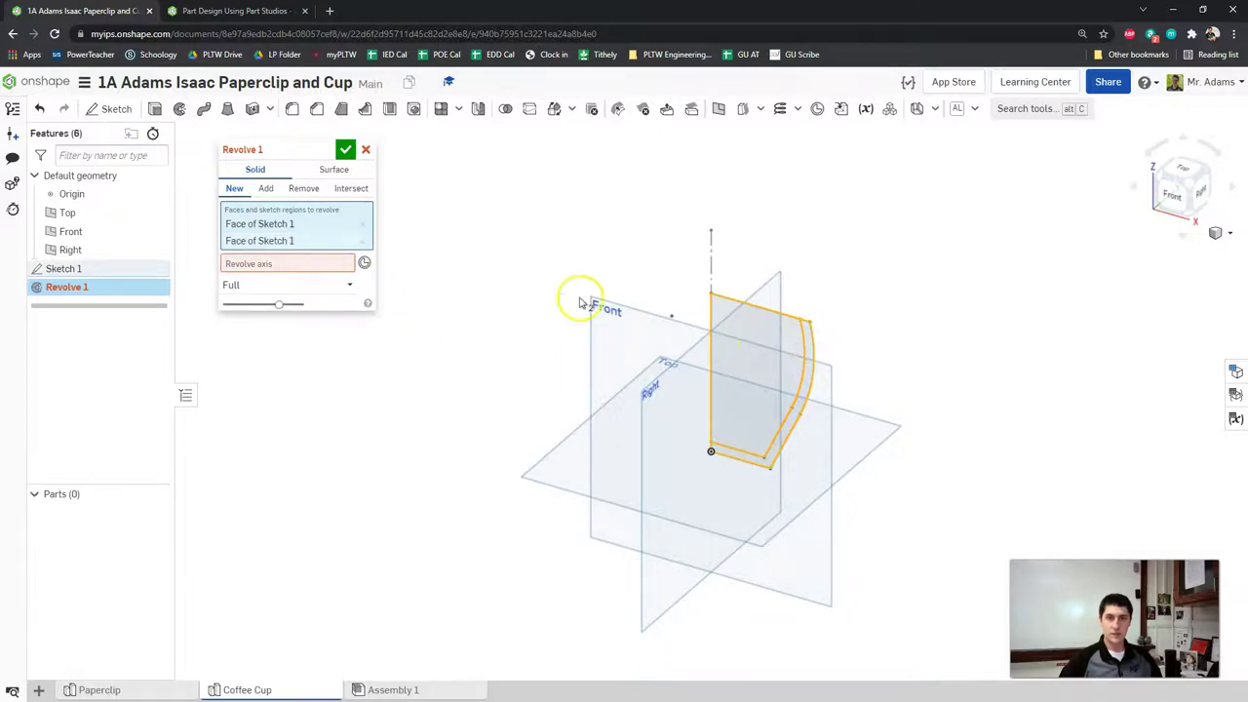
pyautogui.click(263, 265)
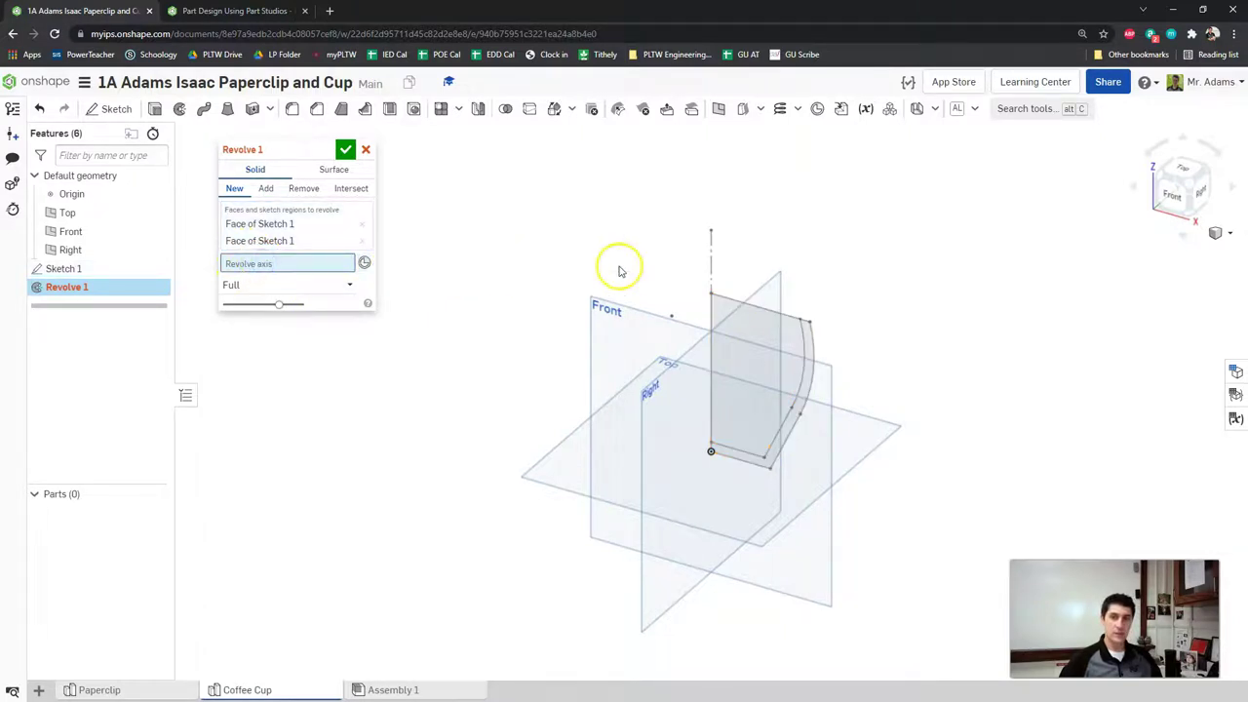
pyautogui.click(713, 265)
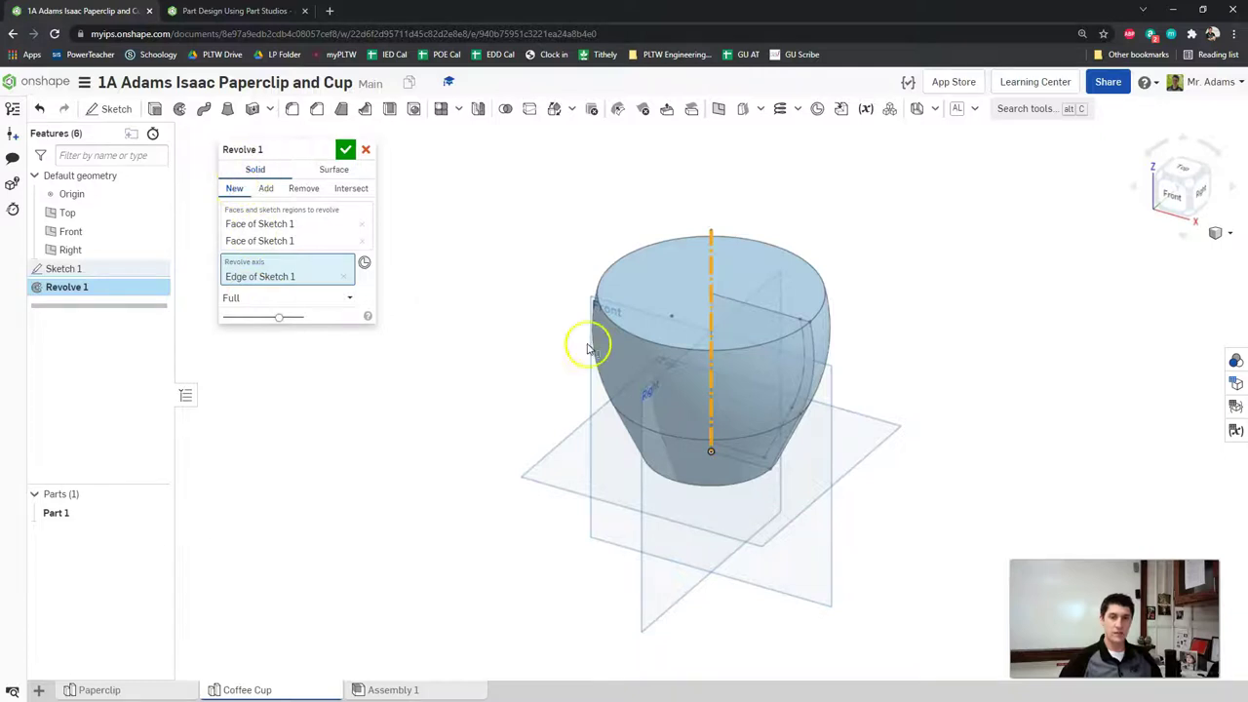
pyautogui.click(345, 149)
pyautogui.moveTo(482, 343)
pyautogui.mouseDown(button='right')
pyautogui.moveTo(518, 306)
pyautogui.moveTo(493, 336)
pyautogui.mouseUp(button='right')
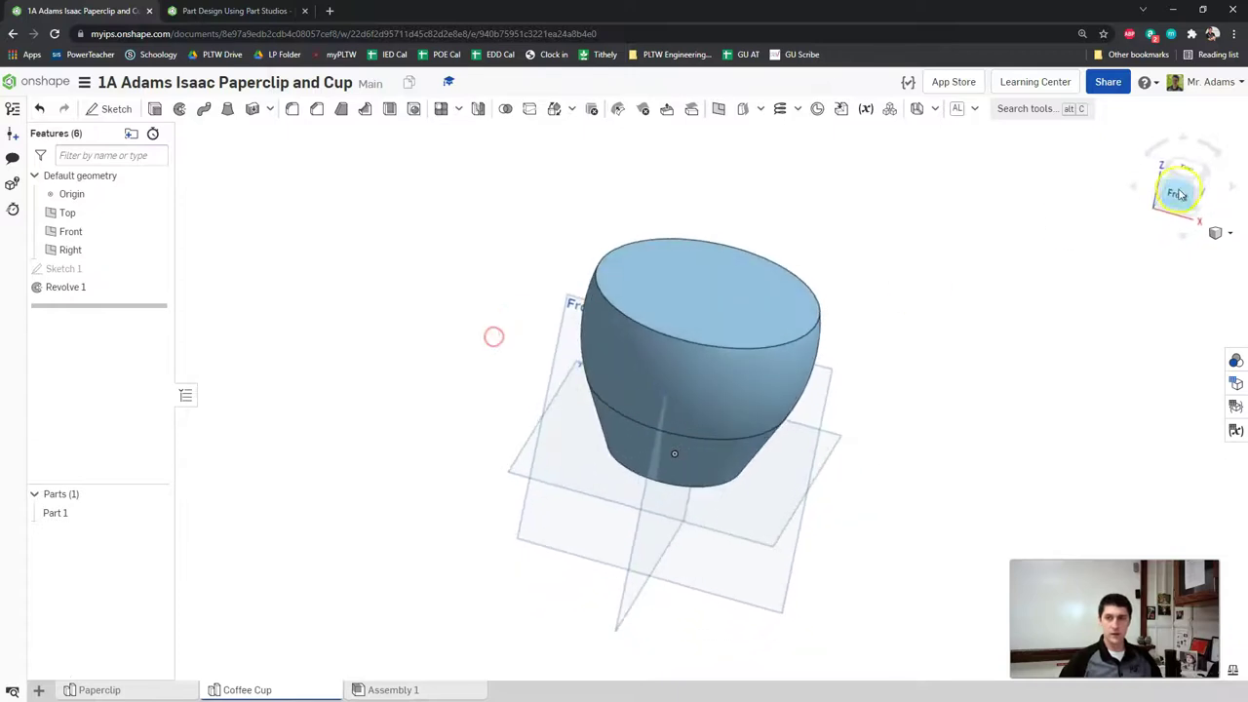
pyautogui.click(1216, 230)
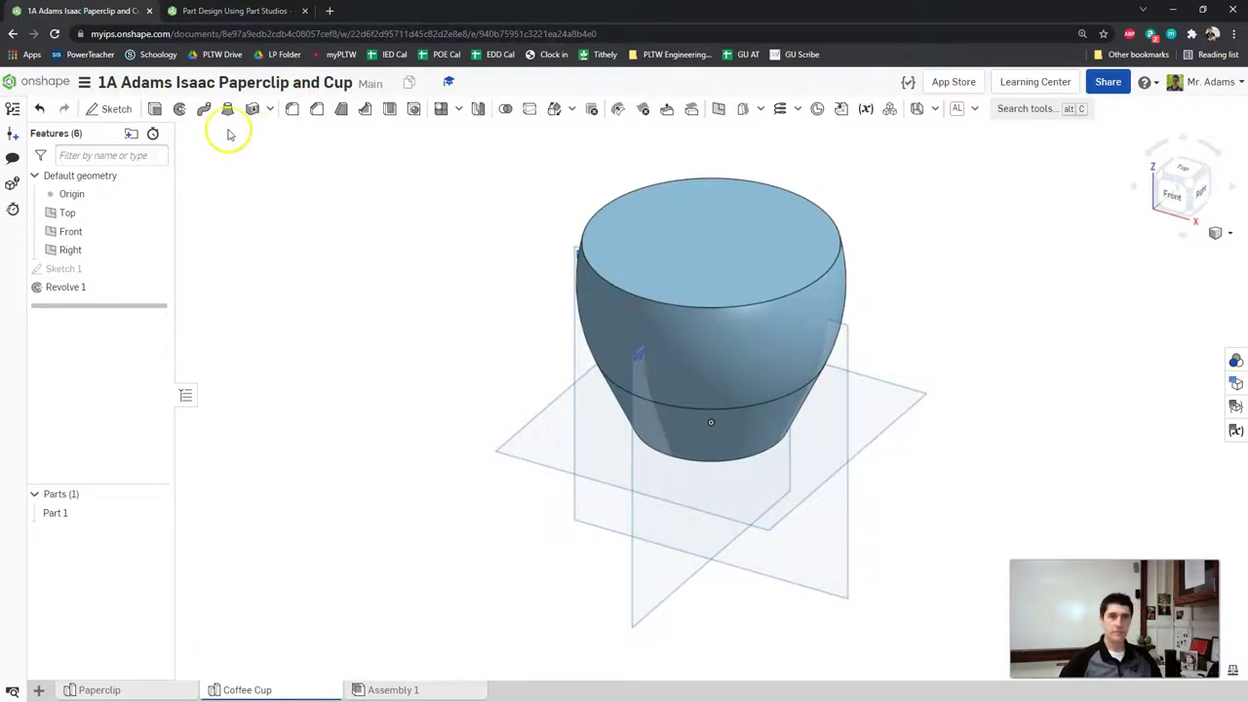
# Step: Read slides 7 and 8 of the Coffee Cup exercise for the next modeling instructions, and return to the part studio
pyautogui.click(252, 13)
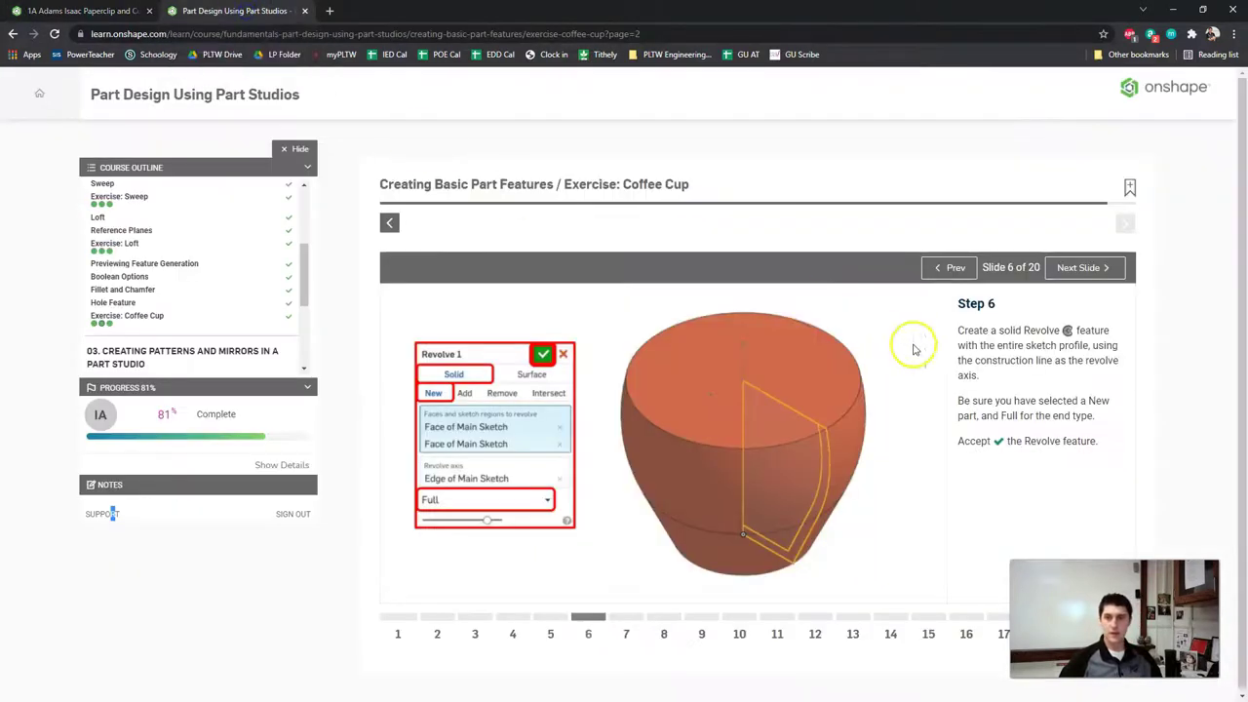
pyautogui.click(627, 617)
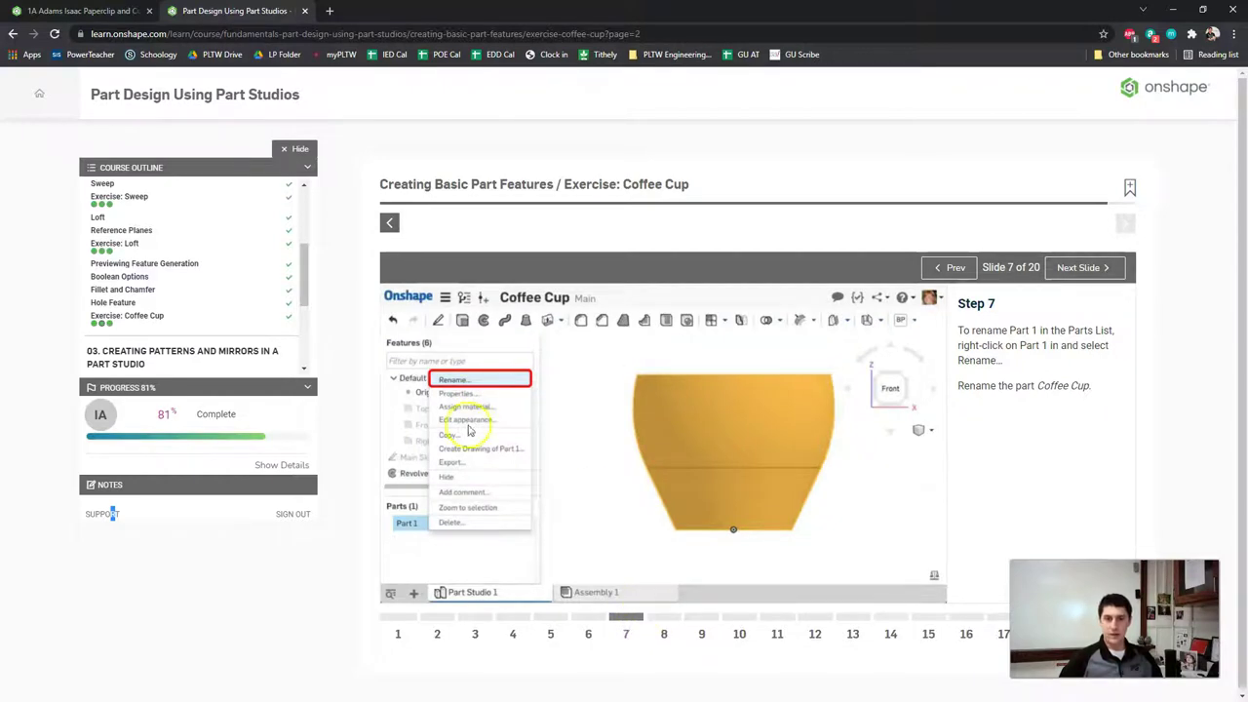
pyautogui.click(663, 618)
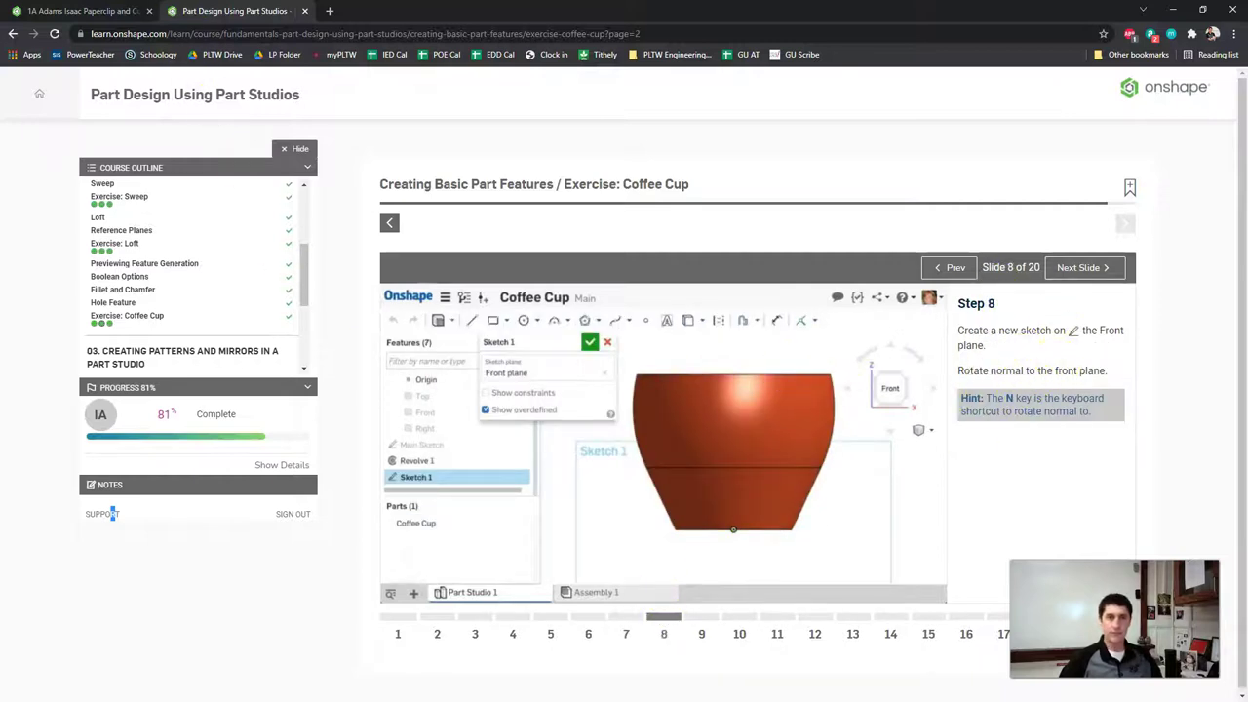
pyautogui.click(107, 11)
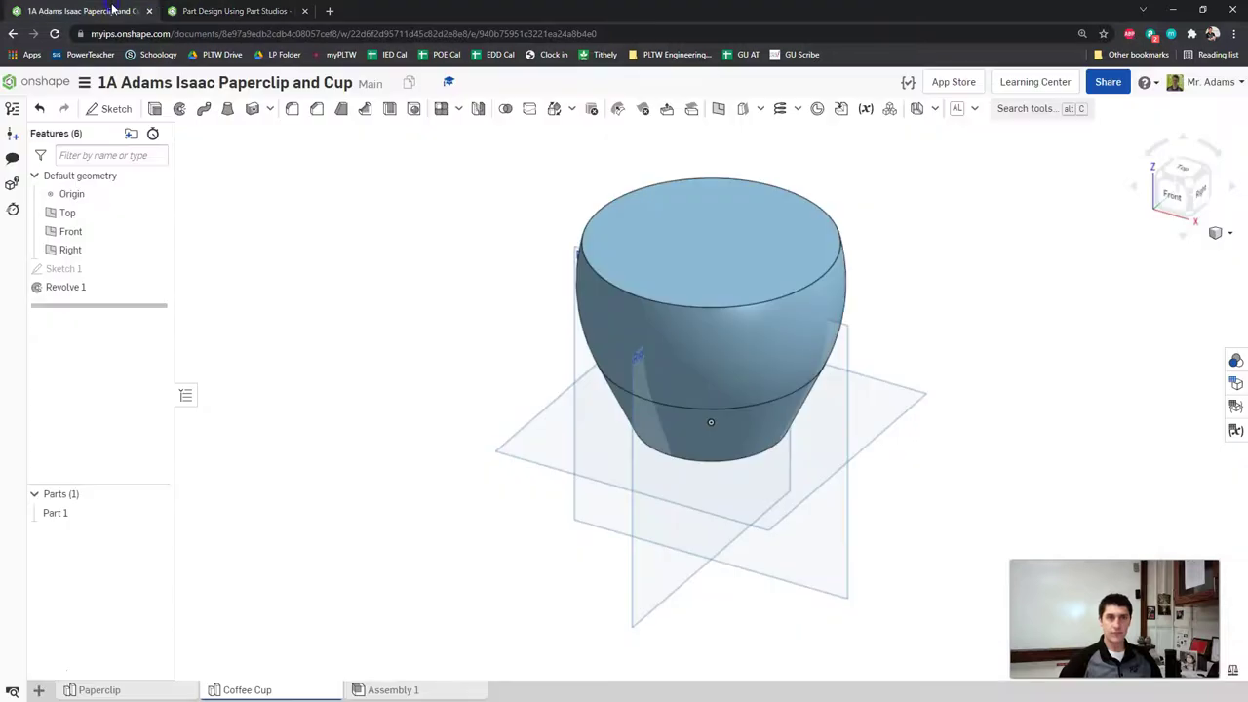
# Step: Start a new sketch on the Front plane and orient the view normal to it
pyautogui.click(121, 111)
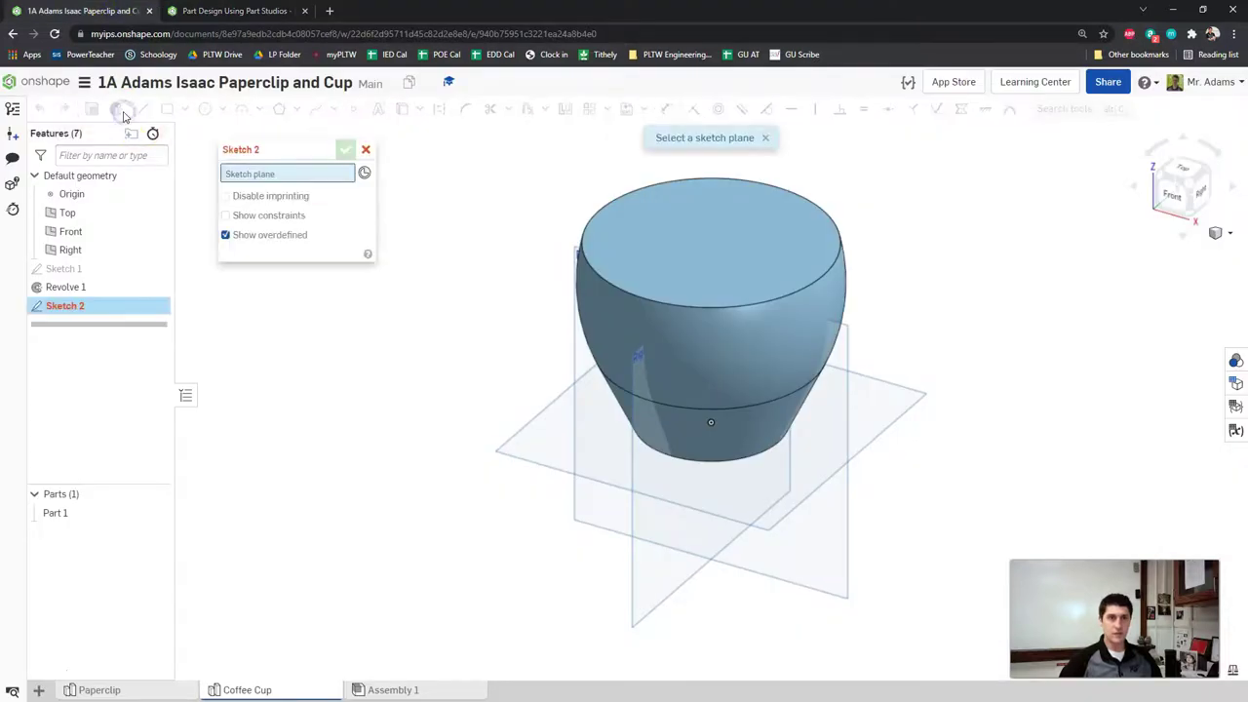
pyautogui.click(91, 234)
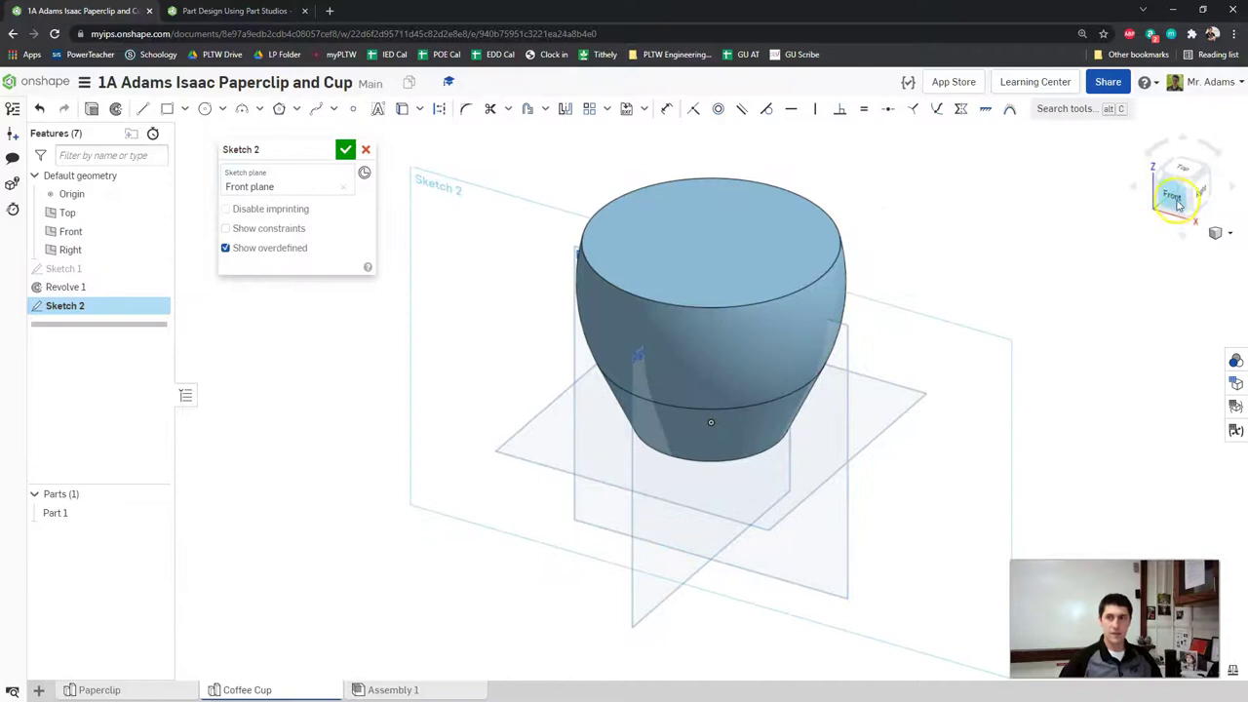
pyautogui.click(1177, 202)
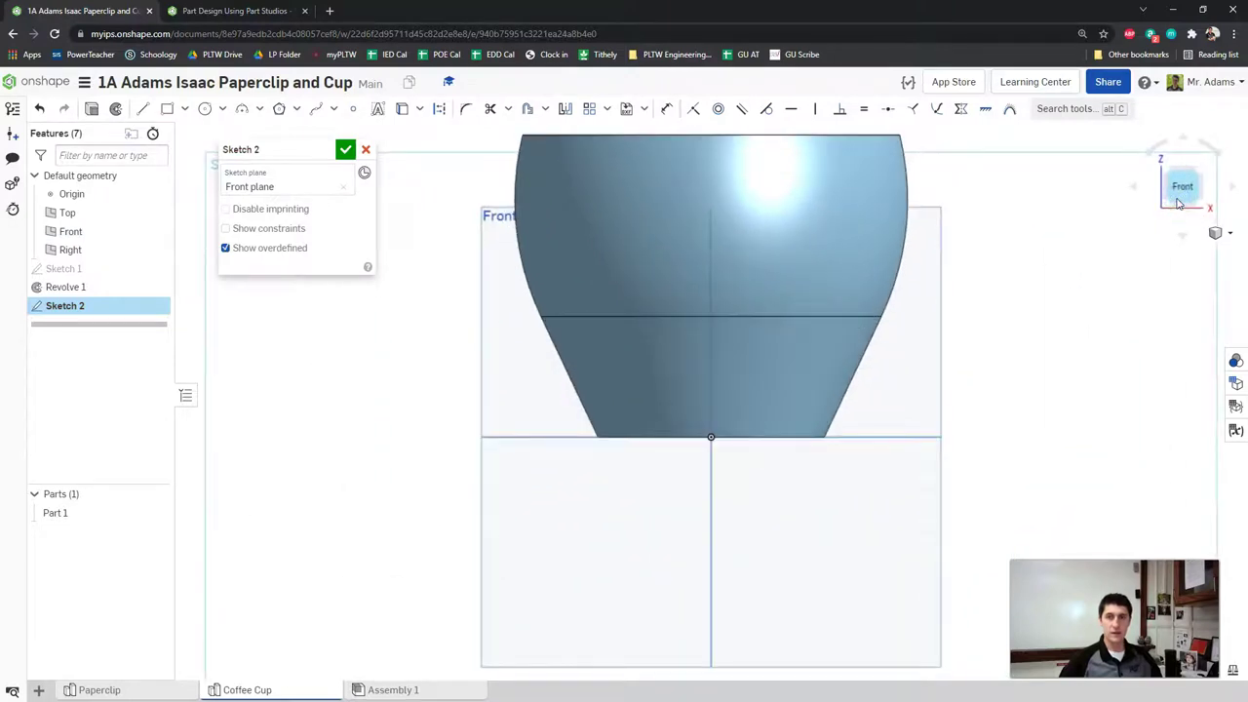
# Step: Read slide 9 of the Coffee Cup exercise for the handle sketch instructions, and return to the part studio
pyautogui.click(204, 12)
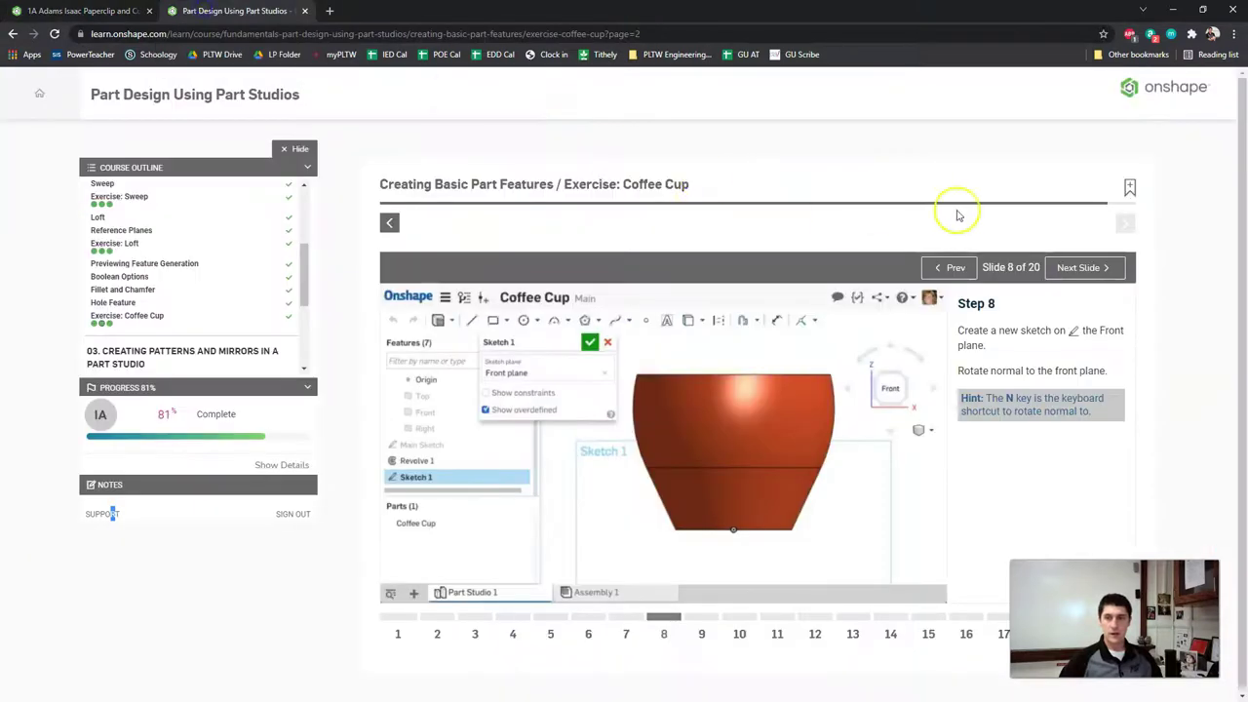
pyautogui.click(1069, 267)
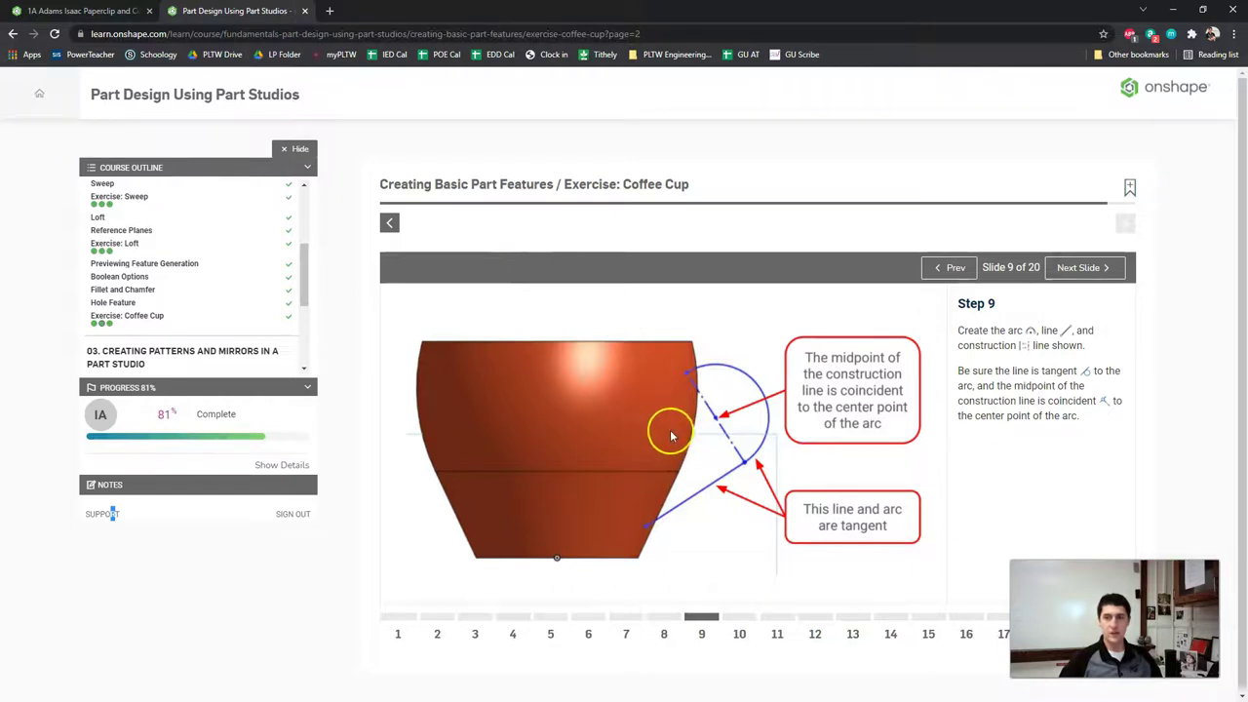
pyautogui.click(84, 22)
pyautogui.scroll(-2, 829, 254)
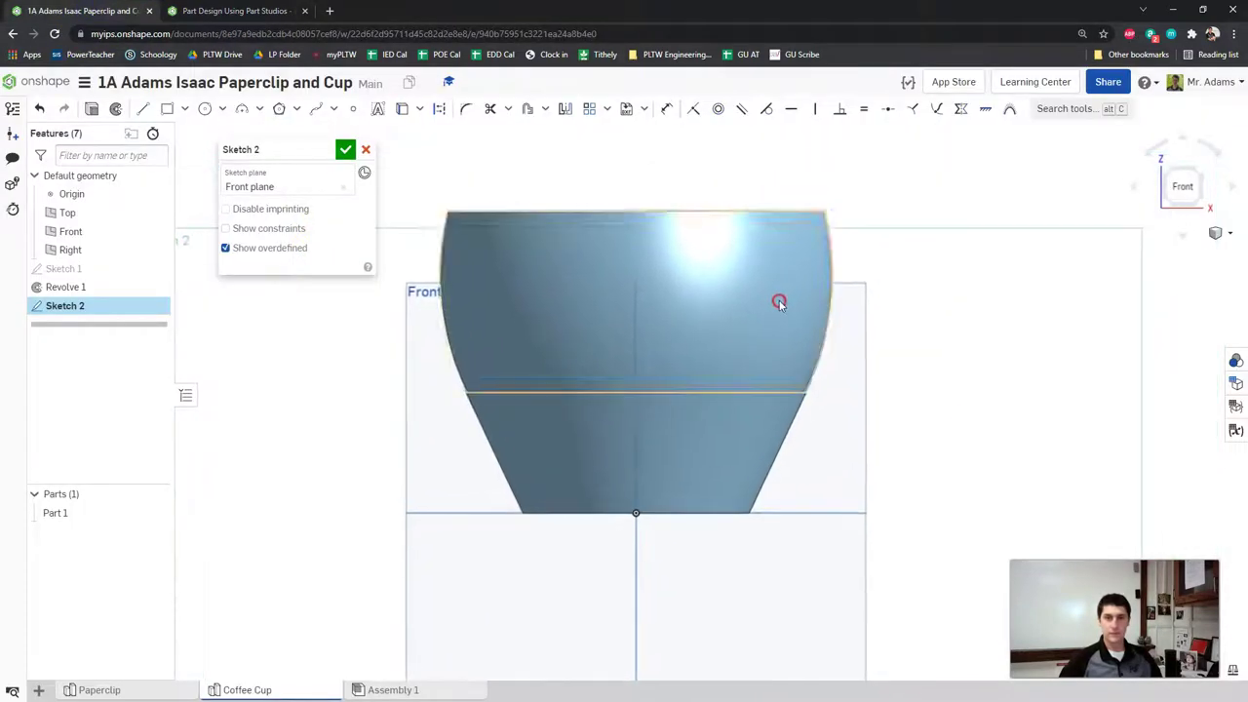
pyautogui.click(256, 12)
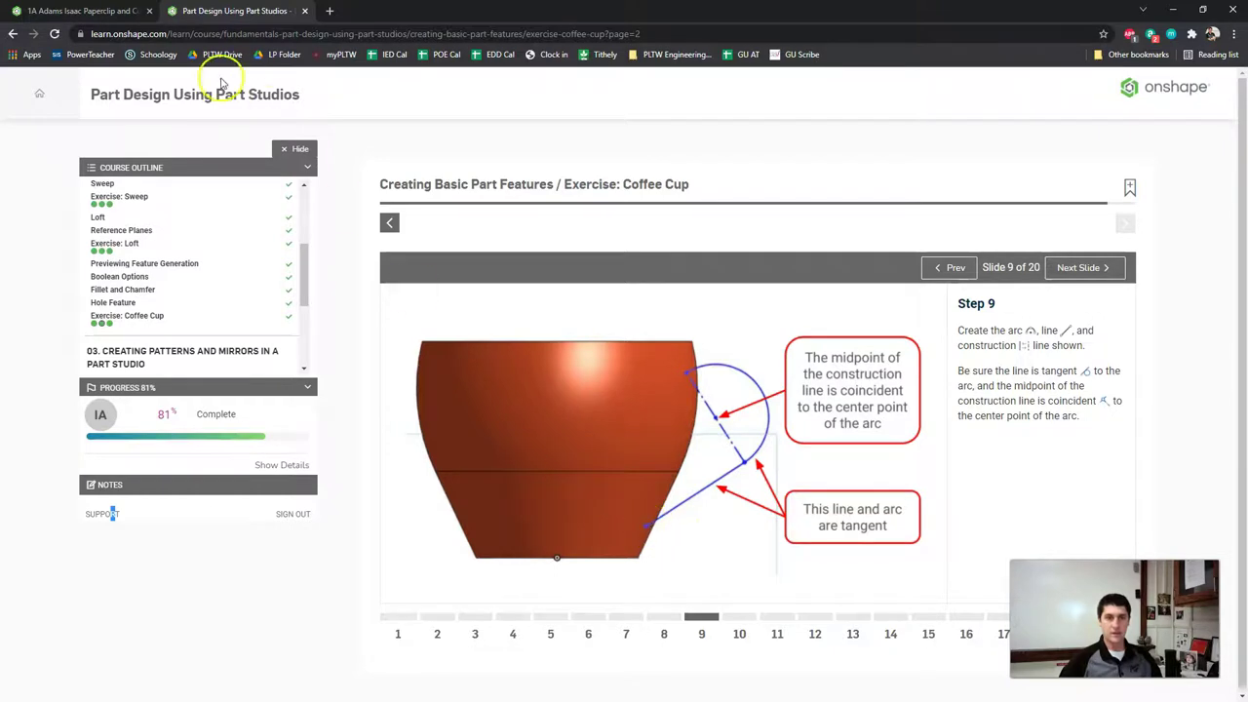
pyautogui.click(76, 10)
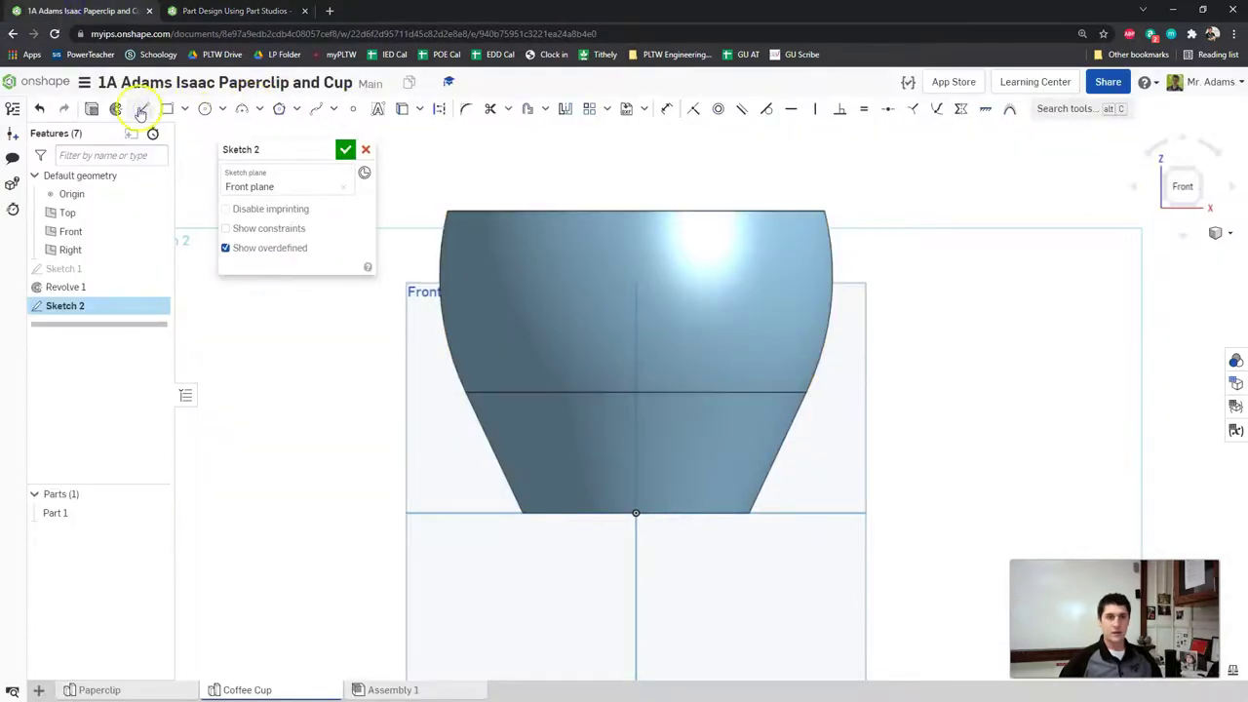
# Step: Sketch a line about 2.19 long, rising outward from inside the cup's lower right wall for the bottom of the handle
pyautogui.press('l')
pyautogui.click(770, 467)
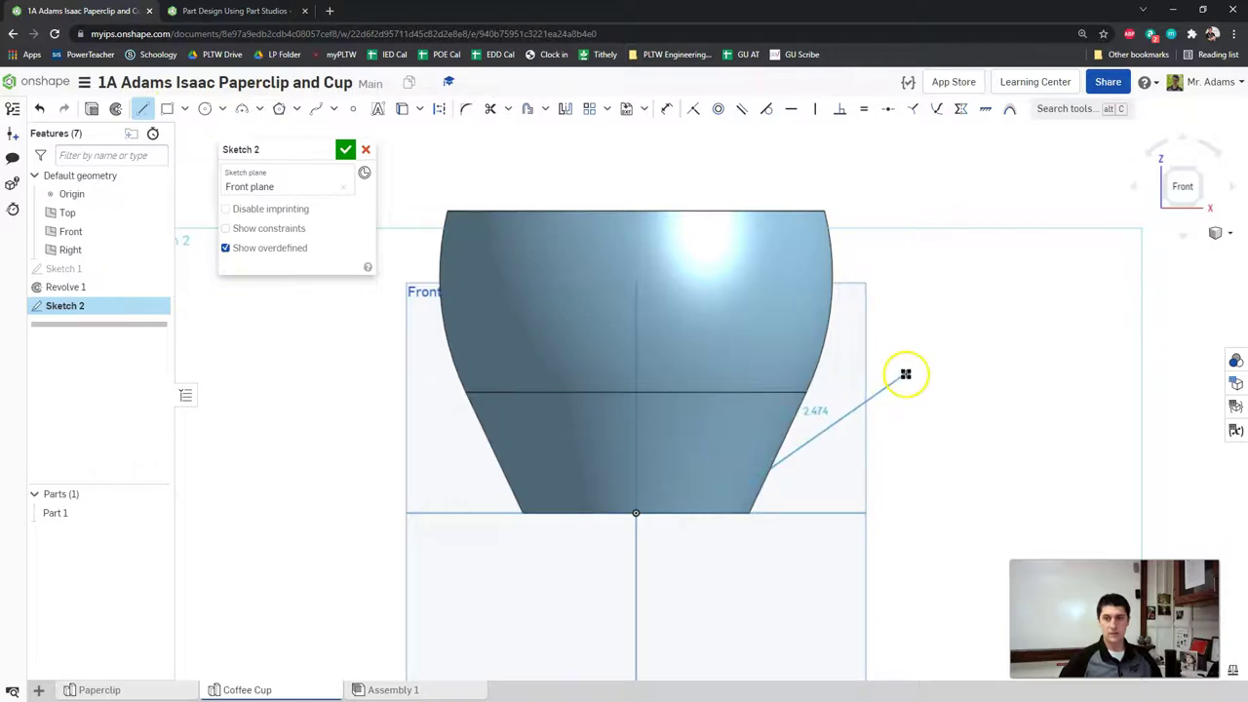
pyautogui.click(885, 387)
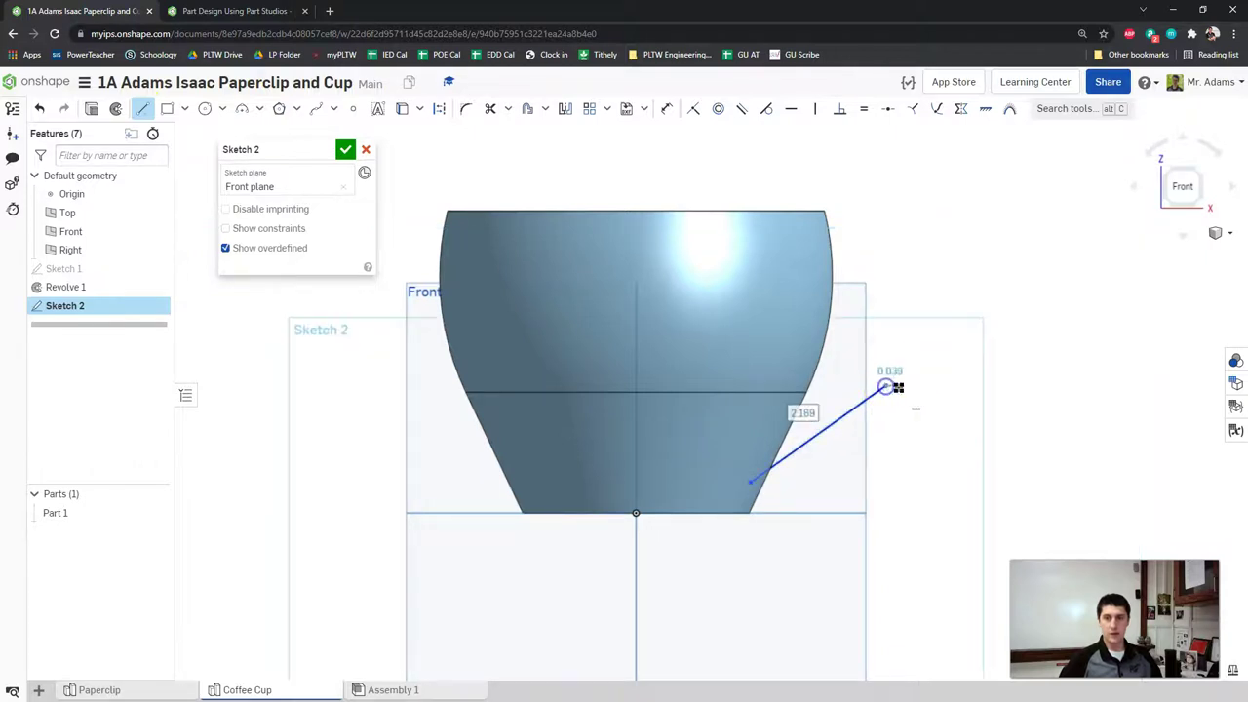
pyautogui.press('Escape')
pyautogui.click(919, 395)
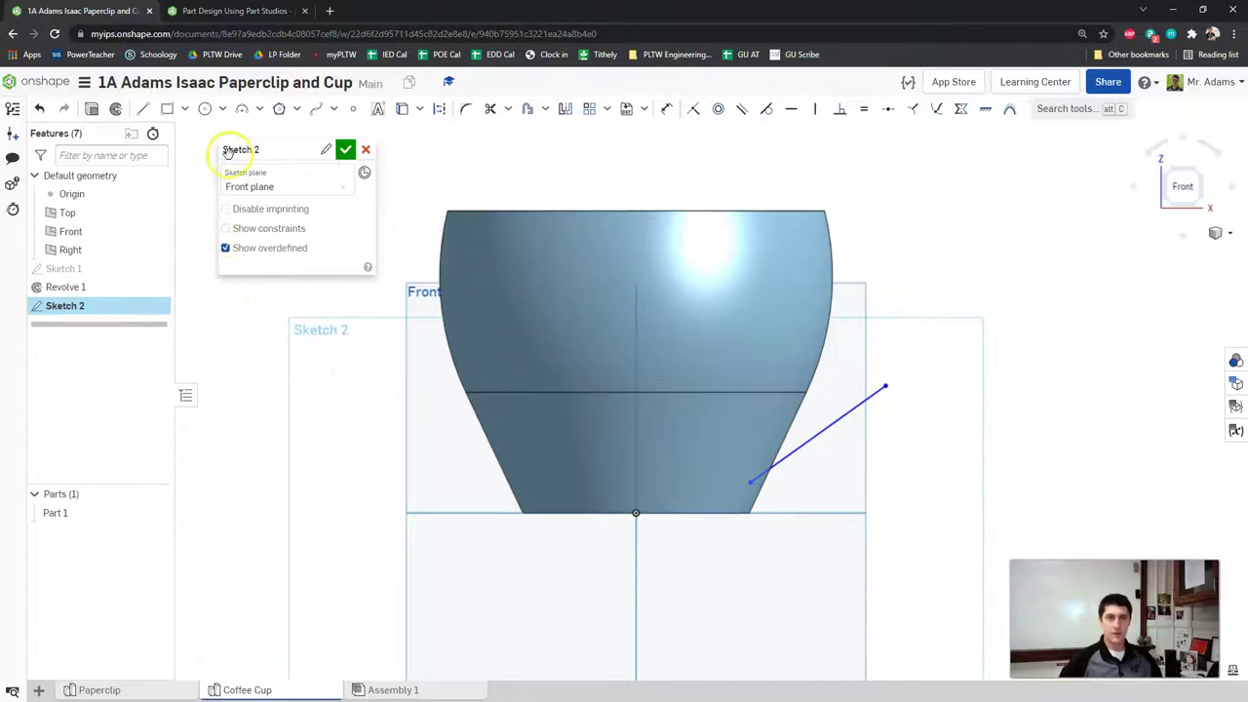
# Step: Sketch a three-point arc of about R0.522 from the line's outer endpoint to beside the cup's upper wall, checking slide 9 for tangency
pyautogui.click(243, 112)
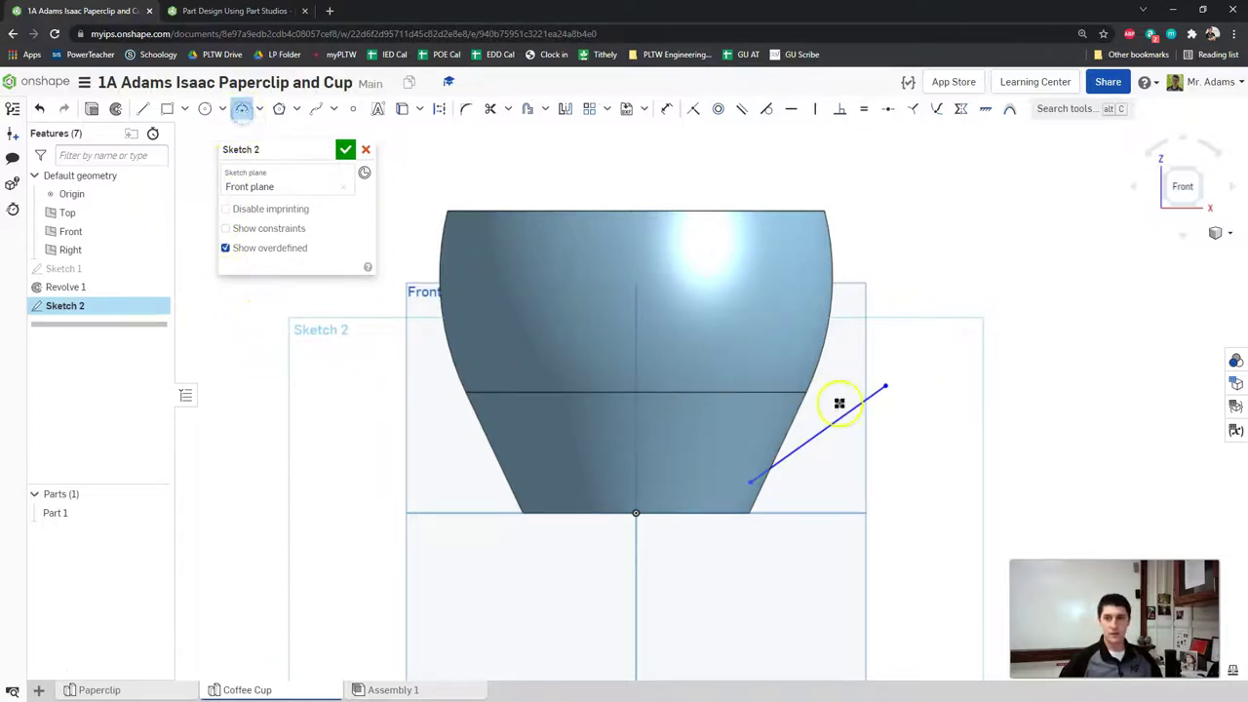
pyautogui.click(884, 384)
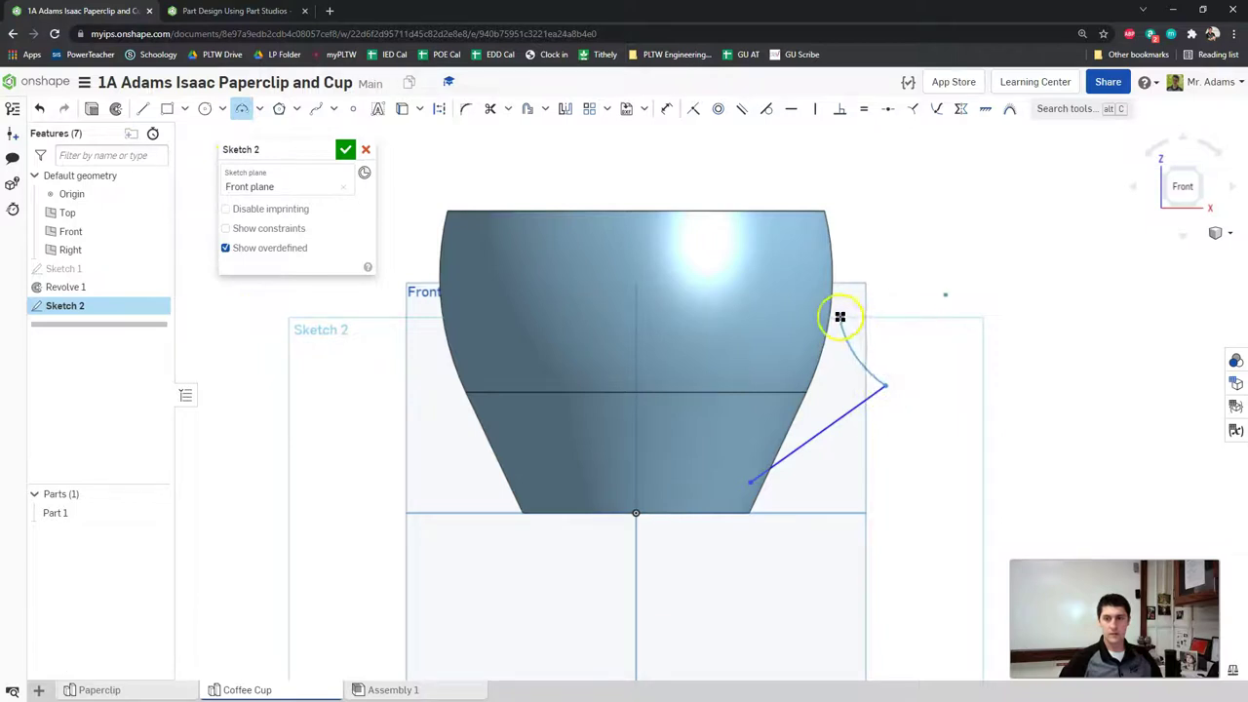
pyautogui.click(835, 324)
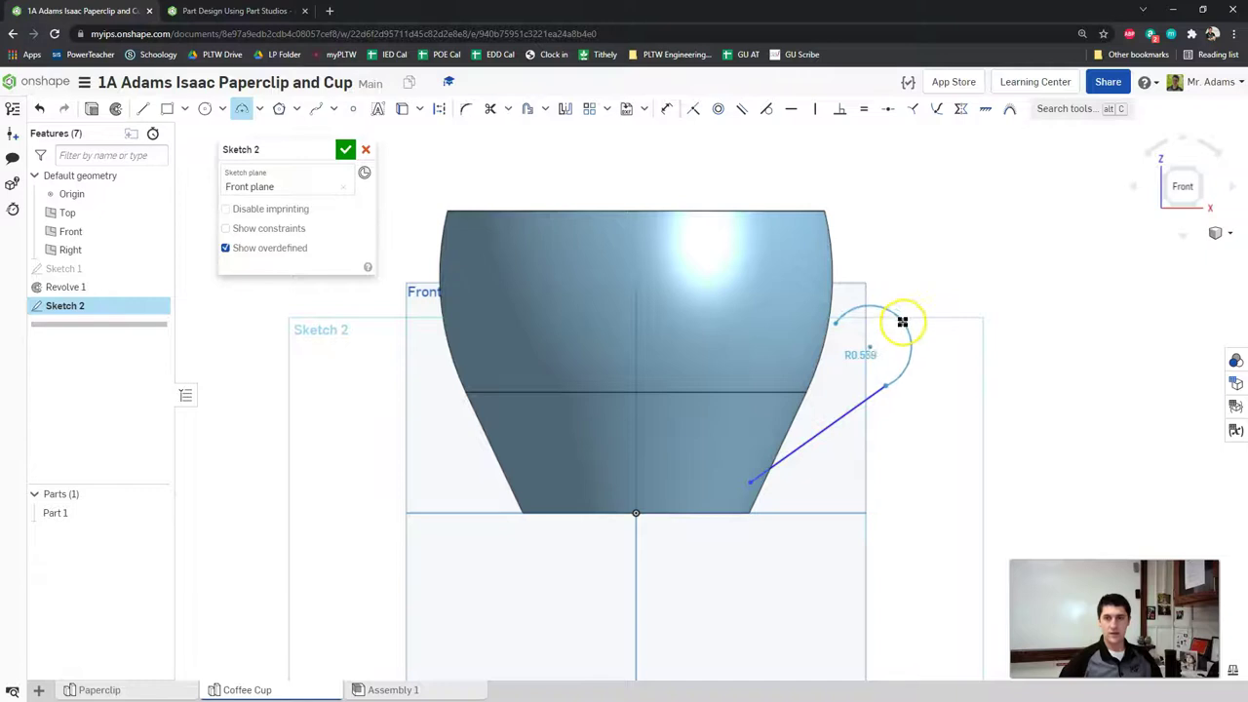
pyautogui.click(441, 134)
pyautogui.click(244, 11)
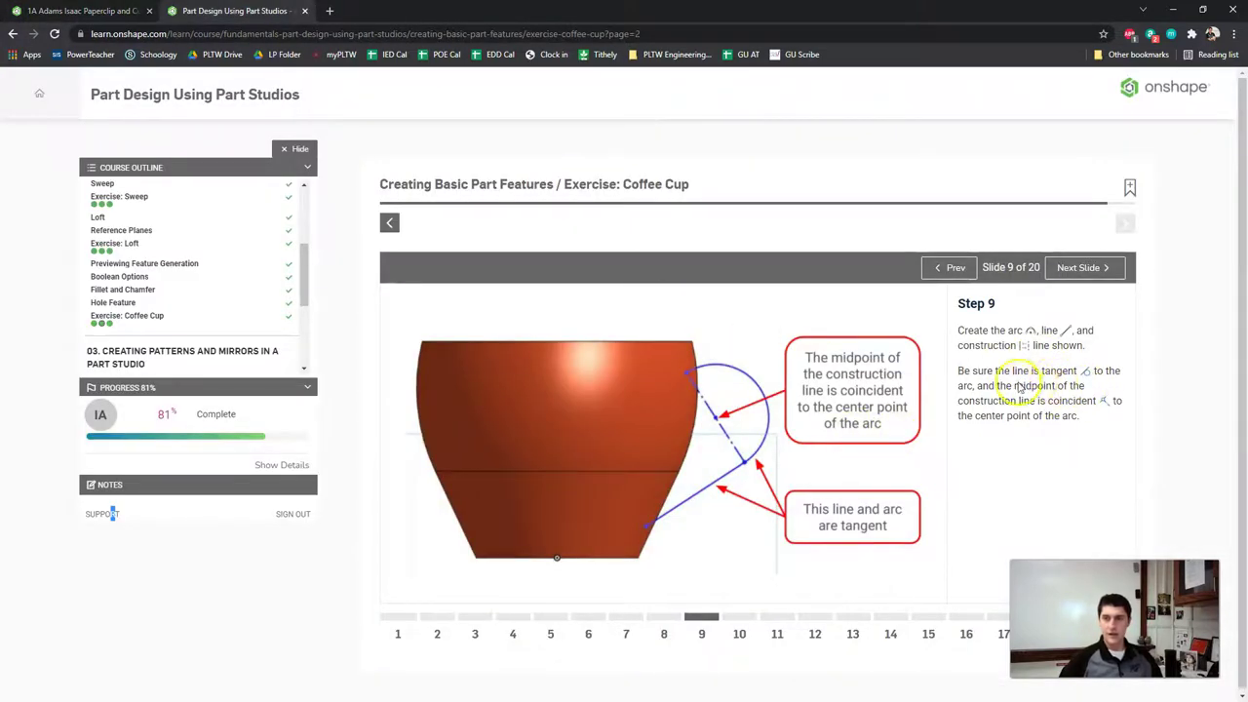
pyautogui.click(78, 10)
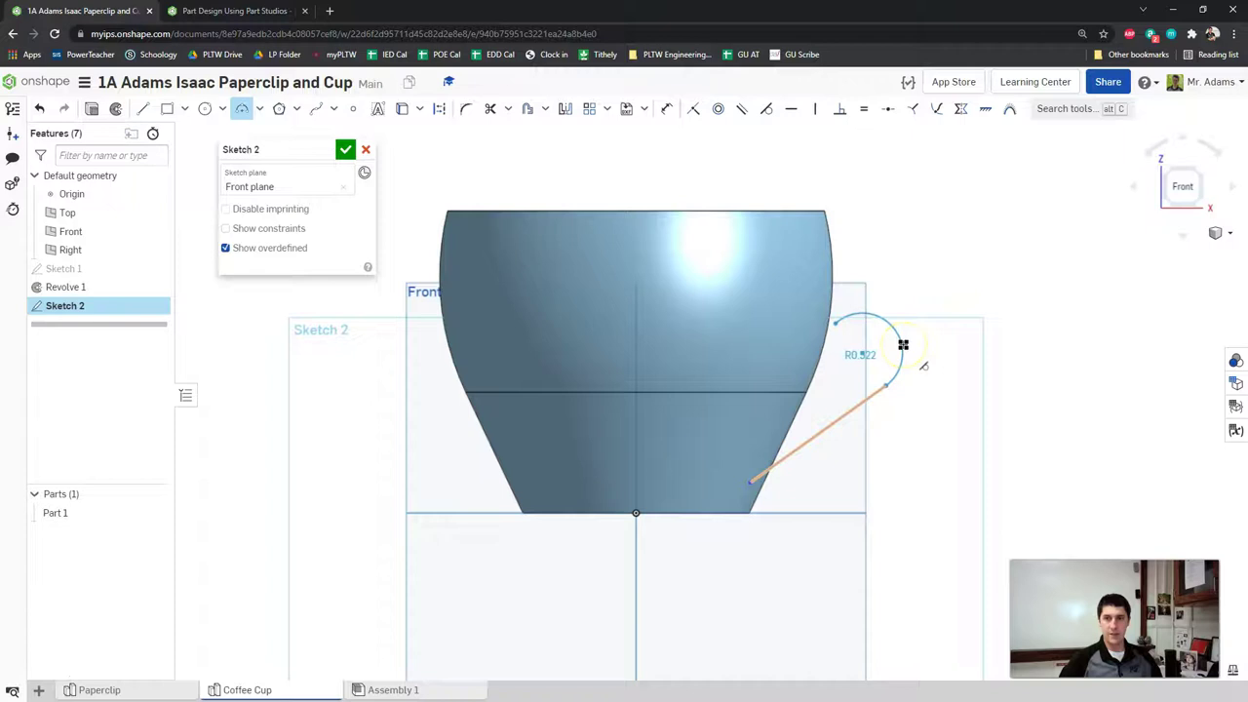
pyautogui.click(904, 345)
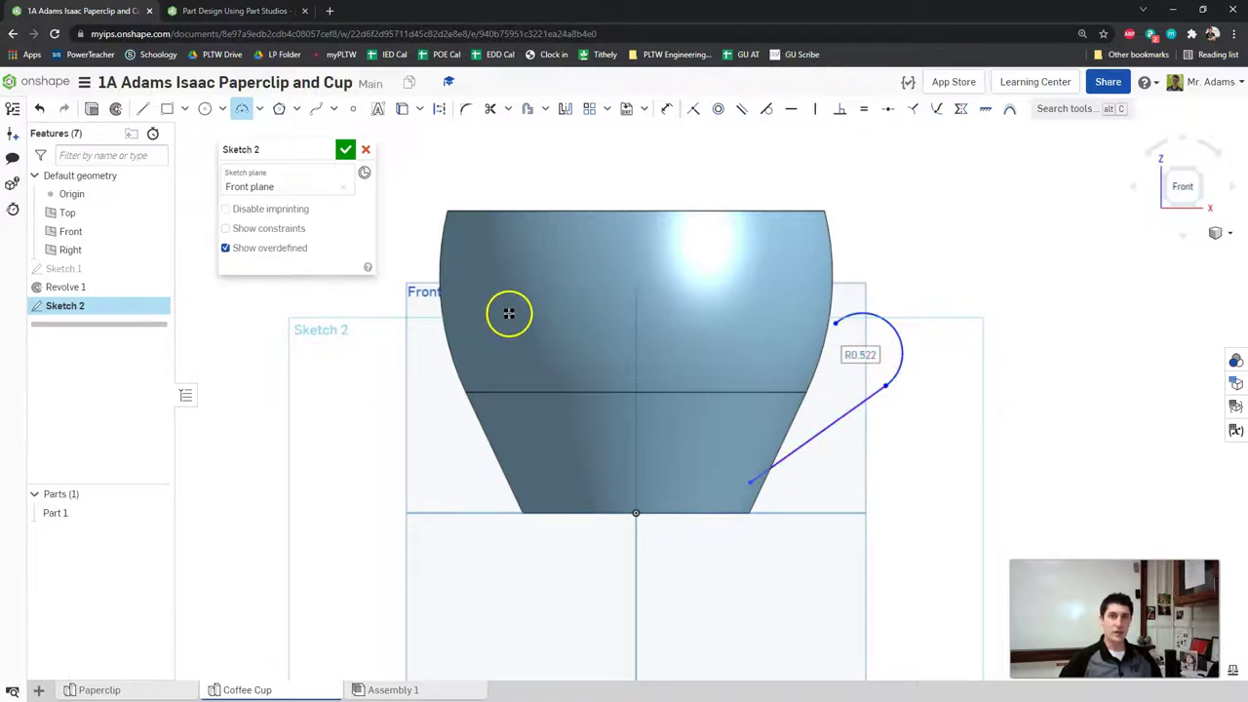
# Step: Sketch a construction line about 1.04 long joining the two endpoints of the handle arc
pyautogui.click(143, 112)
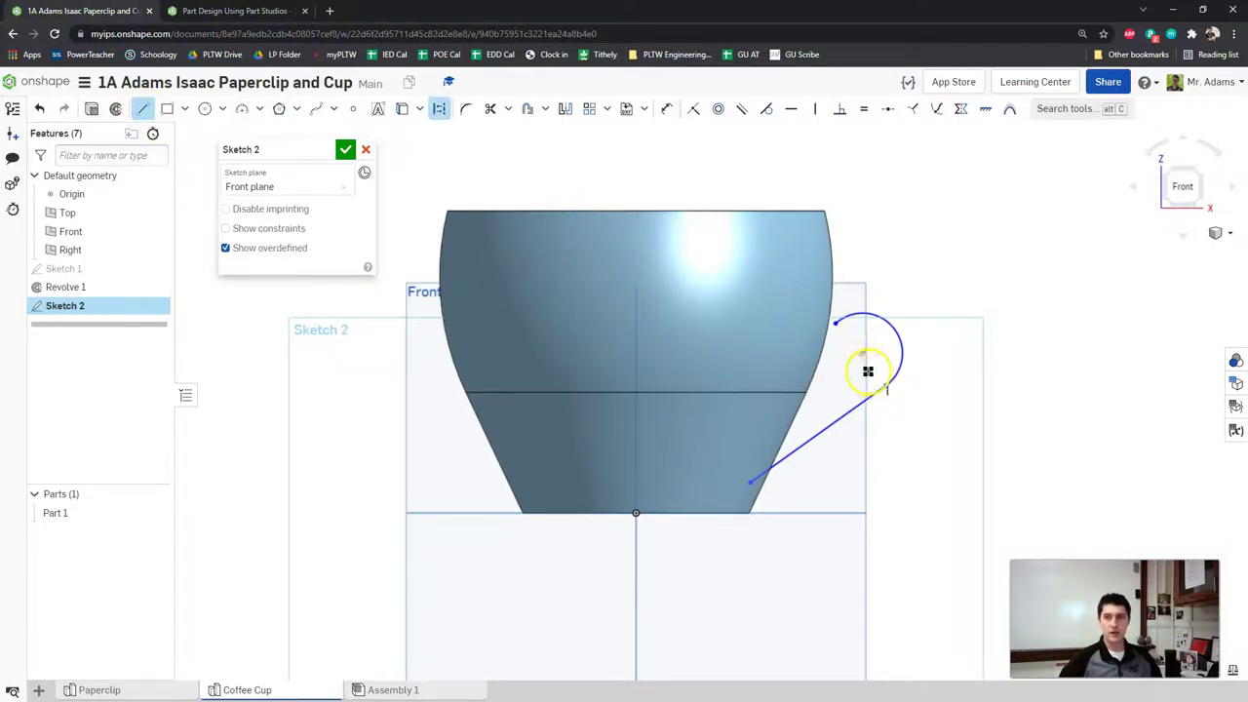
pyautogui.moveTo(866, 354); pyautogui.dragTo(834, 327)
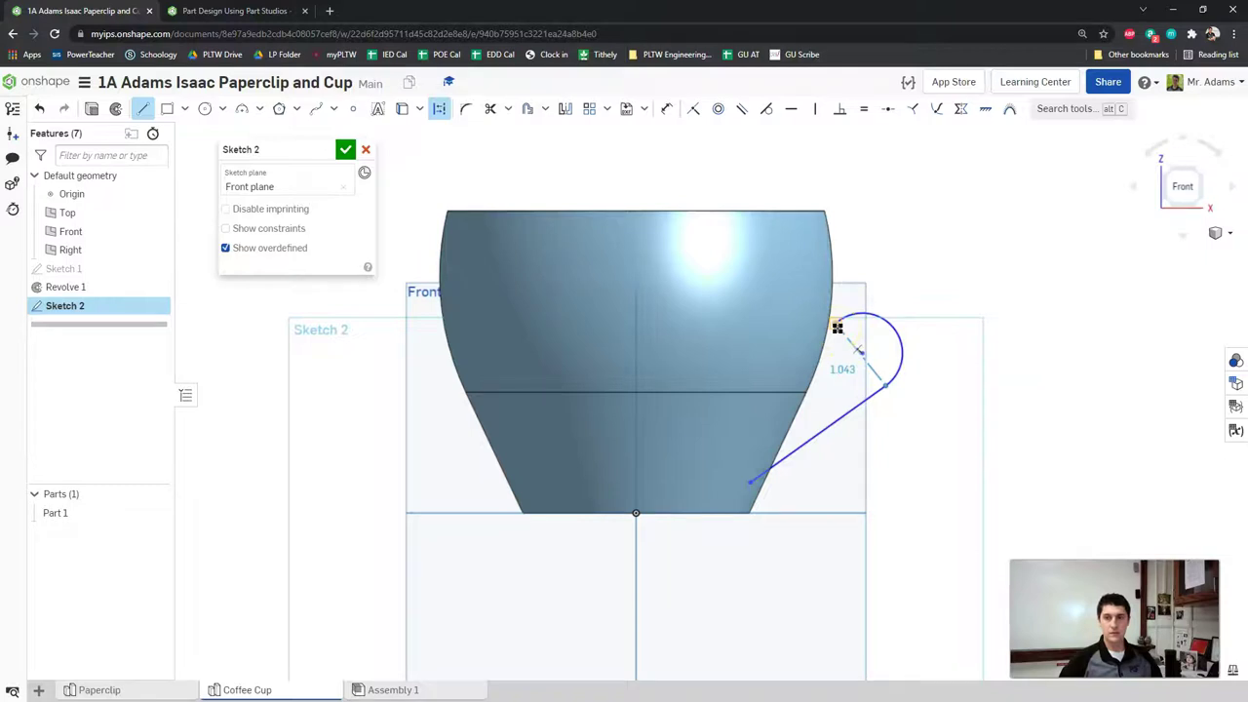
pyautogui.moveTo(837, 328); pyautogui.dragTo(837, 328)
pyautogui.click(863, 358)
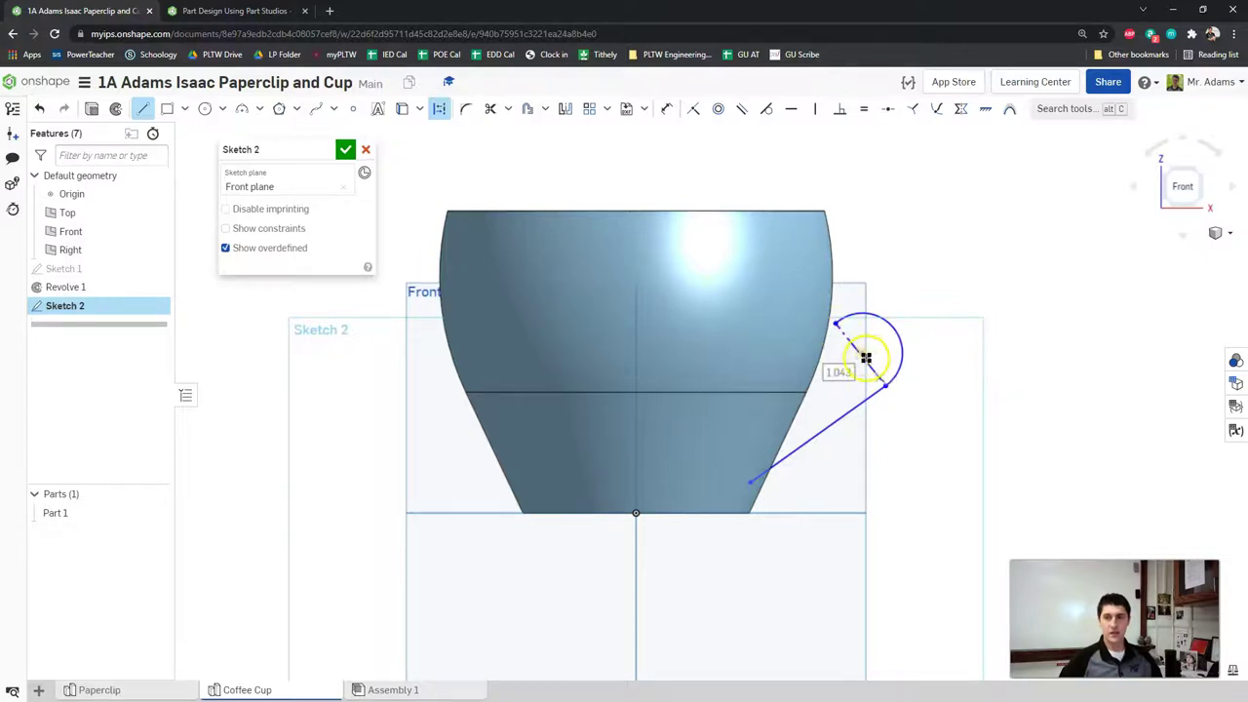
# Step: Recheck slide 9 and add a Coincident constraint between the arc's center point and the construction line
pyautogui.scroll(2, 994, 345)
pyautogui.scroll(2, 830, 351)
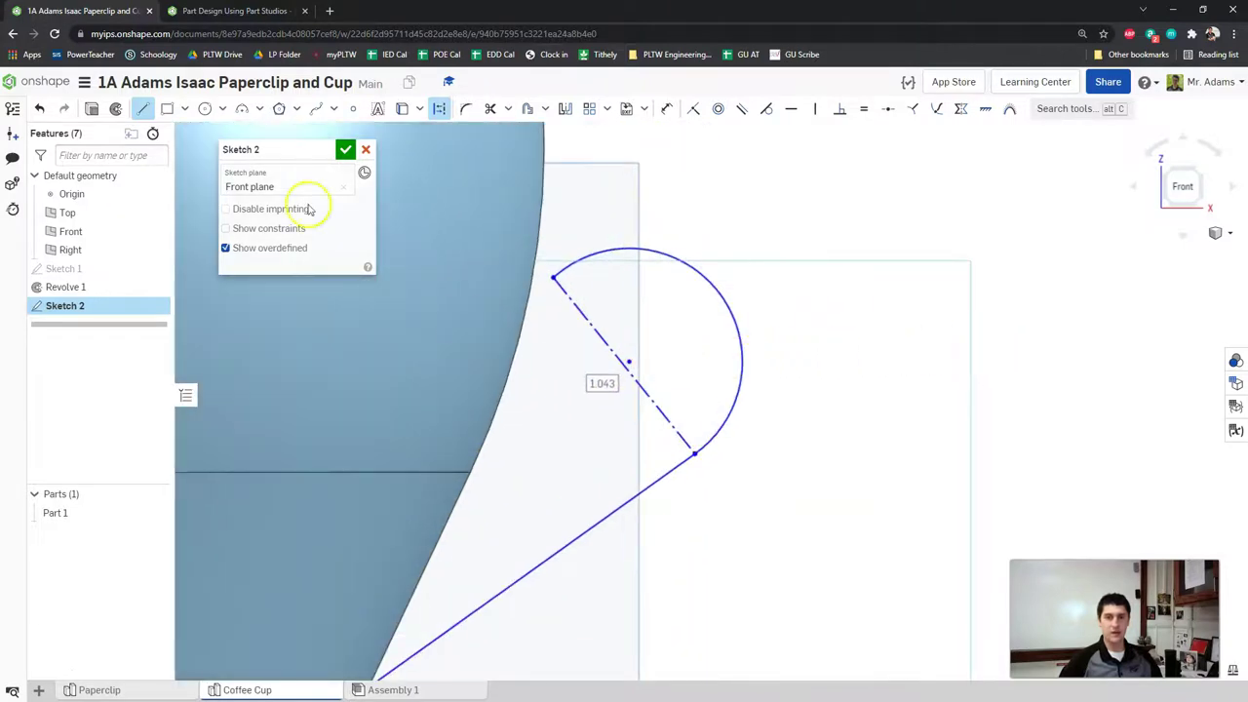
pyautogui.click(220, 10)
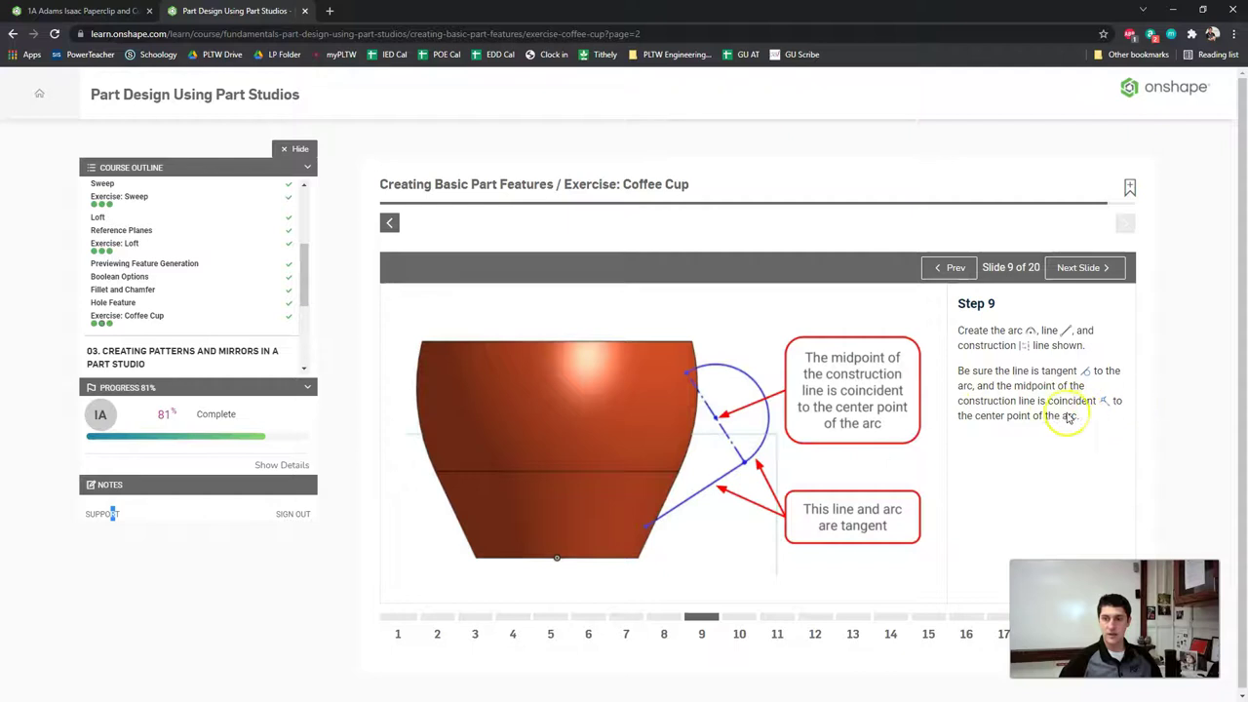
pyautogui.click(133, 12)
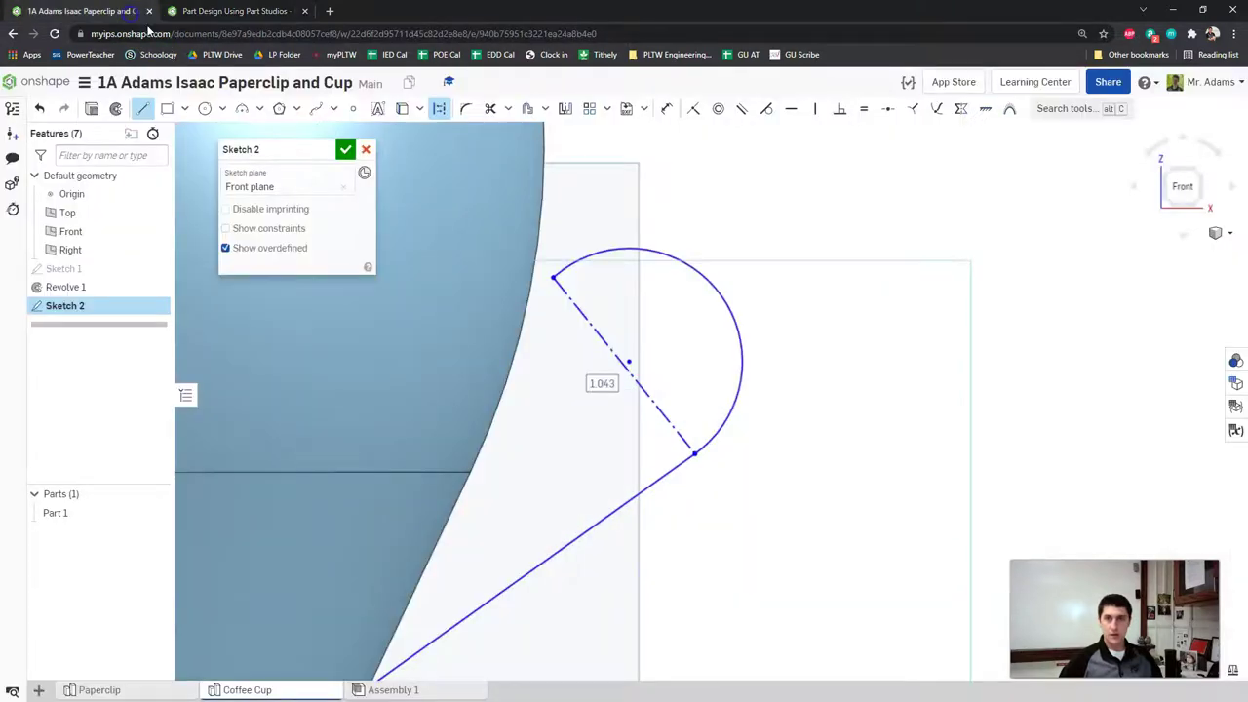
pyautogui.click(694, 111)
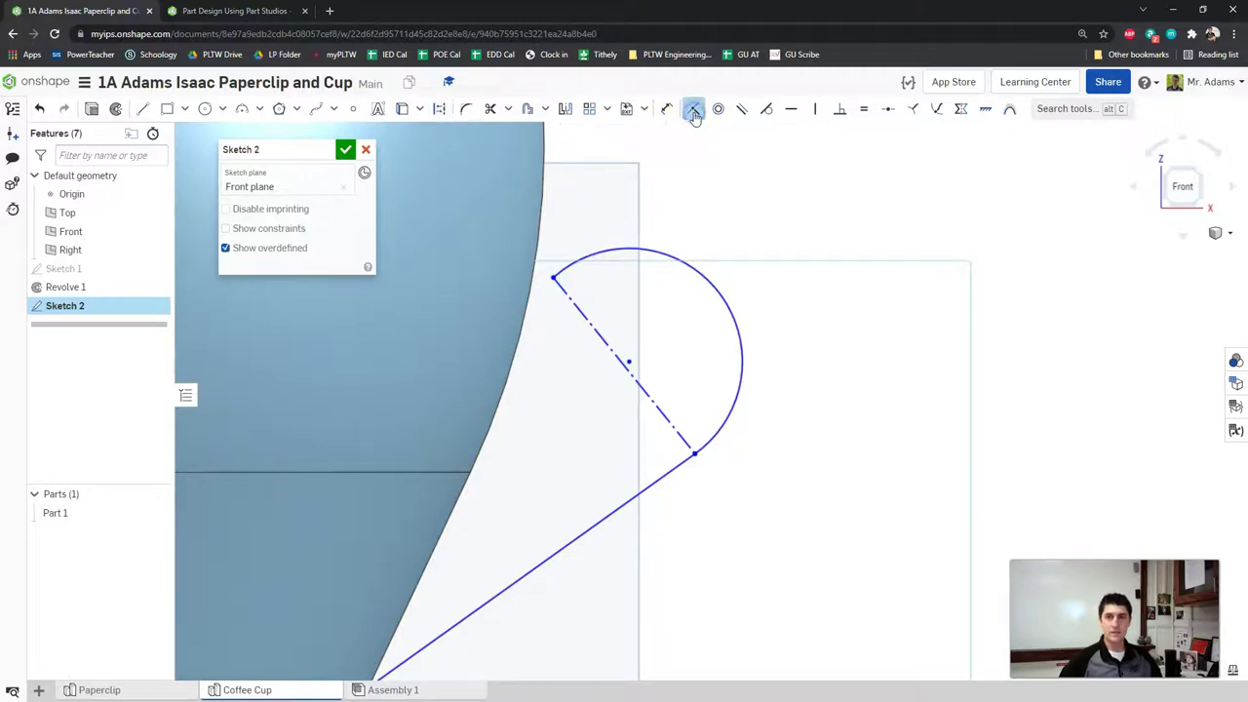
pyautogui.click(624, 362)
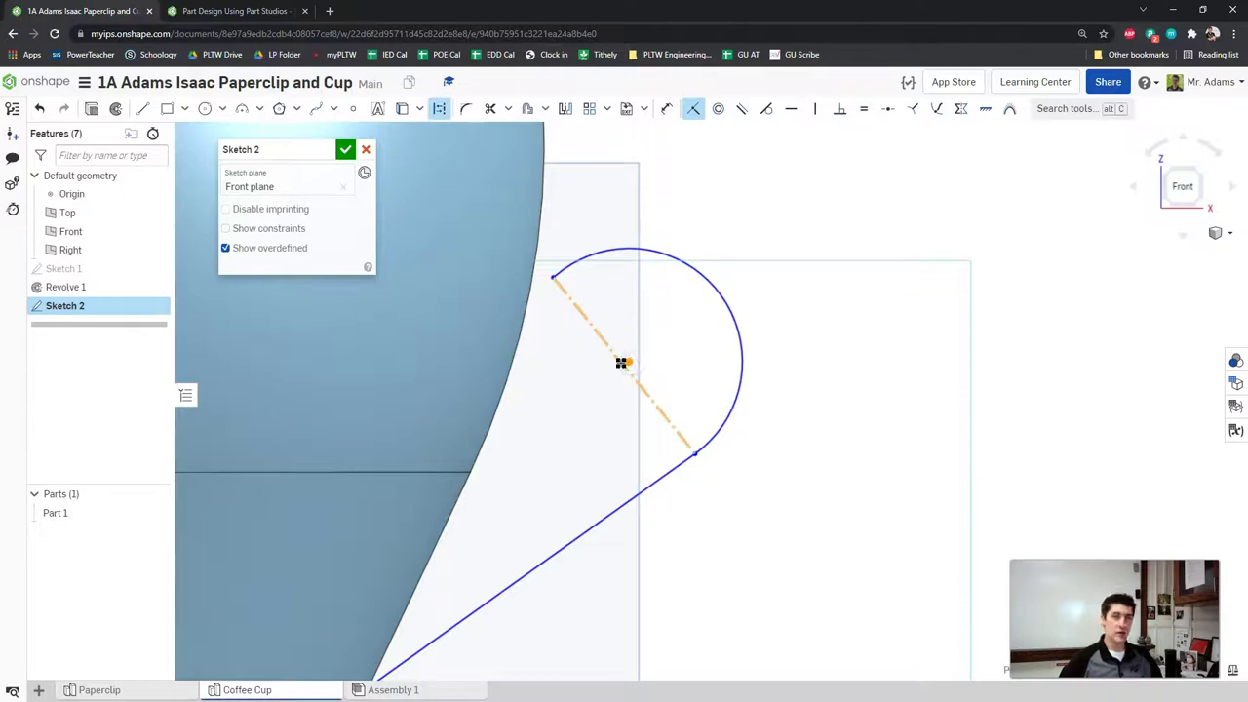
pyautogui.click(975, 362)
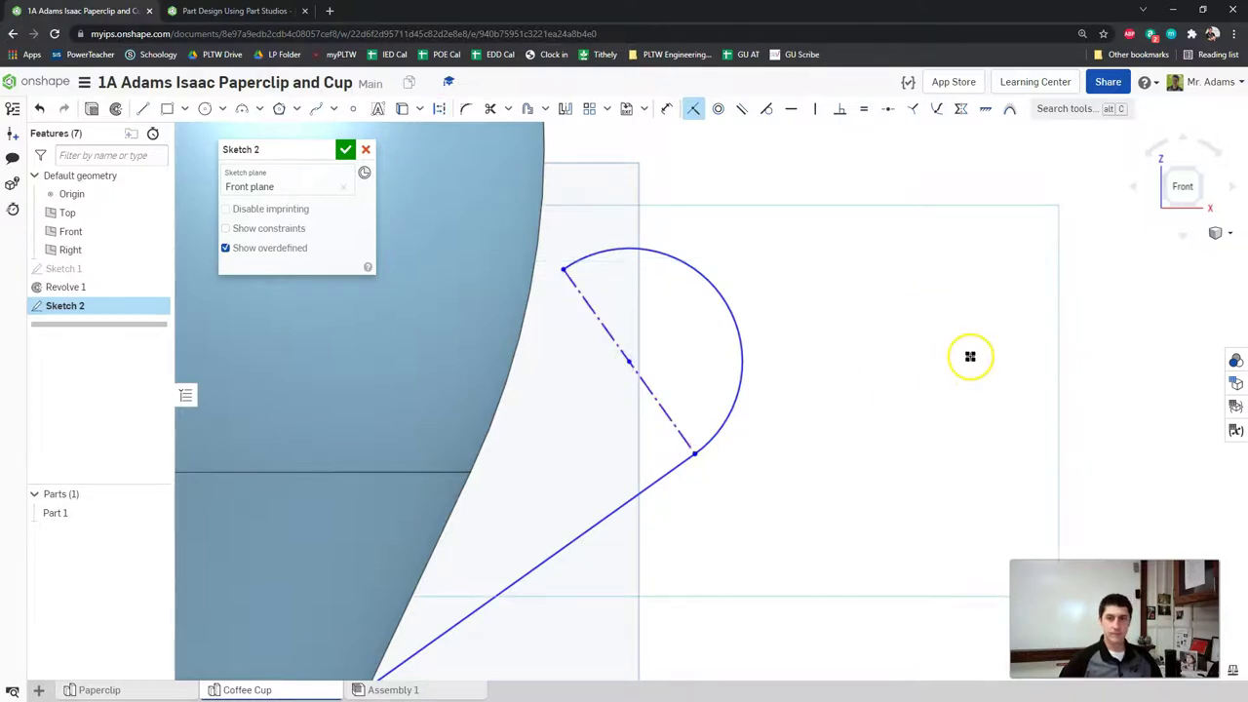
# Step: Read slide 10 of the Coffee Cup exercise for the endpoint constraints and handle dimensions, and return to the part studio
pyautogui.scroll(2, 917, 356)
pyautogui.scroll(2, 858, 347)
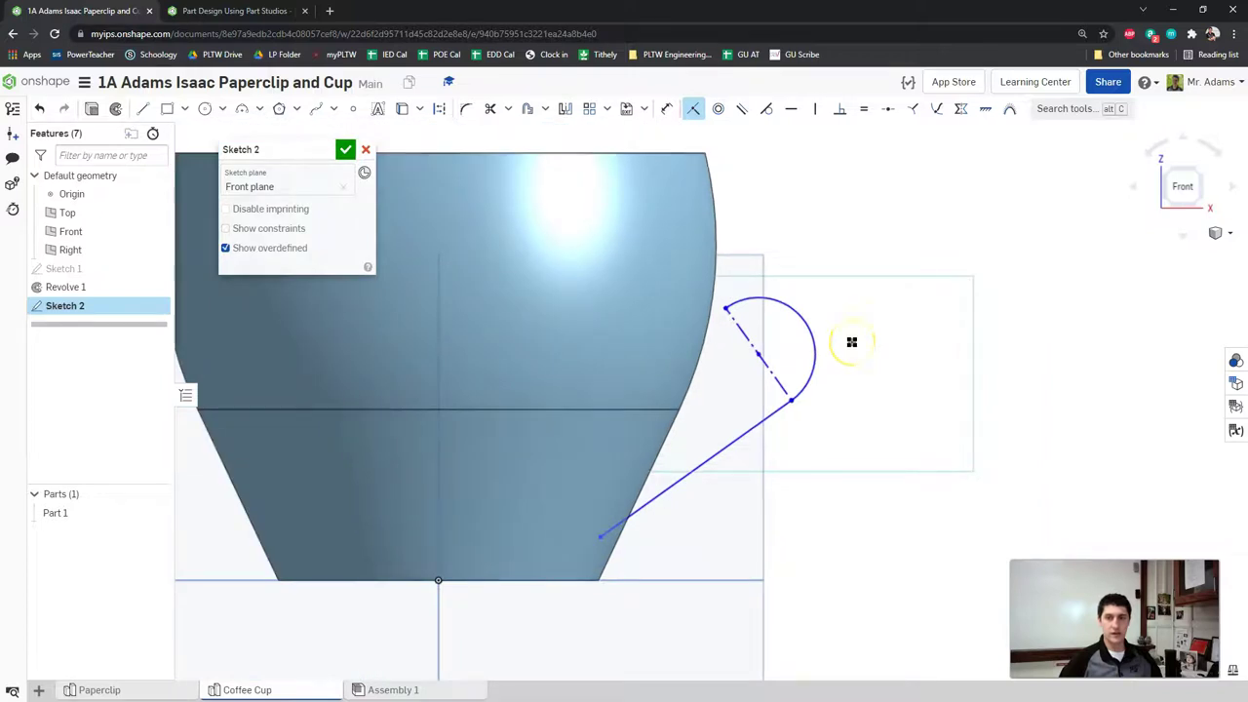
pyautogui.click(269, 11)
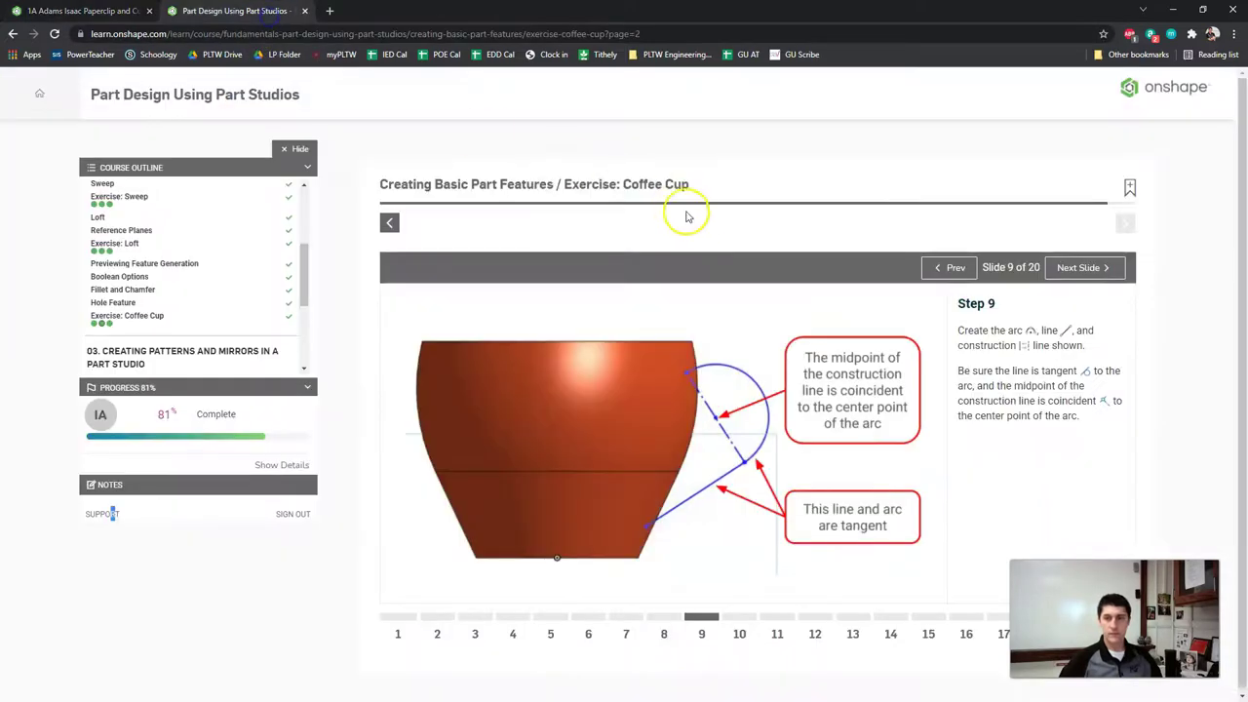
pyautogui.click(745, 625)
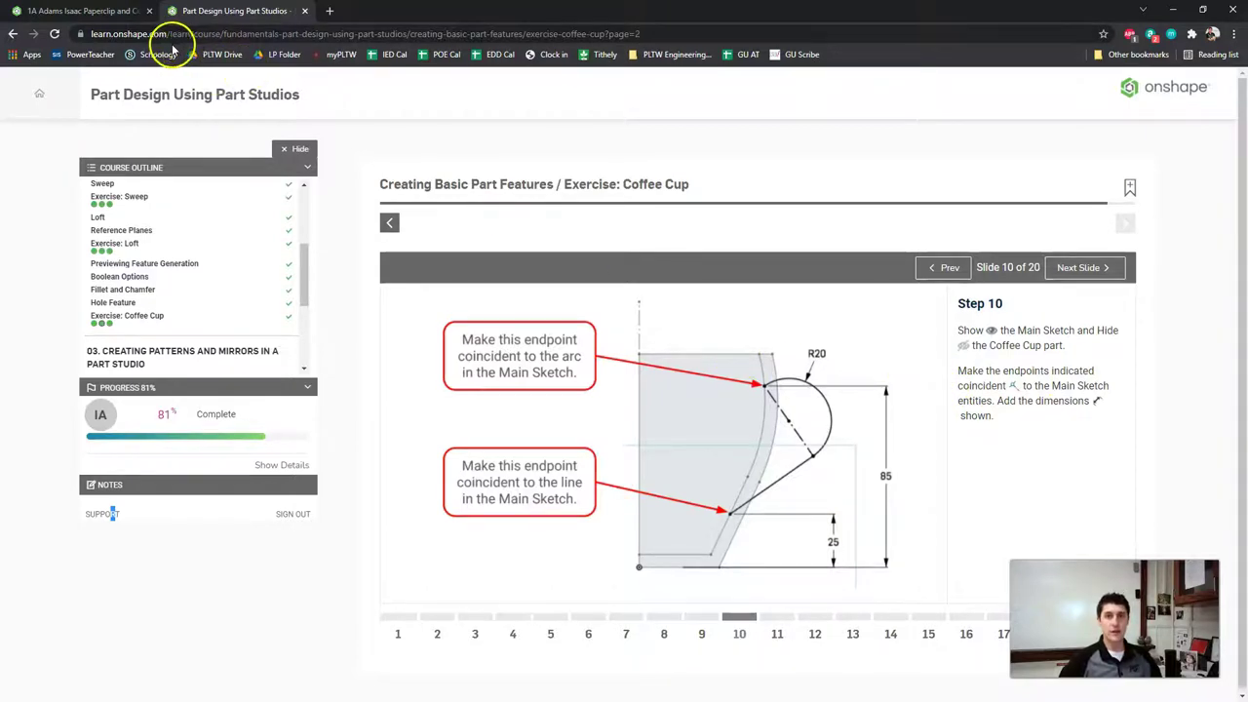
pyautogui.click(95, 14)
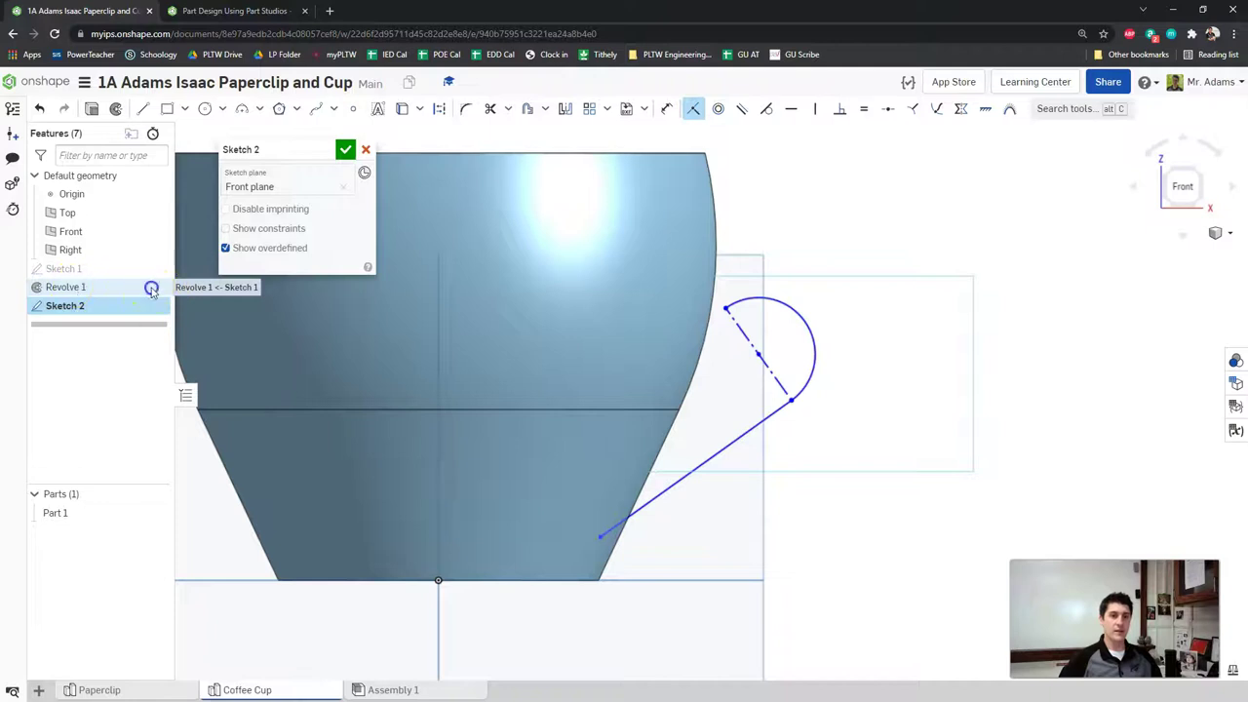
# Step: Accept the handle sketch and show Sketch 1, the main cup profile, in the model
pyautogui.moveTo(158, 275)
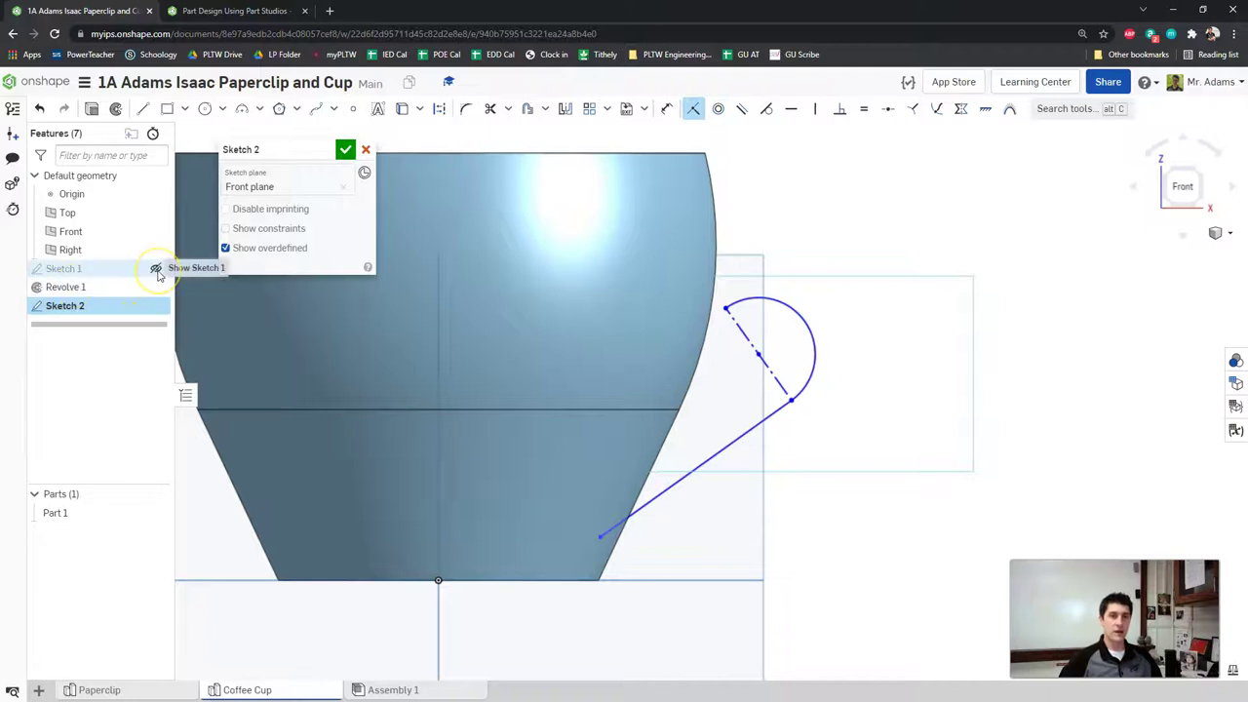
pyautogui.click(346, 151)
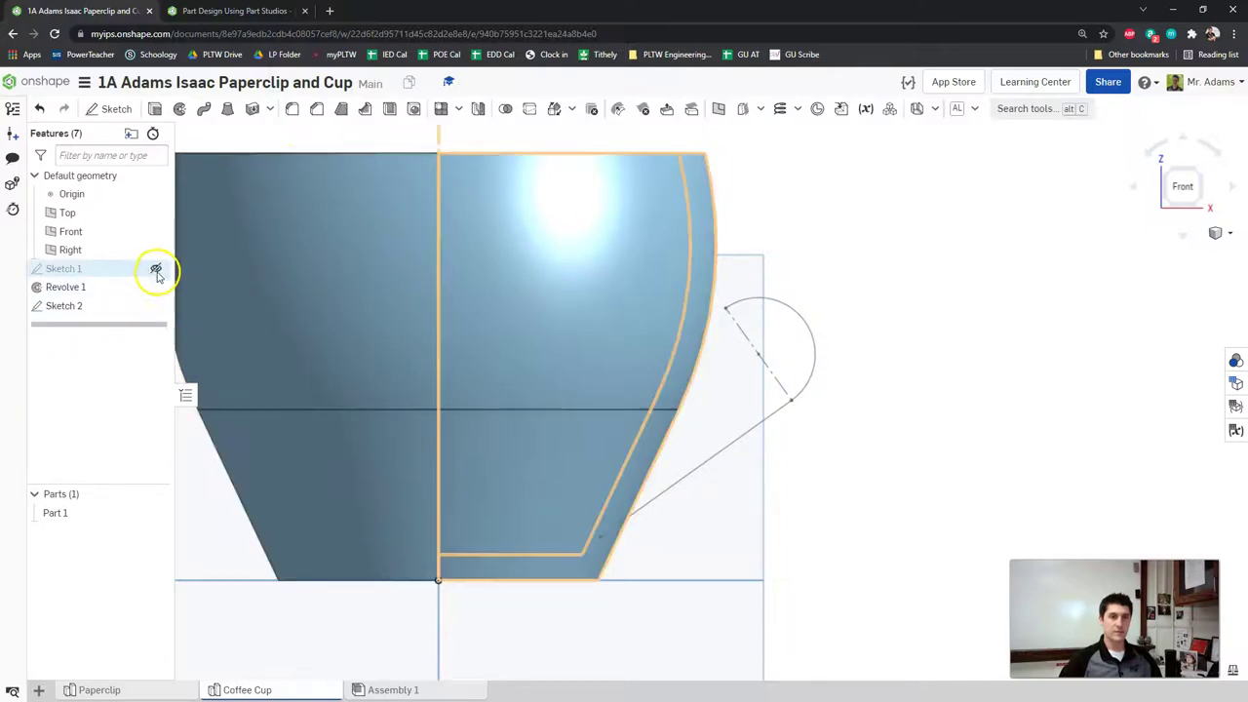
pyautogui.moveTo(161, 278)
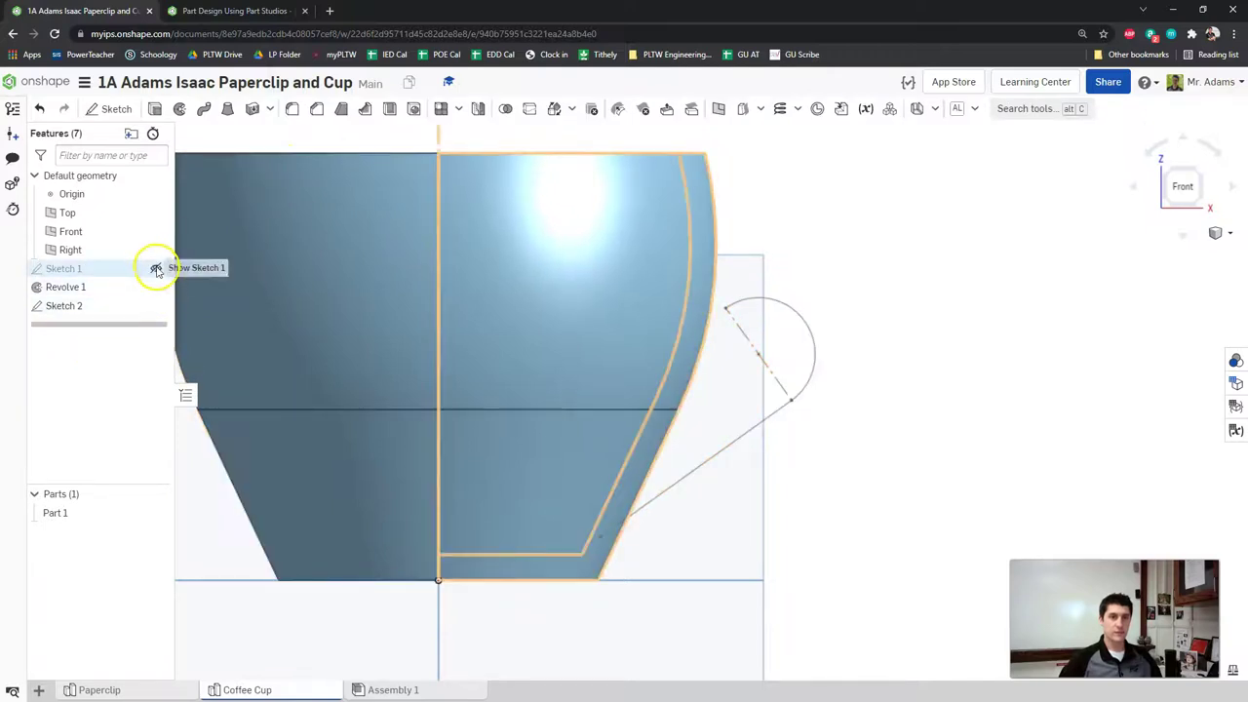
pyautogui.click(97, 287)
pyautogui.rightClick(158, 291)
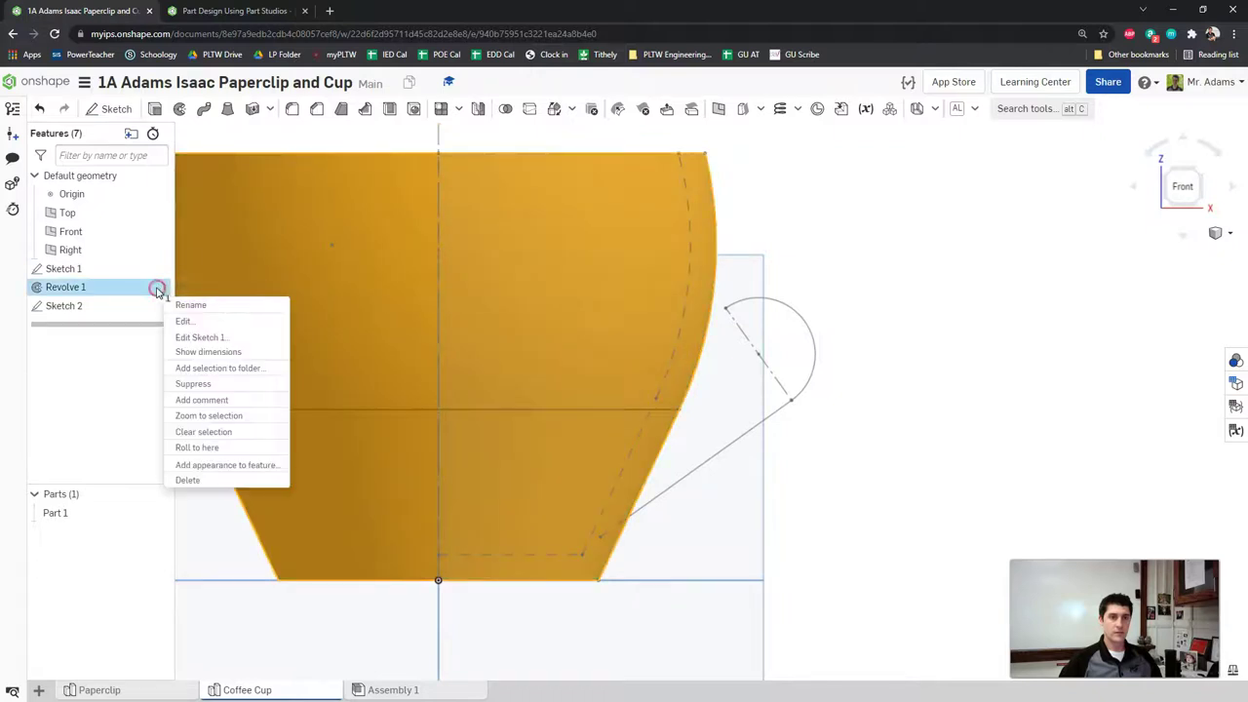
pyautogui.click(146, 290)
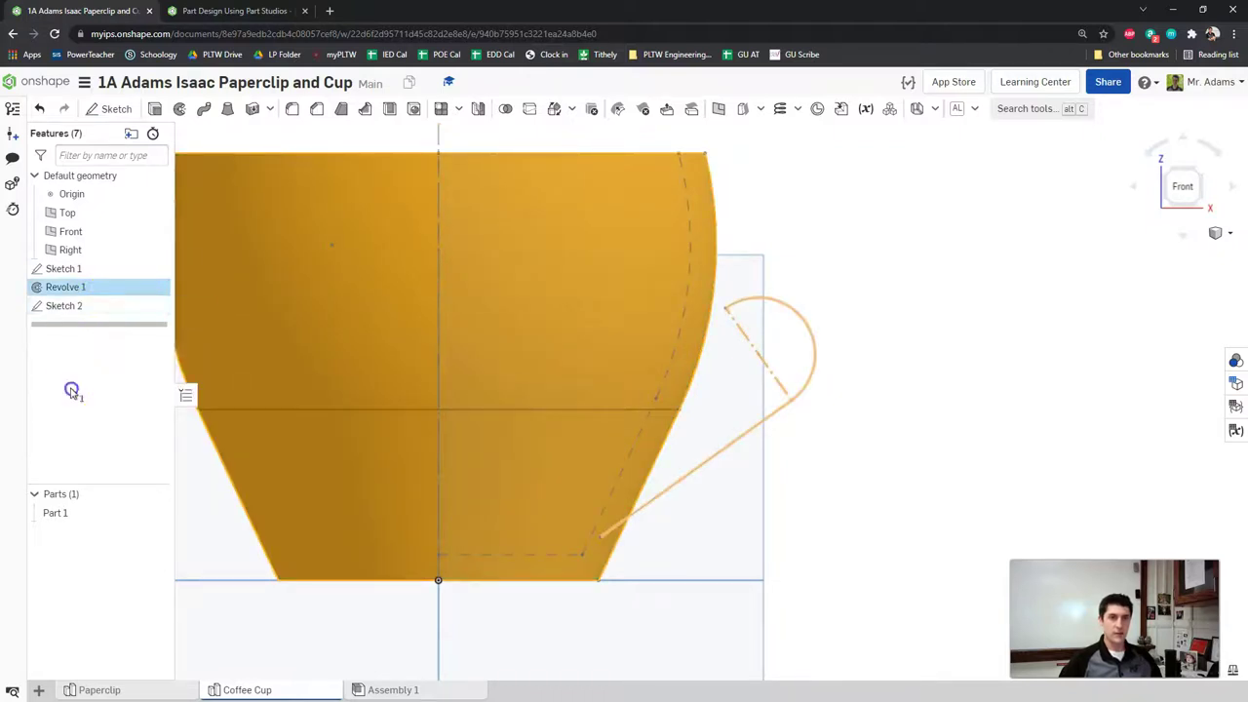
# Step: Reopen Sketch 2 for editing and orient the view to Front around the handle and cup wall
pyautogui.doubleClick(86, 307)
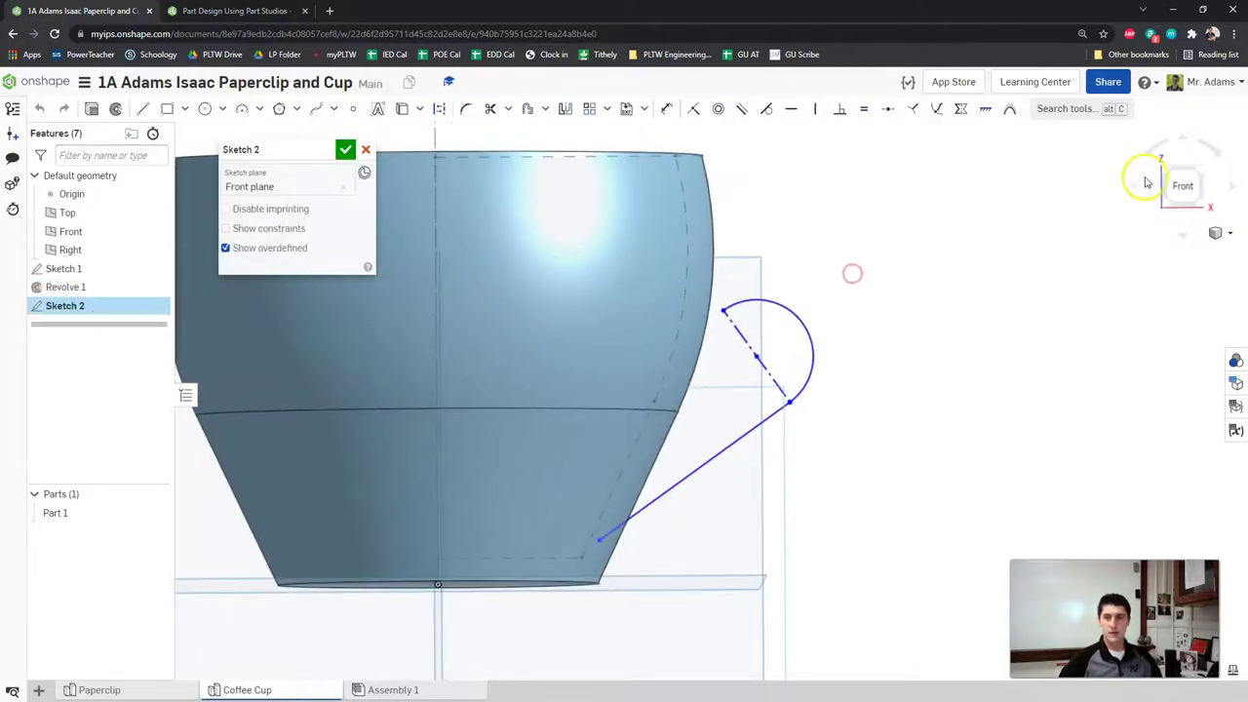
pyautogui.click(1182, 185)
pyautogui.scroll(5, 654, 244)
pyautogui.scroll(-2, 732, 292)
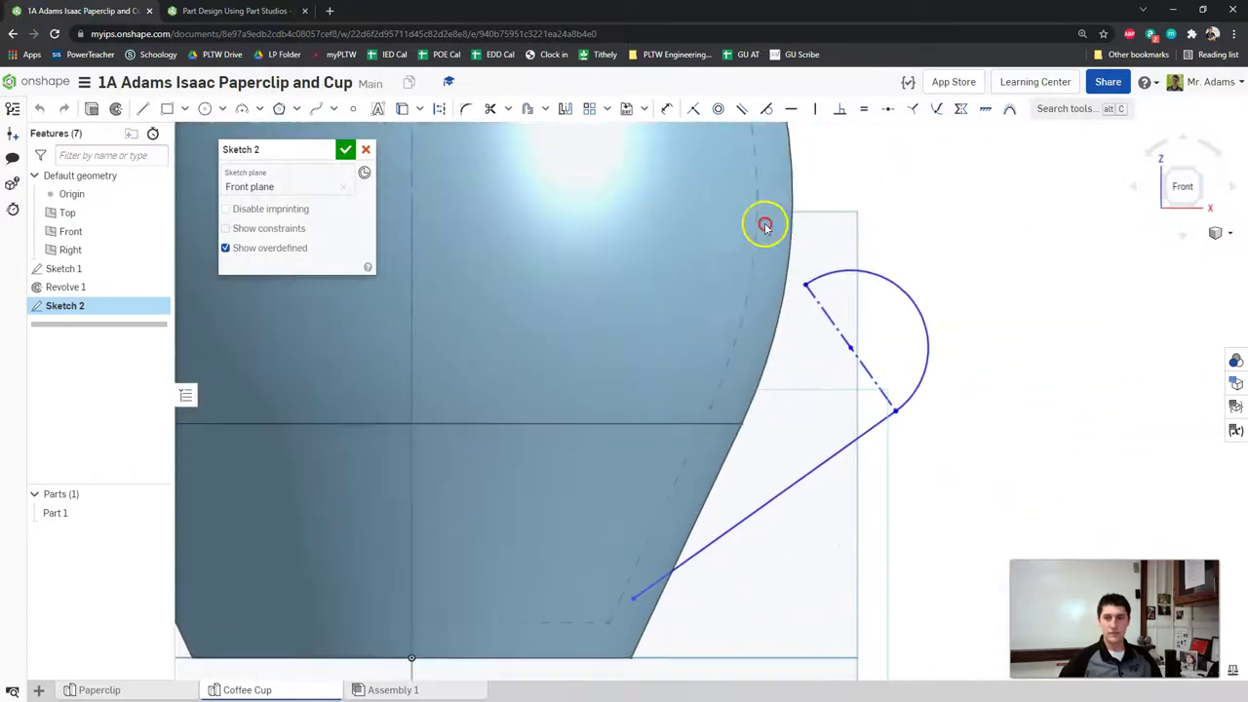
pyautogui.scroll(4, 766, 225)
pyautogui.scroll(-1, 770, 277)
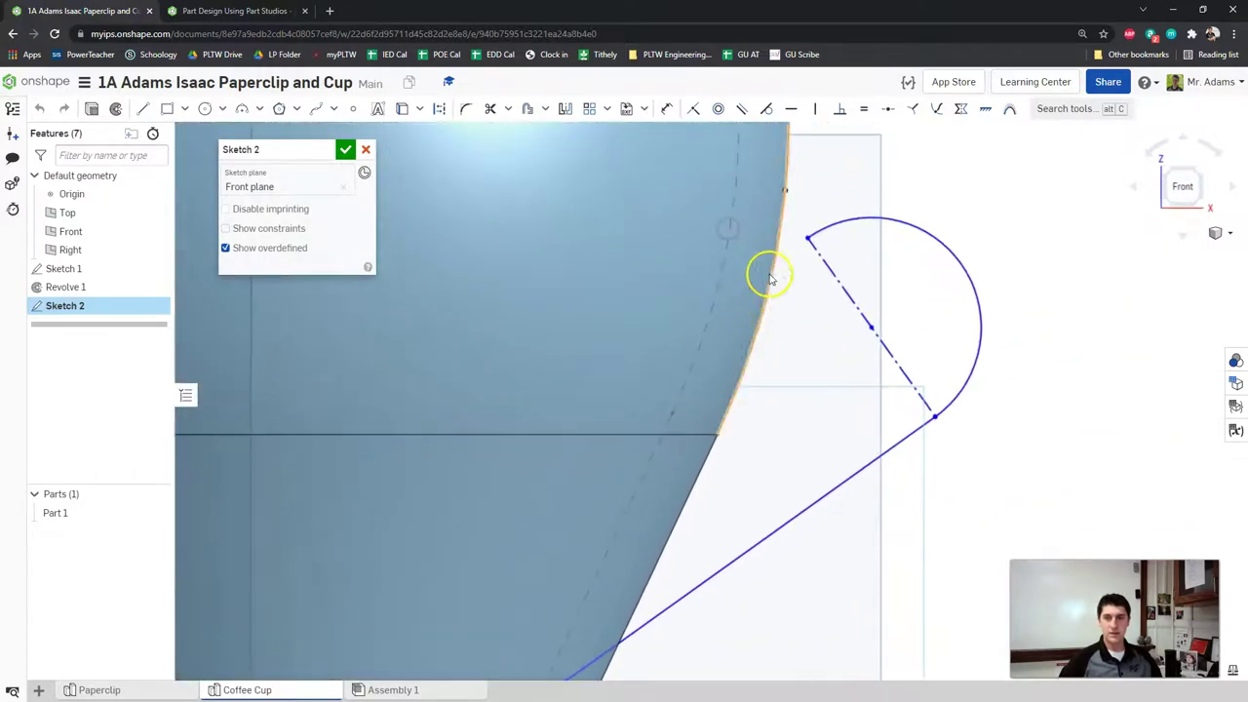
# Step: Recheck slide 10 and add a Coincident constraint between the handle arc's upper endpoint and the inner wall arc of Sketch 1
pyautogui.scroll(-1, 732, 241)
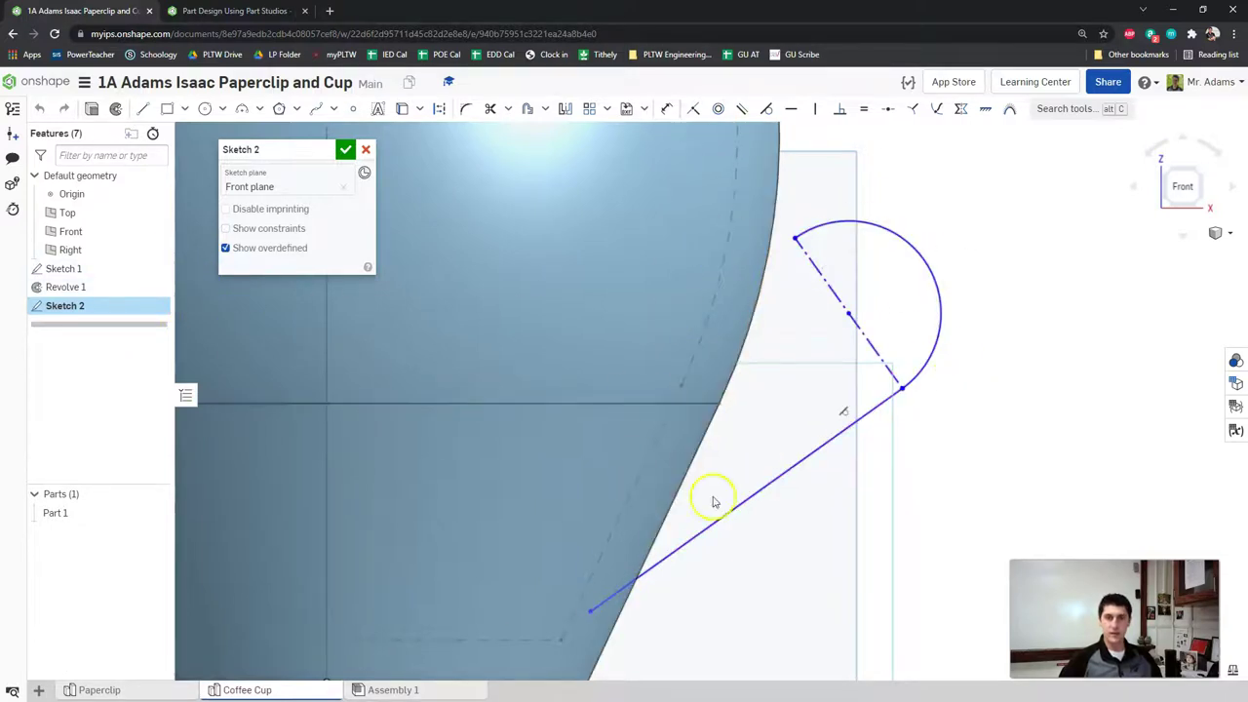
pyautogui.click(227, 11)
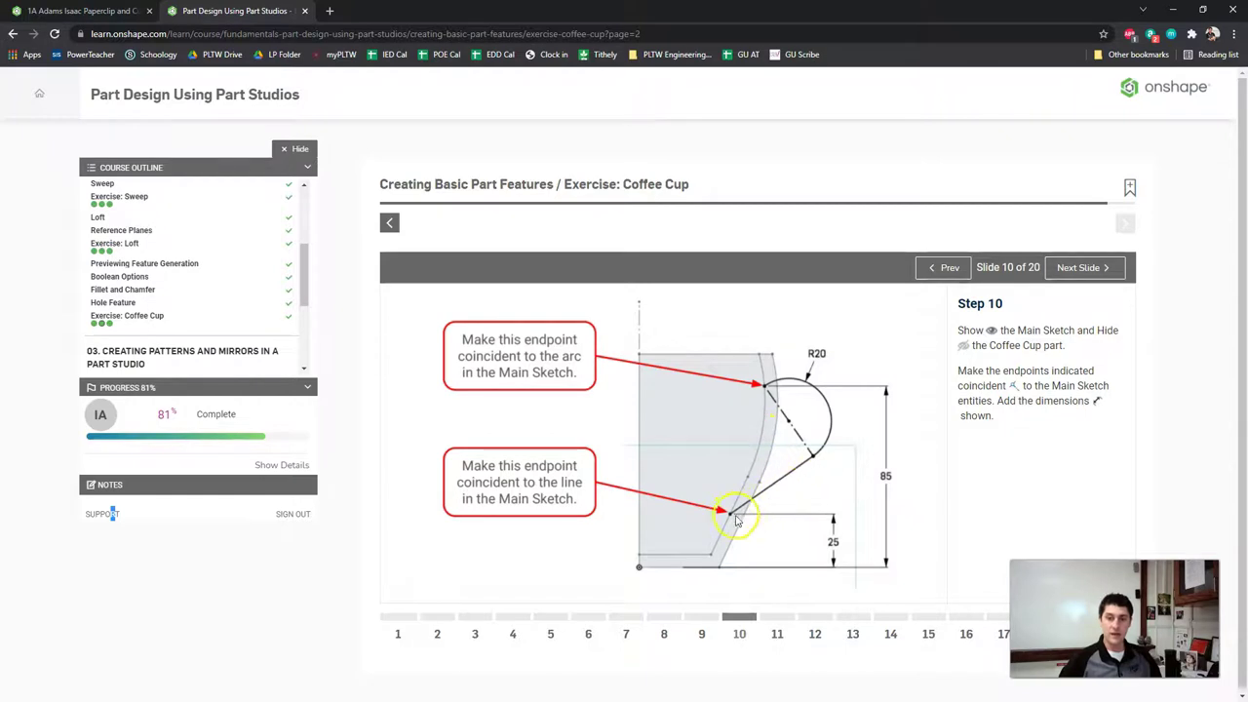
pyautogui.click(83, 11)
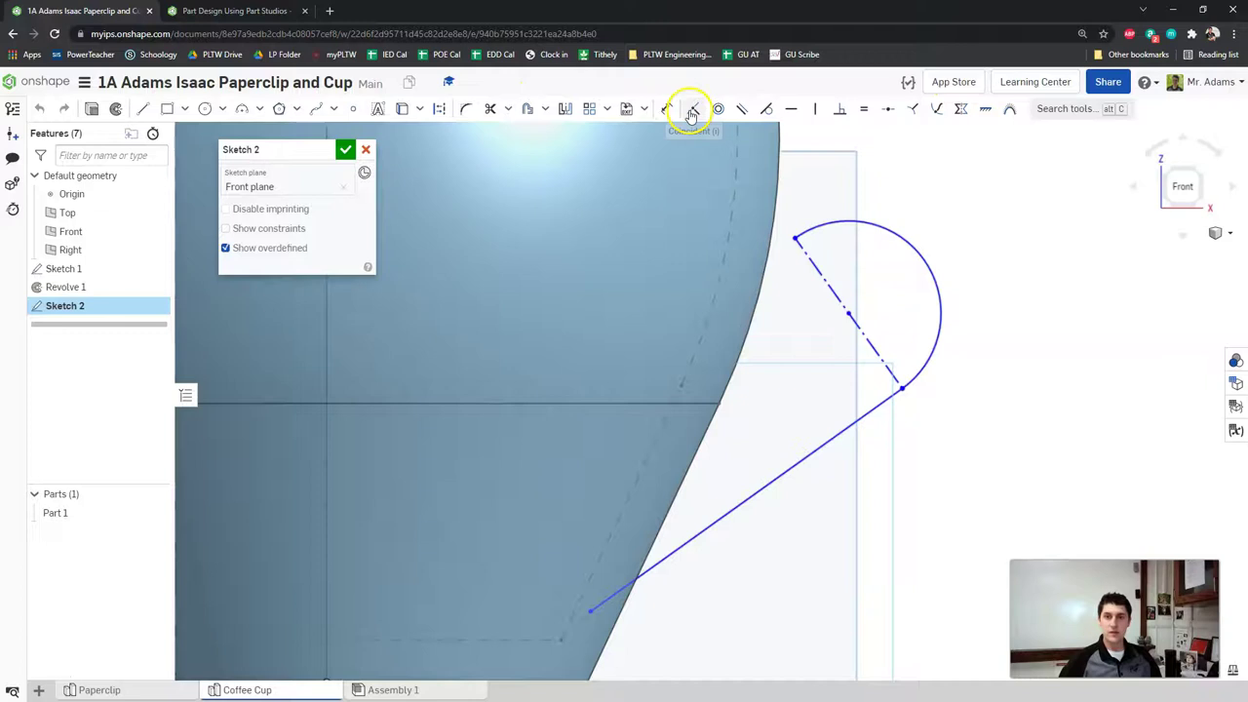
pyautogui.click(690, 110)
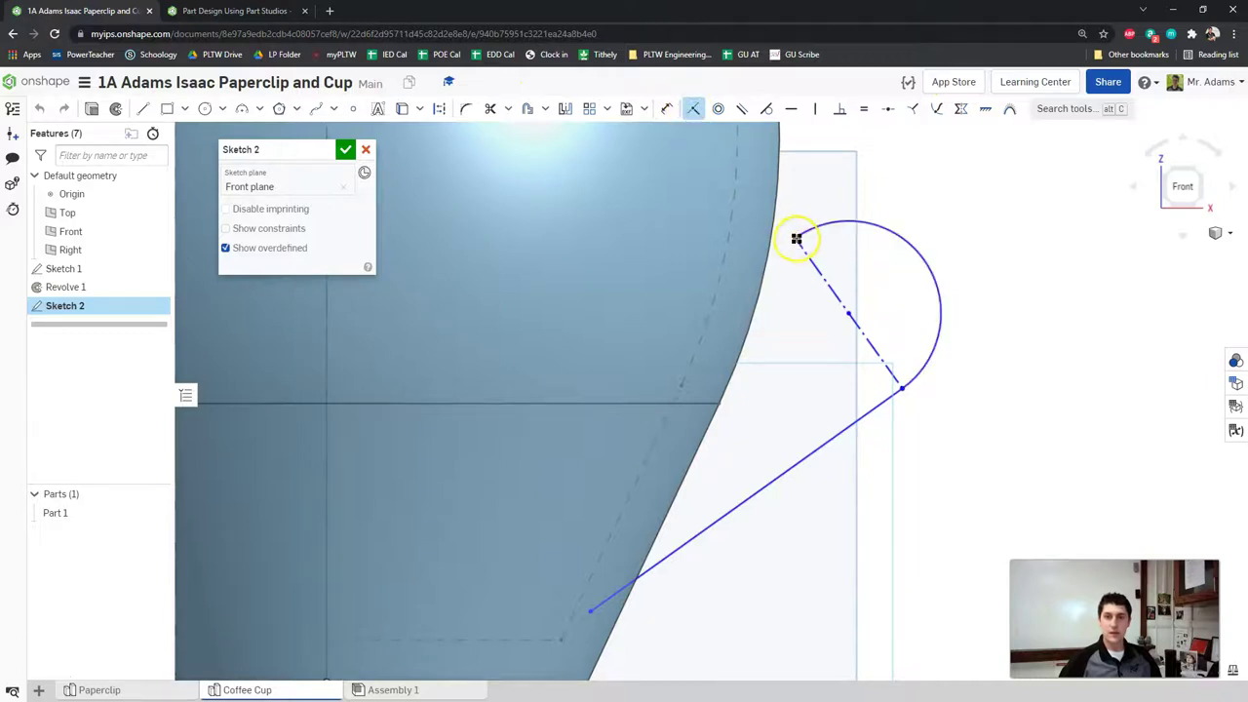
pyautogui.click(797, 240)
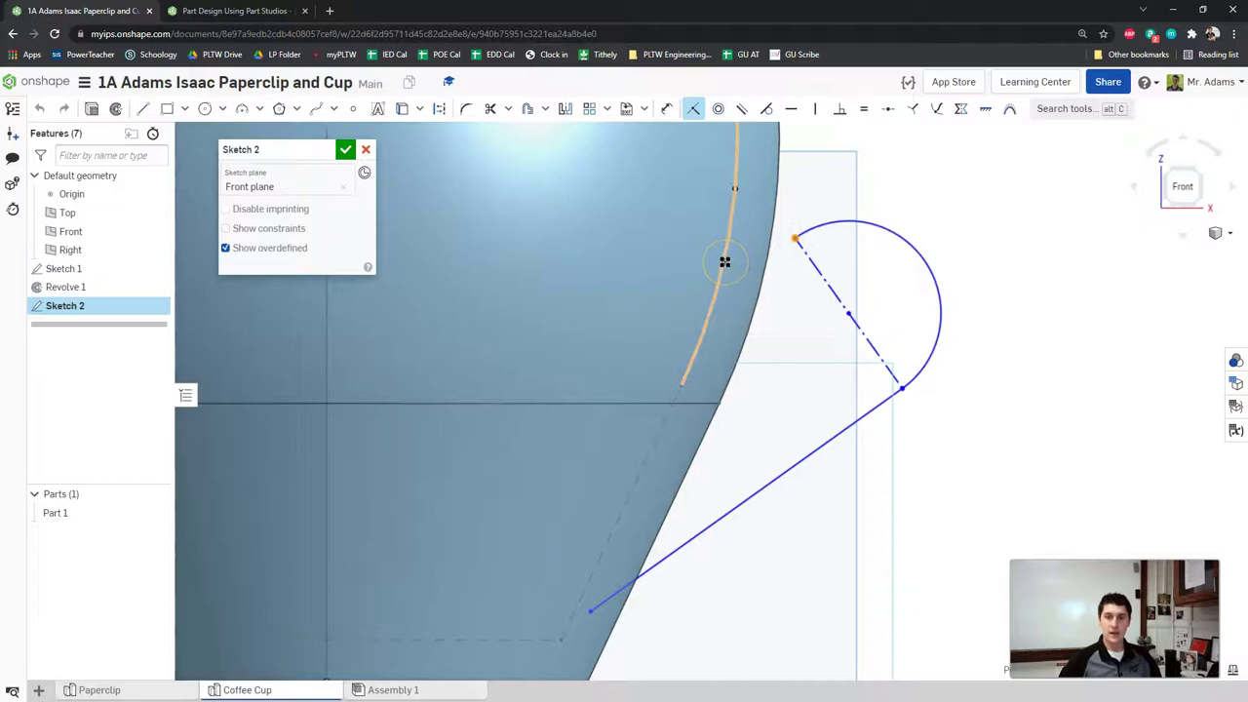
pyautogui.click(724, 261)
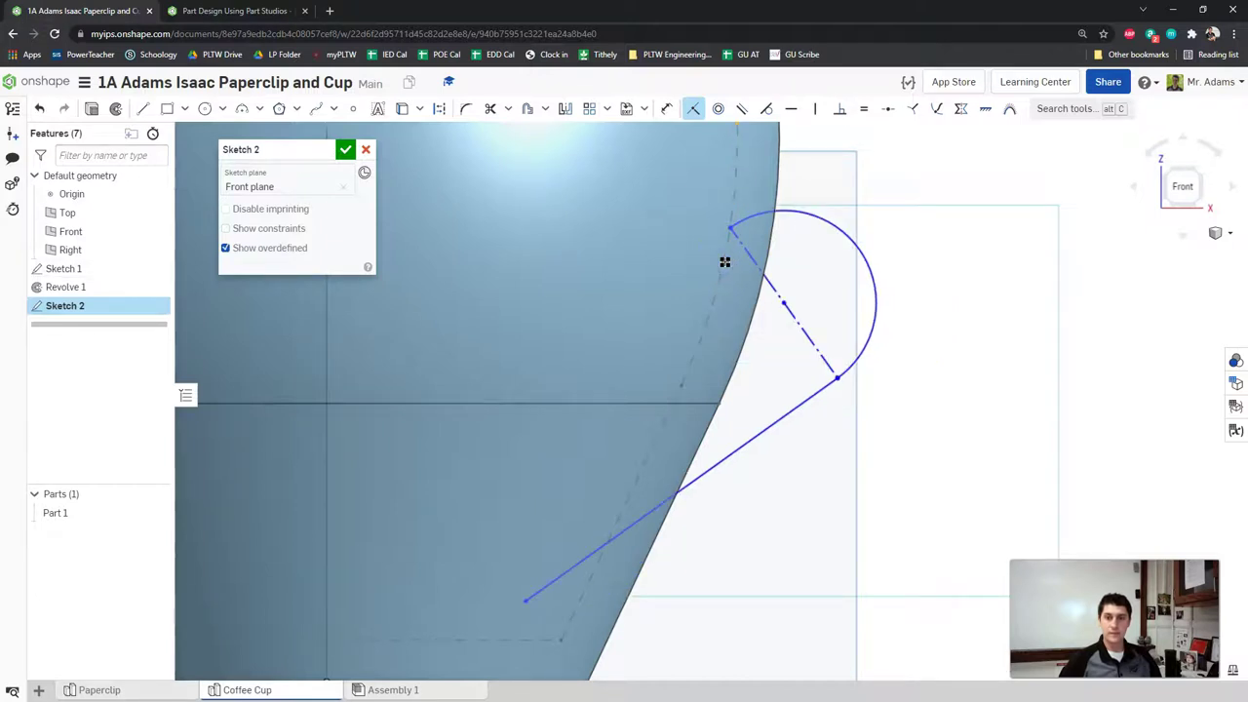
# Step: Make the handle line's lower endpoint coincident with the slanted inner wall line of Sketch 1
pyautogui.click(527, 600)
pyautogui.click(600, 569)
pyautogui.scroll(2, 688, 546)
pyautogui.scroll(-5, 766, 390)
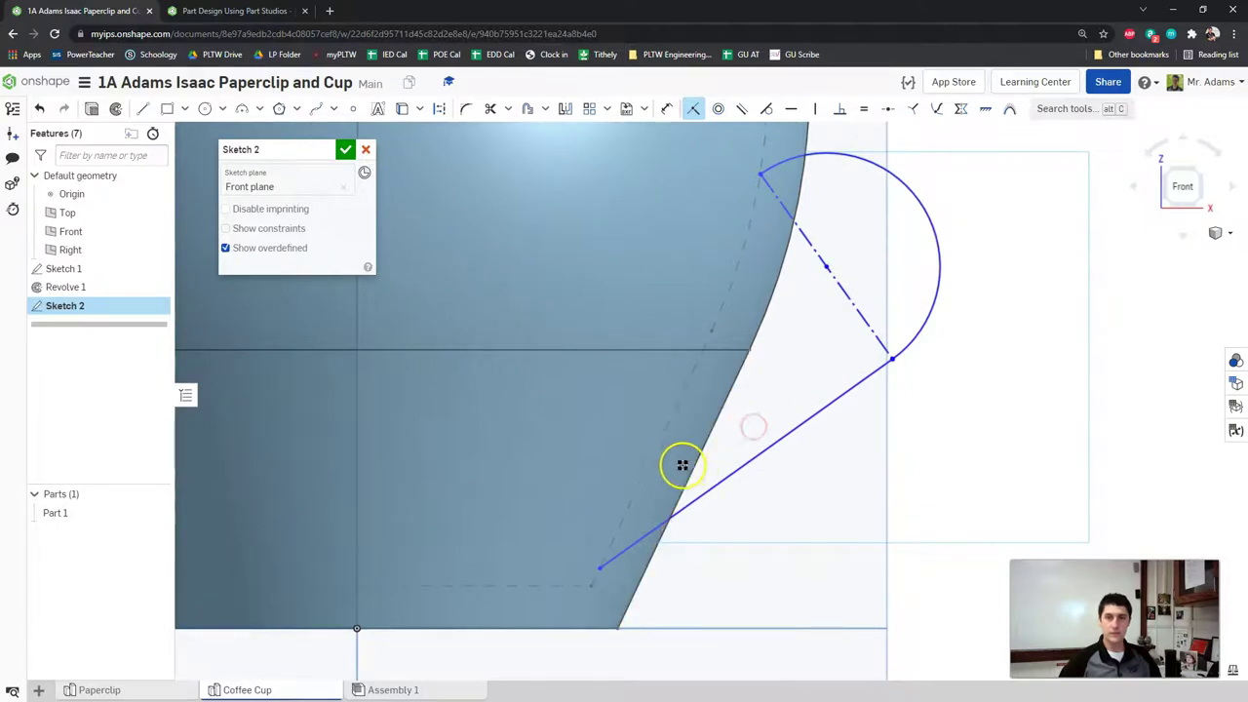
pyautogui.scroll(3, 916, 354)
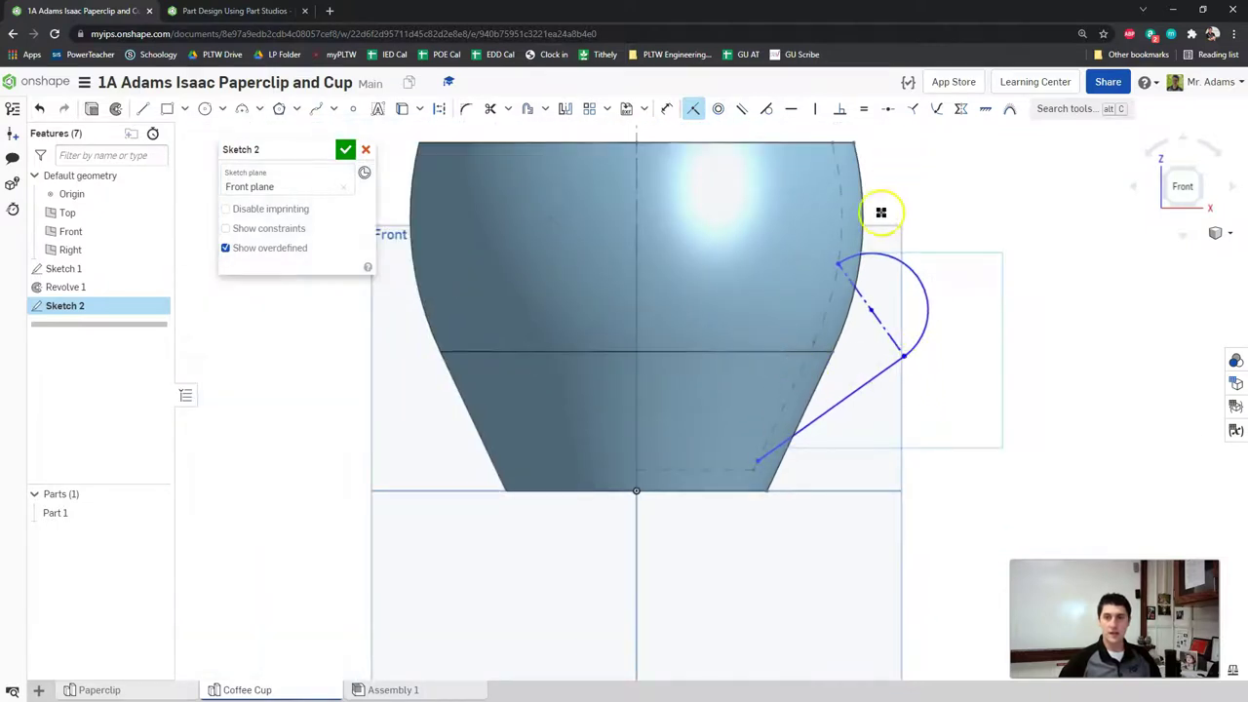
pyautogui.scroll(-3, 987, 332)
pyautogui.scroll(1, 980, 332)
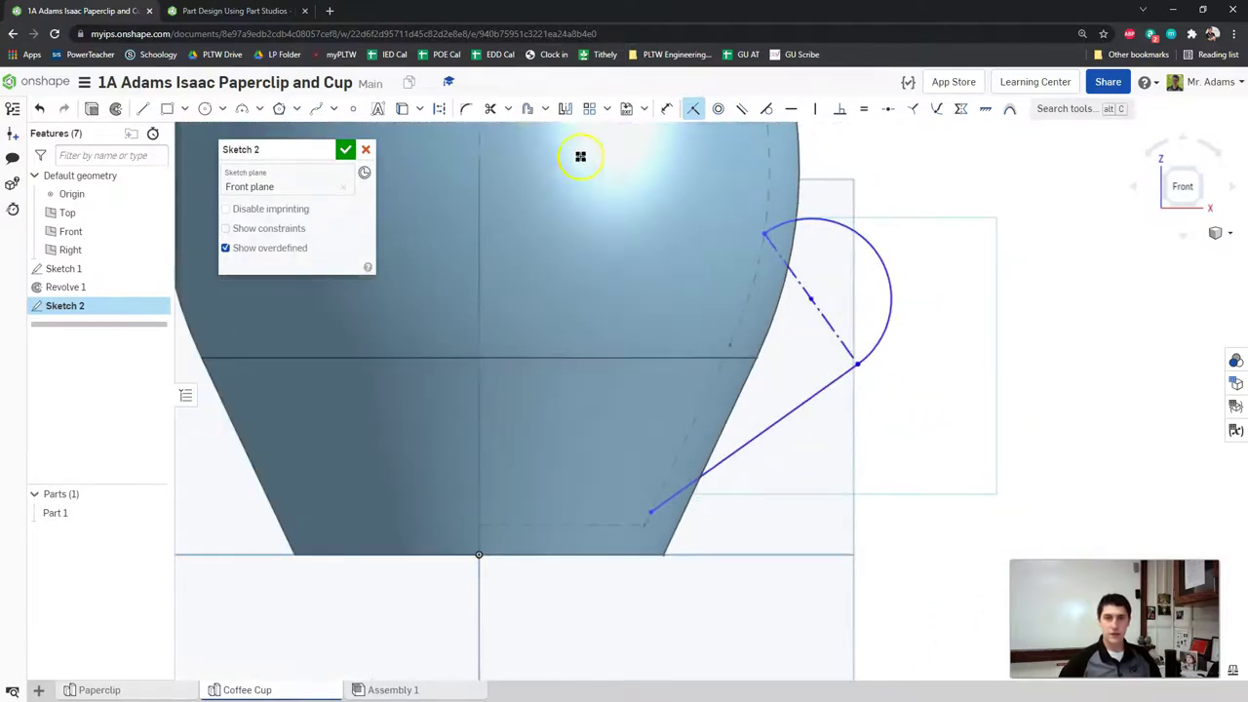
# Step: Check slide 10 for the dimensions and set the lower endpoint's vertical distance from the cup base to 25 mm
pyautogui.click(249, 12)
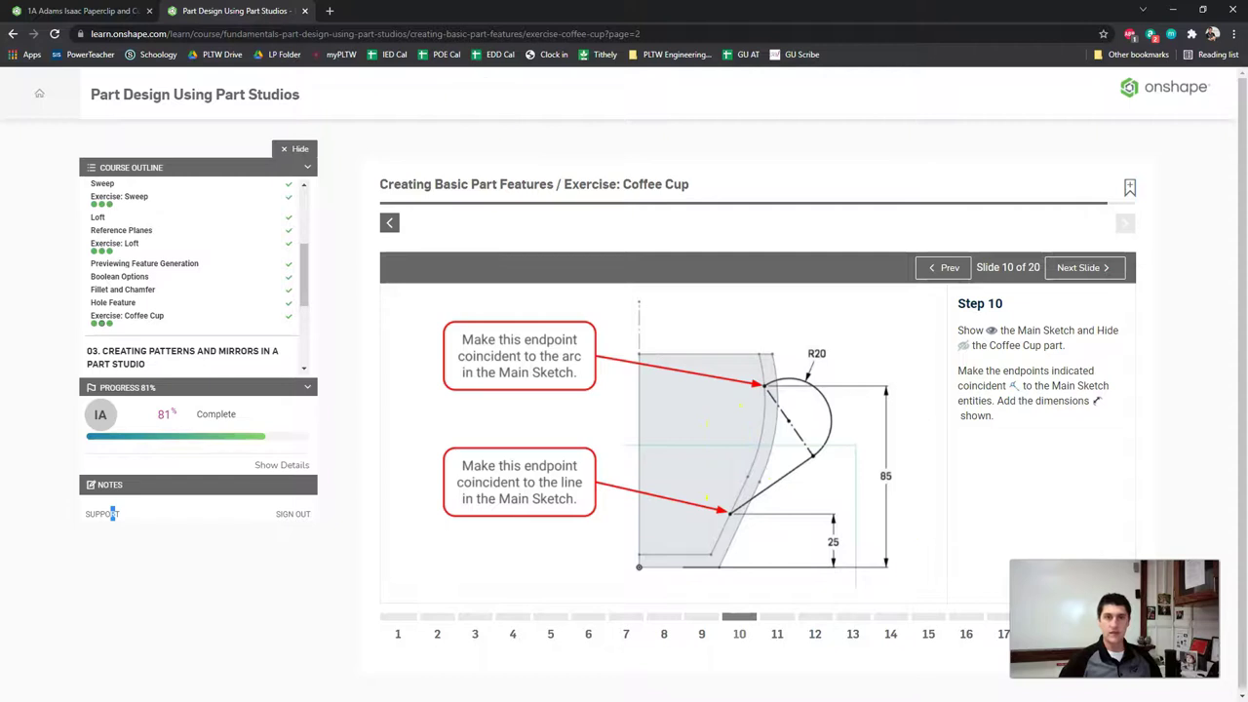
pyautogui.click(93, 10)
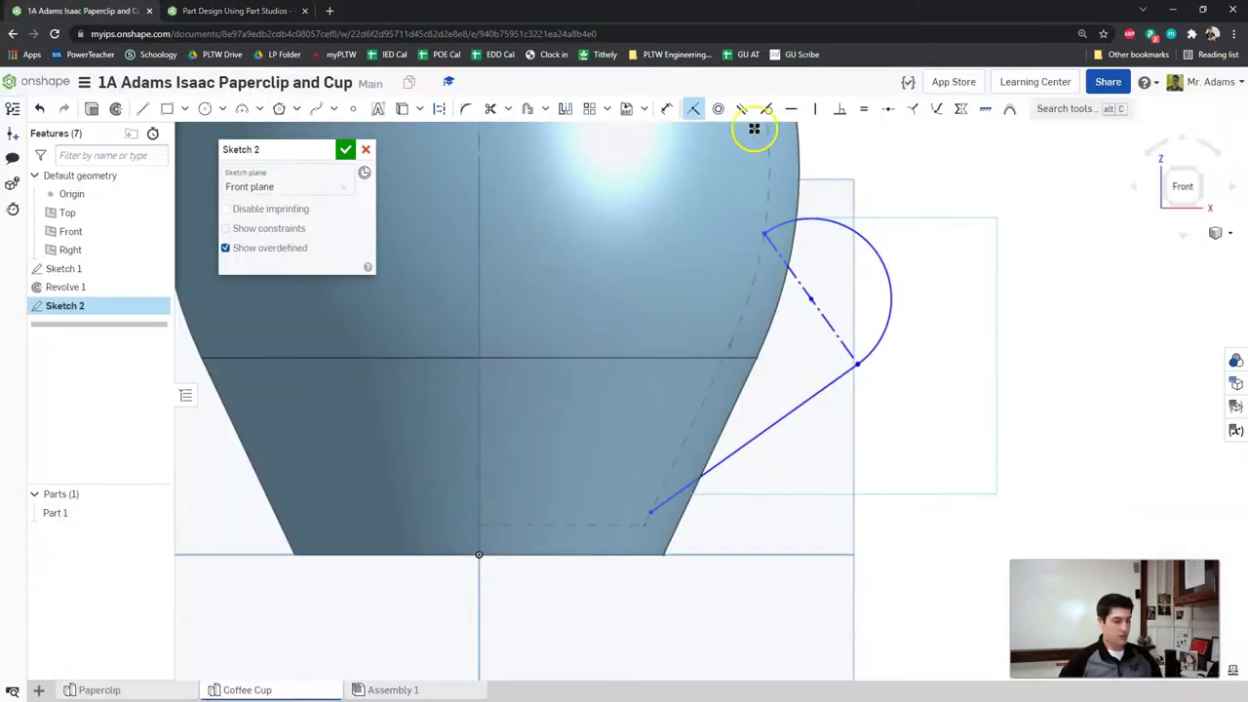
pyautogui.press('u')
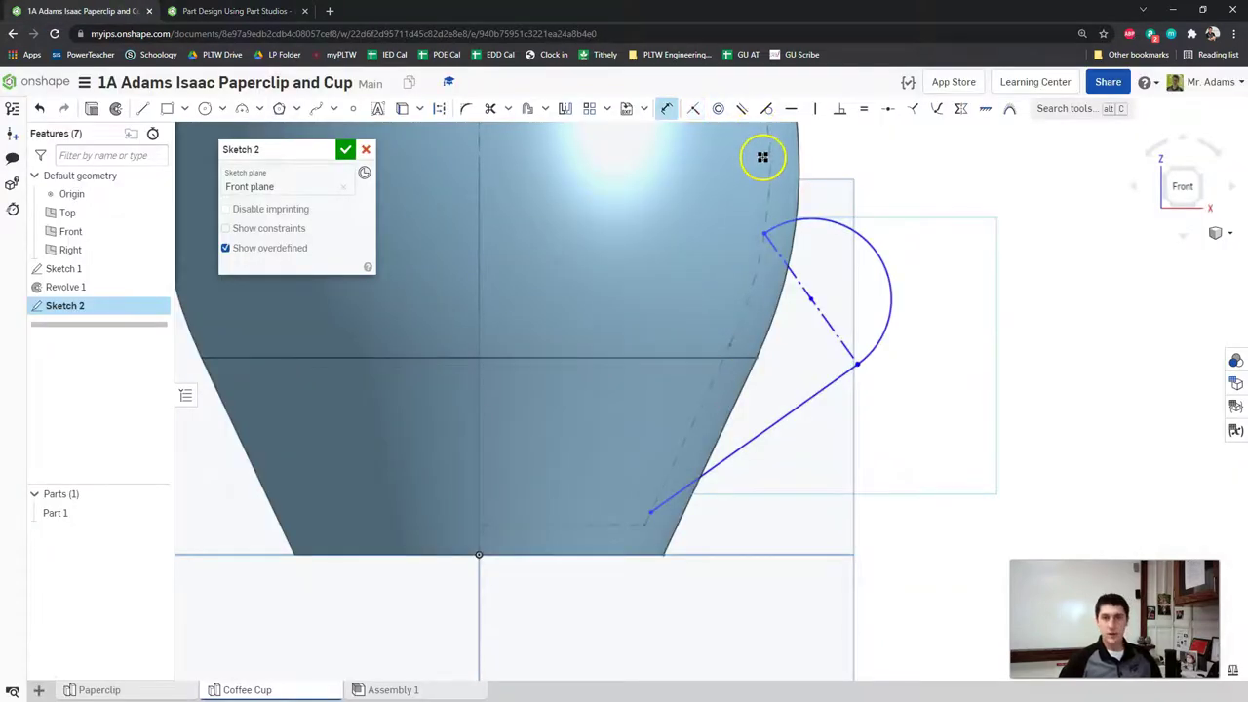
pyautogui.click(652, 512)
pyautogui.click(649, 553)
pyautogui.click(730, 540)
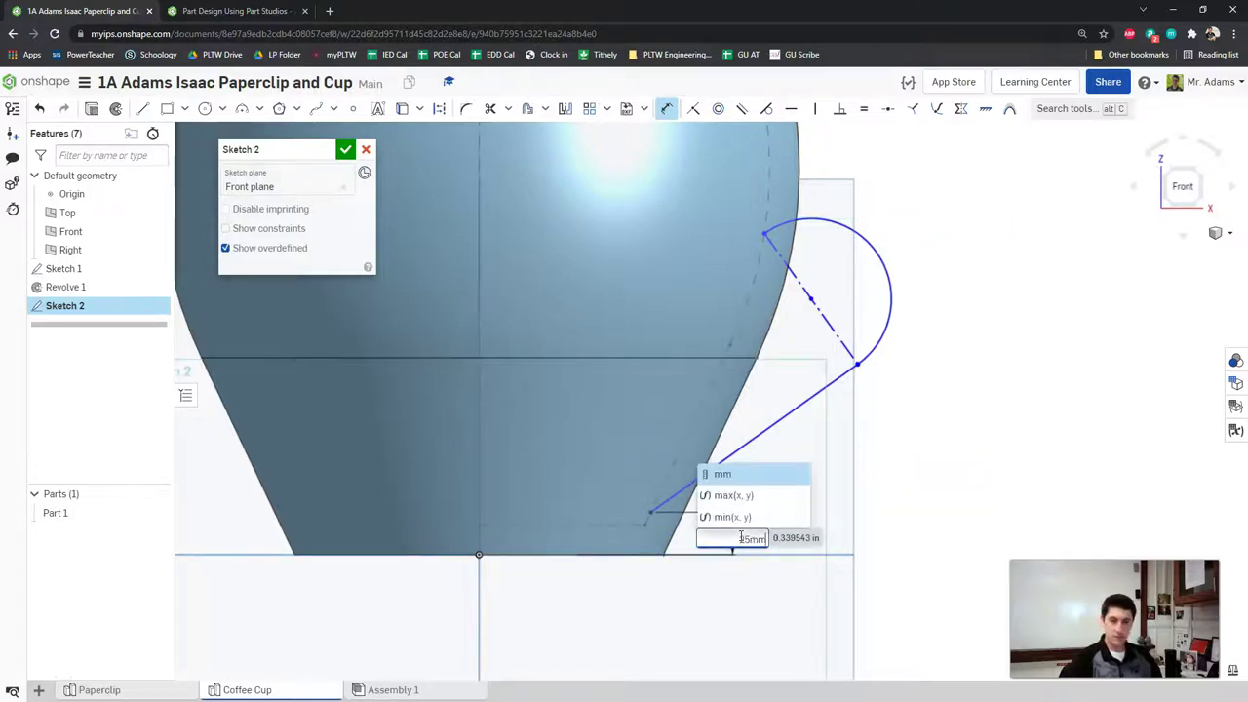
pyautogui.click(732, 512)
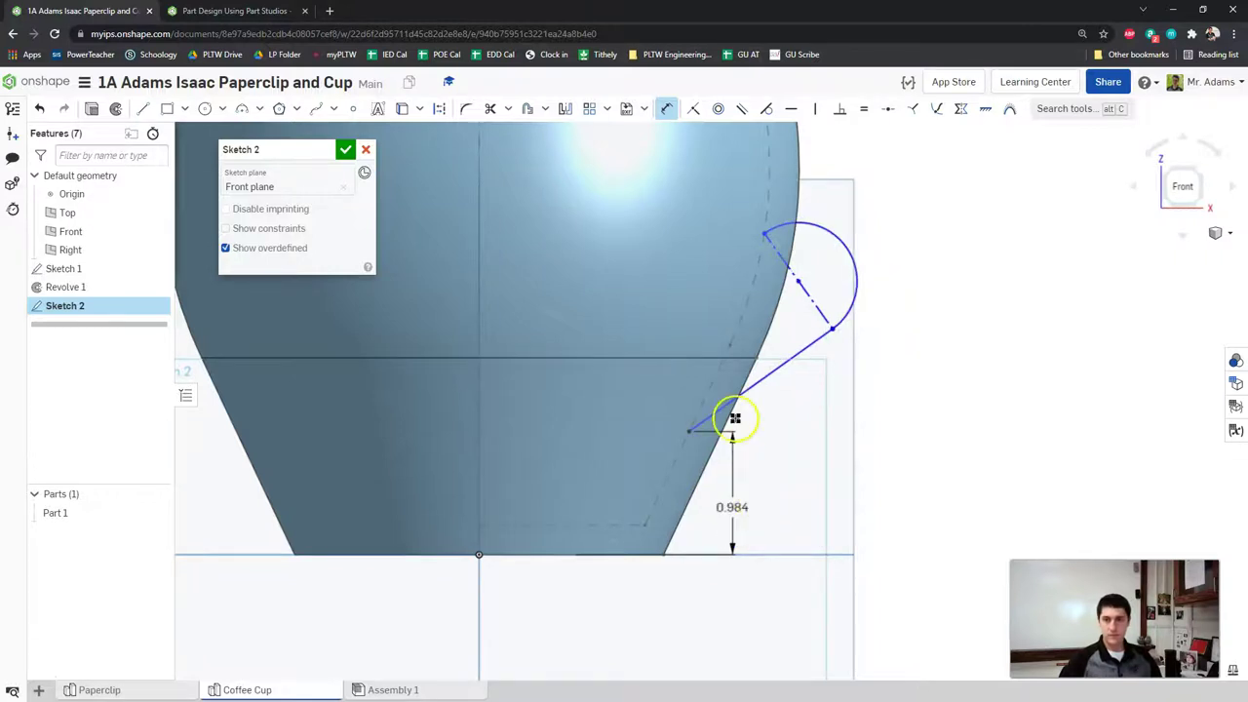
# Step: Dimension the arc's upper endpoint vertically from the cup base and set it to 85 mm, as given on slide 10
pyautogui.click(225, 11)
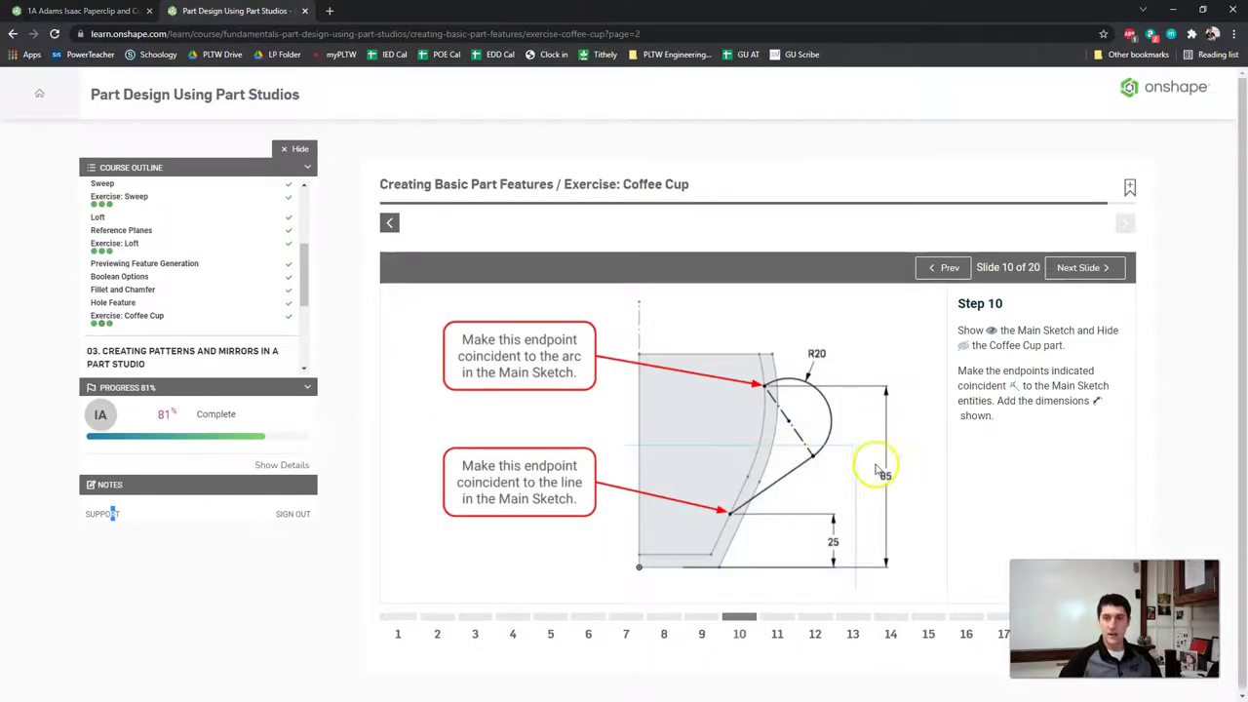
pyautogui.click(97, 10)
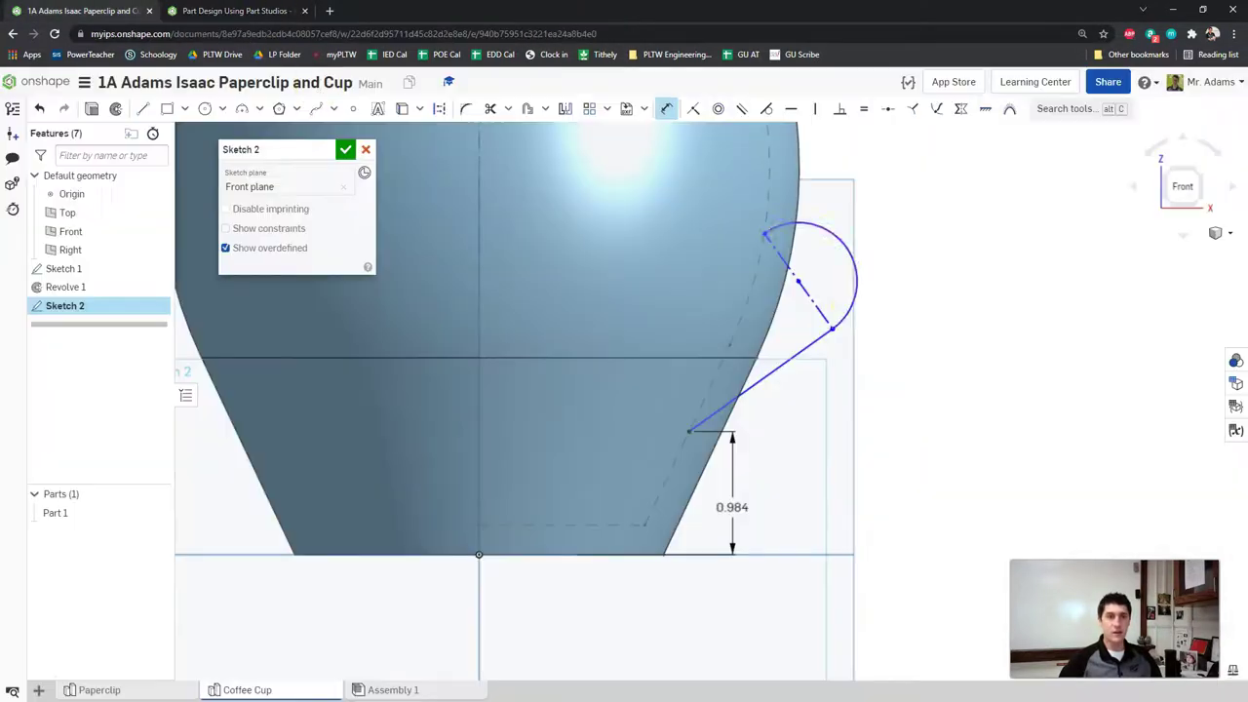
pyautogui.click(764, 234)
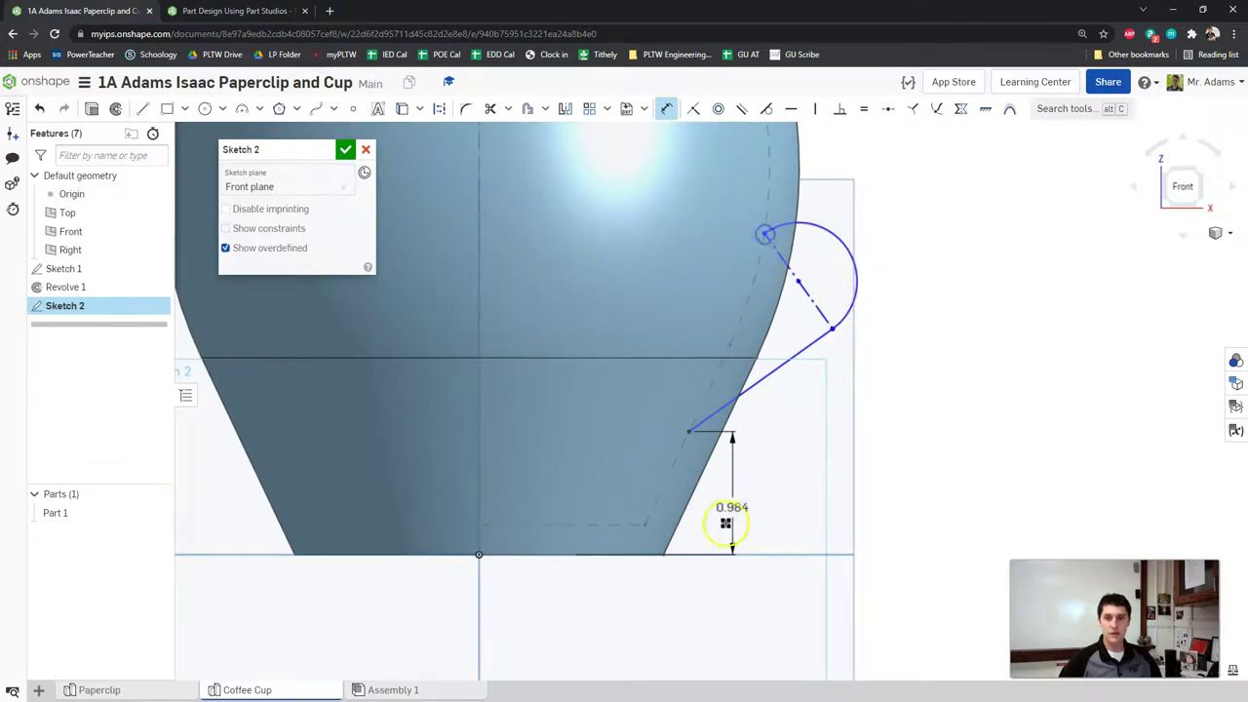
pyautogui.click(648, 553)
pyautogui.click(902, 472)
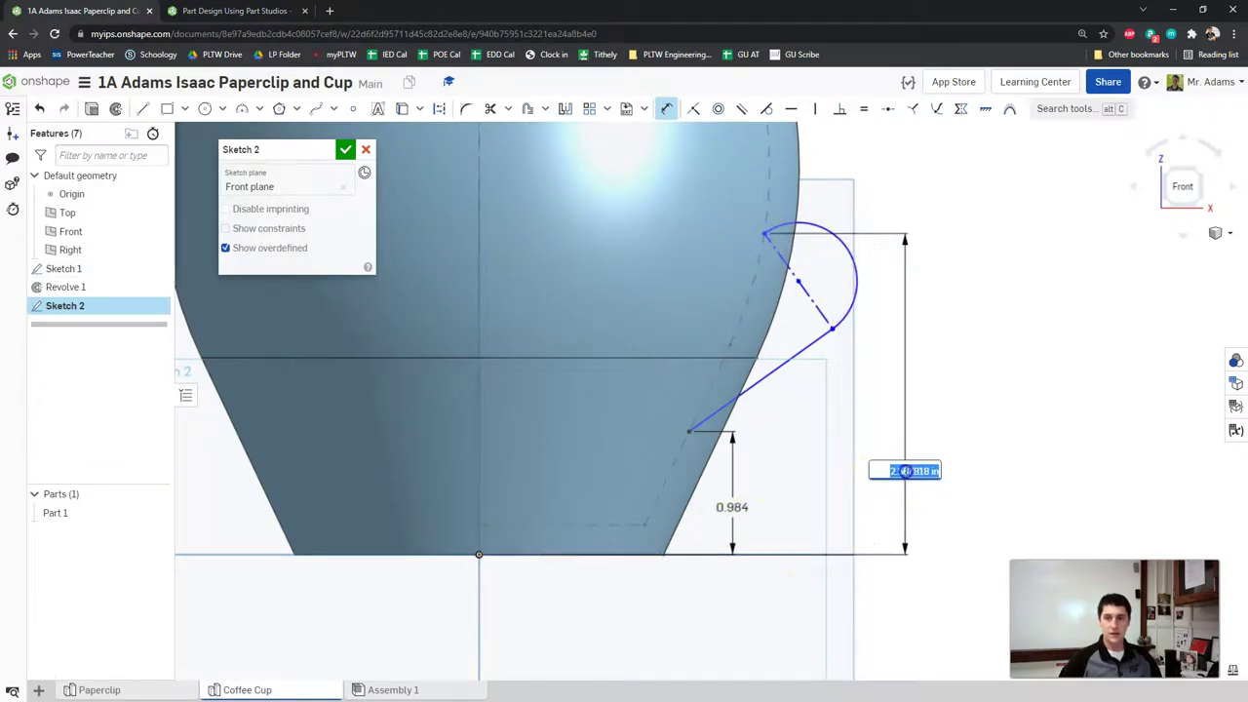
pyautogui.hotkey('ctrl', 'Tab')
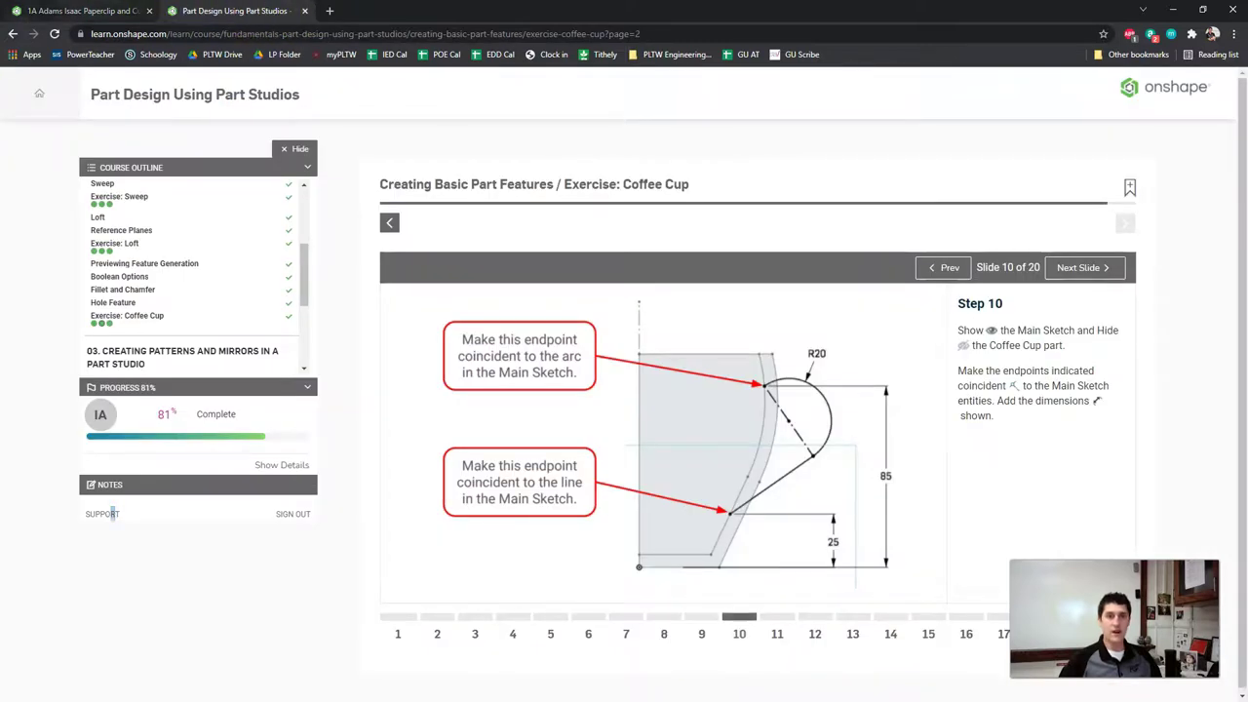
pyautogui.click(83, 11)
pyautogui.write('85mm')
pyautogui.press('Return')
pyautogui.scroll(-3, 906, 260)
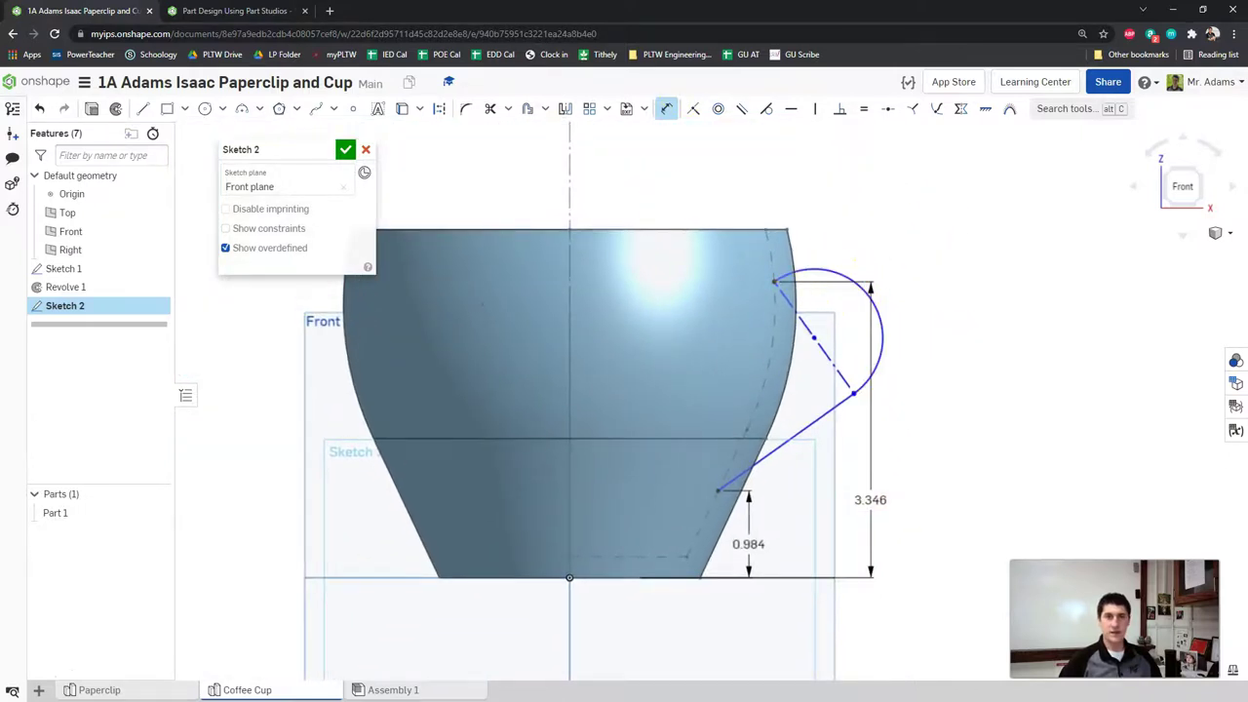
# Step: Dimension the handle arc's radius and set it to 20 mm, as given on slide 10
pyautogui.hotkey('ctrl', 'Tab')
pyautogui.click(117, 11)
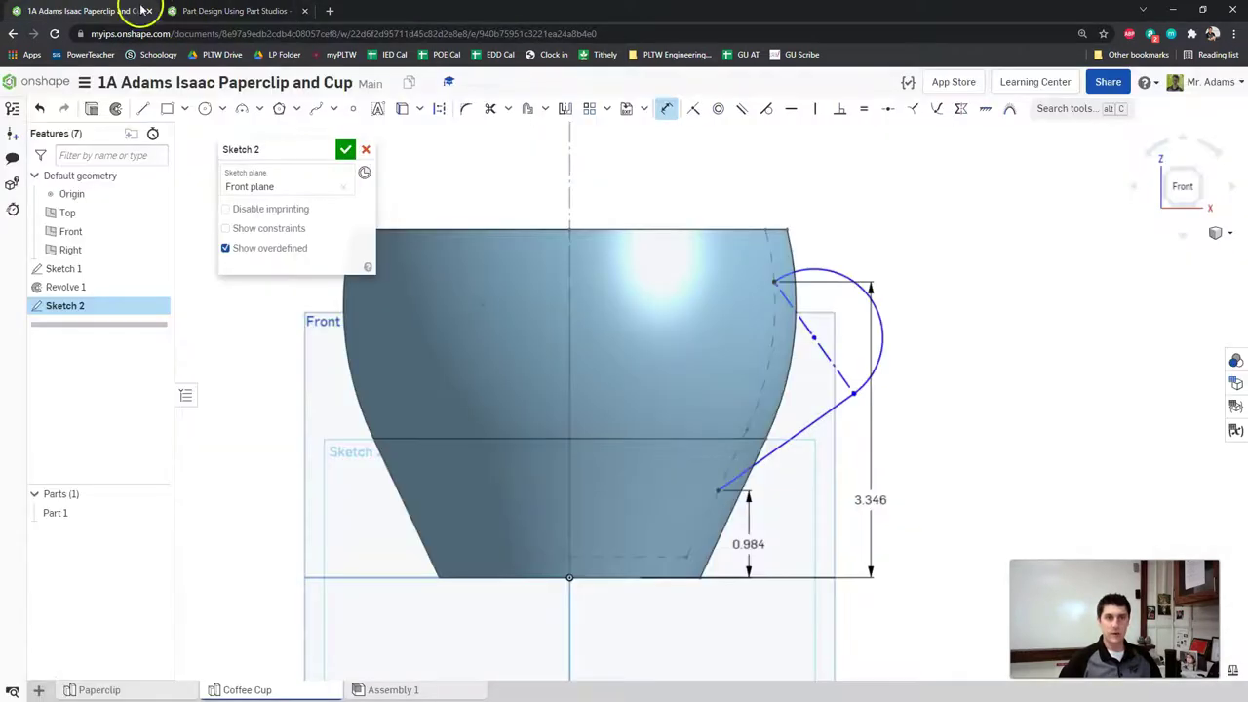
pyautogui.click(848, 273)
pyautogui.click(858, 232)
pyautogui.write('20mm')
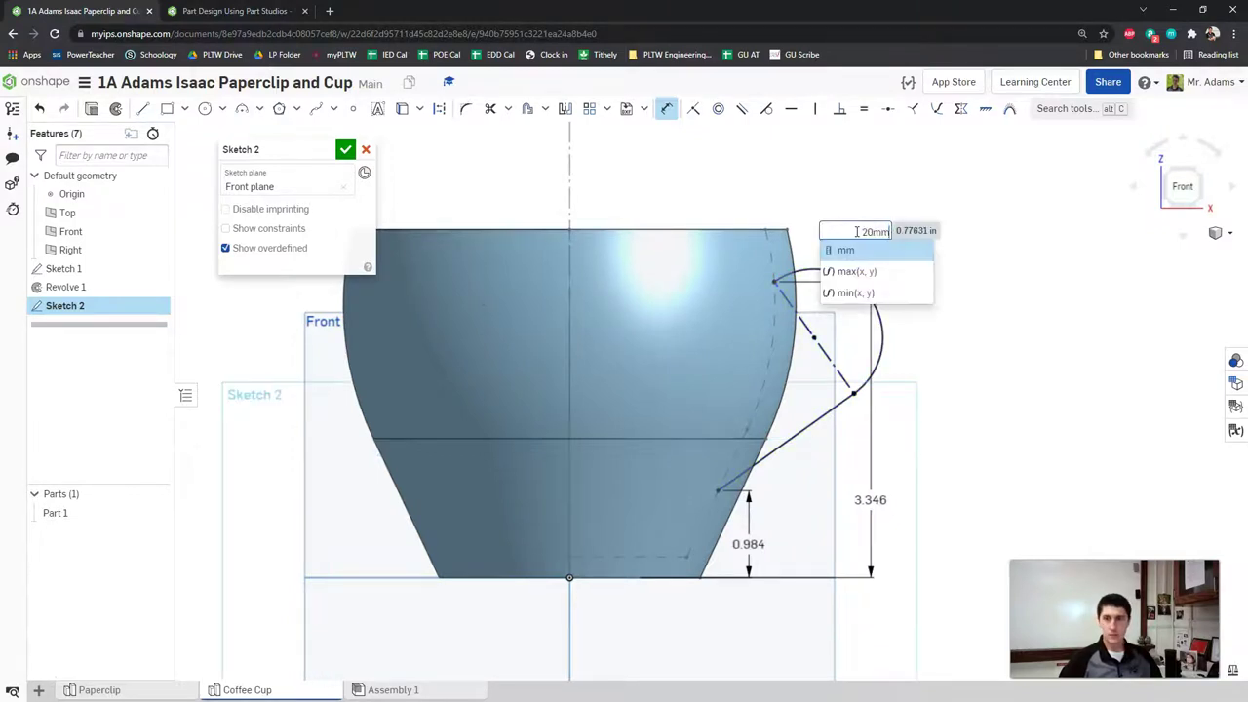
pyautogui.press('Return')
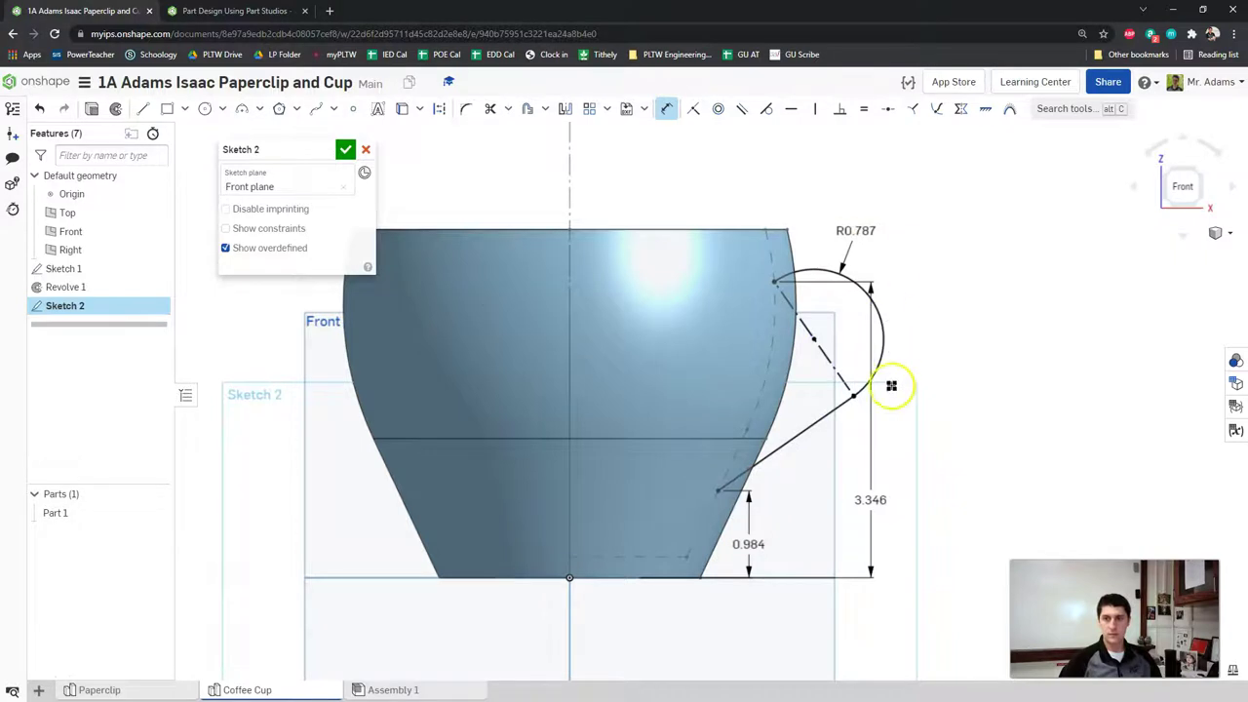
# Step: Exit dimensioning and move the upper endpoint's height dimension and the arc's radius dimension outside the handle
pyautogui.press('Escape')
pyautogui.moveTo(870, 499); pyautogui.dragTo(955, 410)
pyautogui.moveTo(855, 232); pyautogui.dragTo(924, 332)
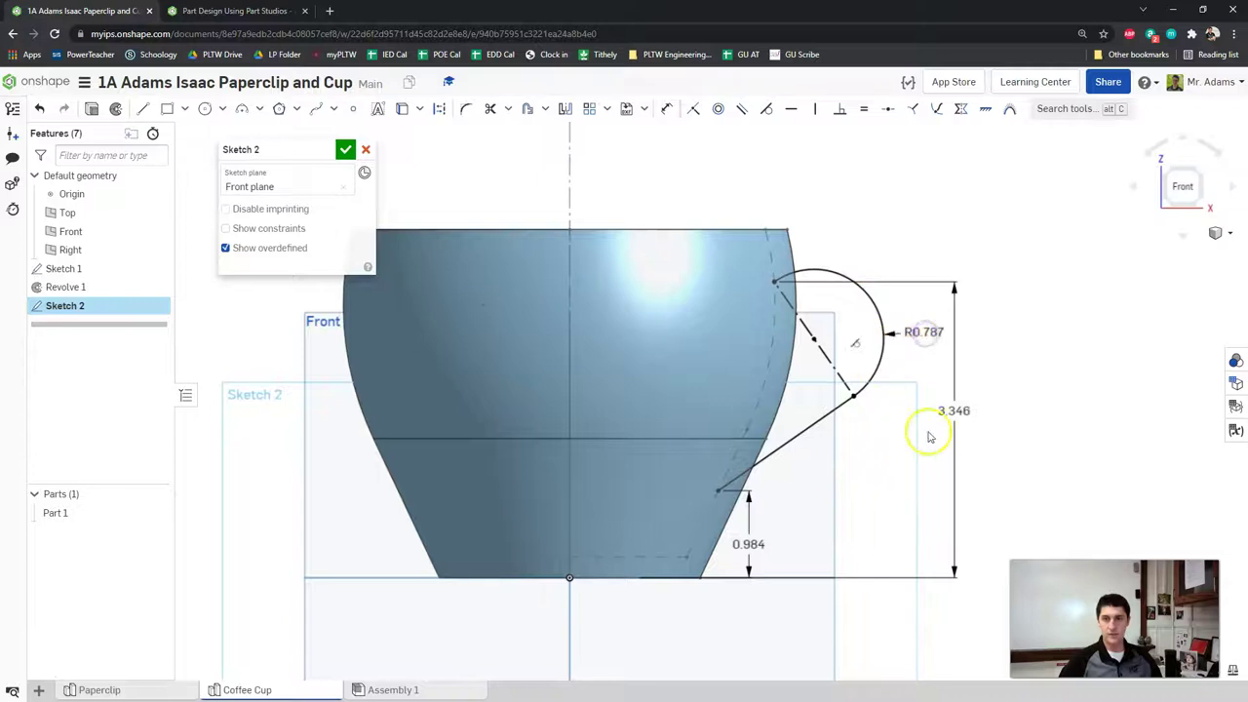
# Step: Read slide 11 of the Coffee Cup exercise and accept the handle path sketch in the part studio
pyautogui.hotkey('ctrl', 'Tab')
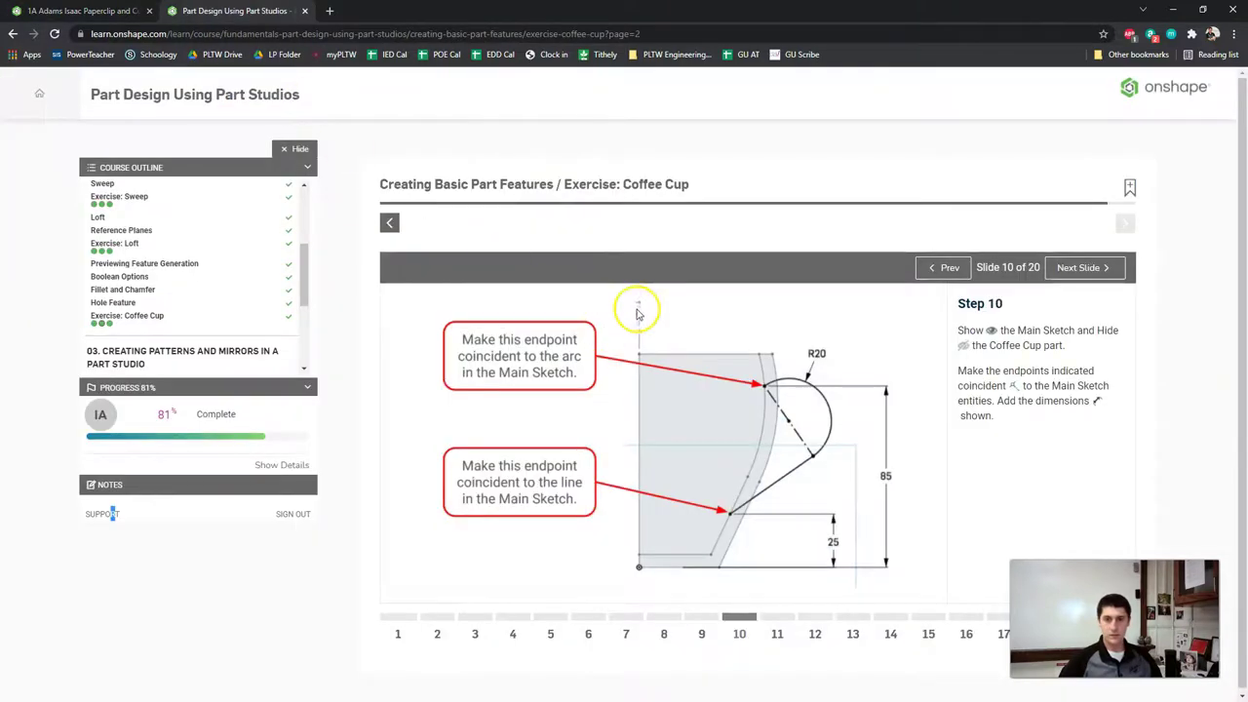
pyautogui.click(783, 619)
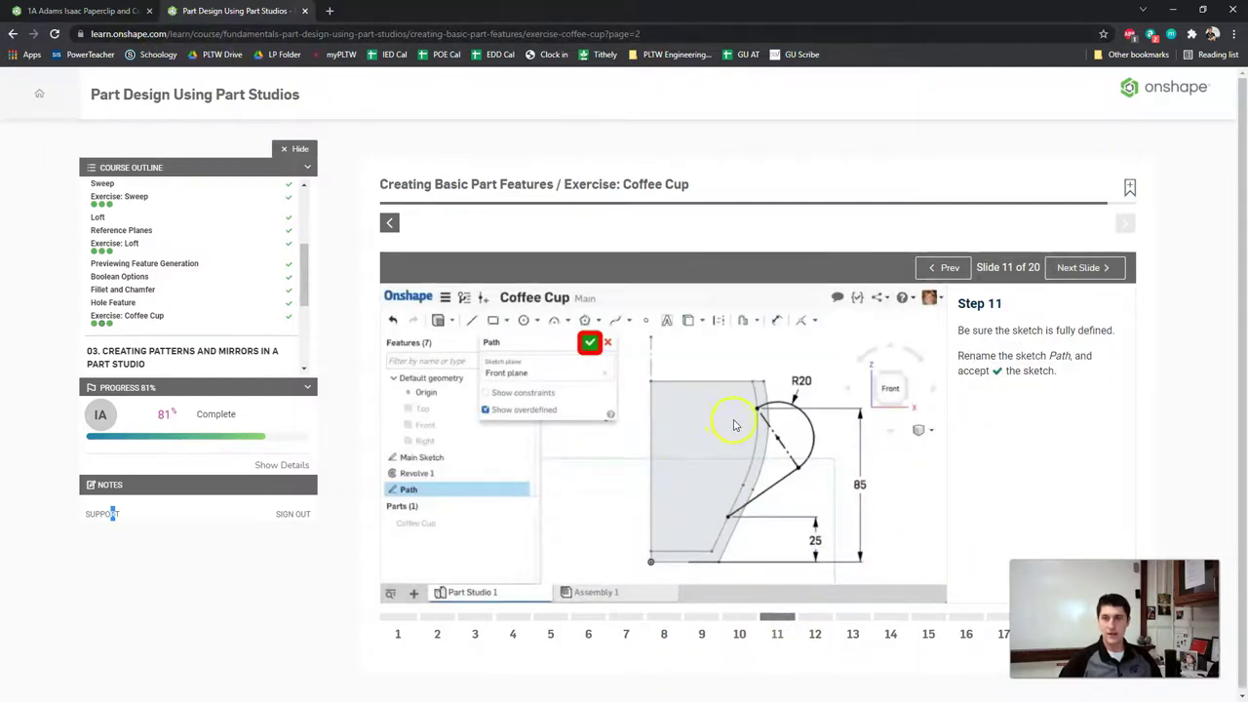
pyautogui.click(125, 9)
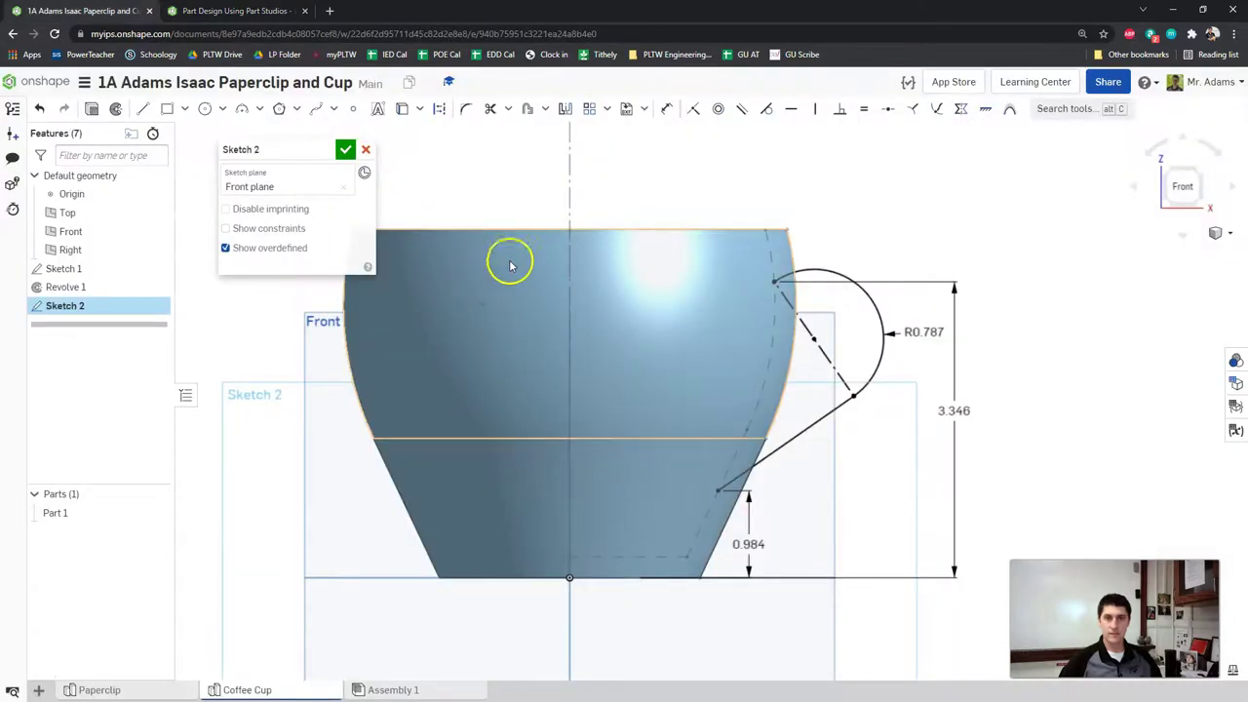
pyautogui.click(344, 151)
pyautogui.moveTo(1120, 412)
pyautogui.mouseDown(button='right')
pyautogui.moveTo(1103, 409)
pyautogui.moveTo(1100, 425)
pyautogui.moveTo(1105, 409)
pyautogui.mouseUp(button='right')
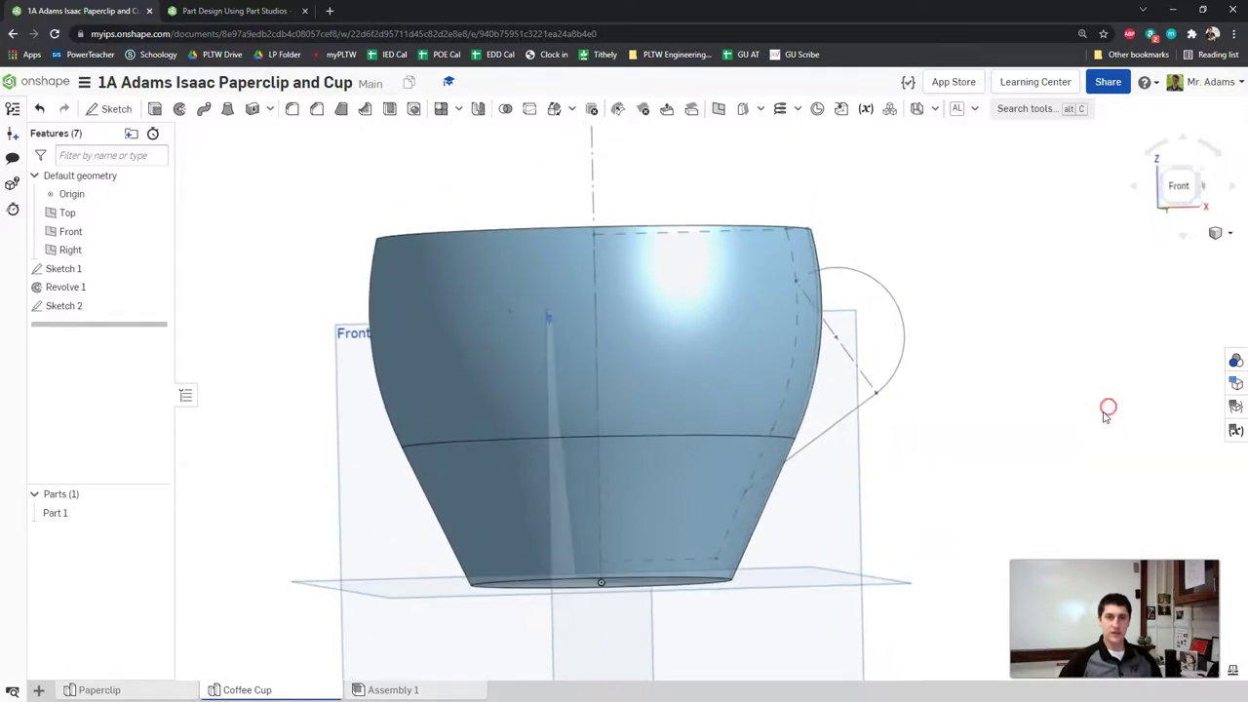
# Step: Read slide 12 for the reference plane type and the entities to select, and return to the part studio
pyautogui.click(286, 11)
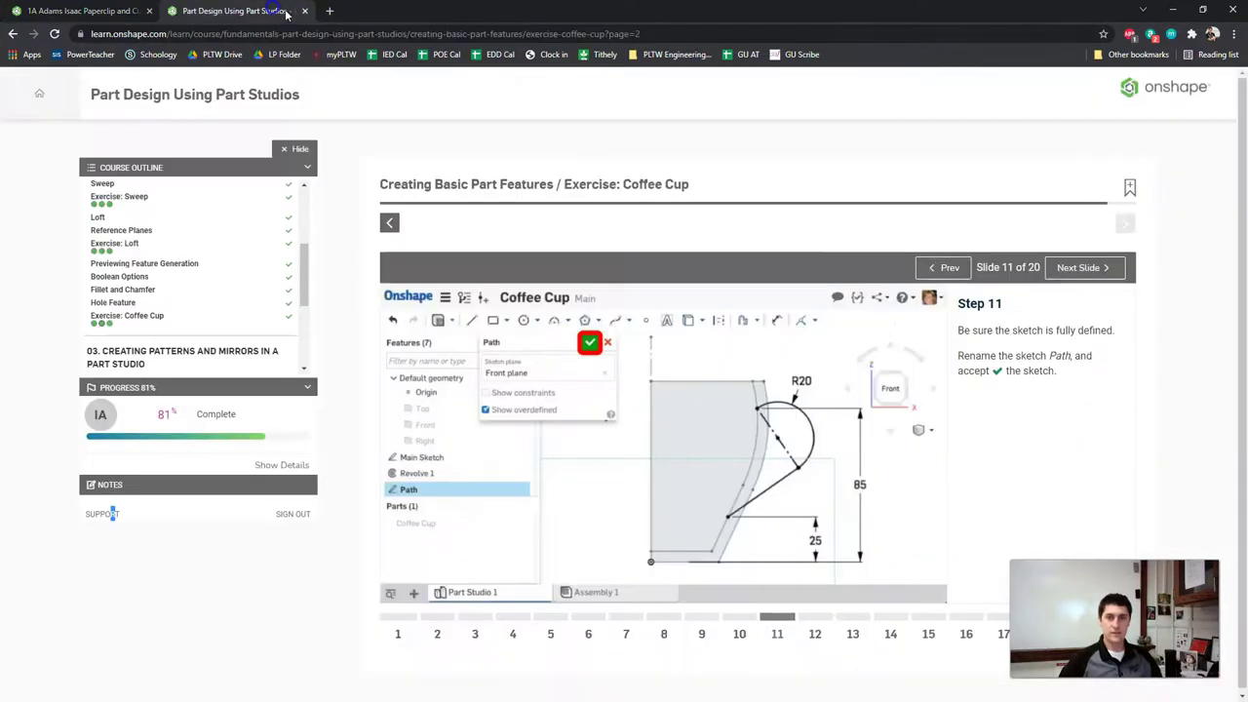
pyautogui.click(1070, 267)
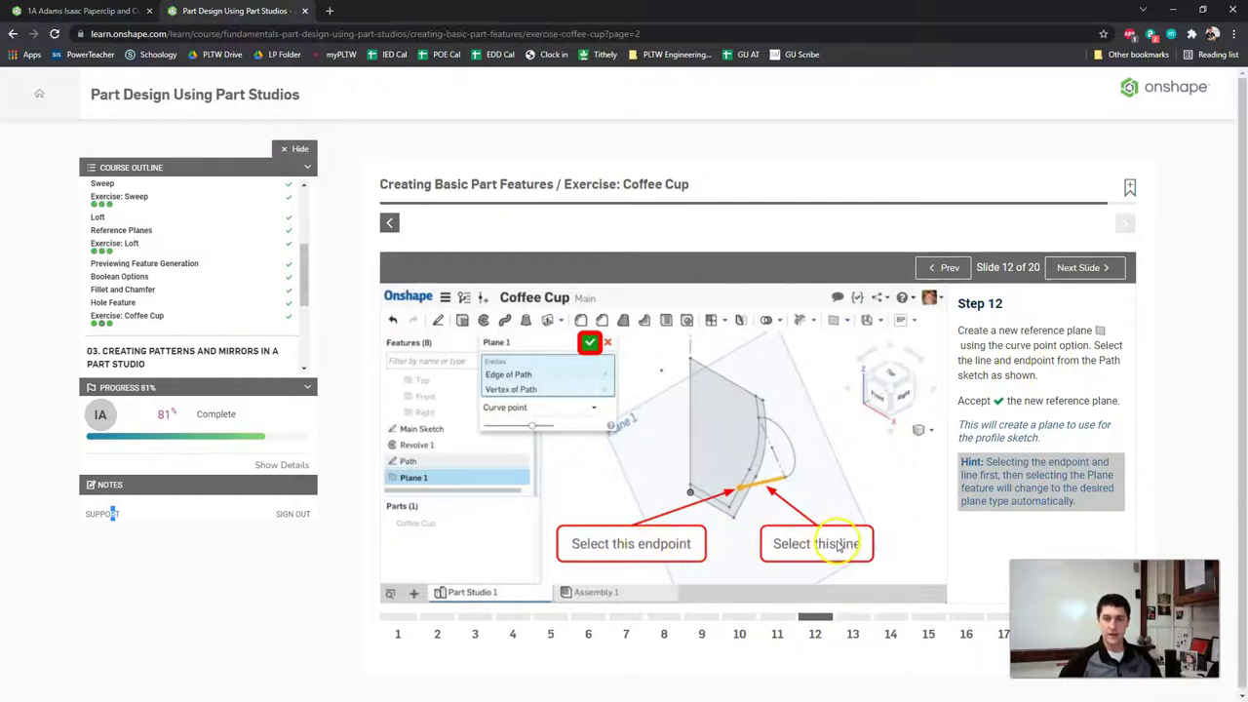
pyautogui.click(110, 10)
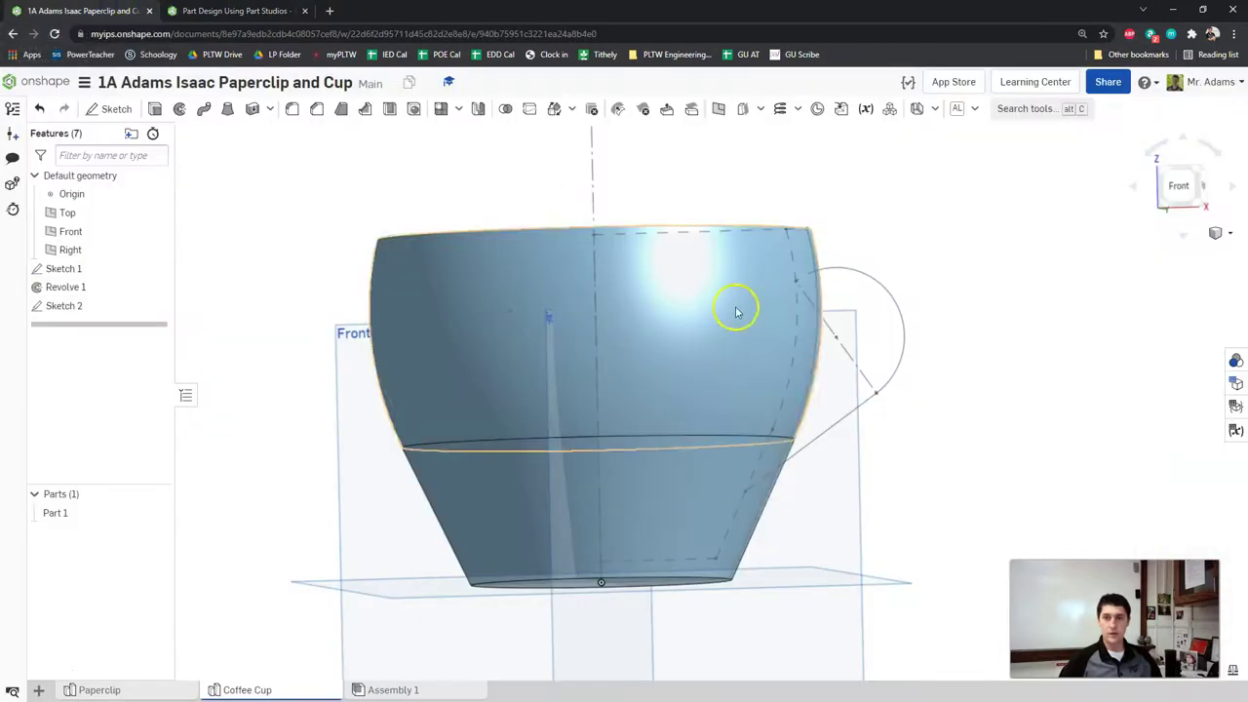
# Step: Start a new reference plane and set its type to Curve point, checking the option against slide 12
pyautogui.moveTo(497, 200)
pyautogui.mouseDown(button='right')
pyautogui.moveTo(536, 201)
pyautogui.moveTo(491, 201)
pyautogui.mouseUp(button='right')
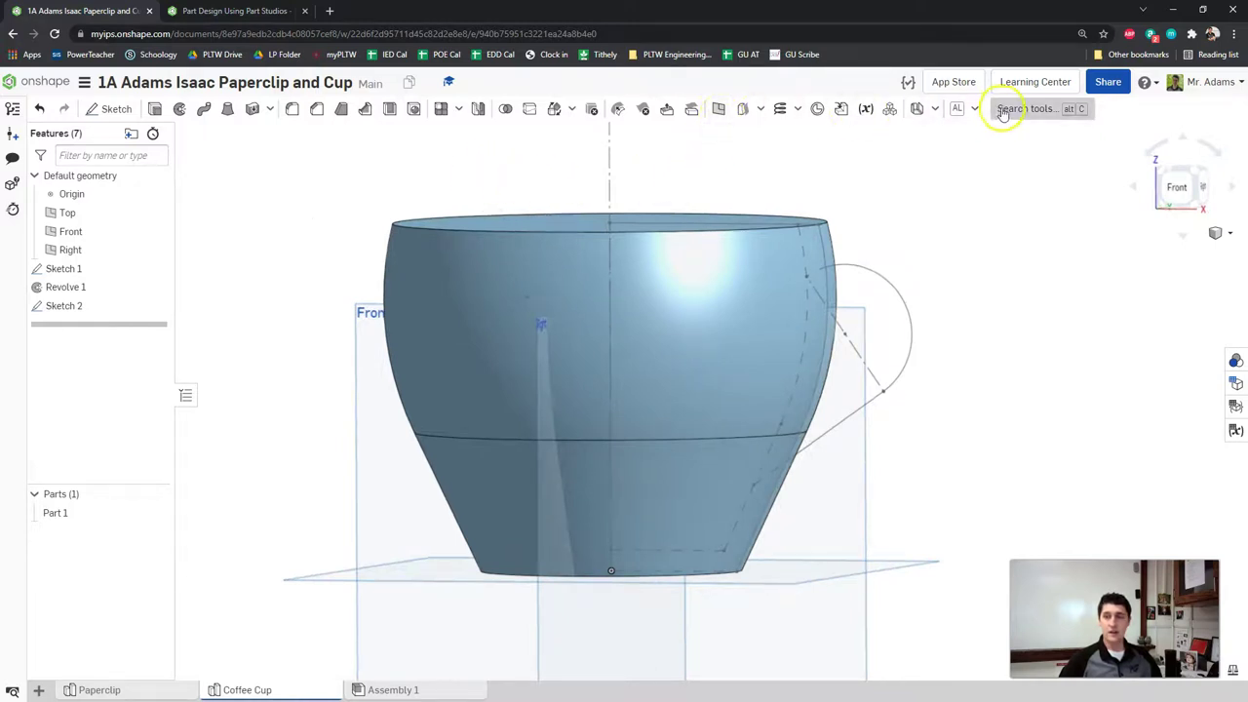
pyautogui.click(719, 111)
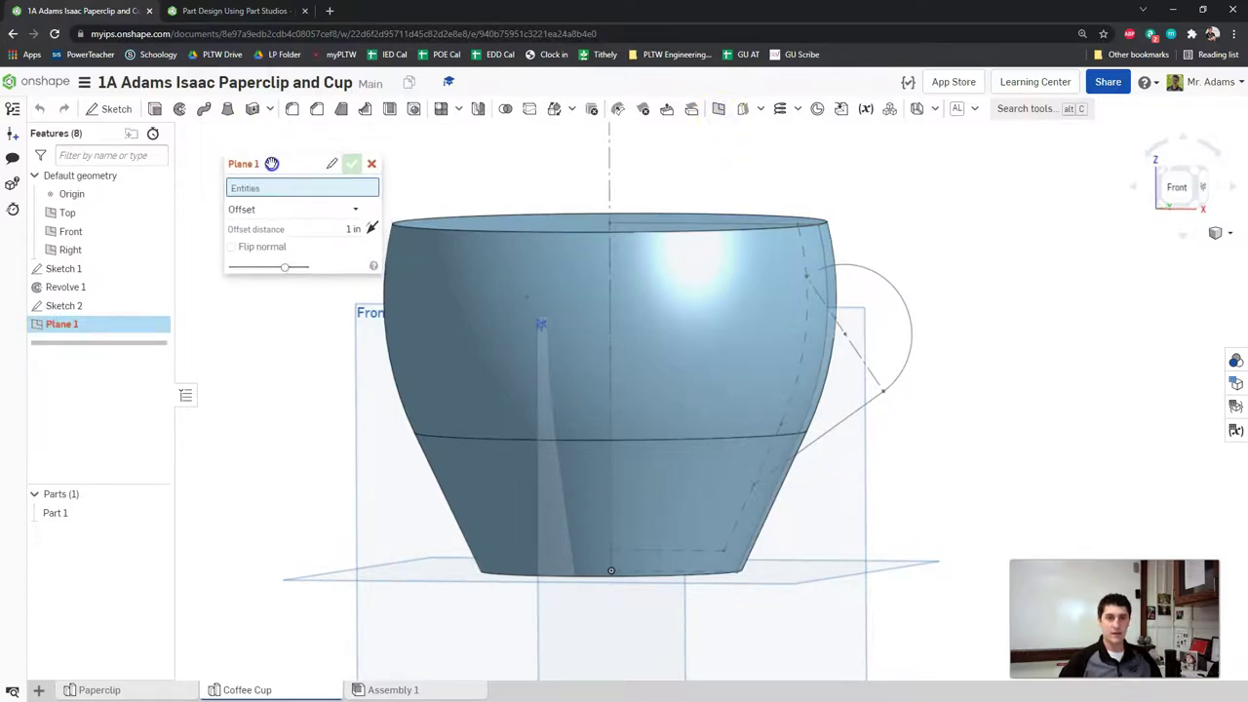
pyautogui.click(283, 212)
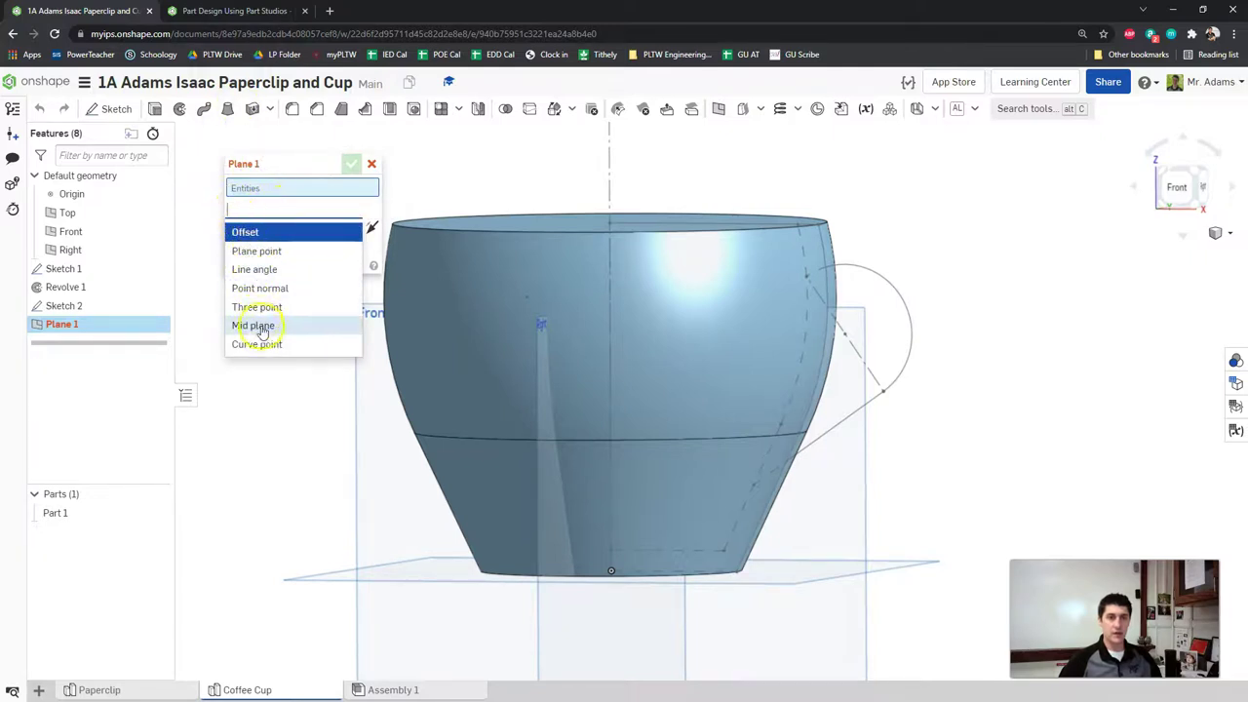
pyautogui.hotkey('ctrl', 'Tab')
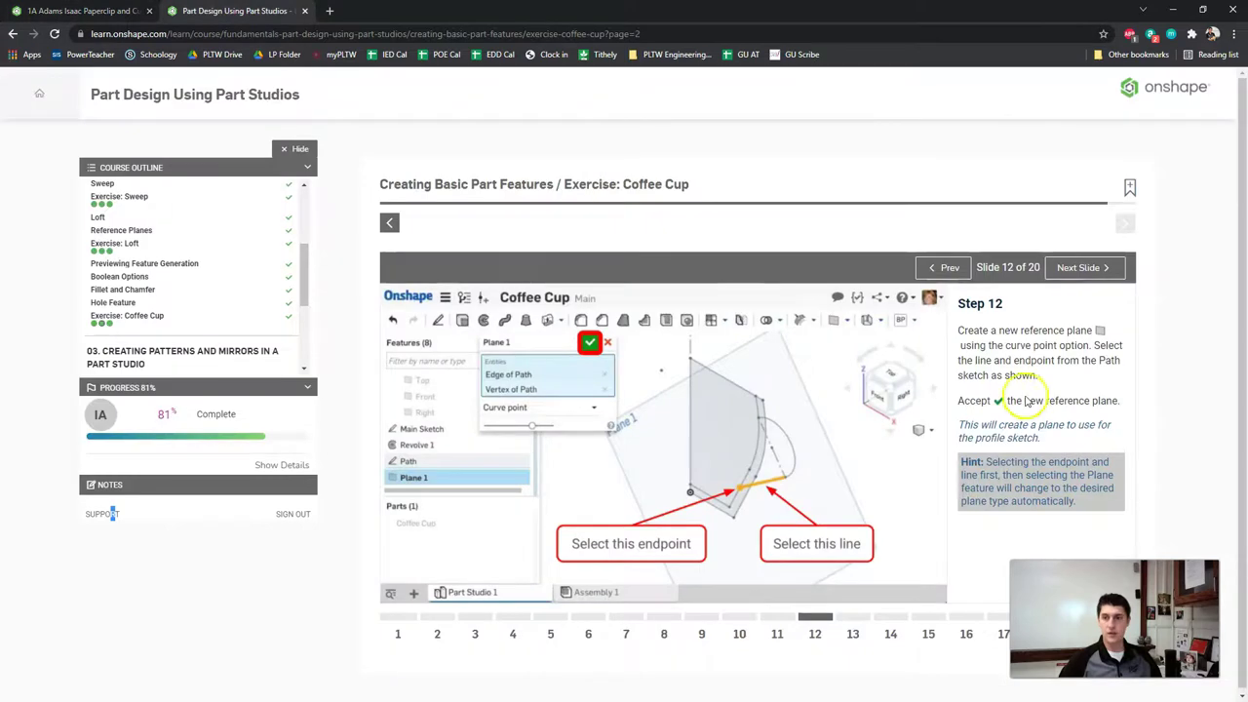
pyautogui.click(93, 11)
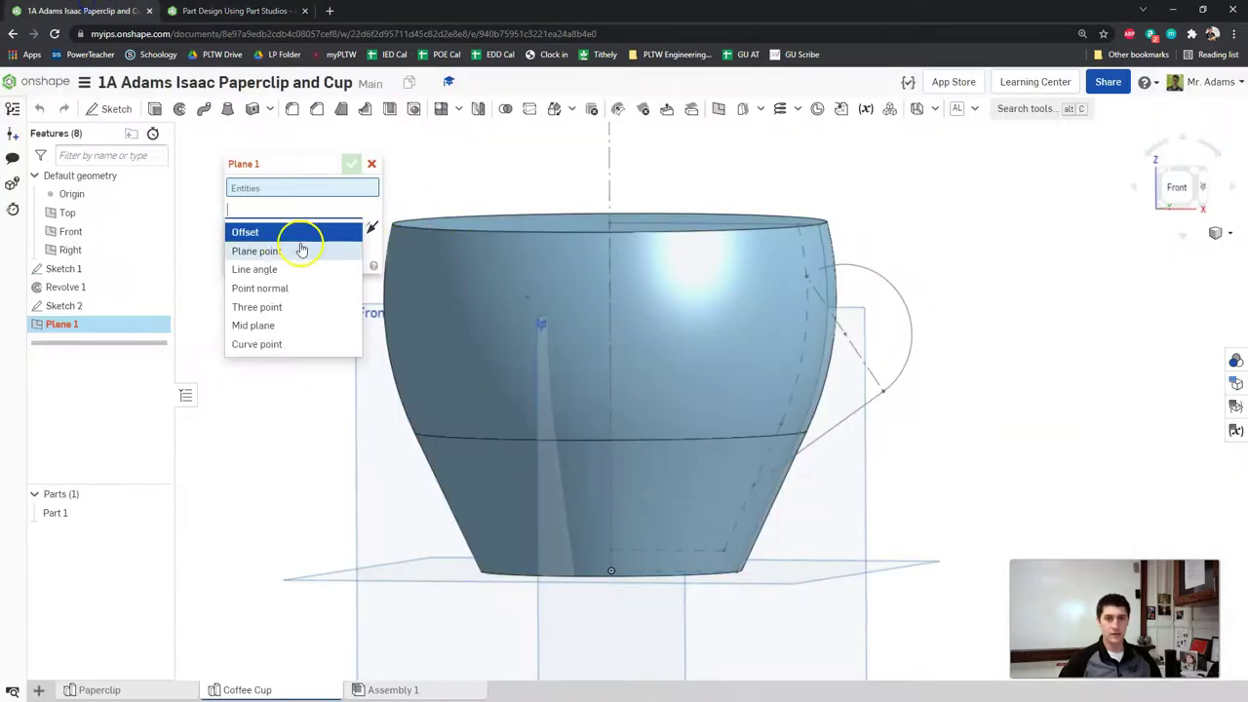
pyautogui.click(277, 343)
pyautogui.moveTo(624, 237); pyautogui.dragTo(657, 234, button='right')
pyautogui.click(261, 192)
# Step: Define the reference plane with the handle path's lower endpoint inside the cup wall and the path's straight line, as on slide 12
pyautogui.click(249, 11)
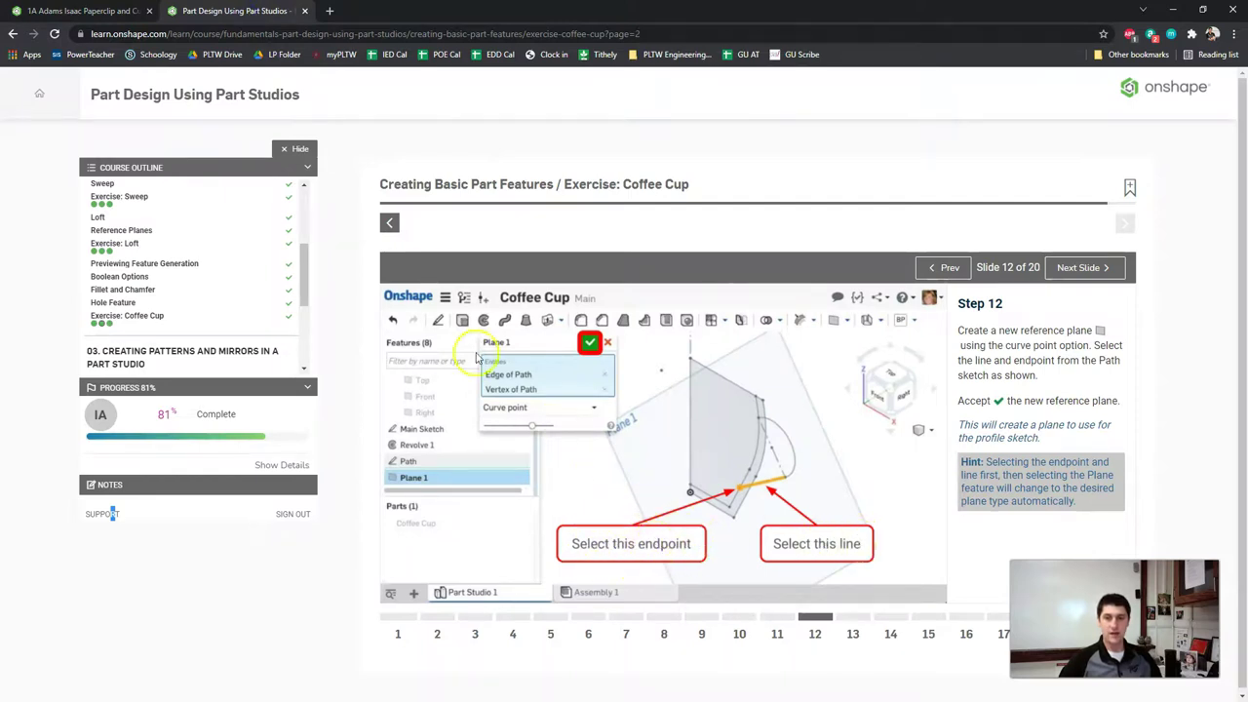
pyautogui.click(108, 12)
pyautogui.scroll(5, 637, 286)
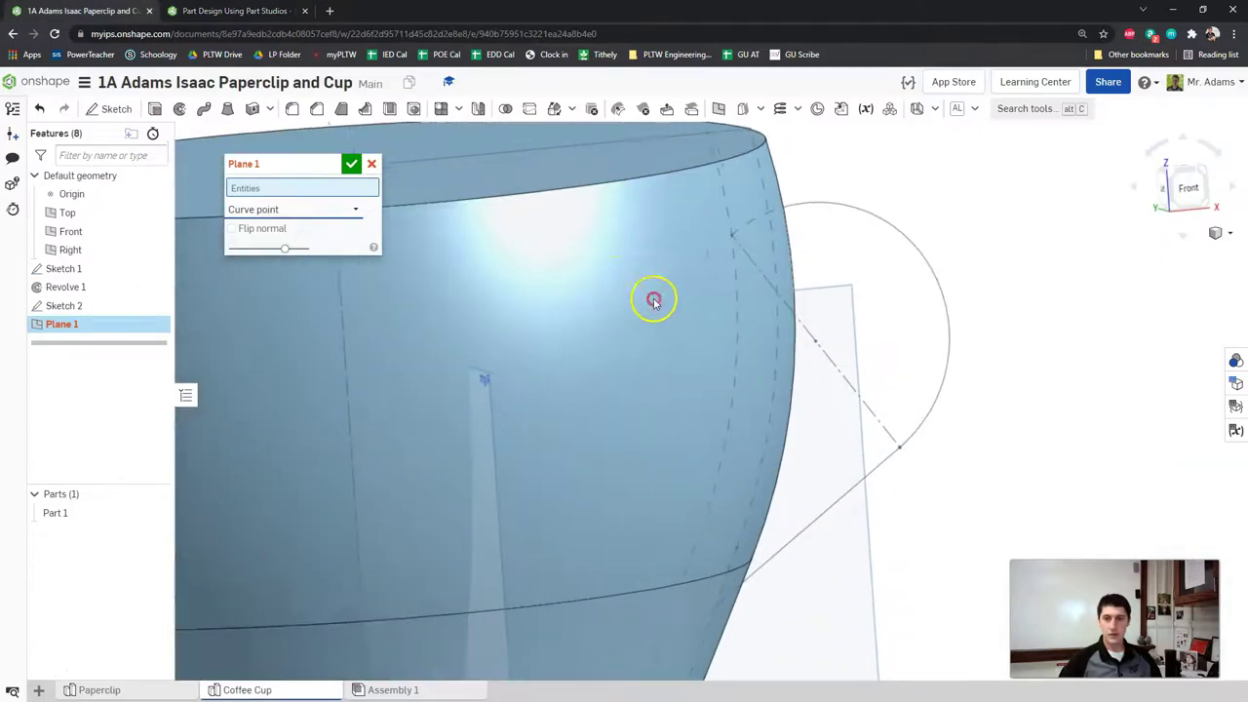
pyautogui.moveTo(567, 251); pyautogui.dragTo(716, 195, button='right')
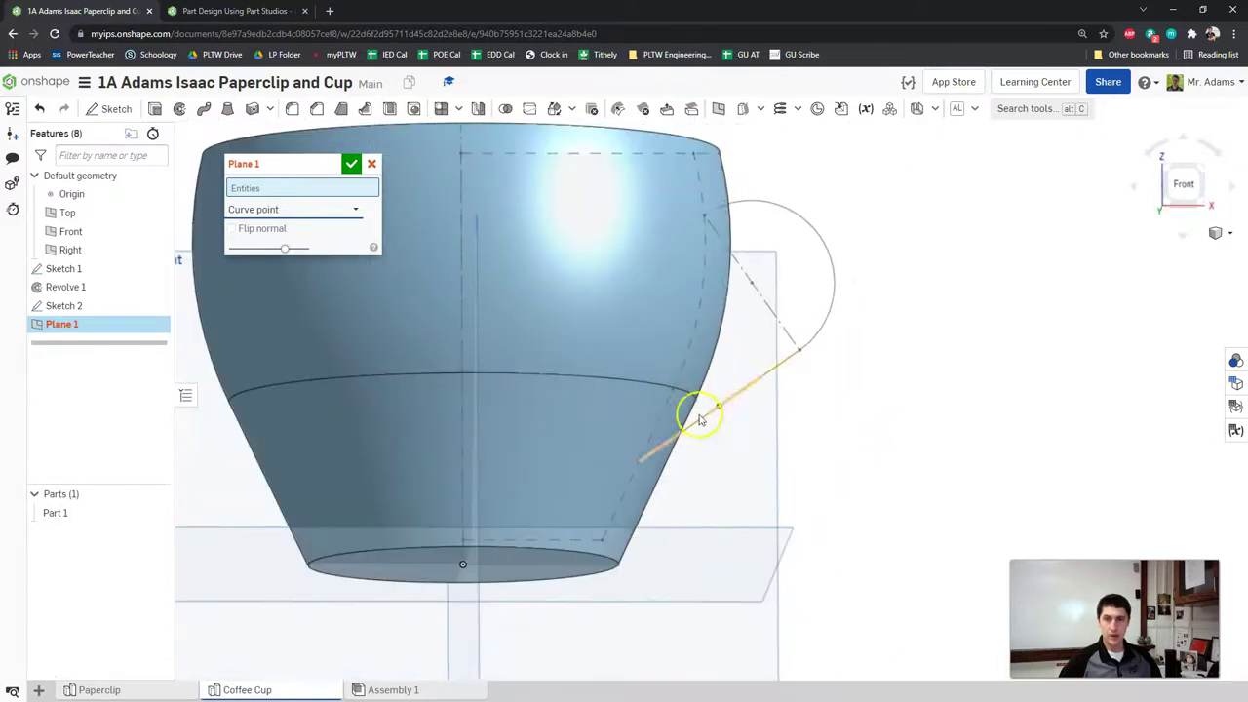
pyautogui.scroll(5, 634, 458)
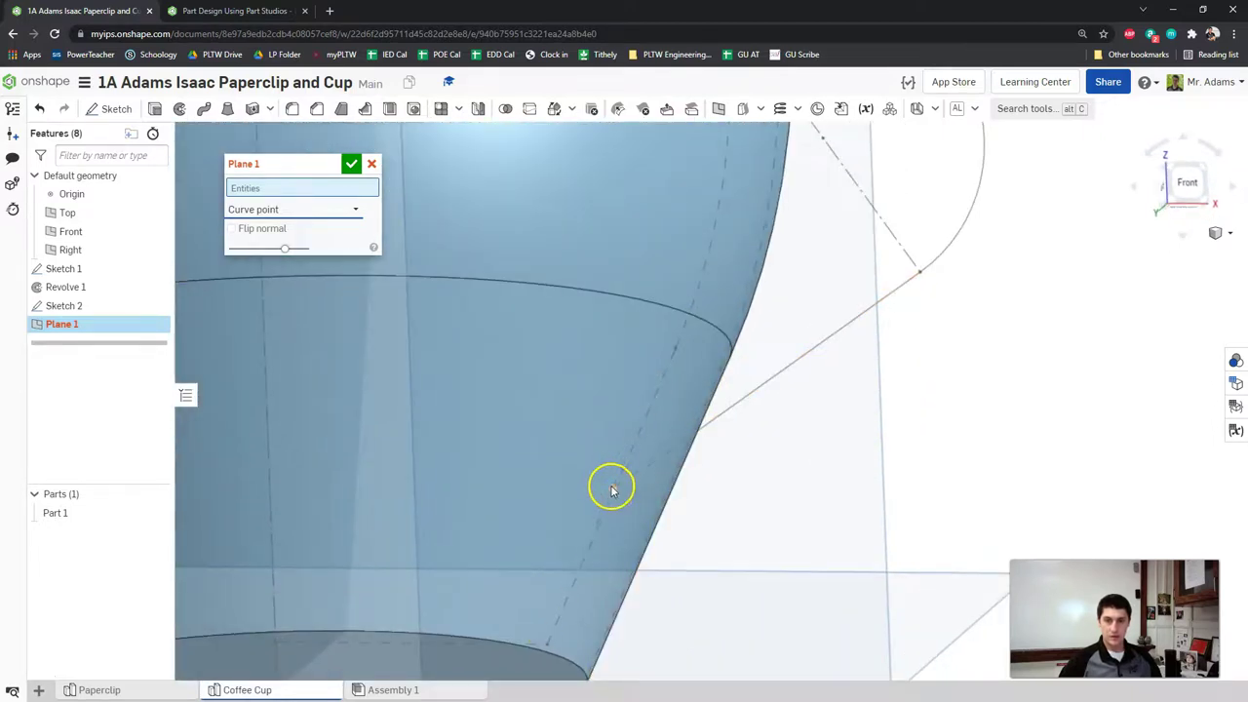
pyautogui.click(616, 491)
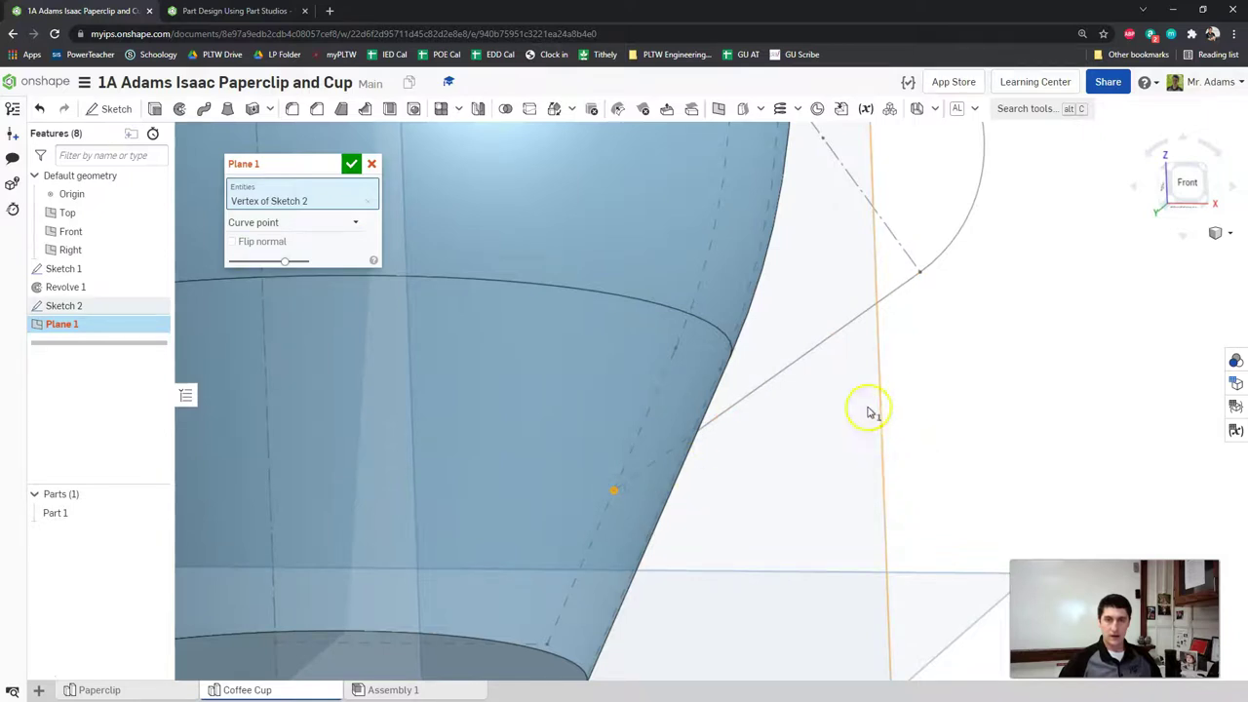
pyautogui.click(817, 355)
pyautogui.scroll(-3, 835, 384)
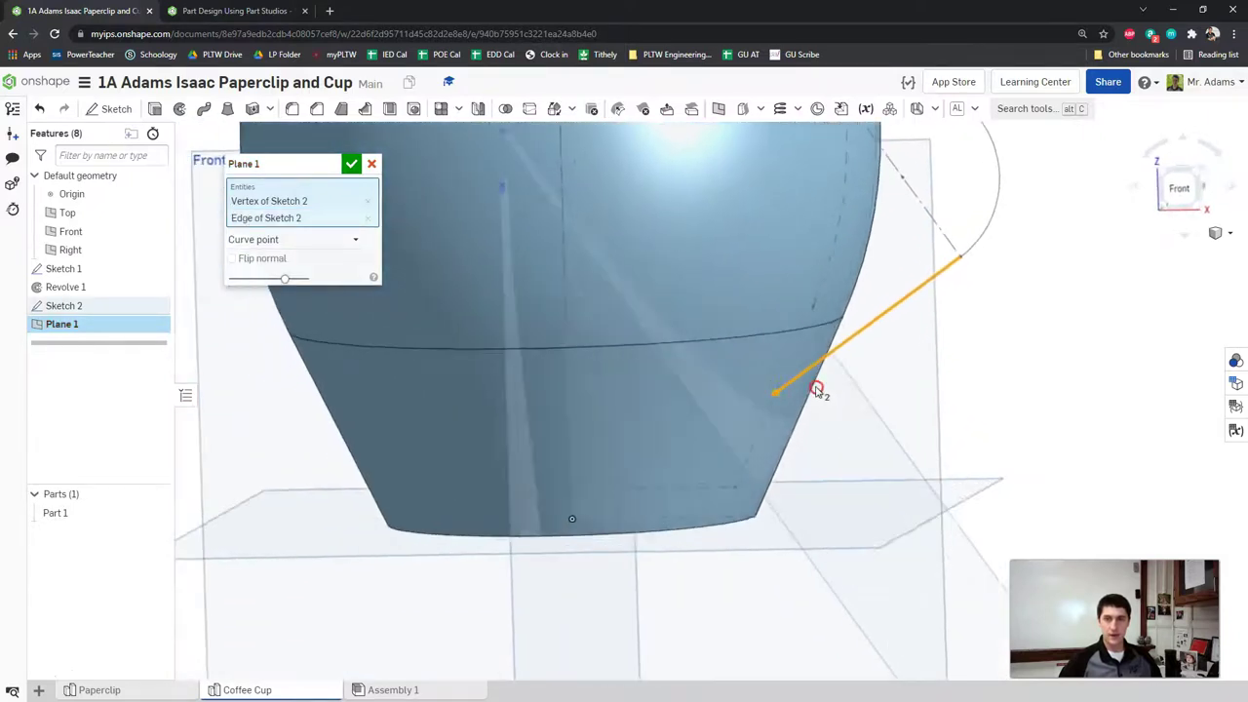
pyautogui.scroll(-4, 817, 390)
pyautogui.moveTo(814, 387); pyautogui.dragTo(897, 372, button='right')
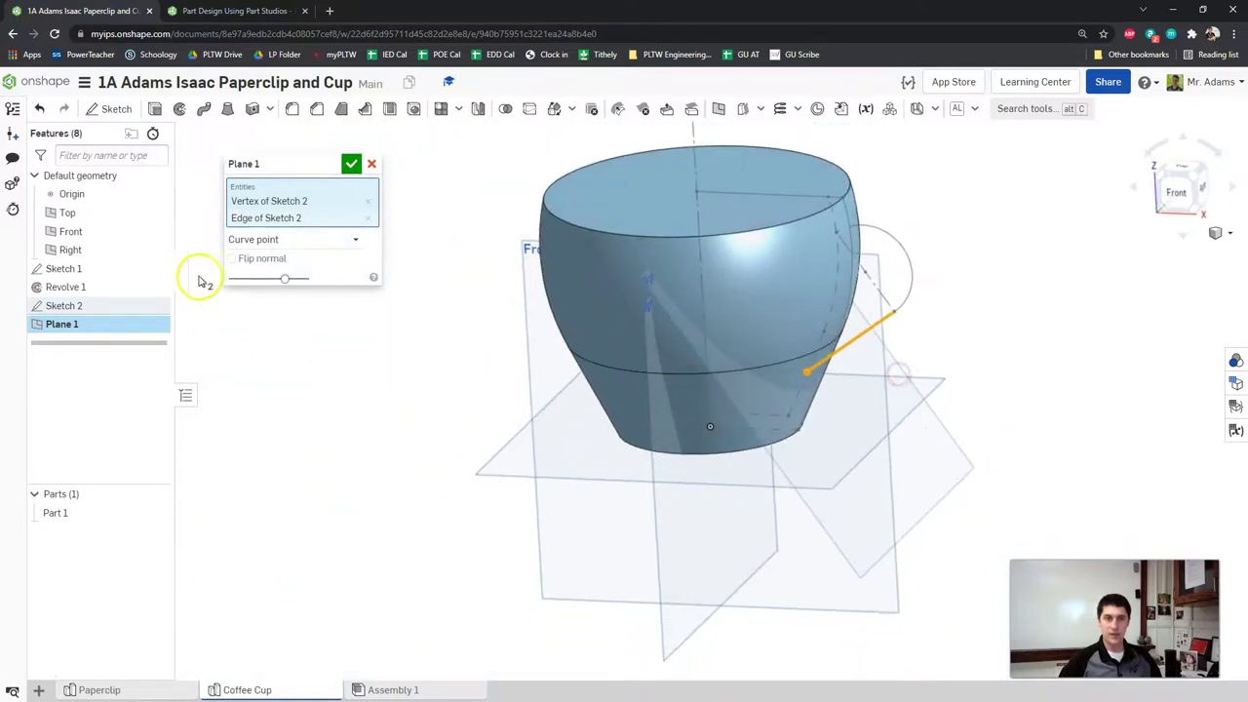
# Step: Hide the default Right, Front and Top planes and accept the curve-point reference plane
pyautogui.click(155, 250)
pyautogui.click(155, 231)
pyautogui.click(155, 214)
pyautogui.moveTo(413, 382); pyautogui.dragTo(448, 380, button='right')
pyautogui.click(350, 166)
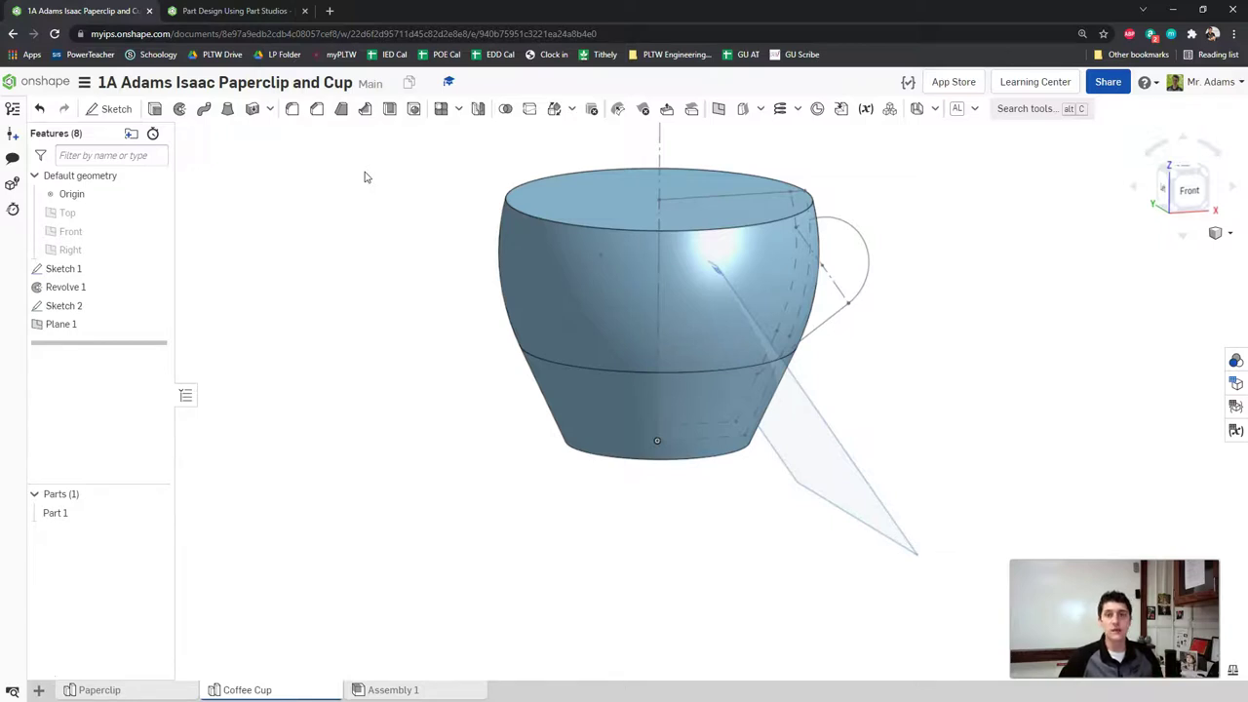
# Step: Read slide 13 of the Coffee Cup exercise for the handle profile's ellipse and constraint instructions, and return to the part studio
pyautogui.click(202, 10)
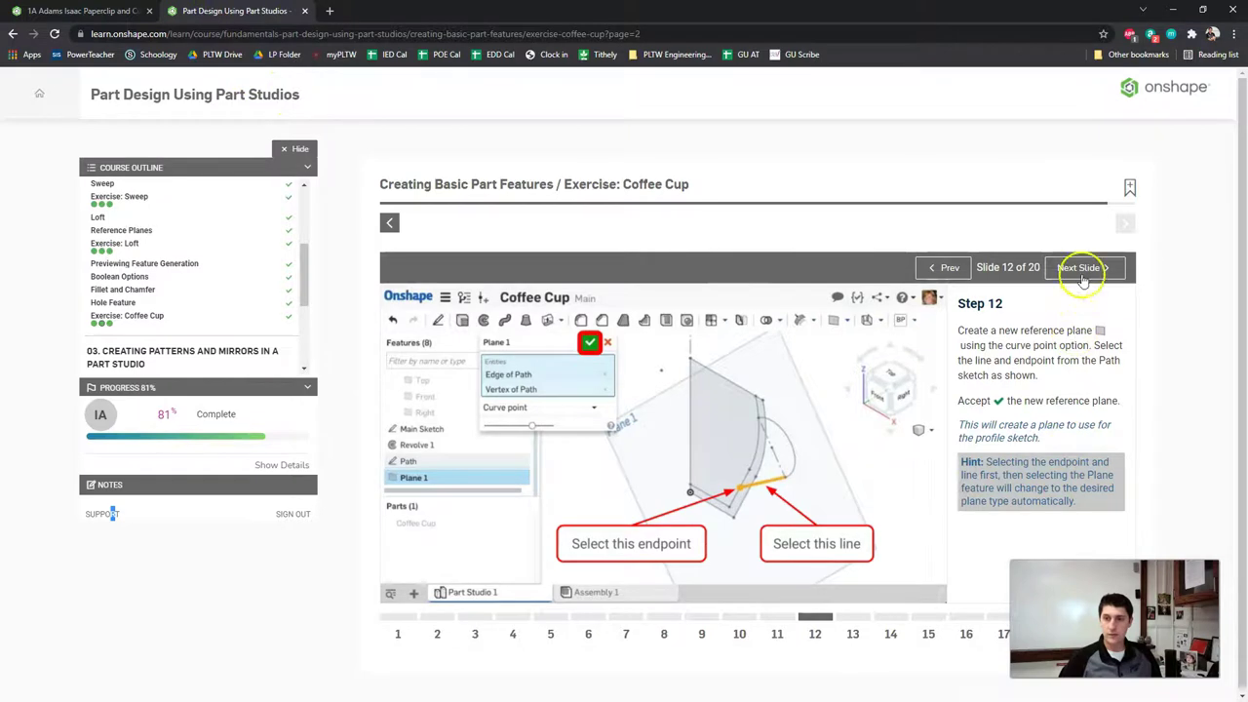
pyautogui.click(853, 629)
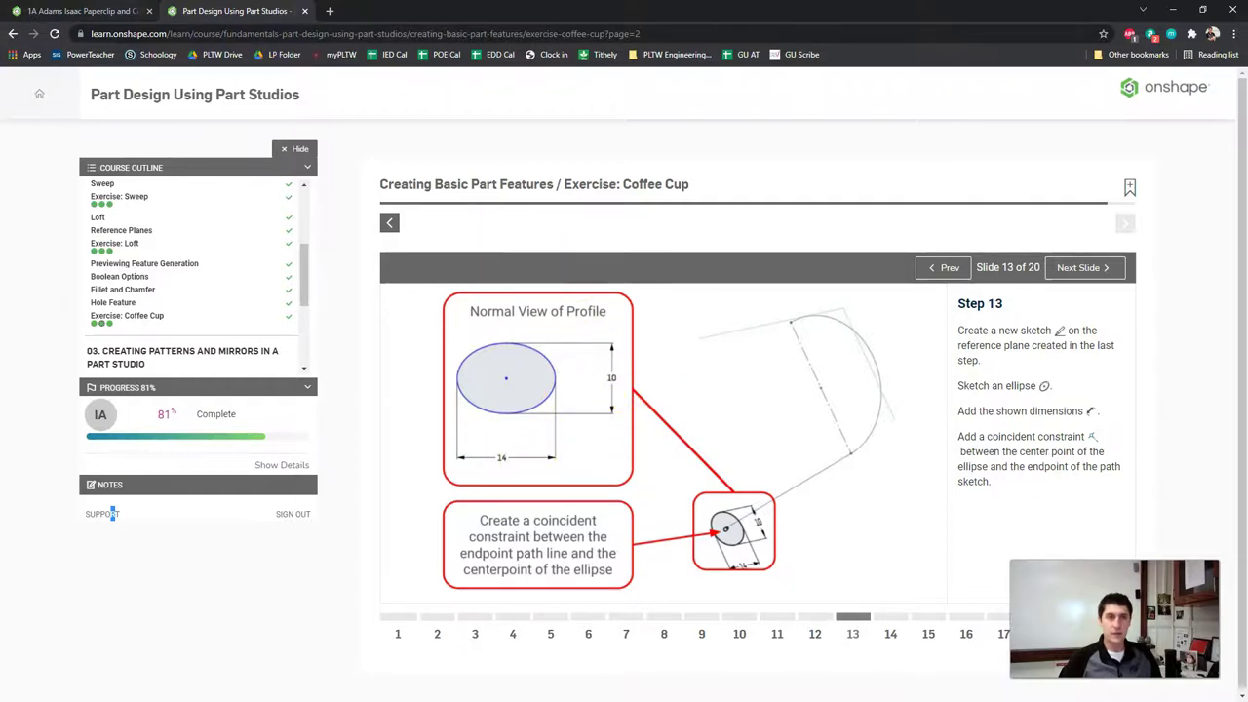
pyautogui.click(98, 11)
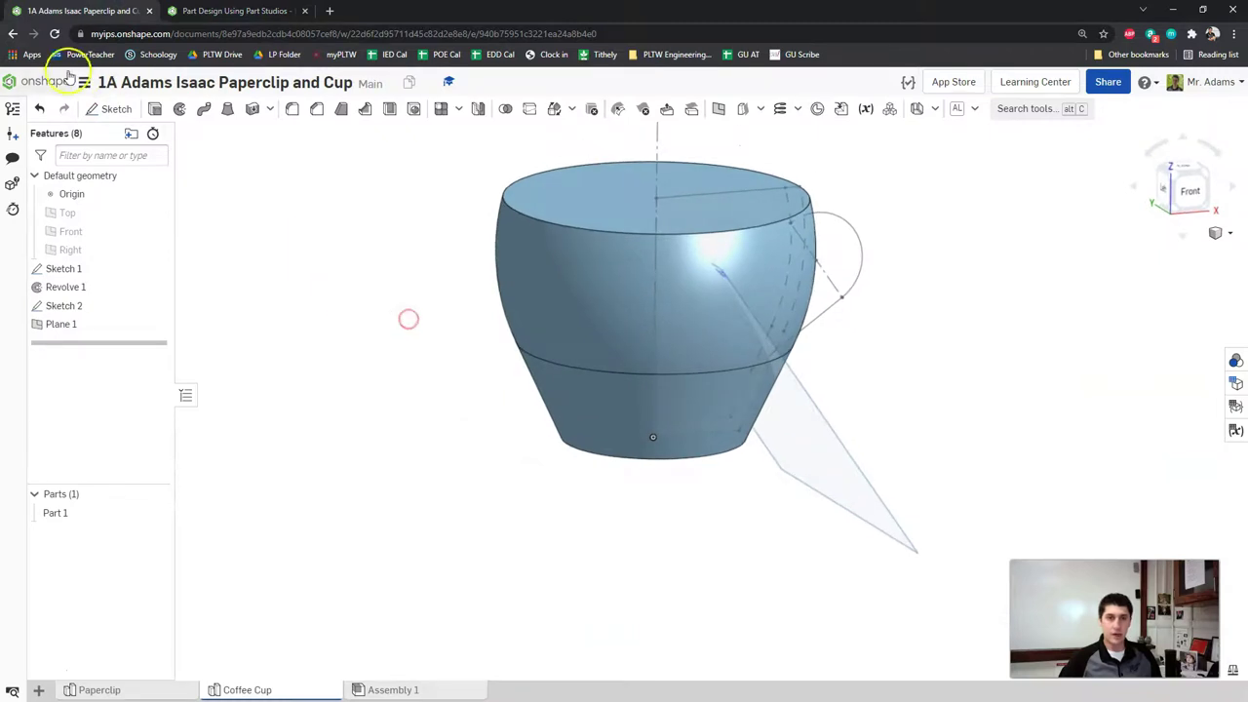
# Step: Start a new sketch on Plane 1 and orient the view normal to it
pyautogui.click(115, 109)
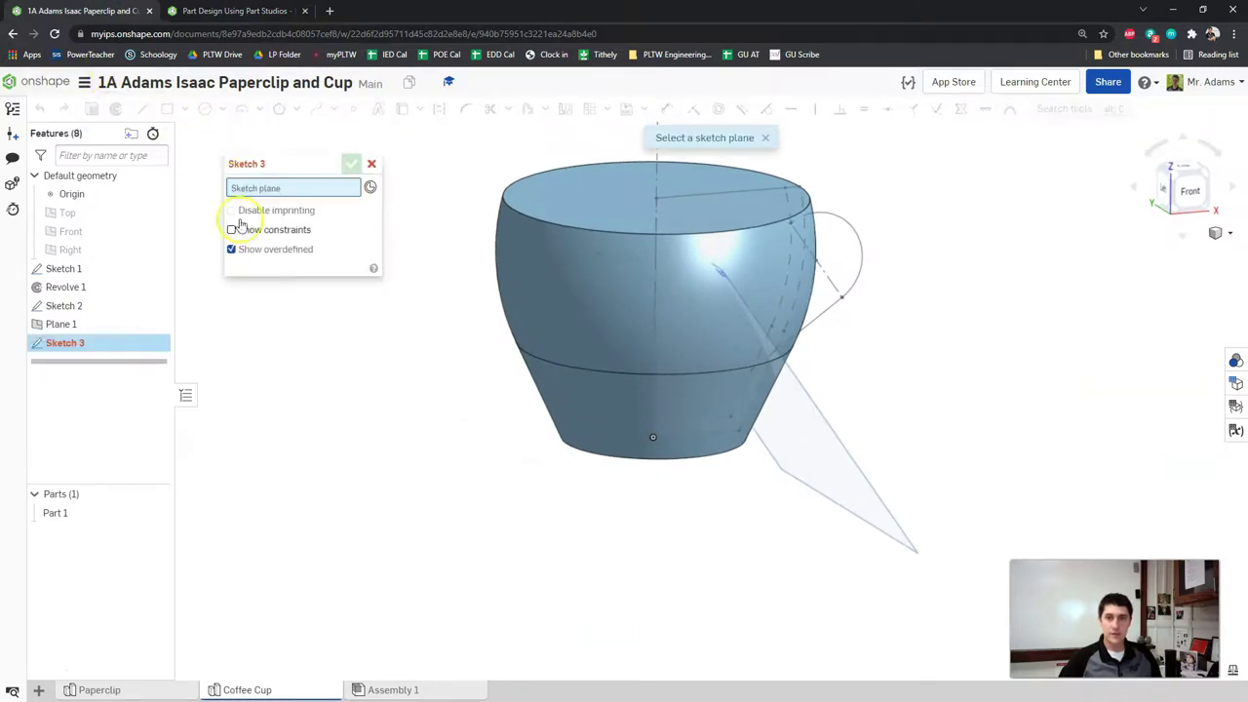
pyautogui.click(67, 324)
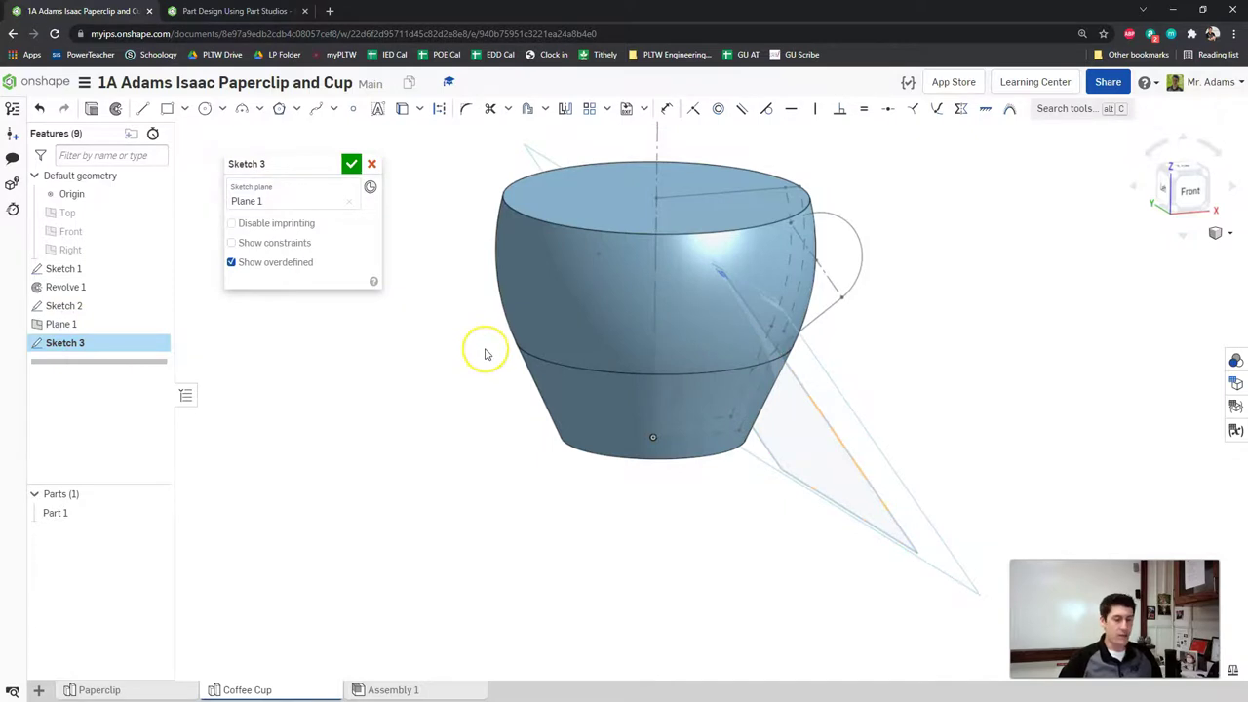
pyautogui.press('n')
pyautogui.moveTo(463, 399); pyautogui.dragTo(576, 312, button='right')
pyautogui.moveTo(524, 493)
pyautogui.mouseDown(button='right')
pyautogui.moveTo(710, 349)
pyautogui.moveTo(618, 393)
pyautogui.mouseUp(button='right')
pyautogui.scroll(3, 771, 387)
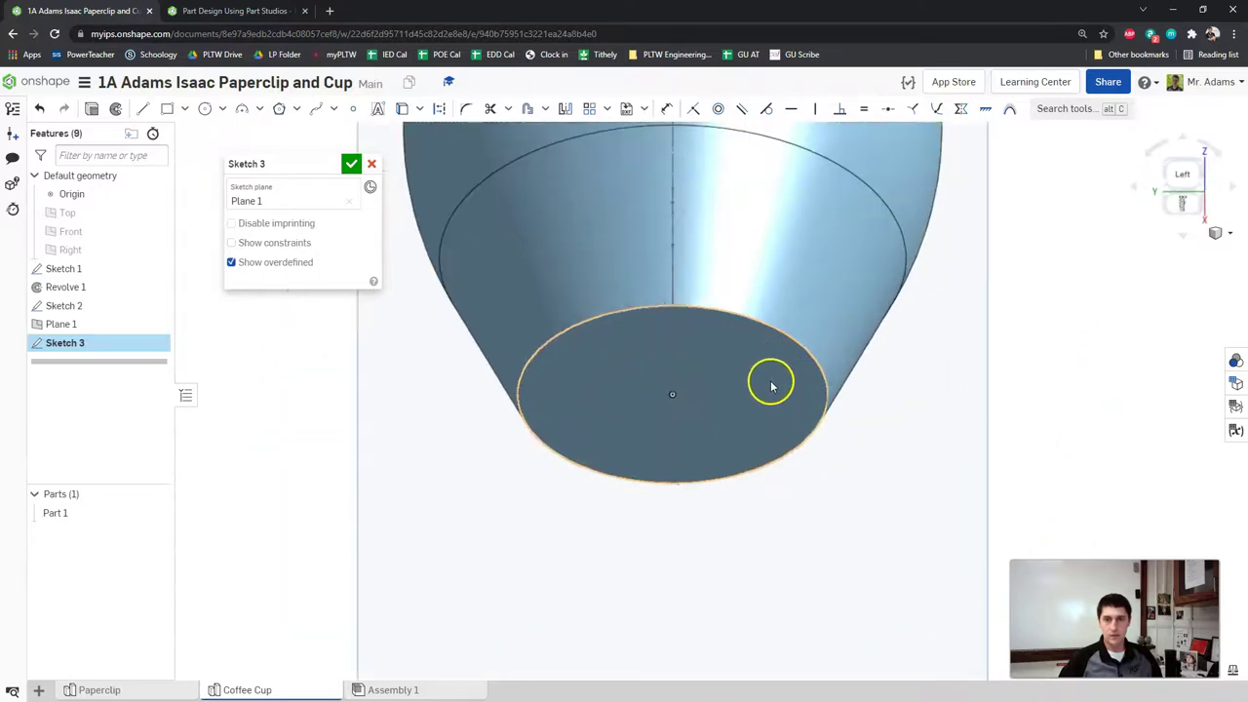
pyautogui.moveTo(771, 387); pyautogui.dragTo(751, 458, button='middle')
# Step: Toggle the visibility of Sketch 1 and Sketch 2 and examine where the handle path's endpoint lies relative to the sketch plane
pyautogui.click(156, 307)
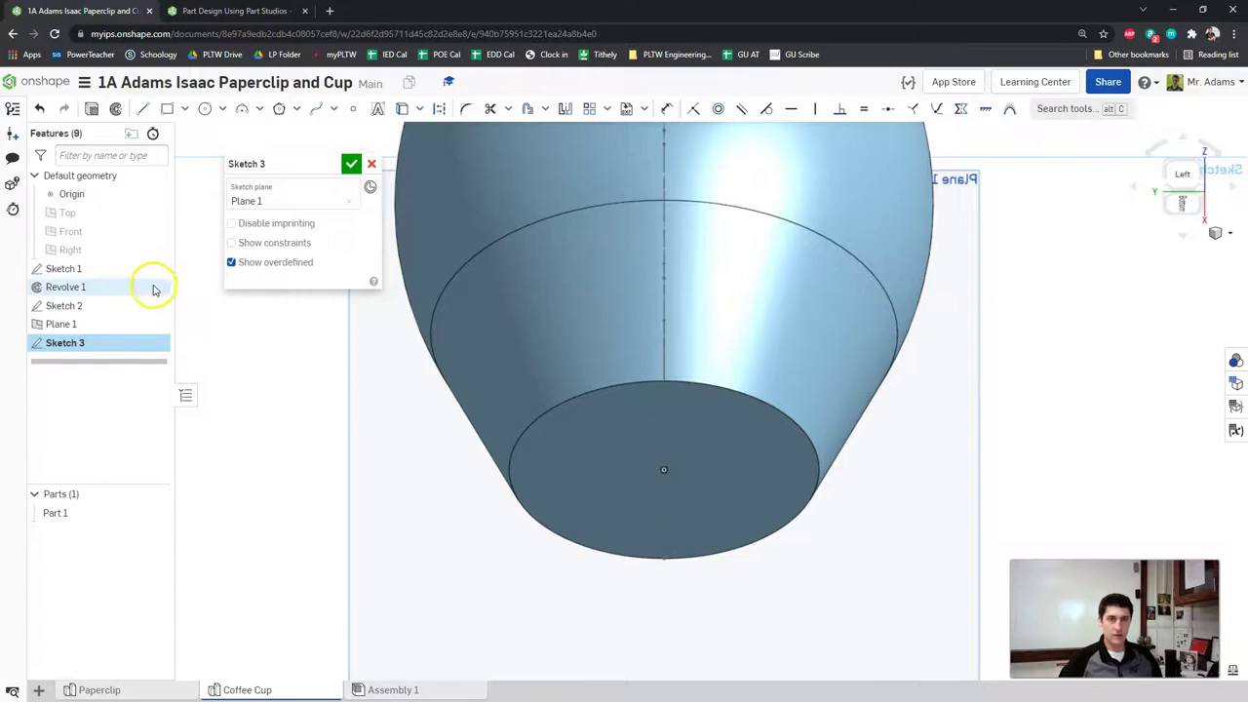
pyautogui.click(156, 305)
pyautogui.click(156, 268)
pyautogui.moveTo(493, 290); pyautogui.dragTo(521, 292, button='right')
pyautogui.click(156, 305)
pyautogui.click(156, 268)
pyautogui.moveTo(429, 327)
pyautogui.mouseDown(button='right')
pyautogui.moveTo(565, 365)
pyautogui.moveTo(632, 361)
pyautogui.moveTo(969, 496)
pyautogui.moveTo(702, 334)
pyautogui.moveTo(696, 371)
pyautogui.mouseUp(button='right')
pyautogui.scroll(5, 604, 375)
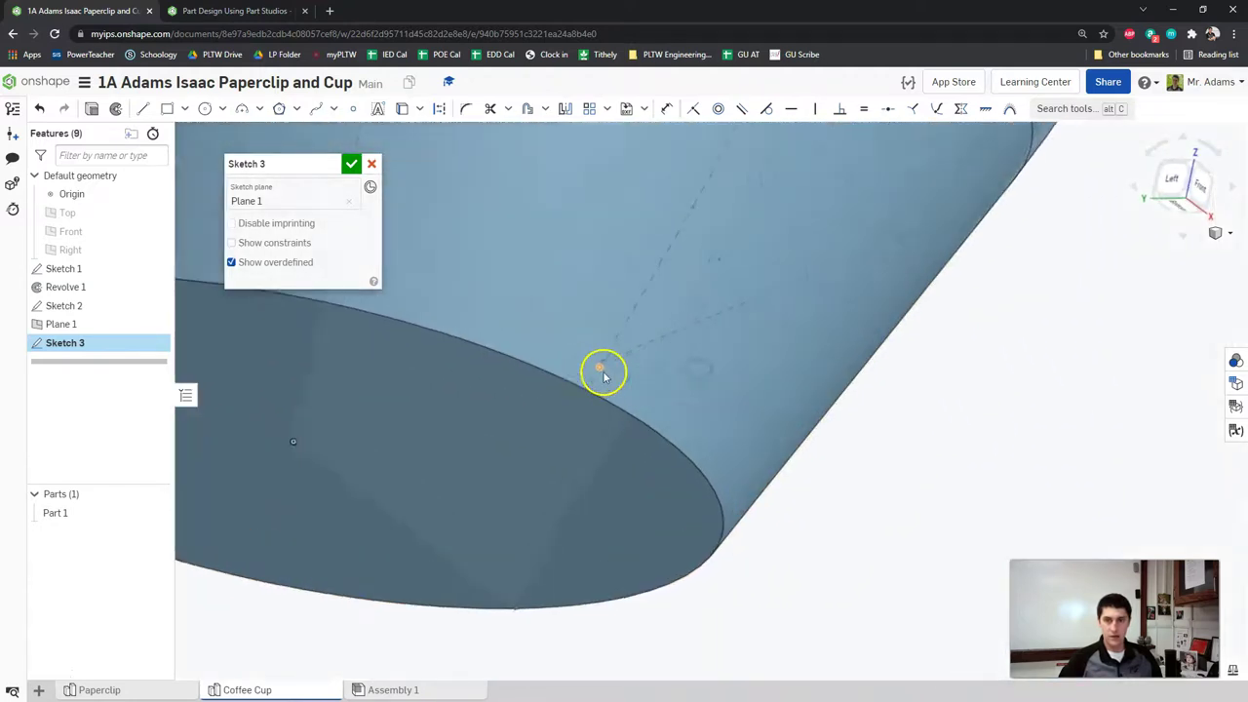
pyautogui.scroll(5, 602, 376)
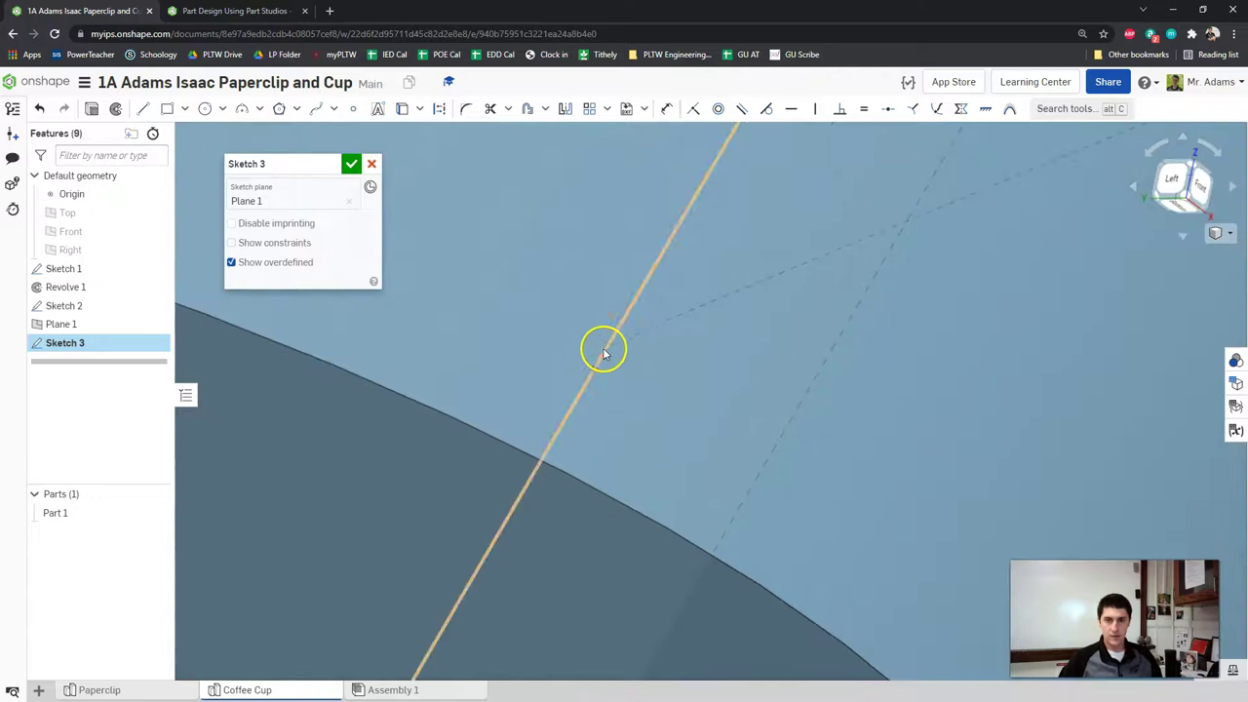
pyautogui.press('n')
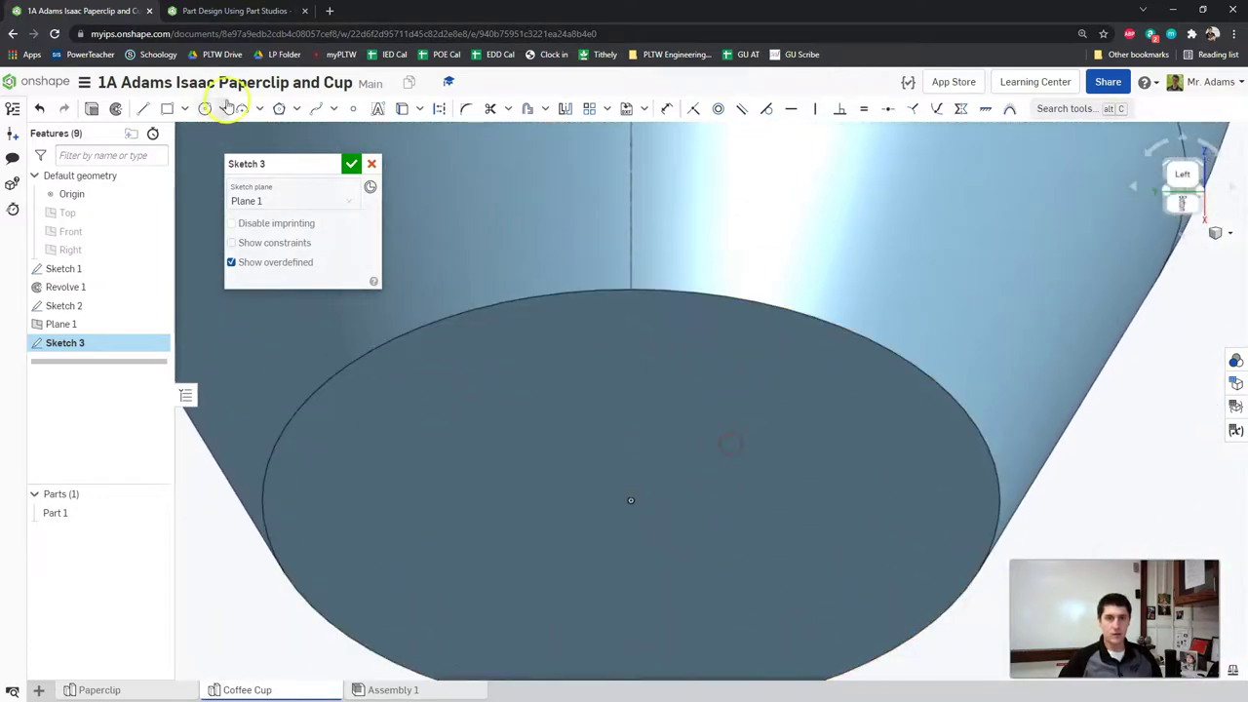
# Step: Sketch an ellipse about 0.57 in wide and 0.31 in high on Plane 1, in the free area beside the cup's base
pyautogui.click(223, 112)
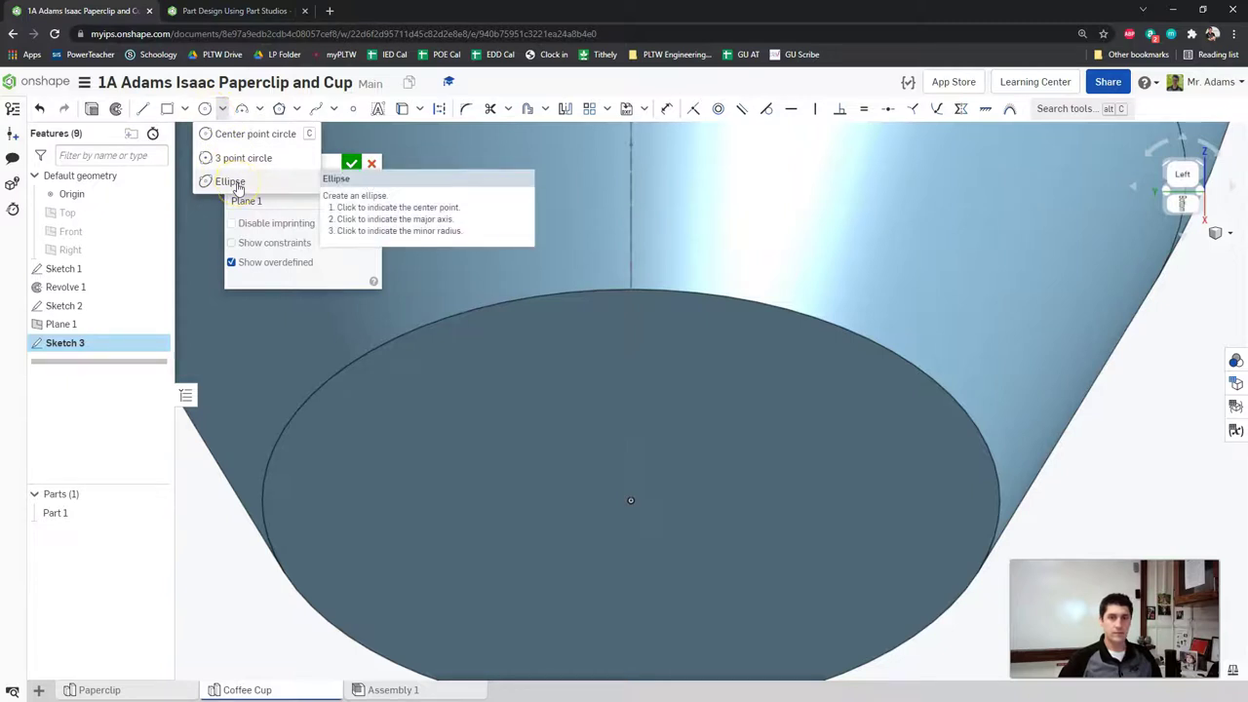
pyautogui.click(237, 185)
pyautogui.moveTo(811, 237)
pyautogui.mouseDown(button='middle')
pyautogui.moveTo(732, 287)
pyautogui.moveTo(680, 430)
pyautogui.mouseUp(button='middle')
pyautogui.click(679, 424)
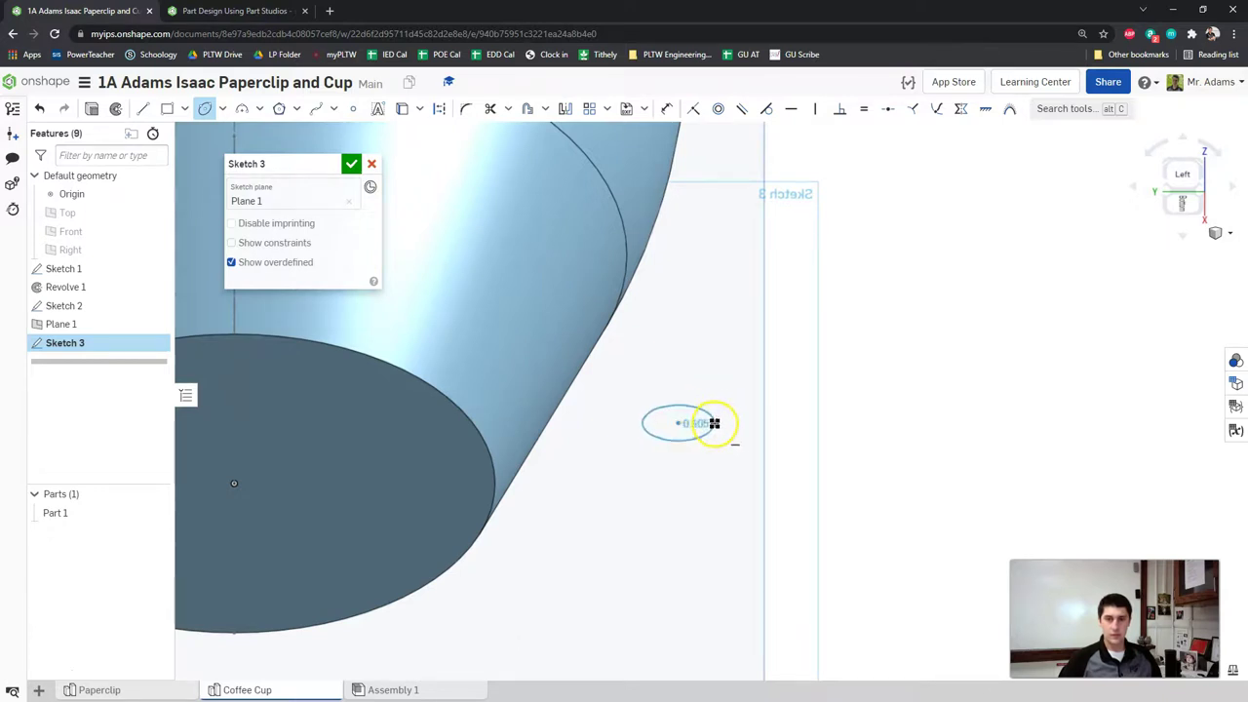
pyautogui.click(234, 11)
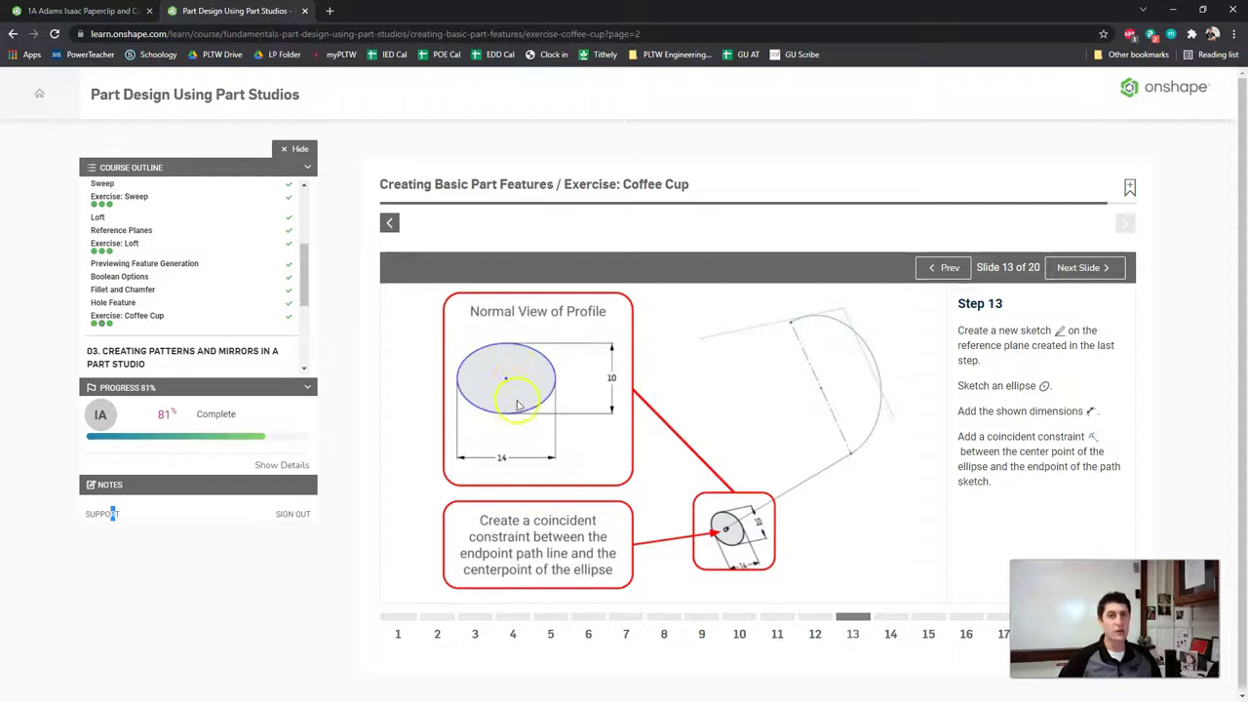
pyautogui.click(121, 9)
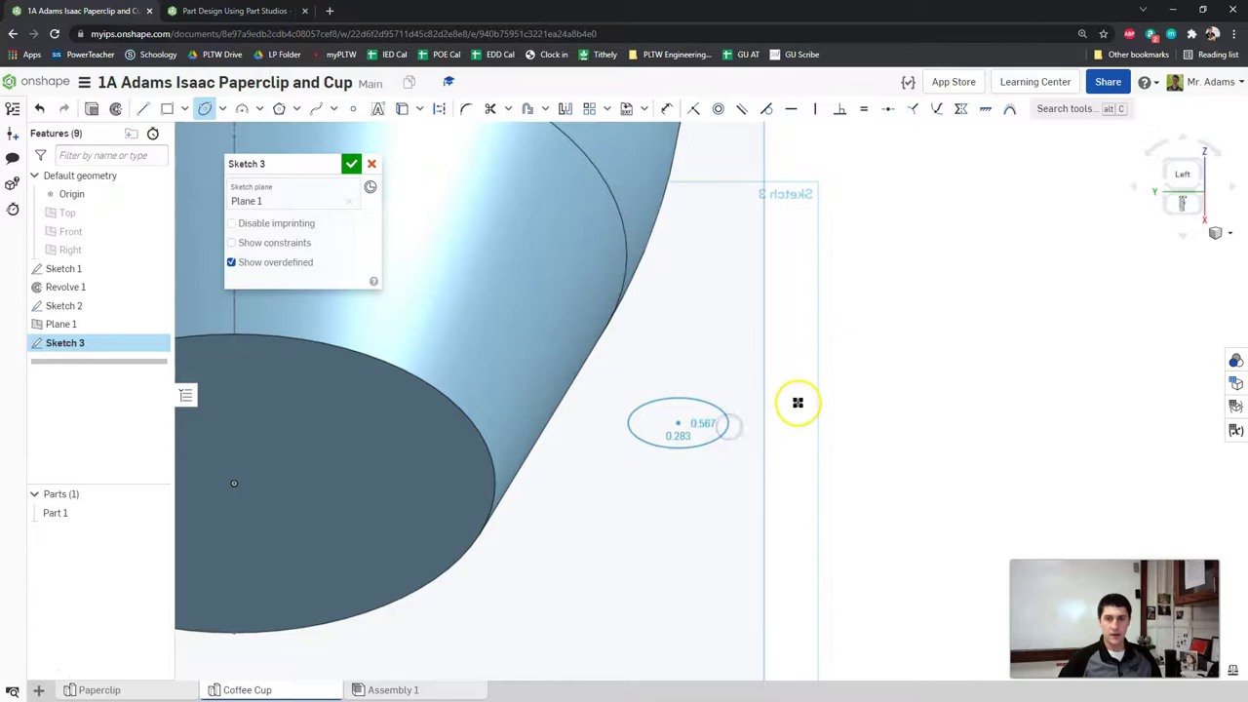
pyautogui.click(680, 397)
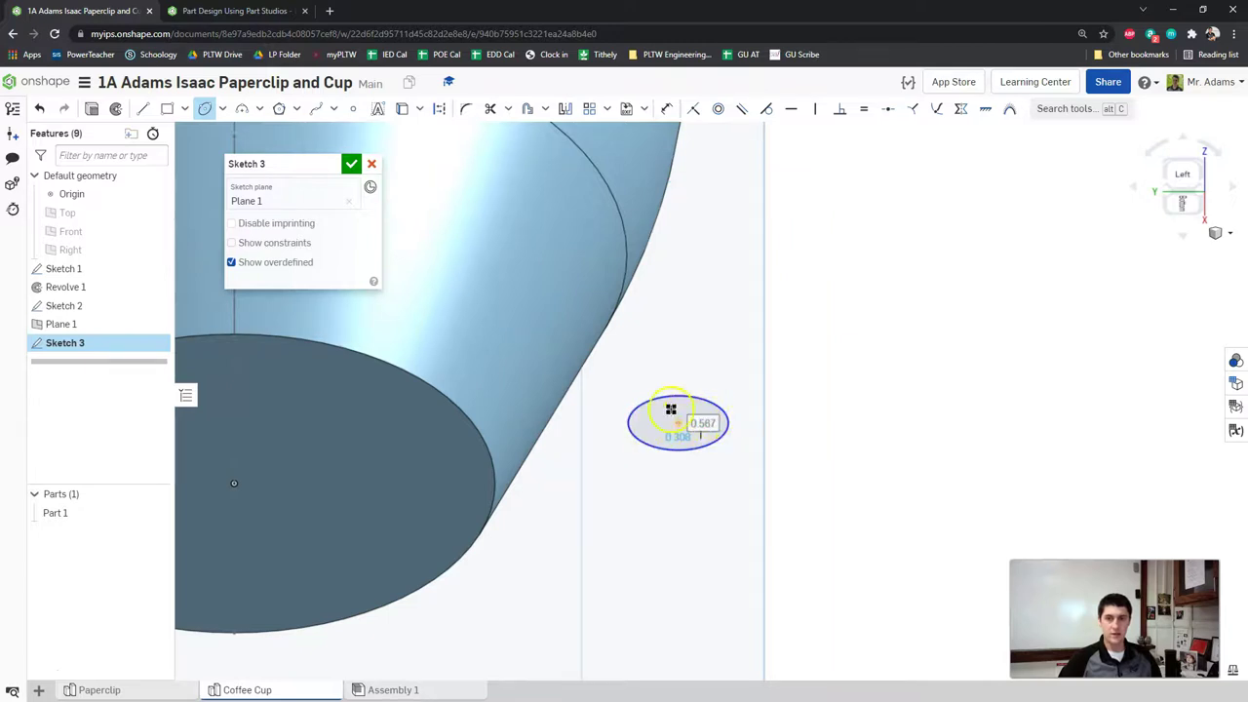
# Step: Check the ellipse dimensions on slide 13, set its width to 0.551 in (14 mm) and exit the Ellipse tool
pyautogui.click(211, 8)
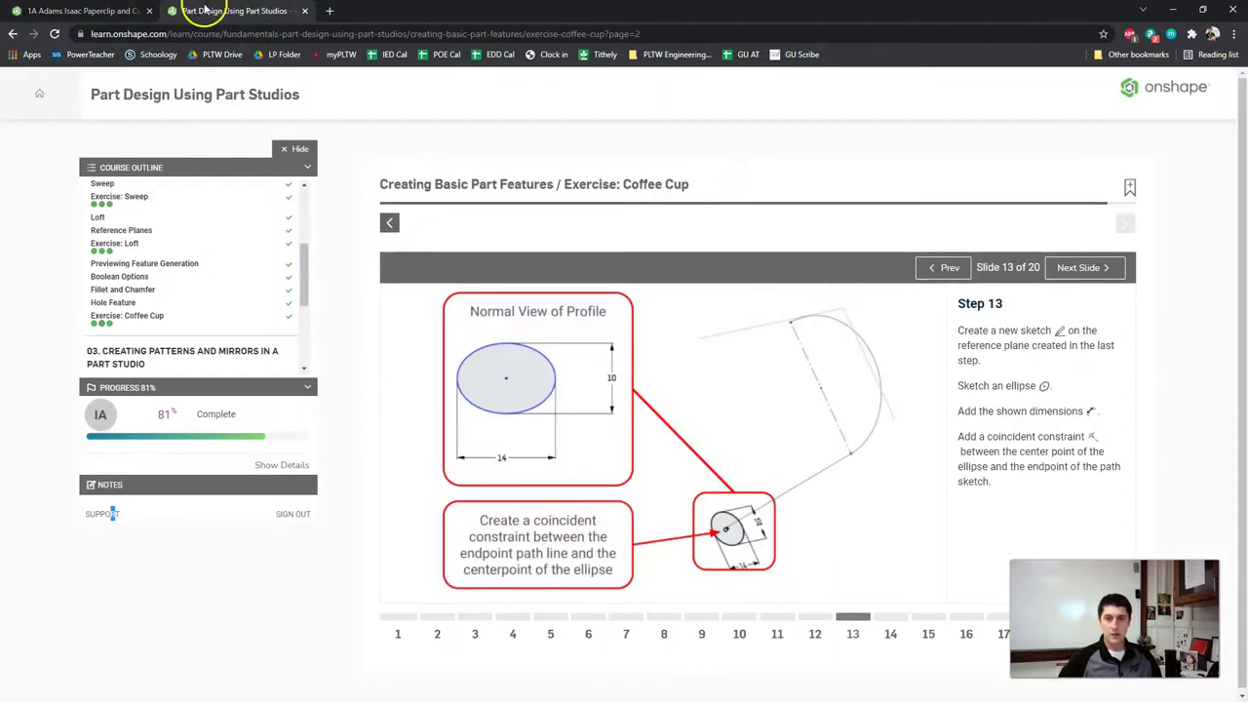
pyautogui.click(85, 9)
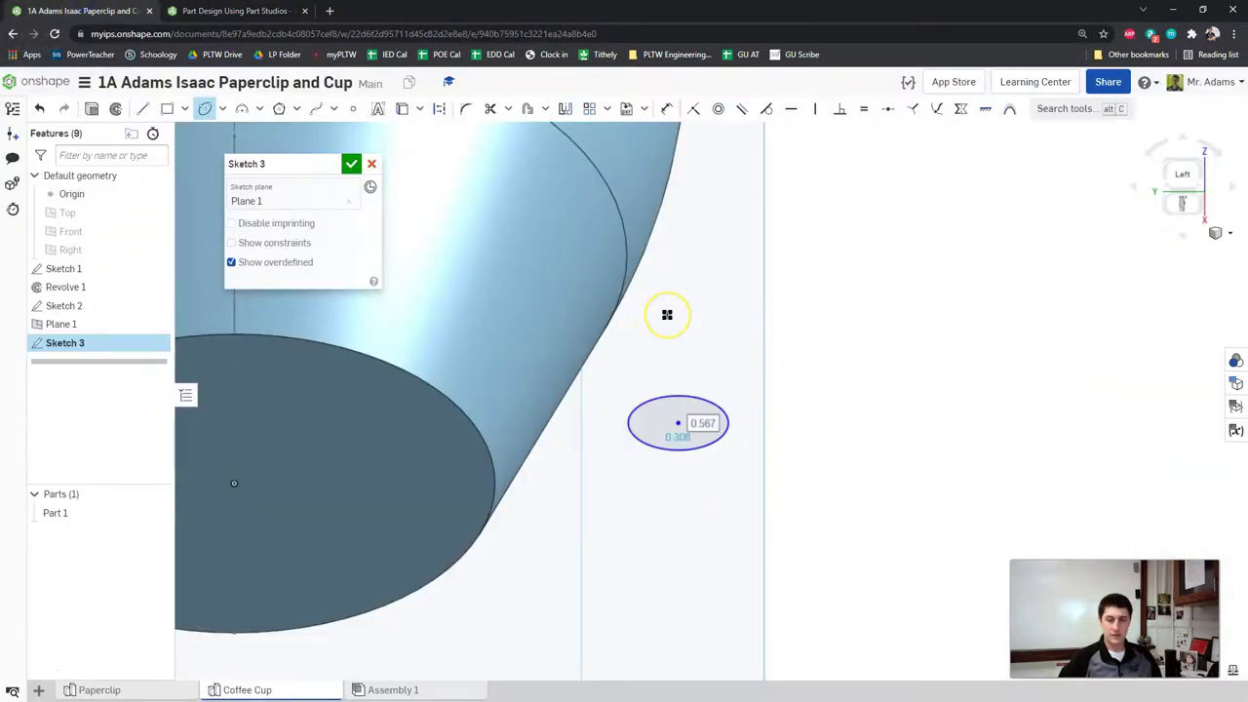
pyautogui.press('Escape')
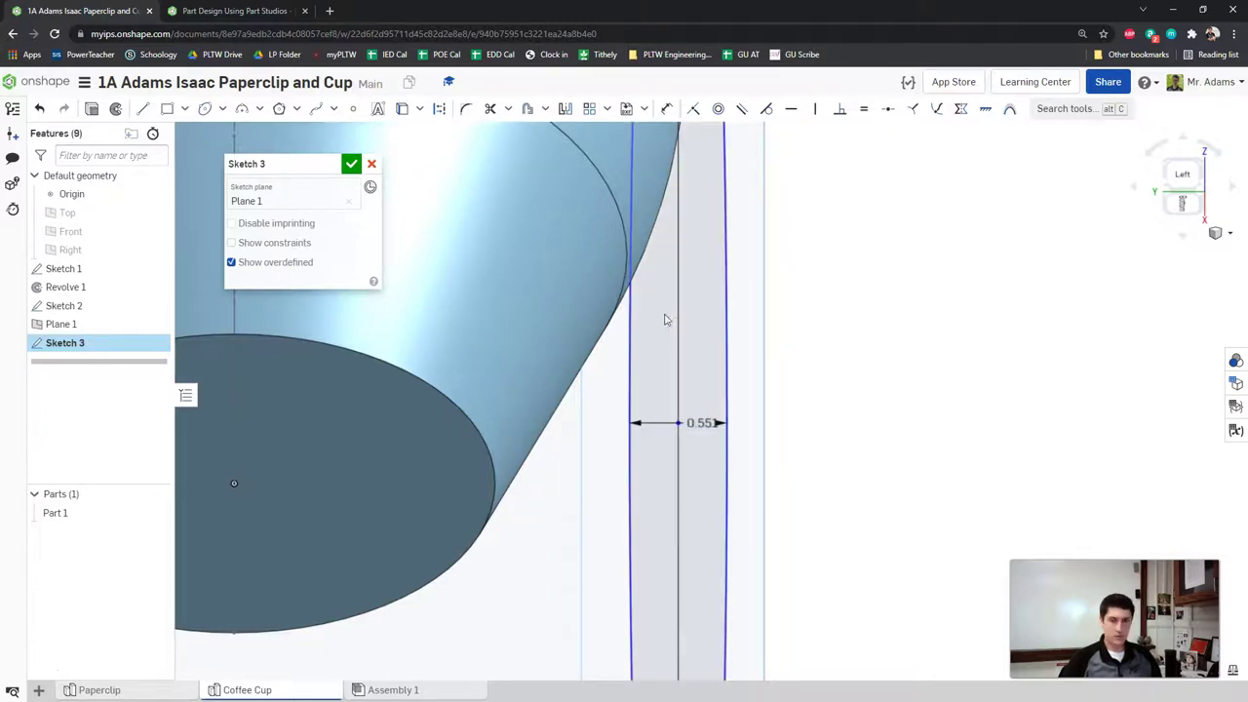
# Step: Try to dimension the ellipse's height, cancel the Dimension tool and undo the ellipse
pyautogui.rightClick(686, 399)
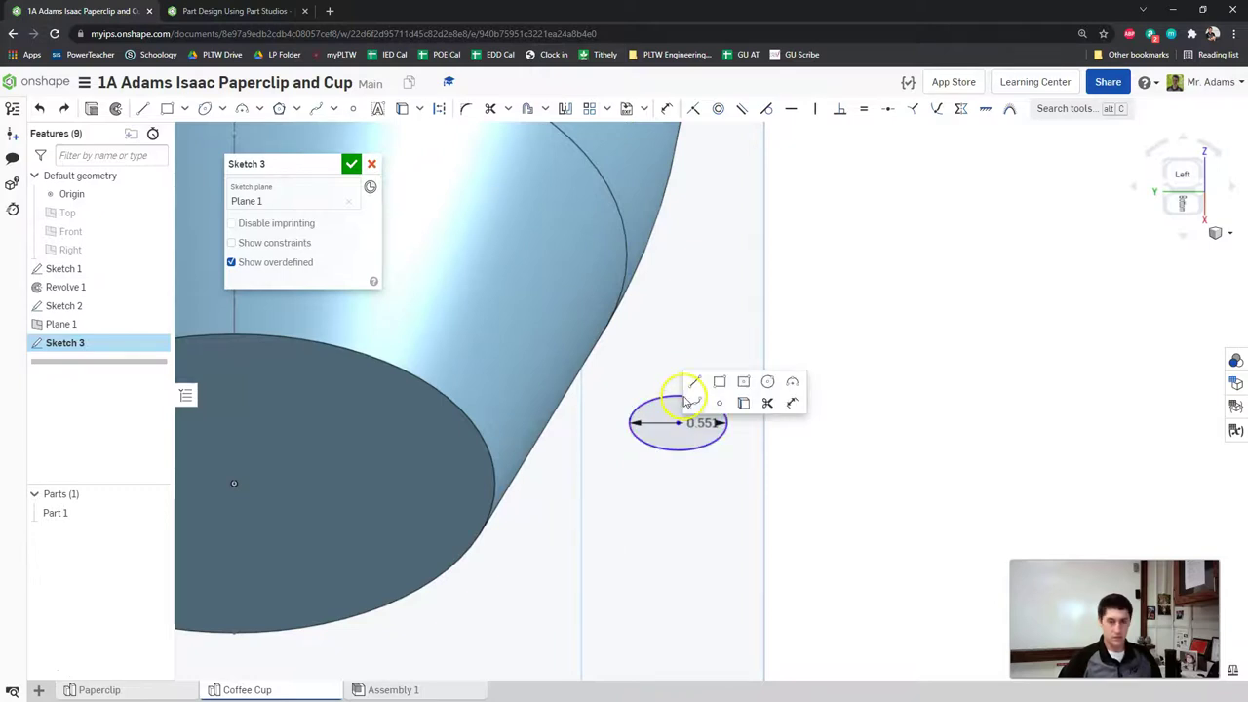
pyautogui.click(688, 401)
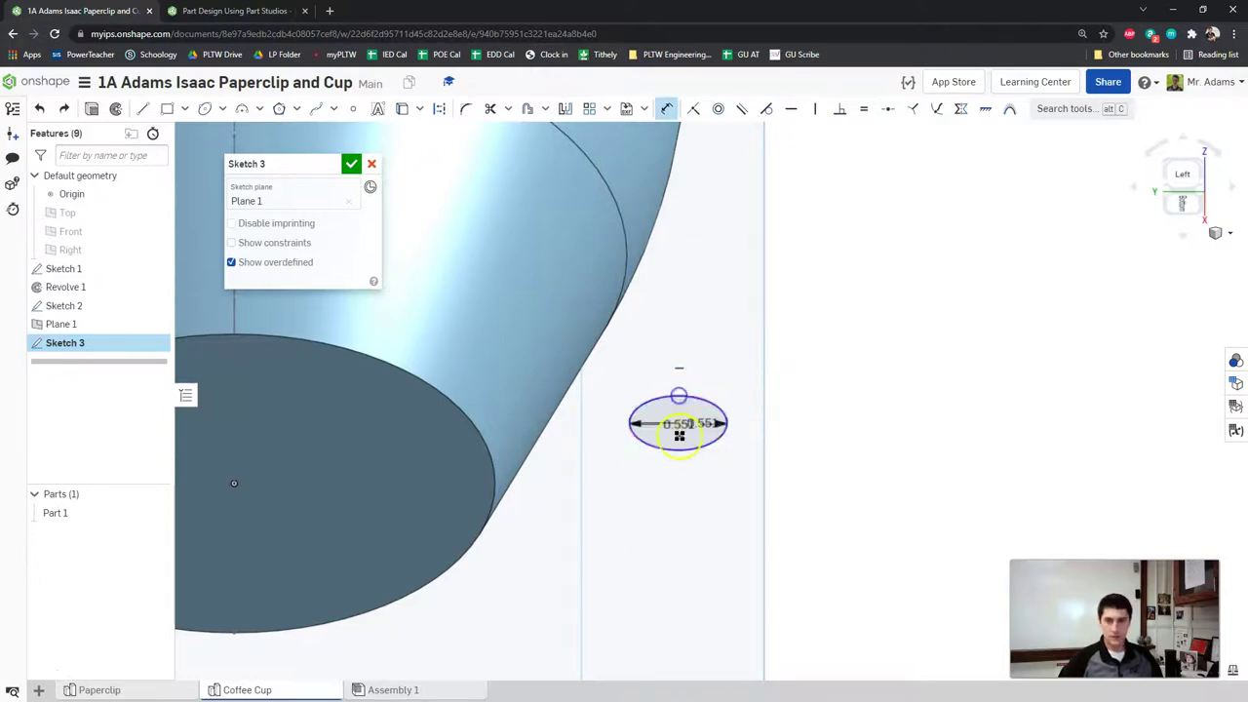
pyautogui.press('Escape')
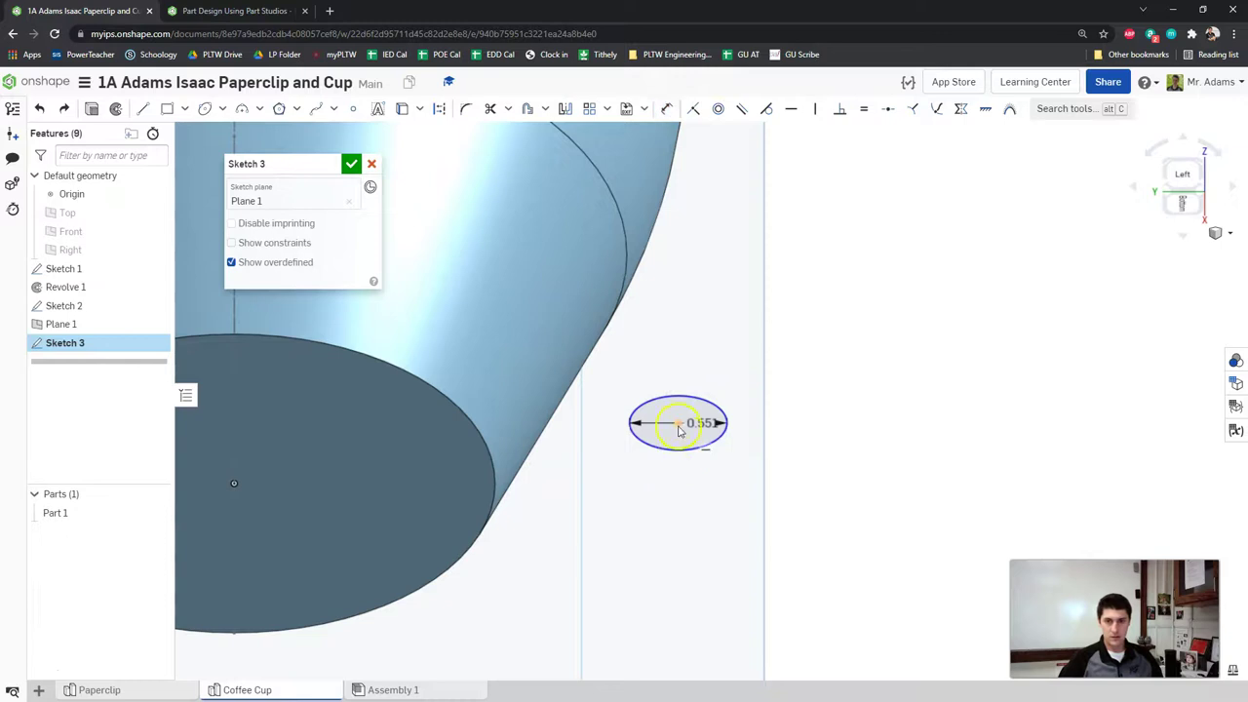
pyautogui.hotkey('ctrl', 'z')
# Step: Sketch a new ellipse on Plane 1 in the free area beside the cup's base and set its width to 14 mm
pyautogui.click(205, 108)
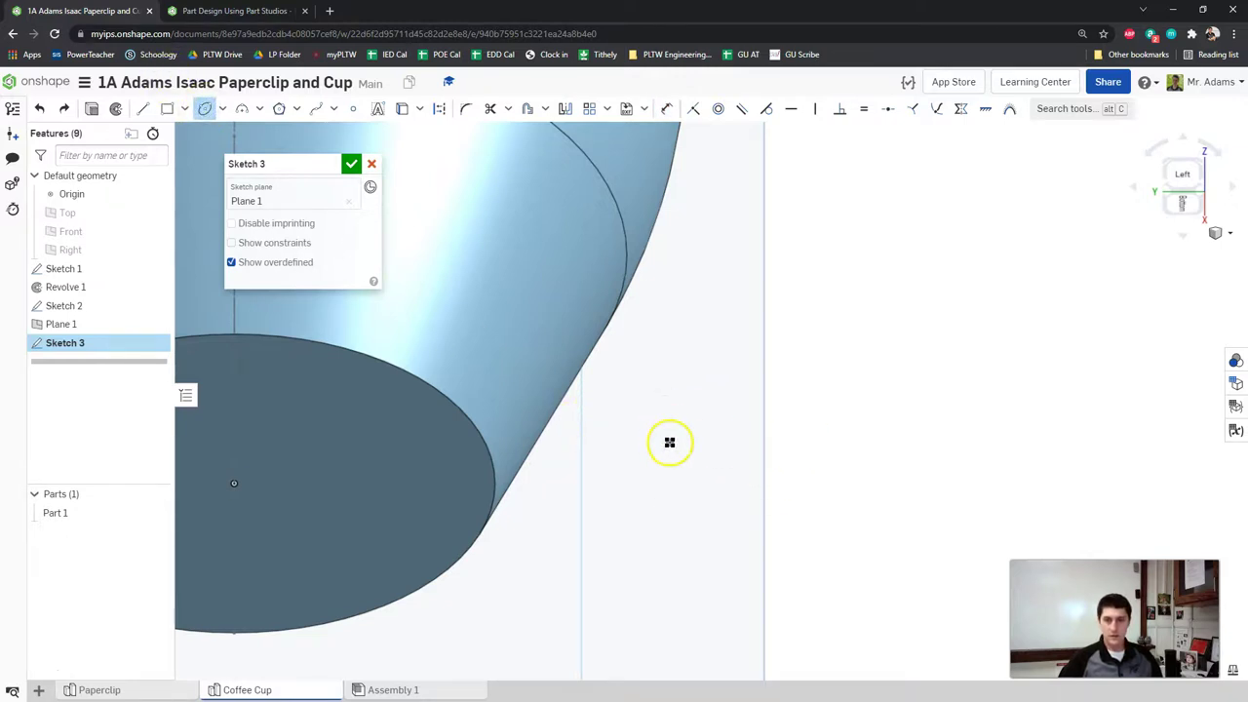
pyautogui.click(711, 441)
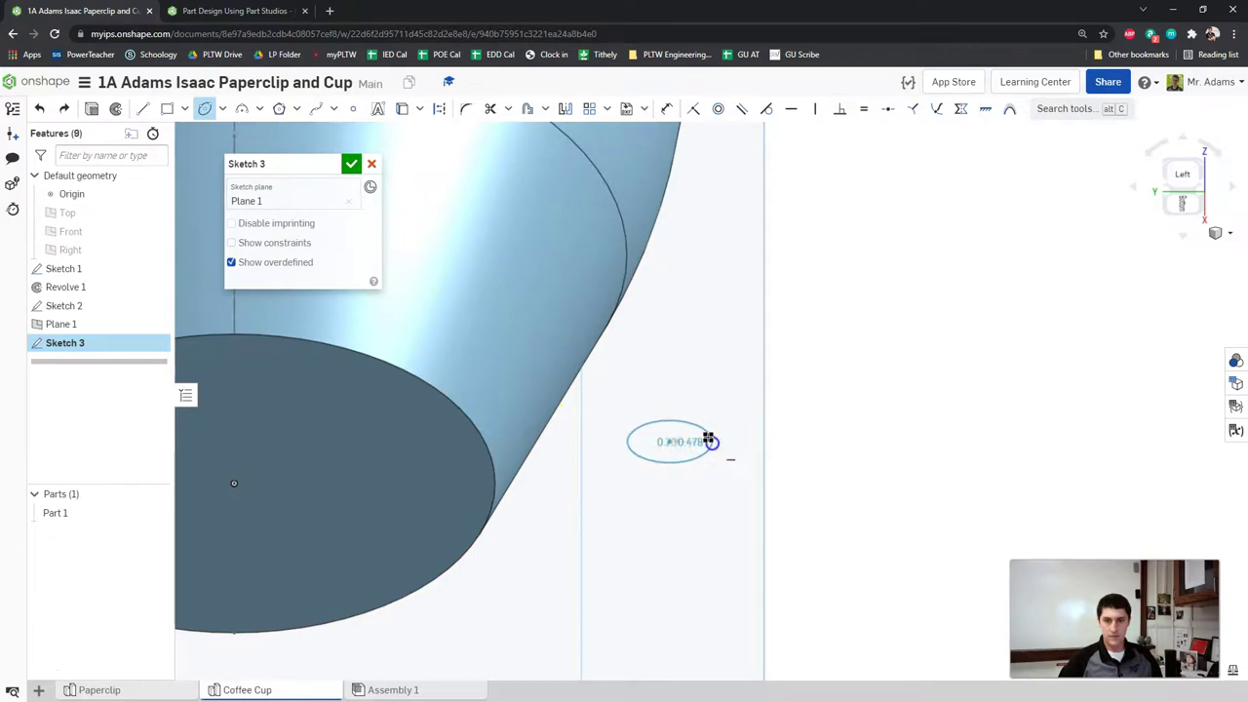
pyautogui.click(681, 417)
pyautogui.doubleClick(697, 442)
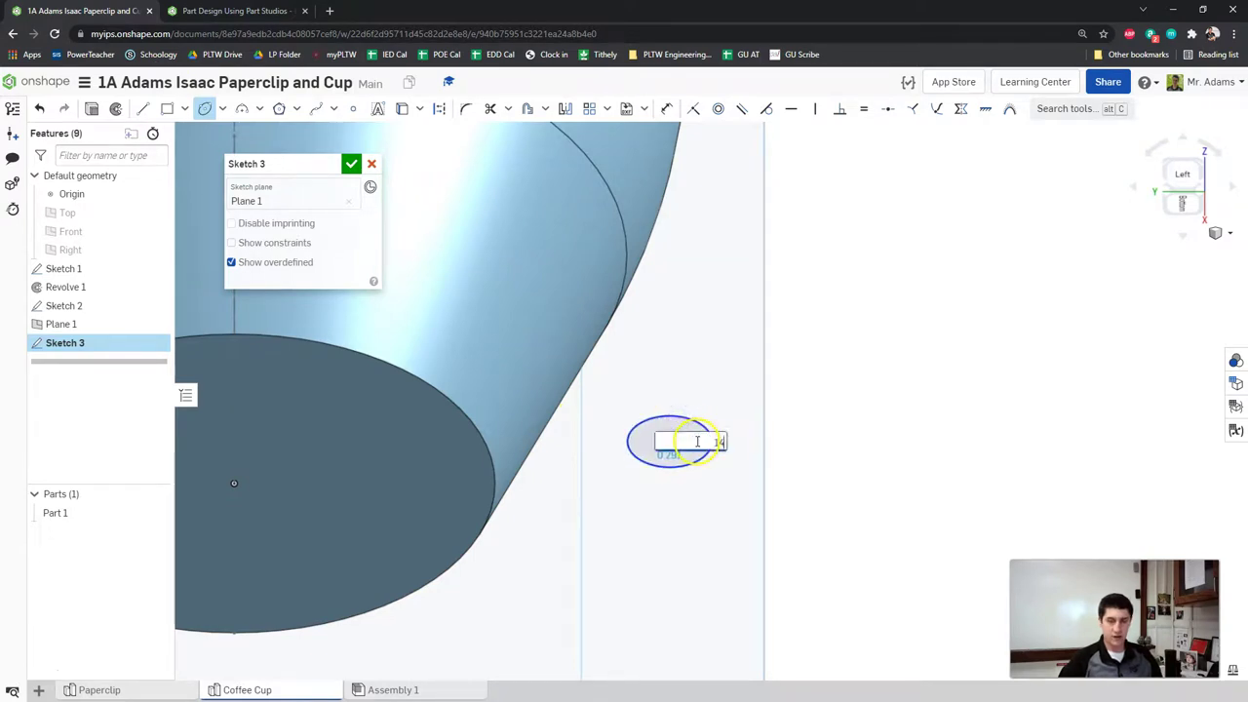
pyautogui.press('Return')
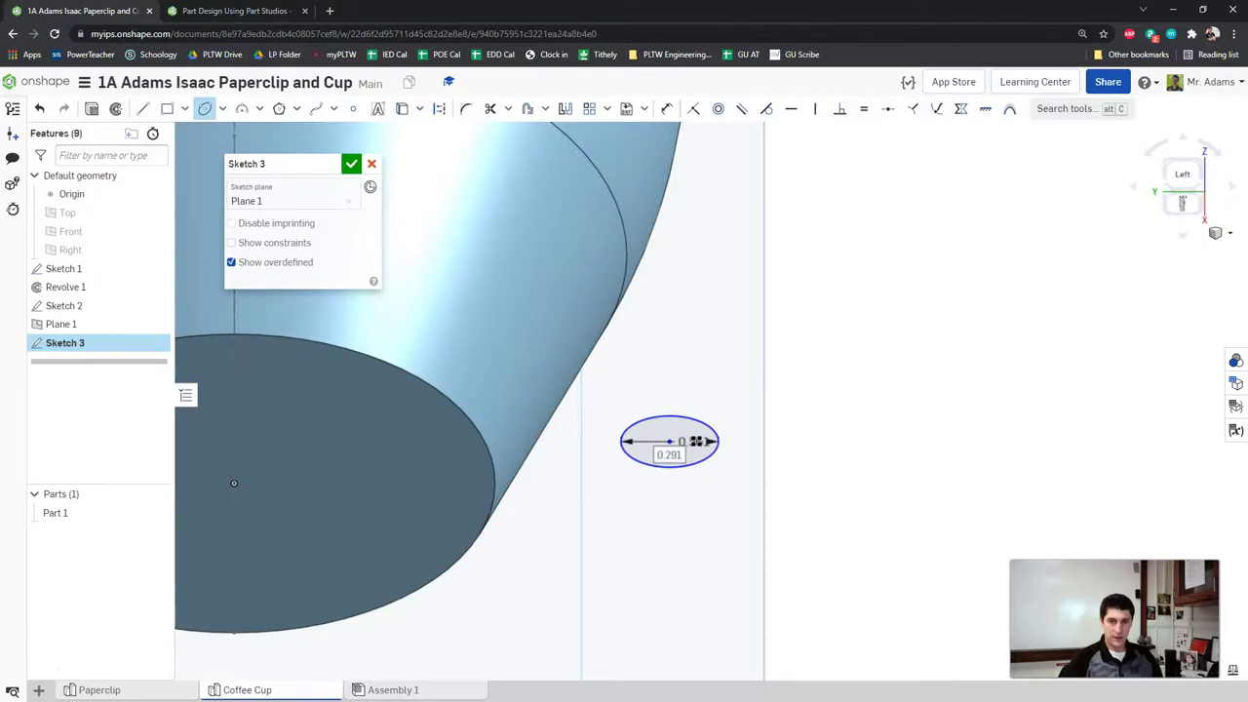
# Step: Set the ellipse's height to 10 mm and place its width and height dimensions outside the outline
pyautogui.doubleClick(695, 440)
pyautogui.press('Return')
pyautogui.moveTo(696, 459); pyautogui.dragTo(668, 504)
pyautogui.click(897, 440)
pyautogui.click(597, 317)
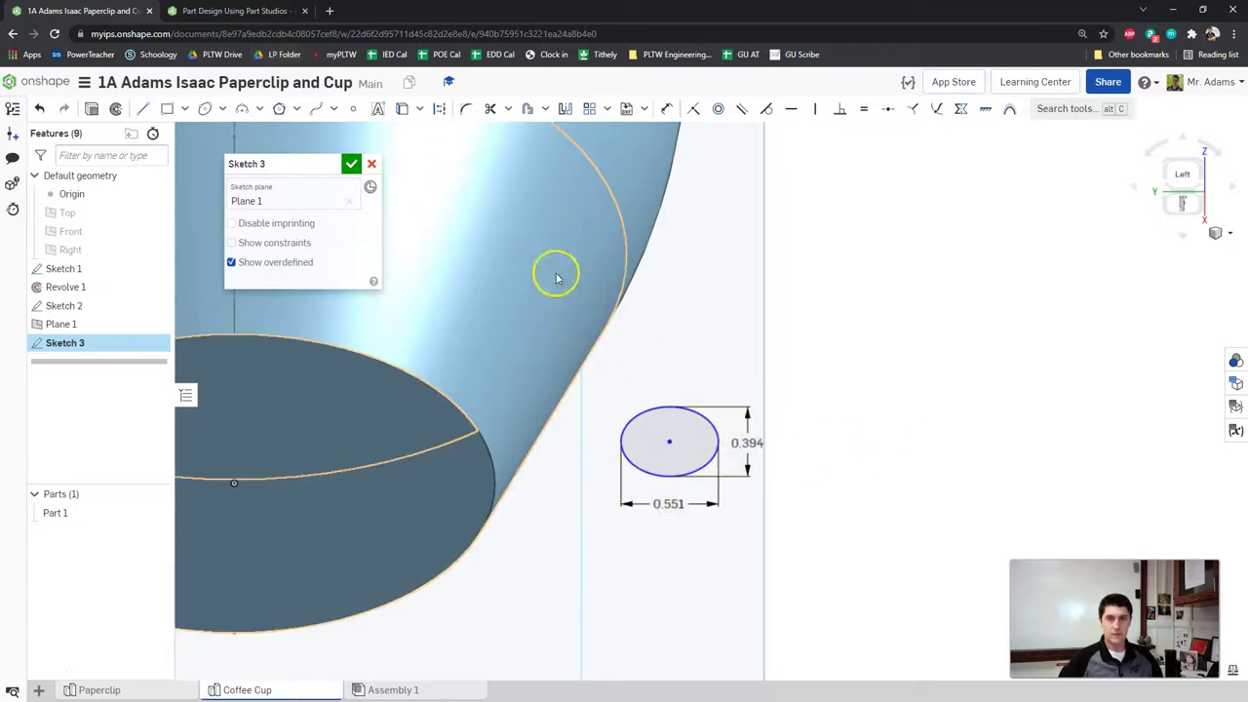
# Step: Compare the ellipse's width and height dimensions with the profile drawing on slide 13 of the course
pyautogui.click(226, 12)
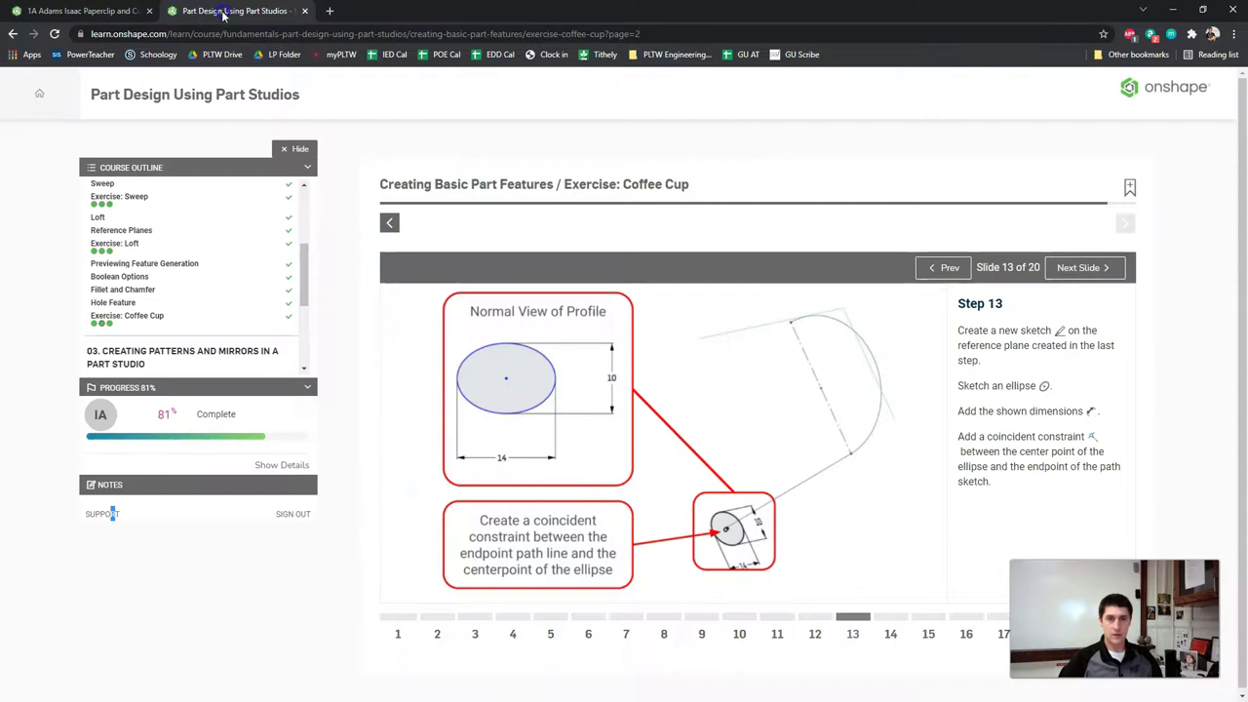
pyautogui.click(148, 9)
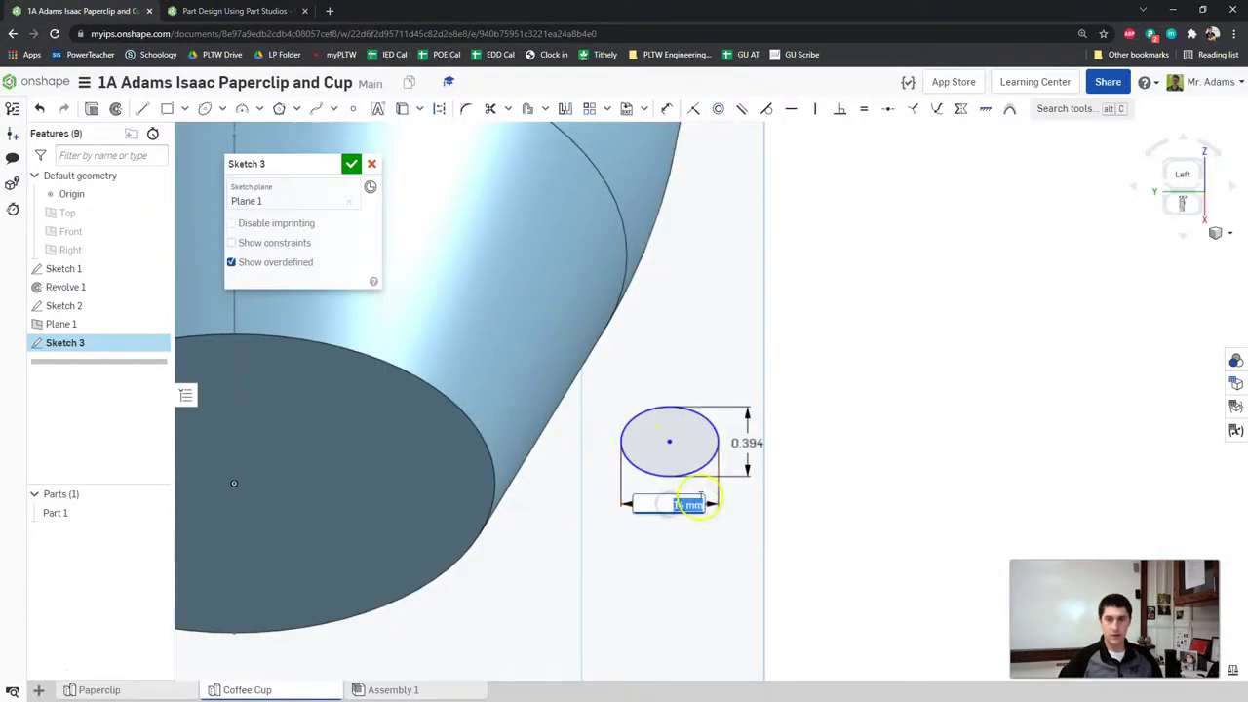
pyautogui.click(227, 11)
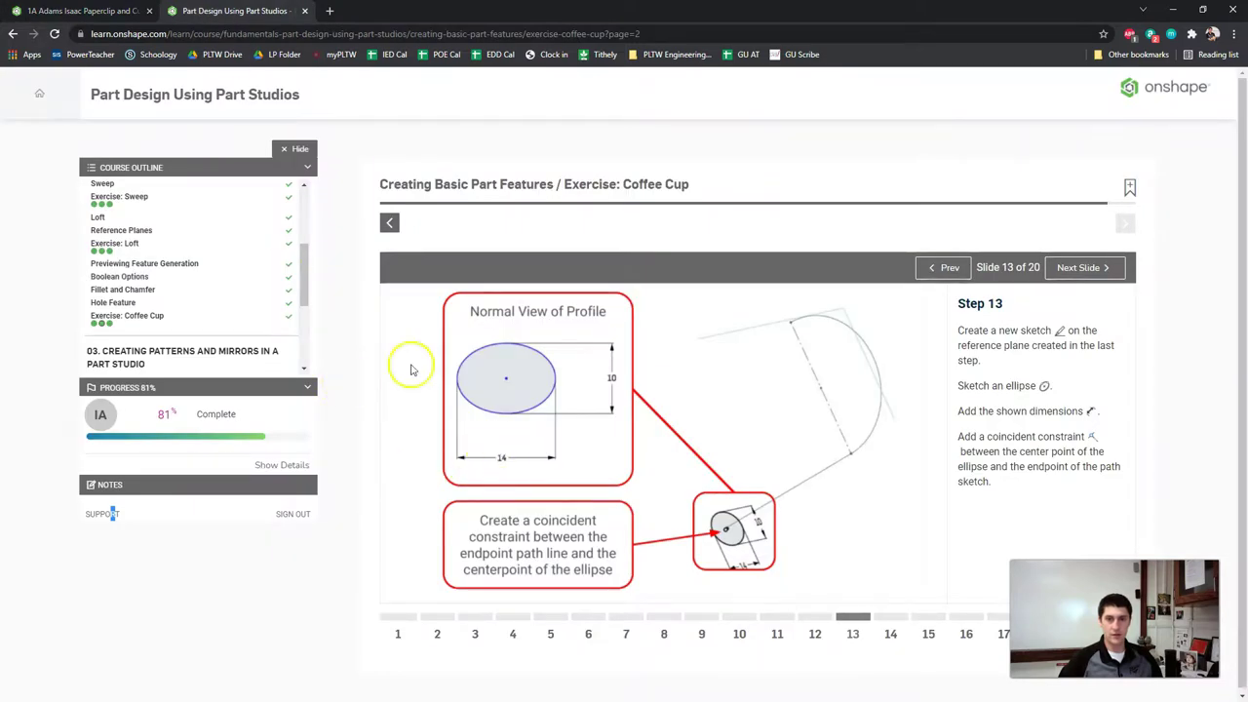
pyautogui.click(97, 10)
pyautogui.doubleClick(747, 441)
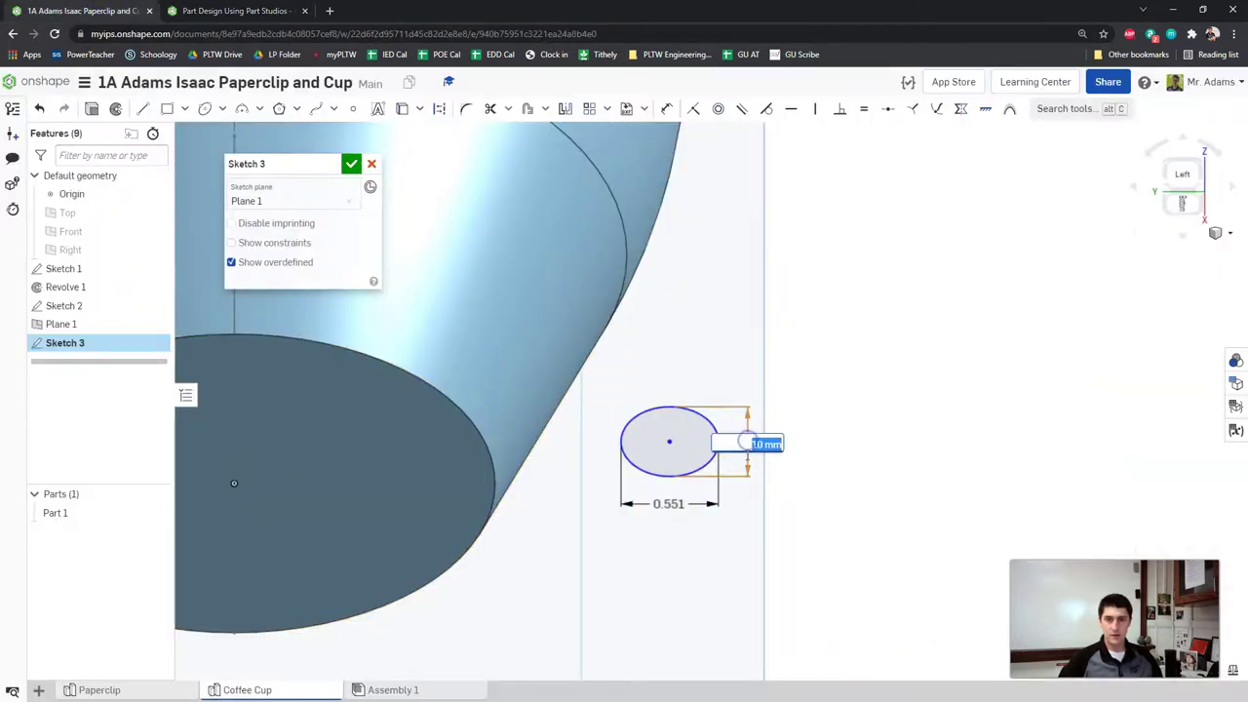
pyautogui.hotkey('ctrl', 'Tab')
pyautogui.hotkey('ctrl', 'Tab')
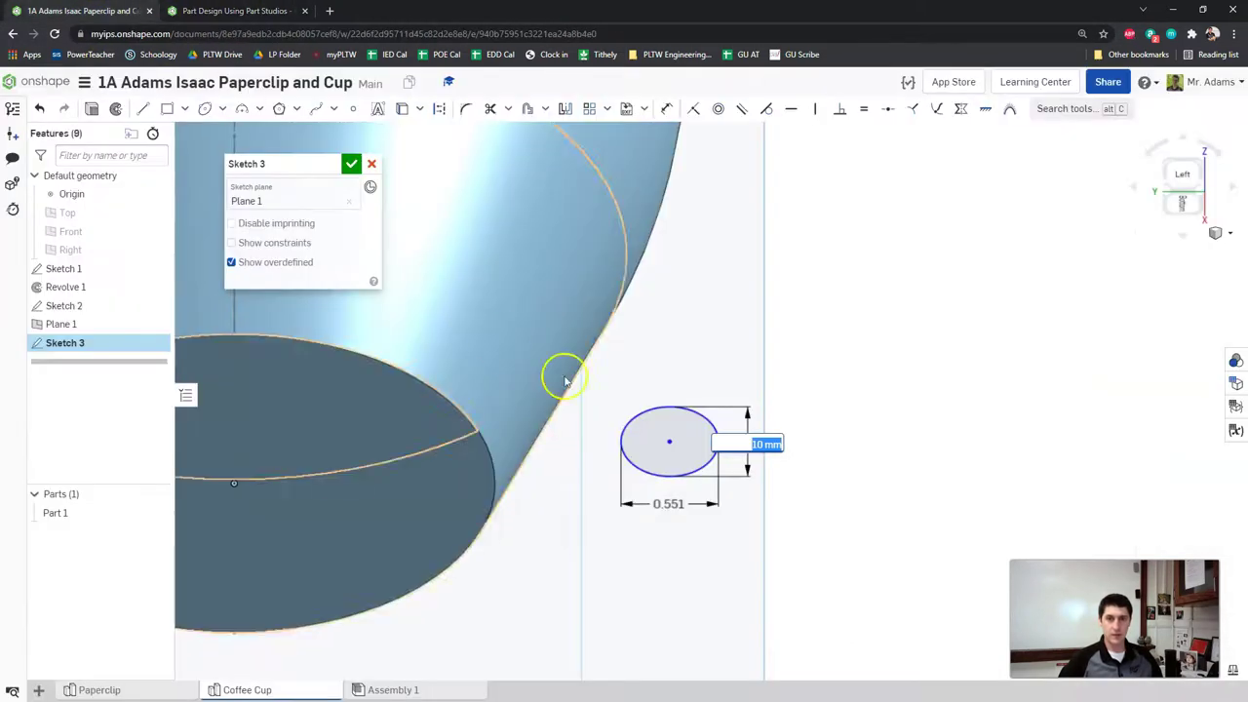
# Step: Add a coincident constraint between the ellipse's center point and the lower endpoint of the handle path line in Sketch 2
pyautogui.scroll(-3, 653, 360)
pyautogui.scroll(5, 618, 399)
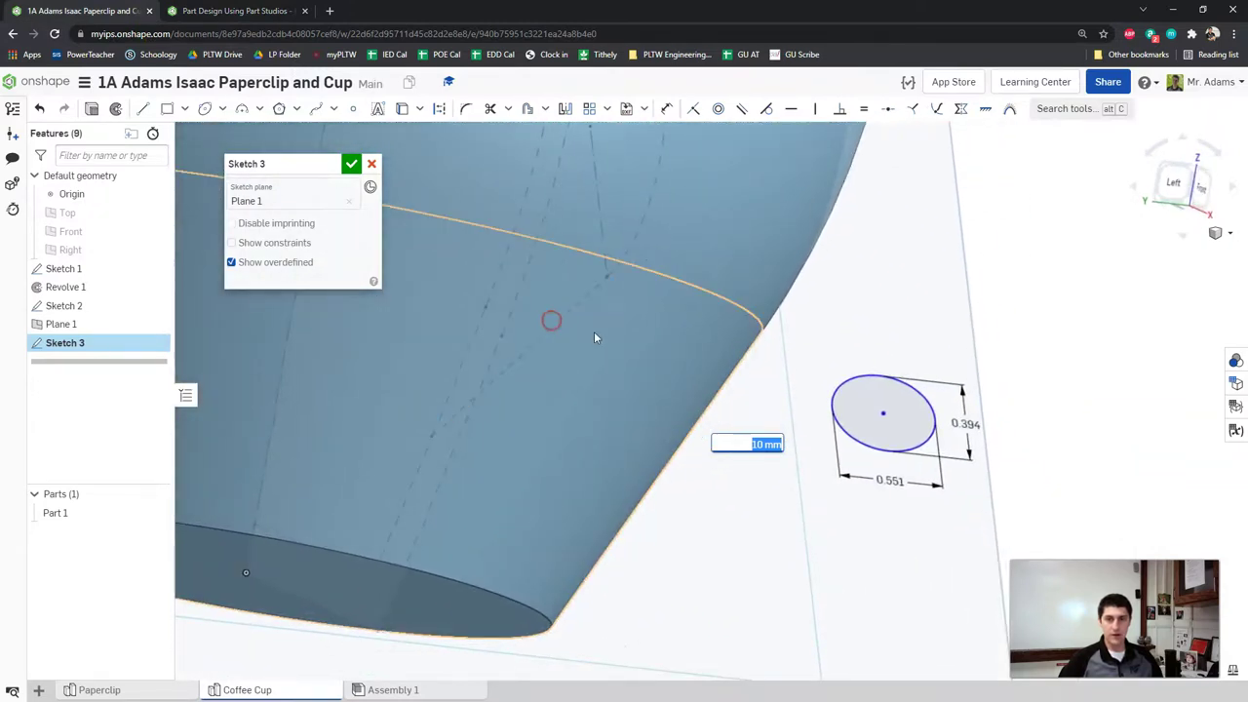
pyautogui.scroll(2, 552, 332)
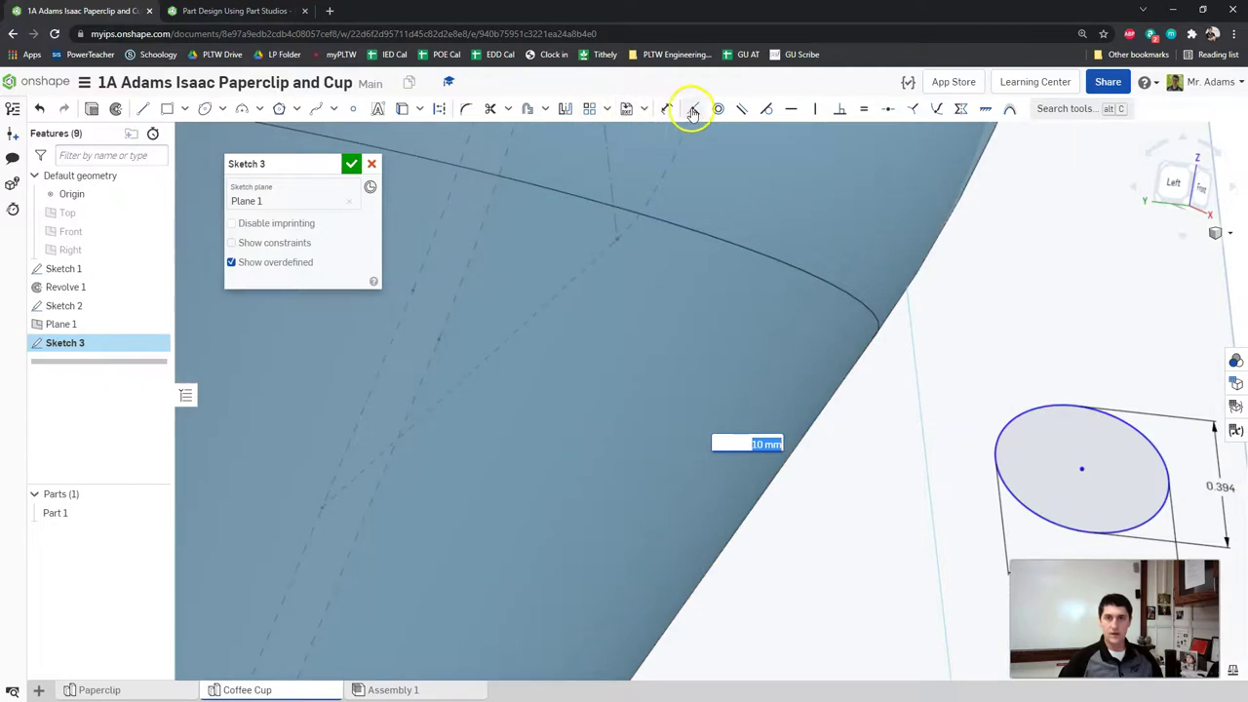
pyautogui.click(693, 109)
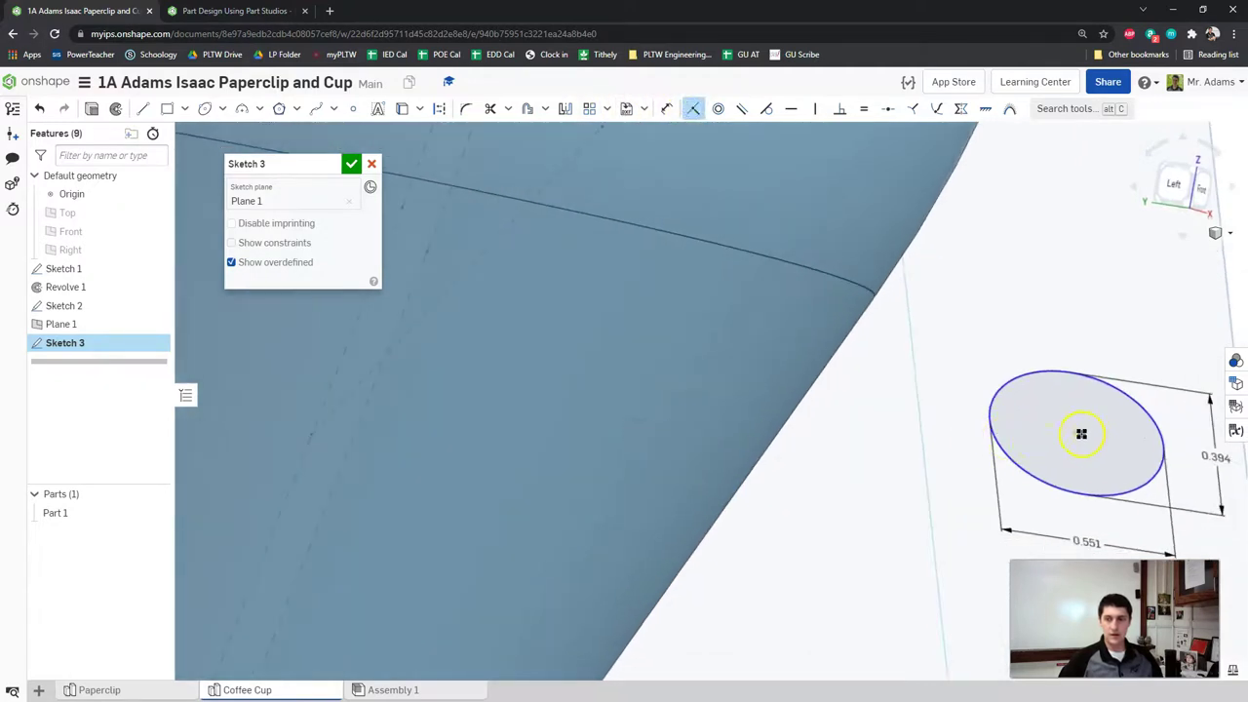
pyautogui.click(1076, 433)
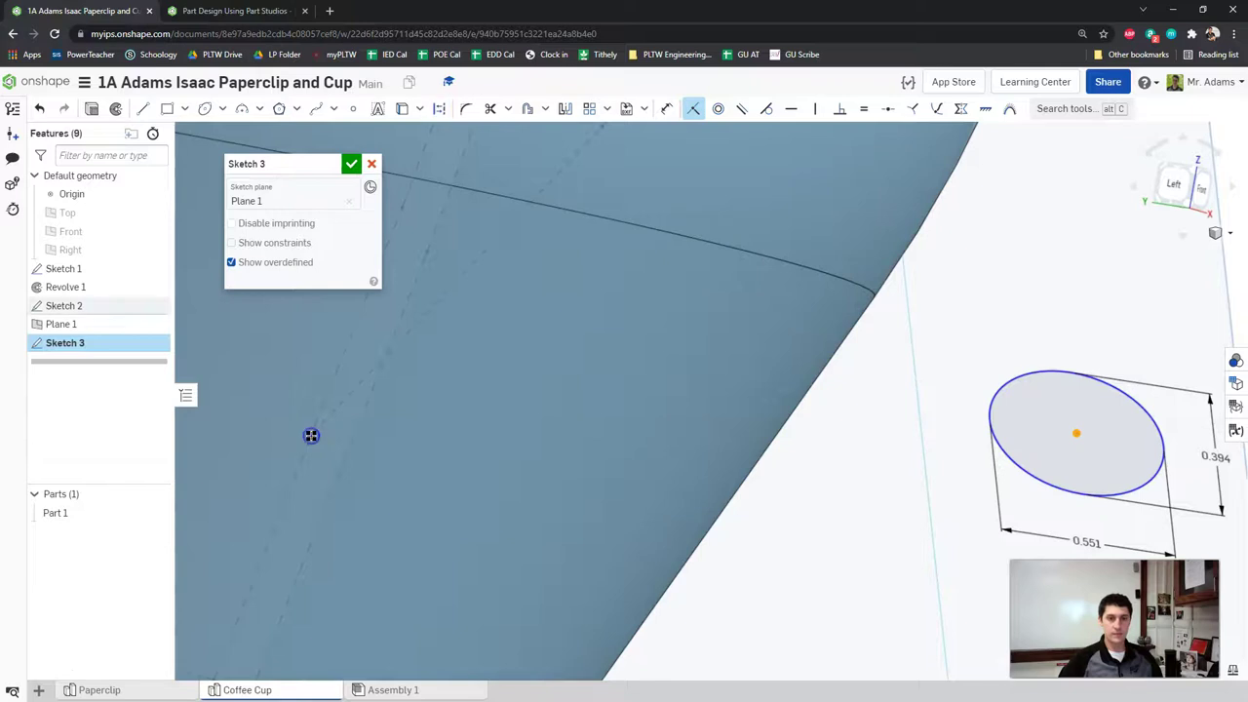
pyautogui.click(311, 436)
pyautogui.moveTo(312, 435); pyautogui.dragTo(615, 432, button='right')
pyautogui.scroll(3, 615, 432)
pyautogui.scroll(3, 601, 428)
pyautogui.moveTo(705, 361)
pyautogui.mouseDown(button='right')
pyautogui.moveTo(616, 357)
pyautogui.moveTo(673, 359)
pyautogui.moveTo(634, 363)
pyautogui.mouseUp(button='right')
# Step: Read the instructions on slides 14 and 15 of the course and accept Sketch 3 with the ellipse profile
pyautogui.click(228, 10)
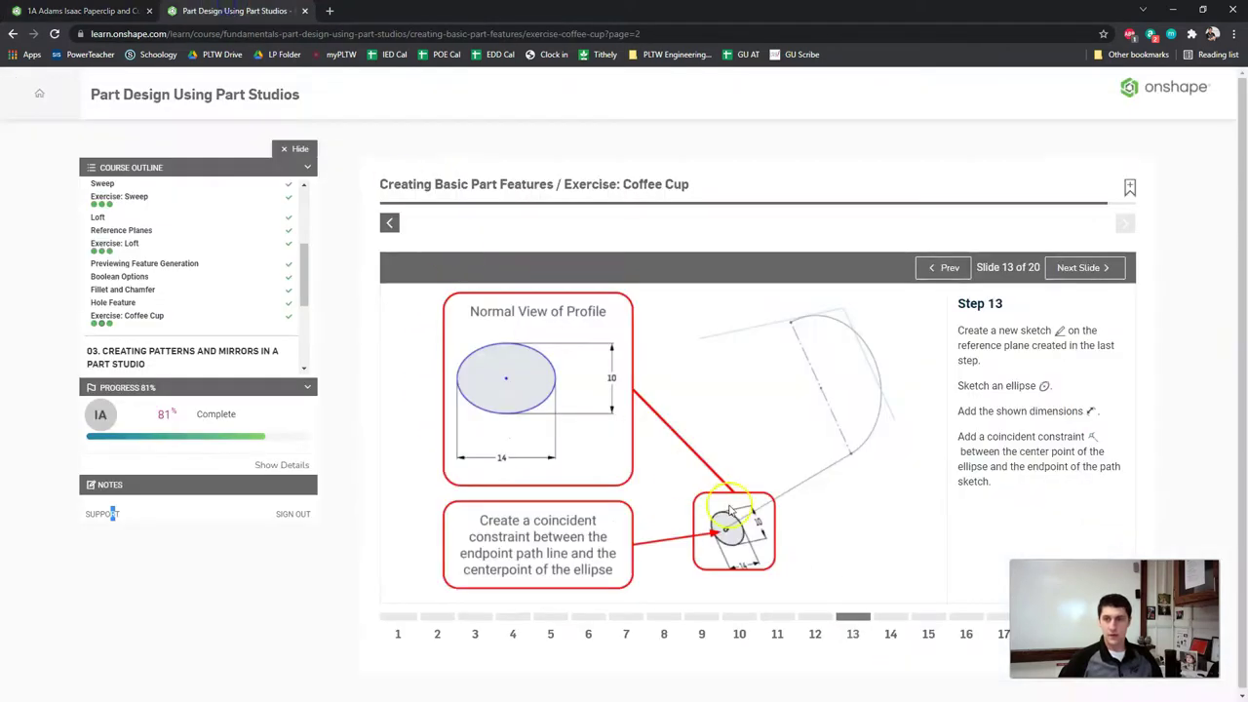
pyautogui.click(883, 627)
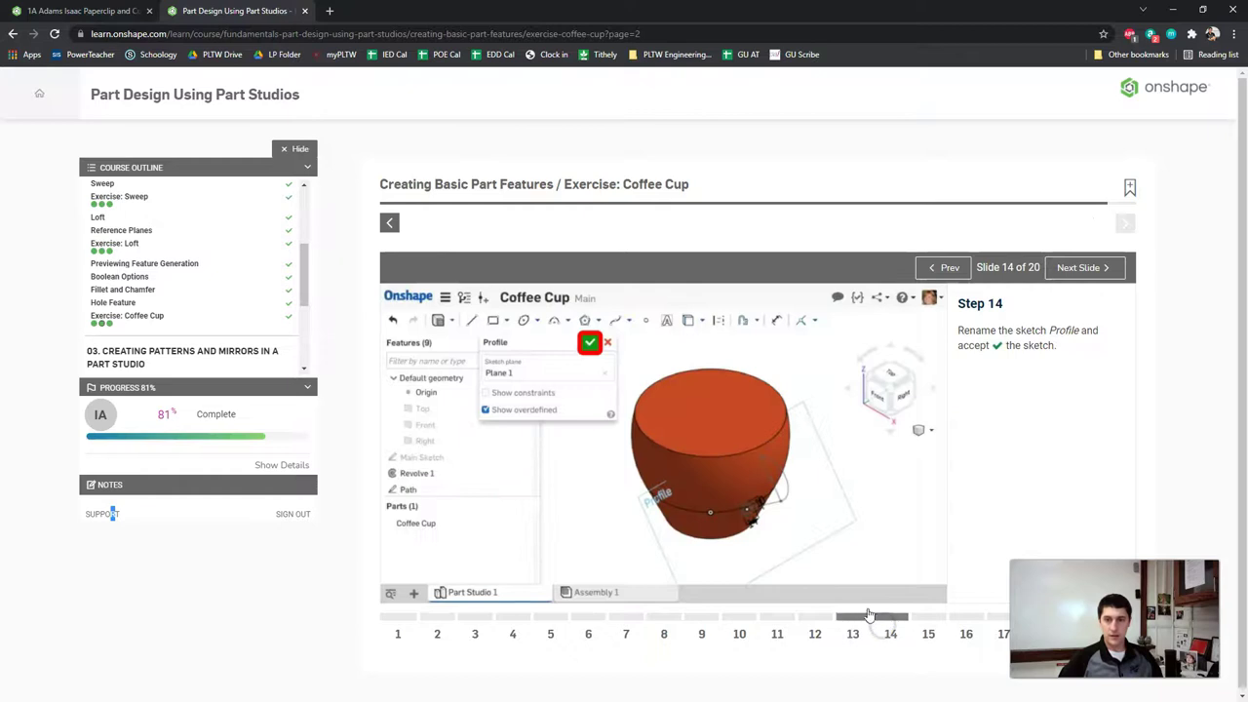
pyautogui.click(928, 627)
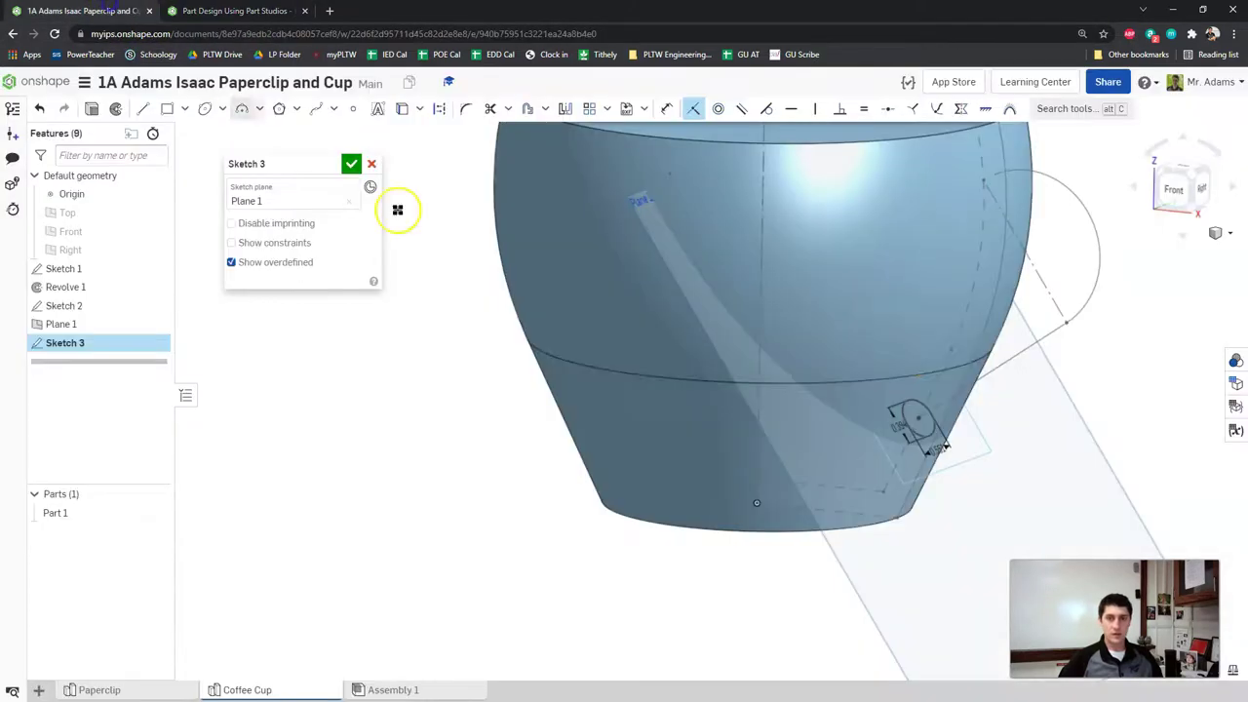
pyautogui.click(107, 11)
pyautogui.moveTo(664, 363); pyautogui.dragTo(649, 362, button='right')
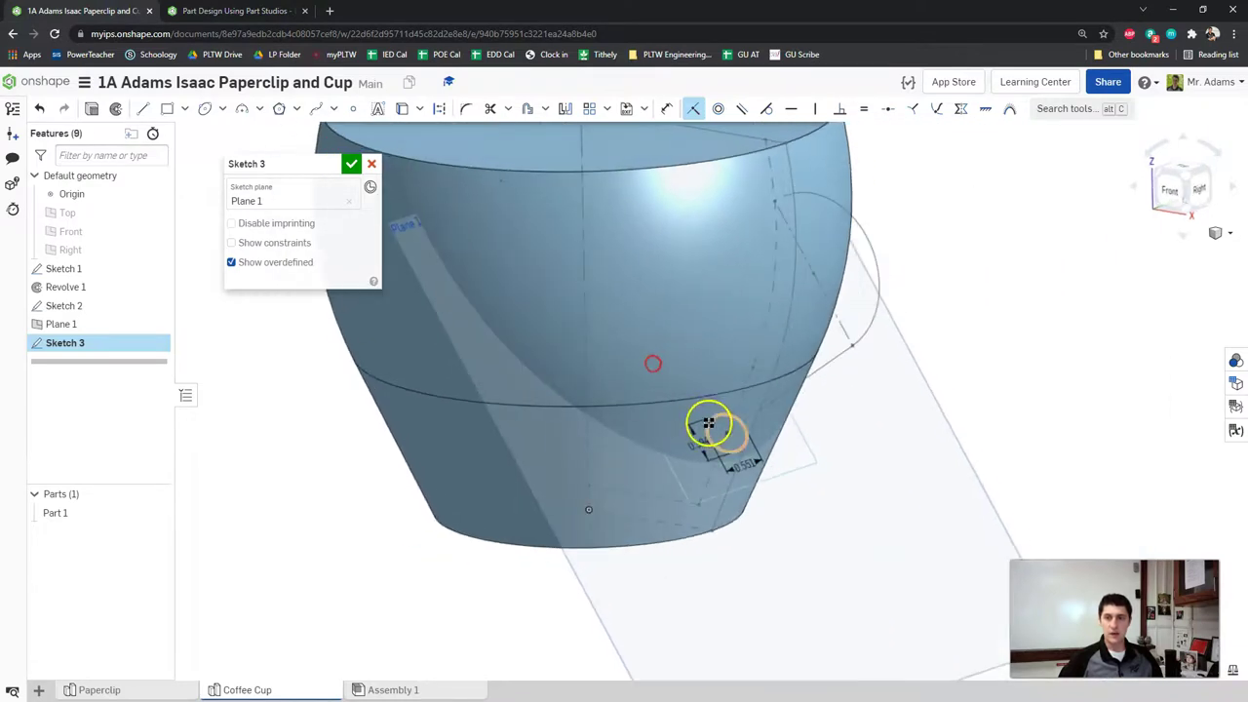
pyautogui.moveTo(794, 201); pyautogui.dragTo(793, 229, button='right')
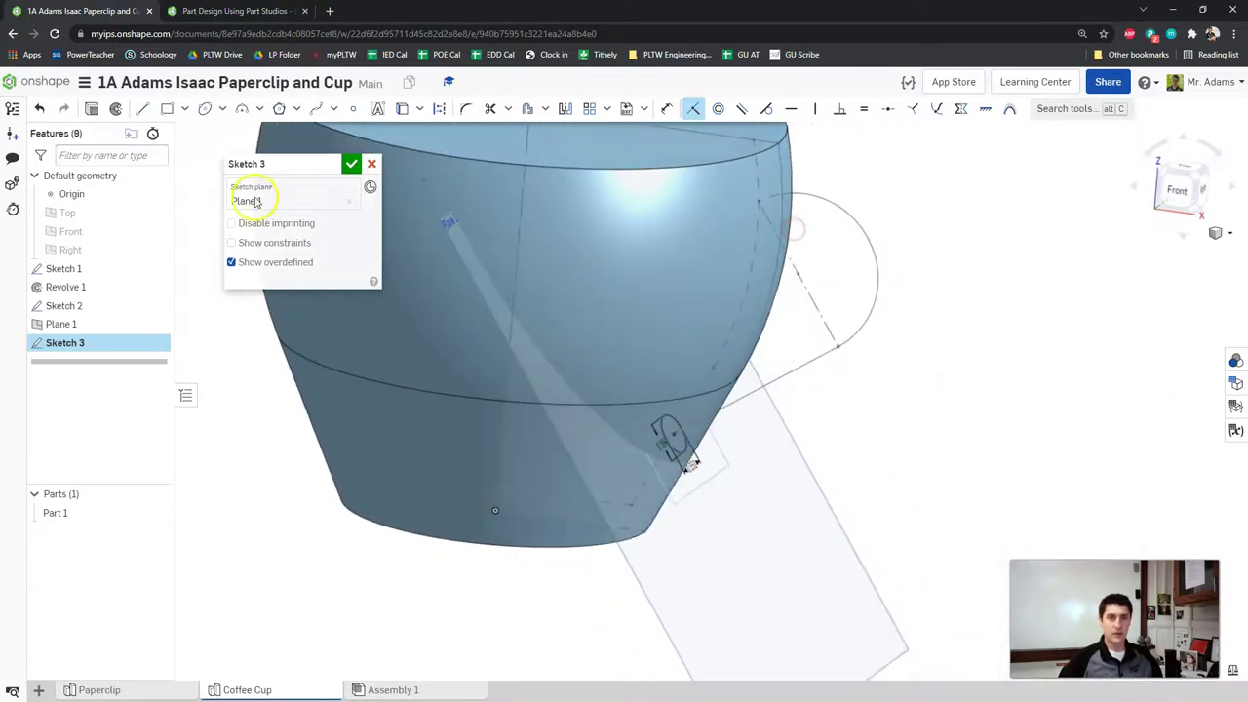
pyautogui.click(351, 164)
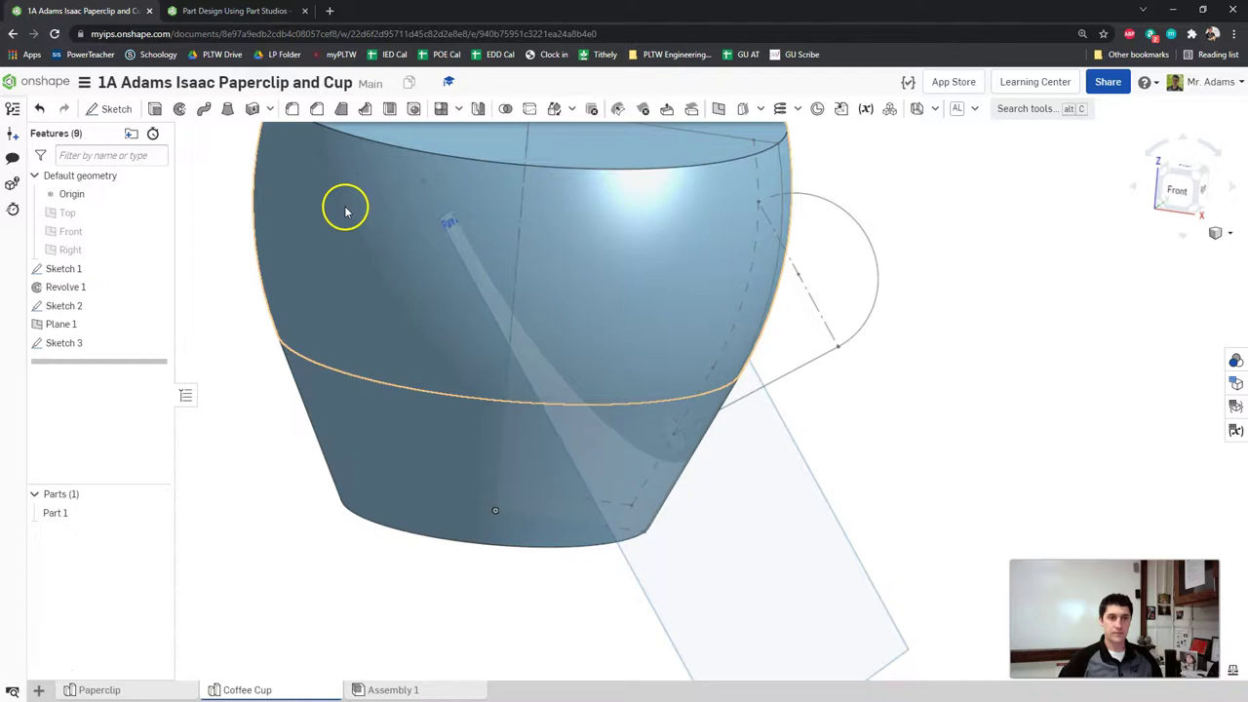
# Step: Begin a solid Sweep feature with the ellipse of Sketch 3 as the profile
pyautogui.click(203, 109)
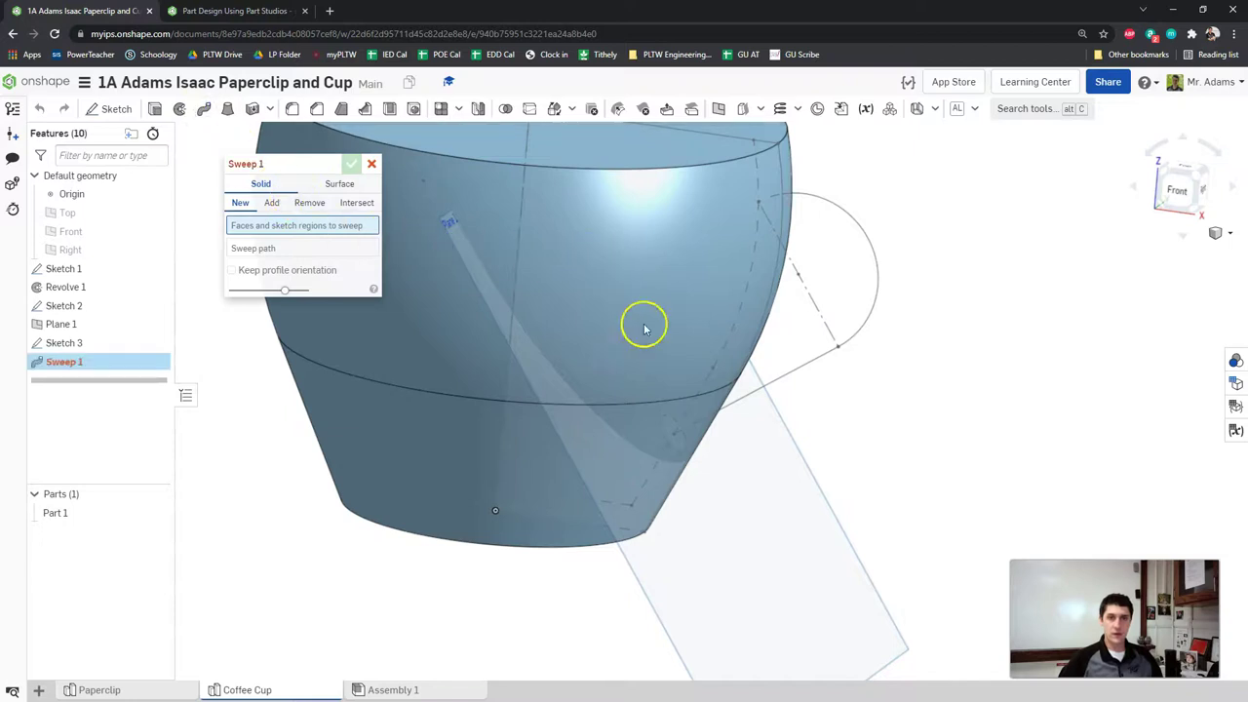
pyautogui.scroll(-2, 643, 328)
pyautogui.scroll(-2, 618, 454)
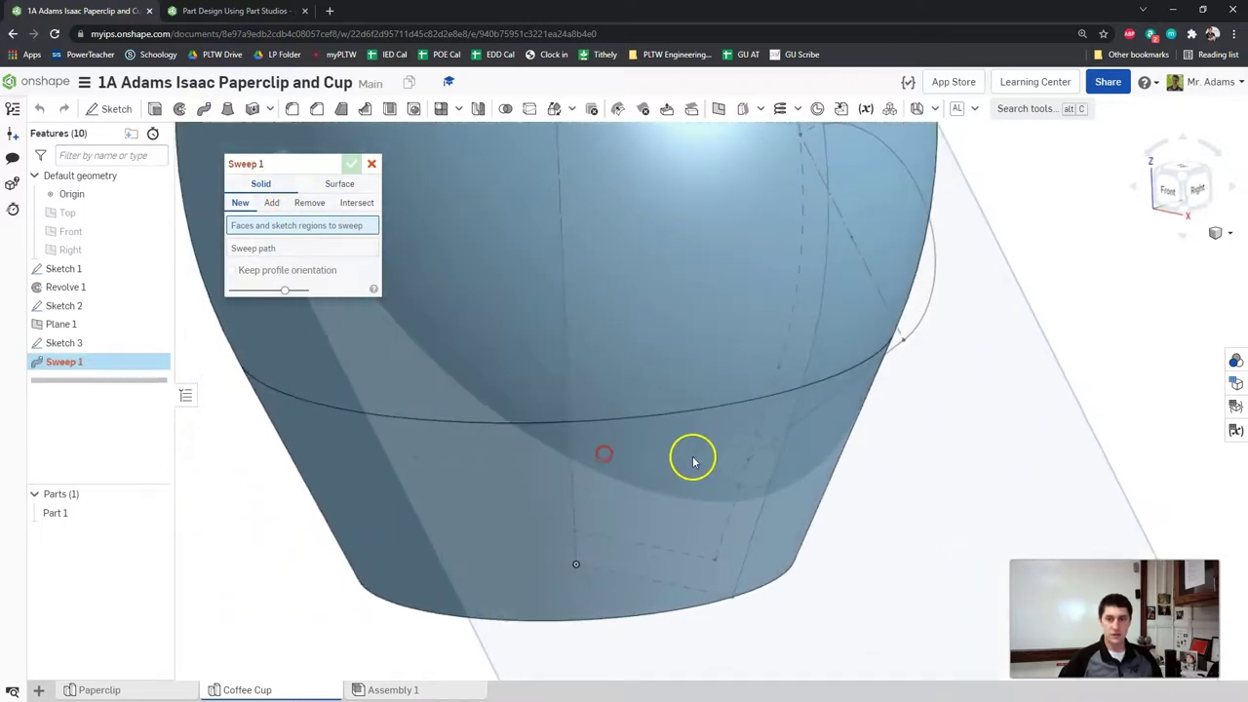
pyautogui.scroll(1, 770, 454)
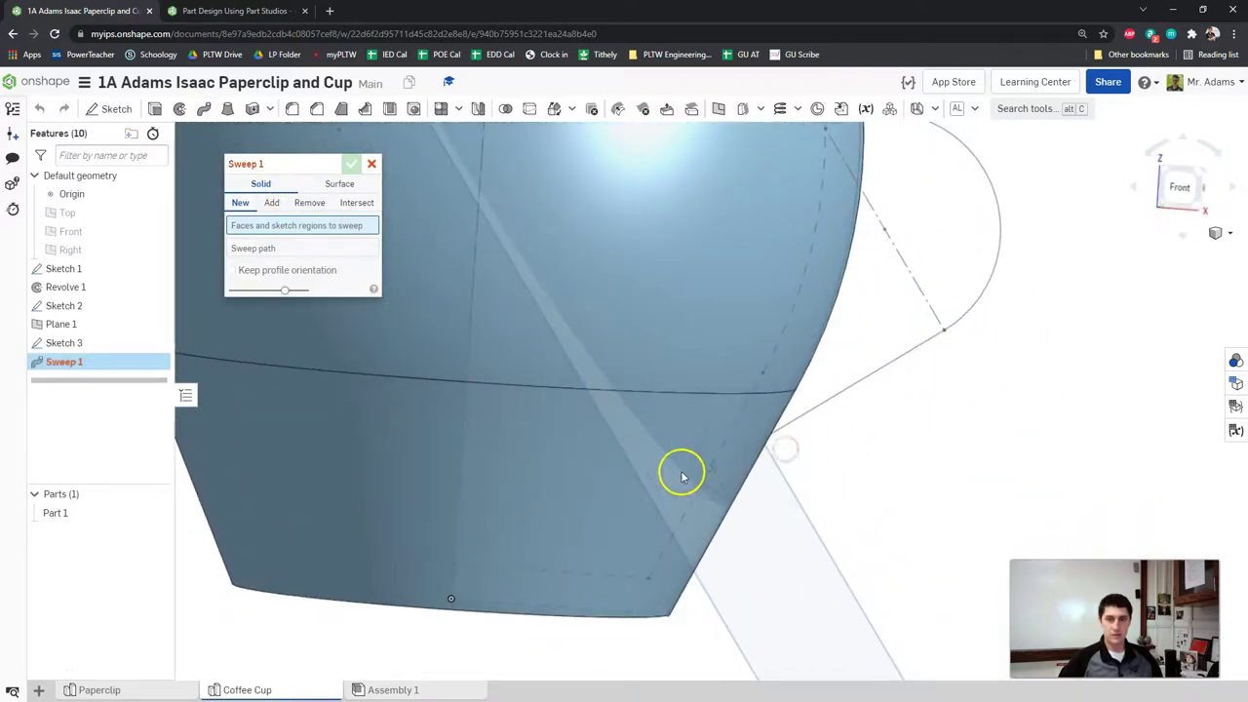
pyautogui.click(81, 344)
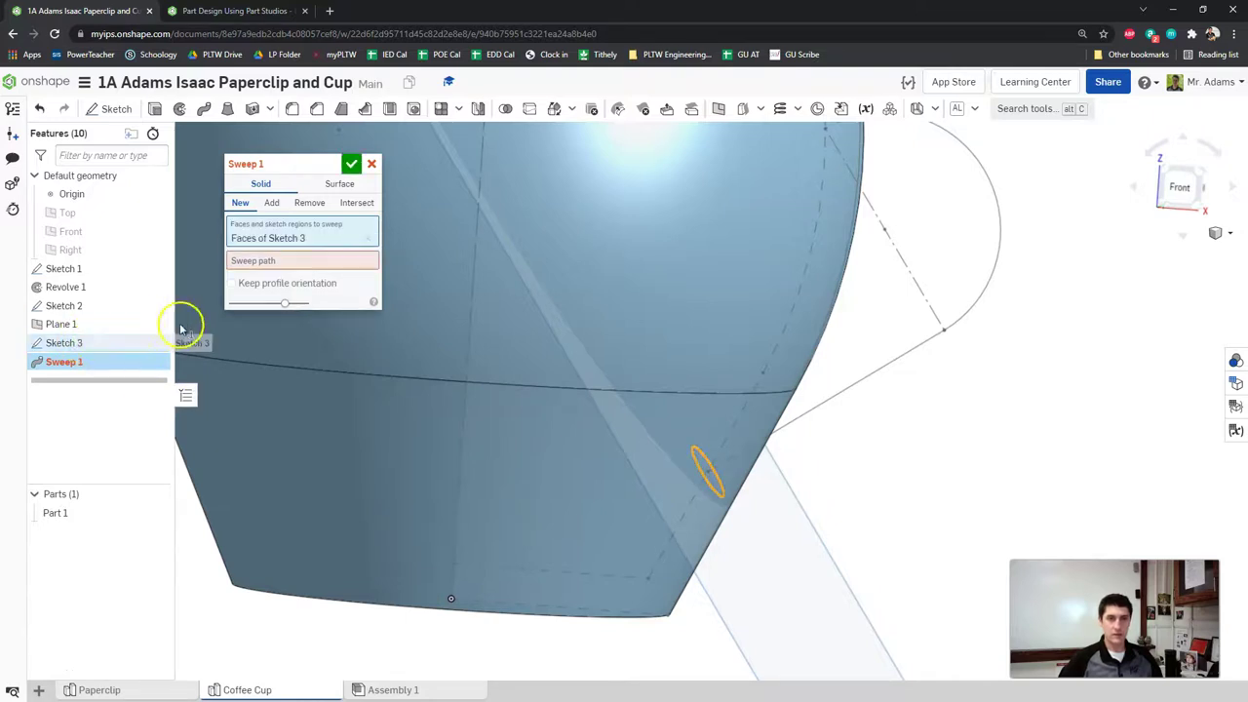
# Step: Choose the straight line and the arc of Sketch 2 as the sweep path and accept the handle sweep, added to Part 1
pyautogui.click(286, 263)
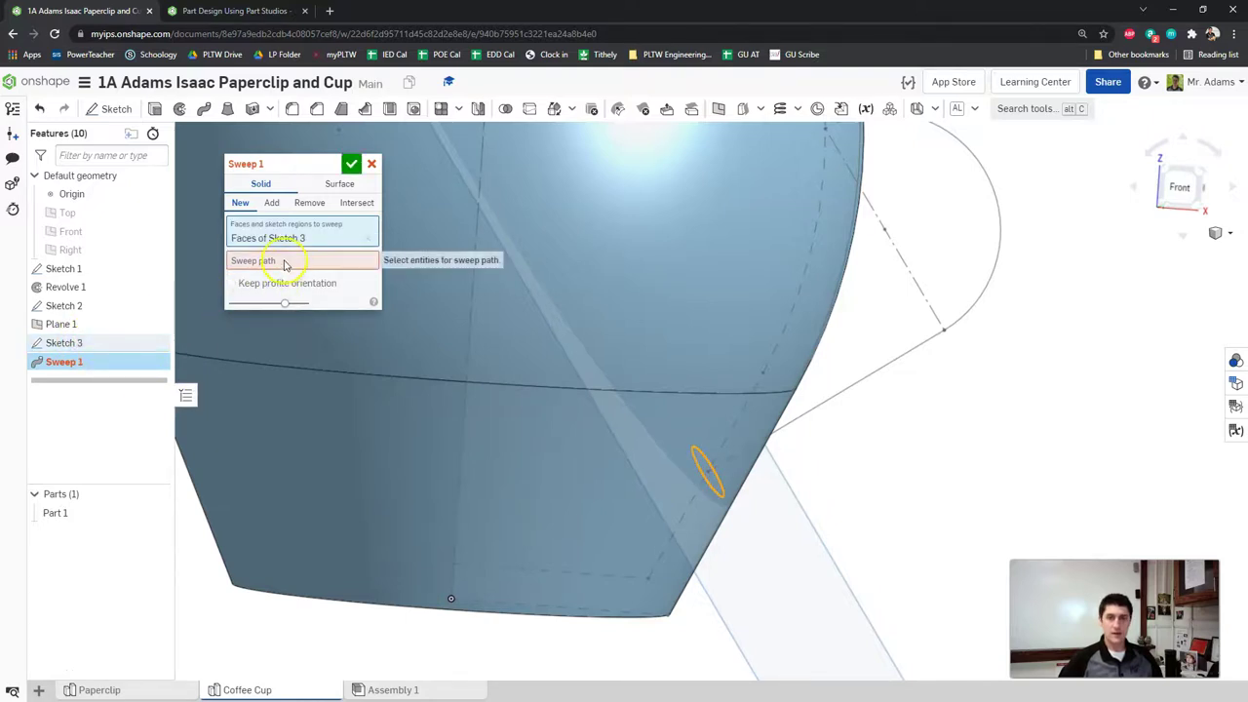
pyautogui.click(848, 397)
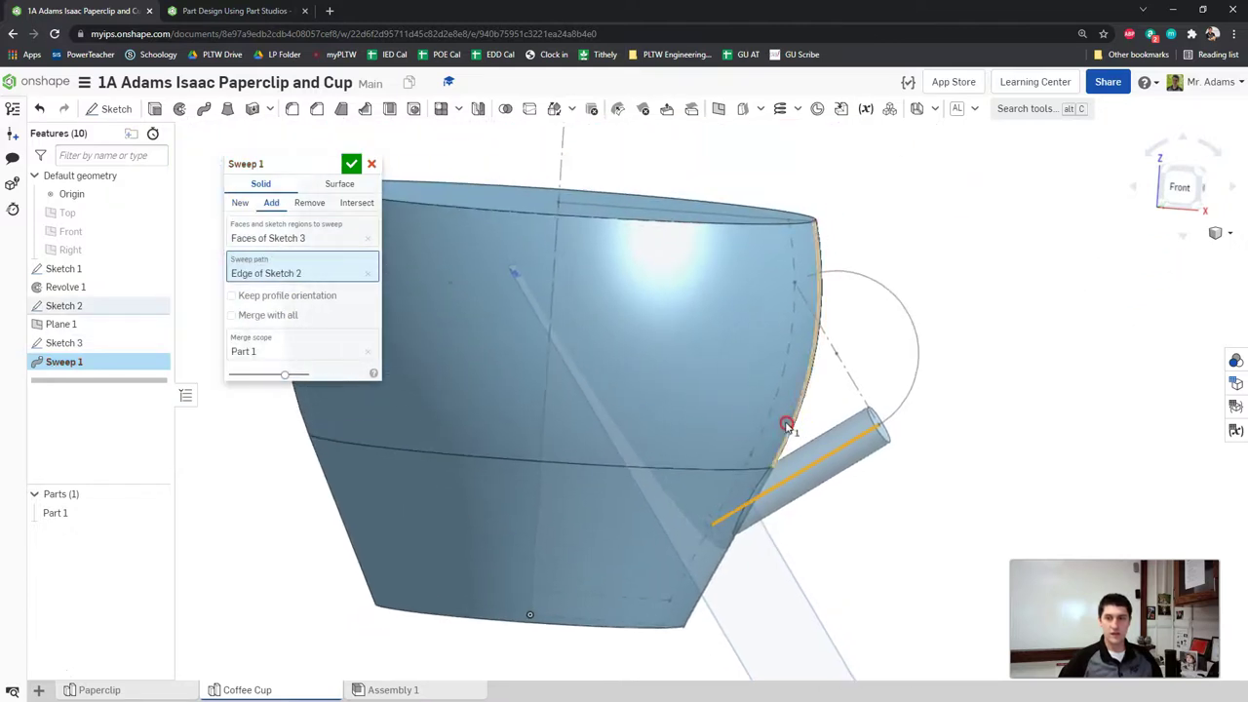
pyautogui.click(918, 362)
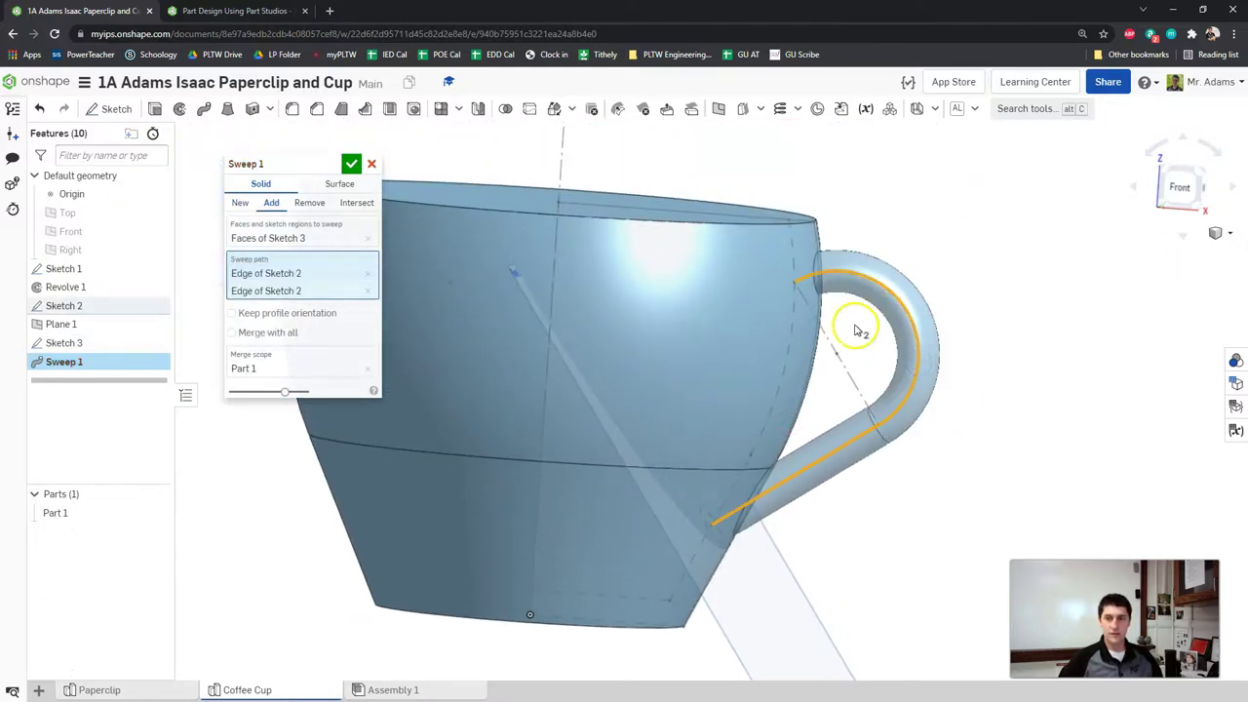
pyautogui.moveTo(894, 270); pyautogui.dragTo(858, 253, button='right')
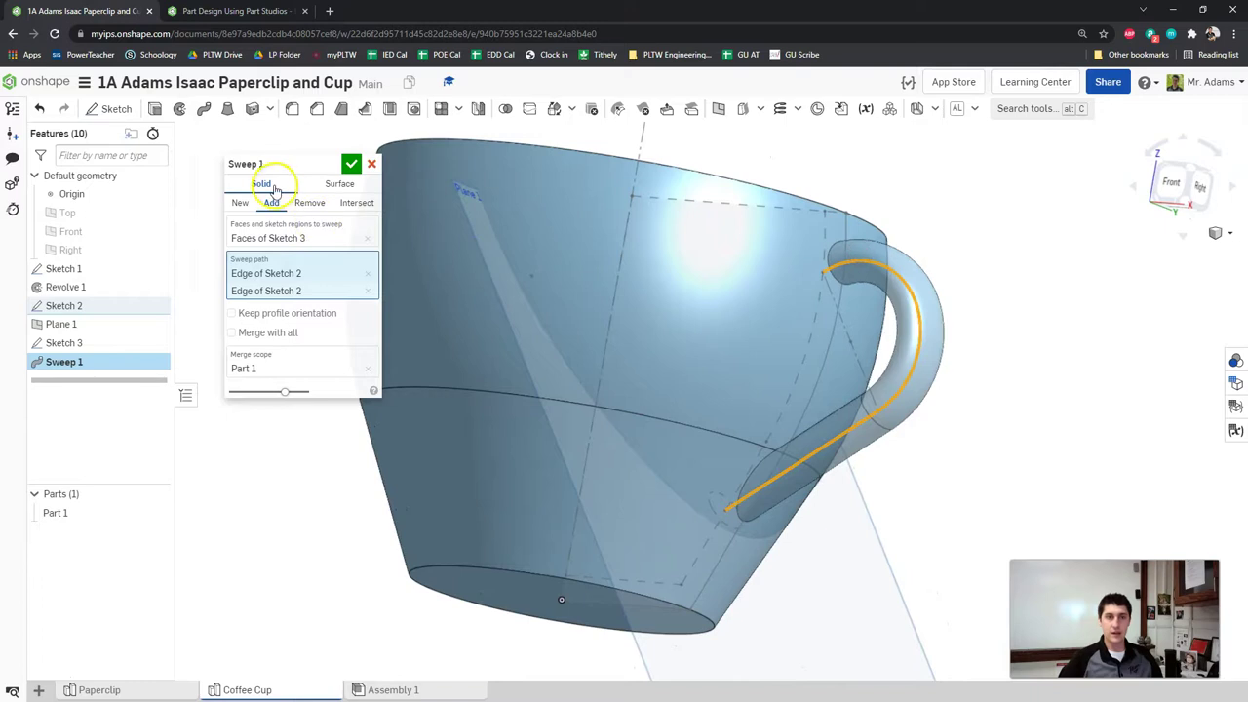
pyautogui.moveTo(618, 300); pyautogui.dragTo(683, 268, button='right')
pyautogui.scroll(3, 618, 264)
pyautogui.moveTo(582, 310); pyautogui.dragTo(610, 360, button='right')
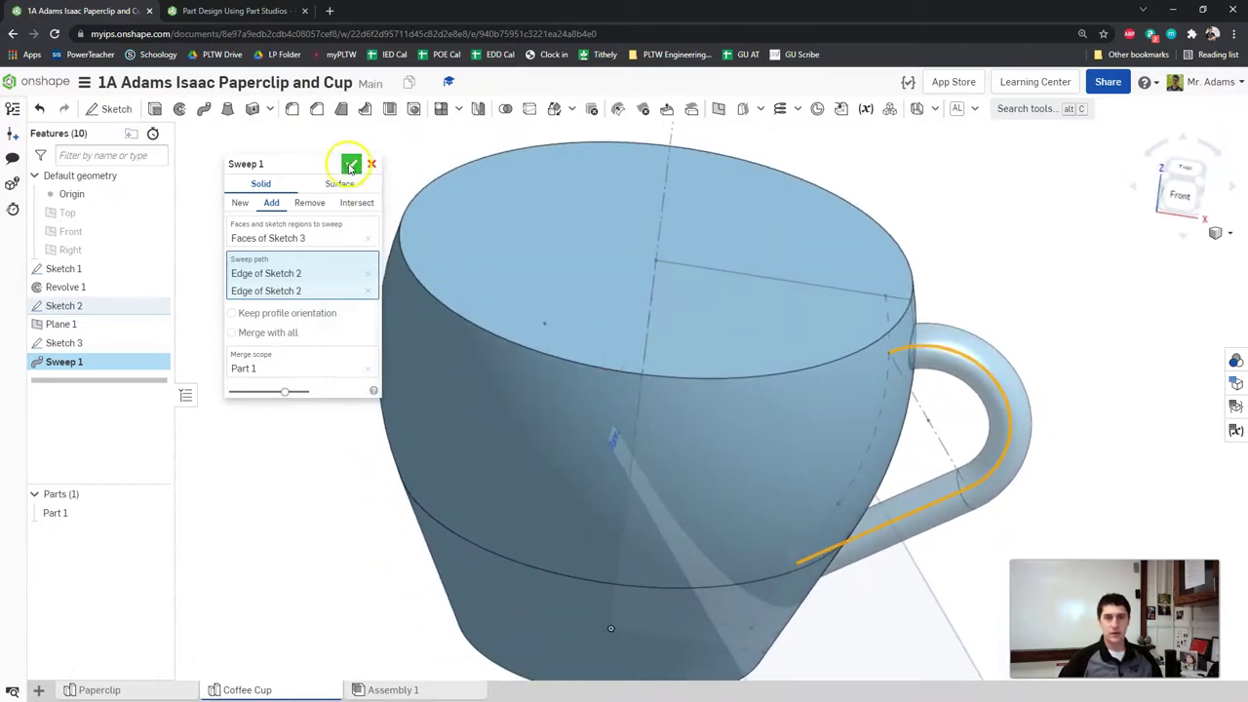
pyautogui.click(350, 166)
# Step: Hide Sketch 3, Plane 1, Sketch 2 and Sketch 1 so that only the solid cup is displayed
pyautogui.click(156, 342)
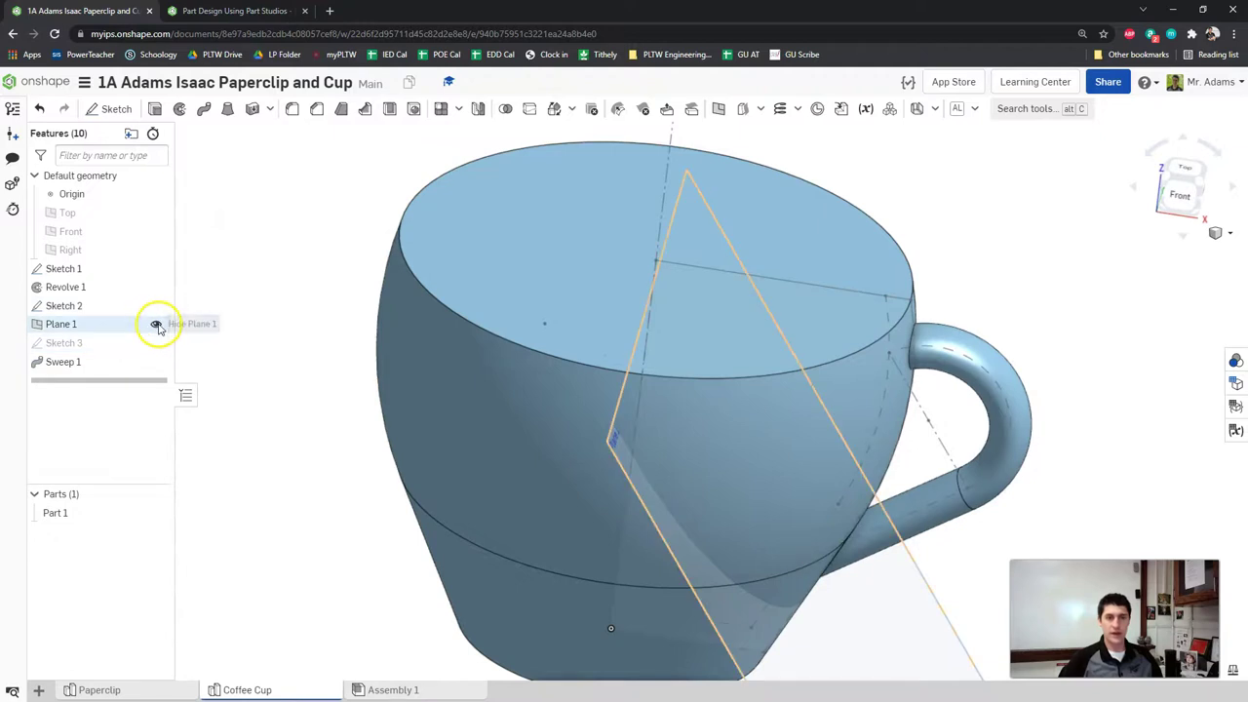
pyautogui.click(156, 325)
pyautogui.moveTo(340, 334)
pyautogui.mouseDown(button='right')
pyautogui.moveTo(454, 298)
pyautogui.moveTo(549, 354)
pyautogui.mouseUp(button='right')
pyautogui.click(156, 306)
pyautogui.click(156, 268)
pyautogui.moveTo(777, 336)
pyautogui.mouseDown(button='right')
pyautogui.moveTo(767, 276)
pyautogui.moveTo(767, 298)
pyautogui.moveTo(800, 331)
pyautogui.moveTo(807, 321)
pyautogui.moveTo(799, 331)
pyautogui.mouseUp(button='right')
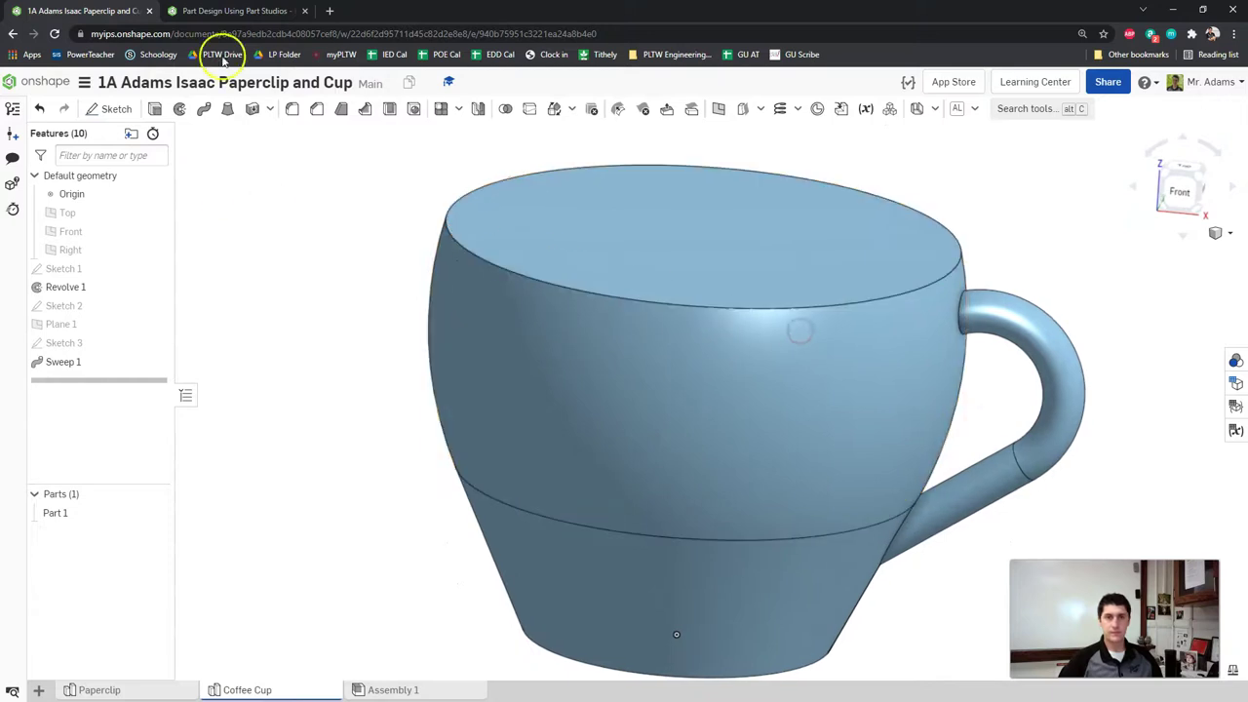
# Step: Read slide 16 of the course on hollowing the cup and show Sketch 1 in the Coffee Cup model
pyautogui.click(237, 11)
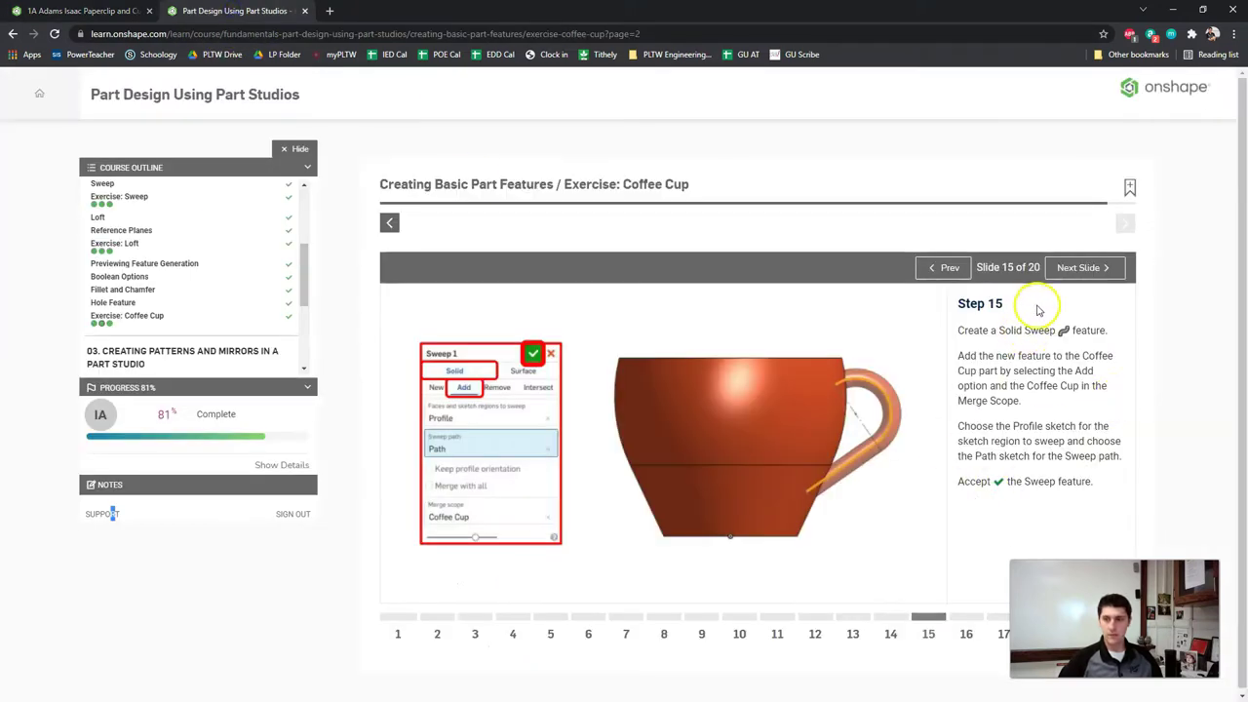
pyautogui.click(1078, 267)
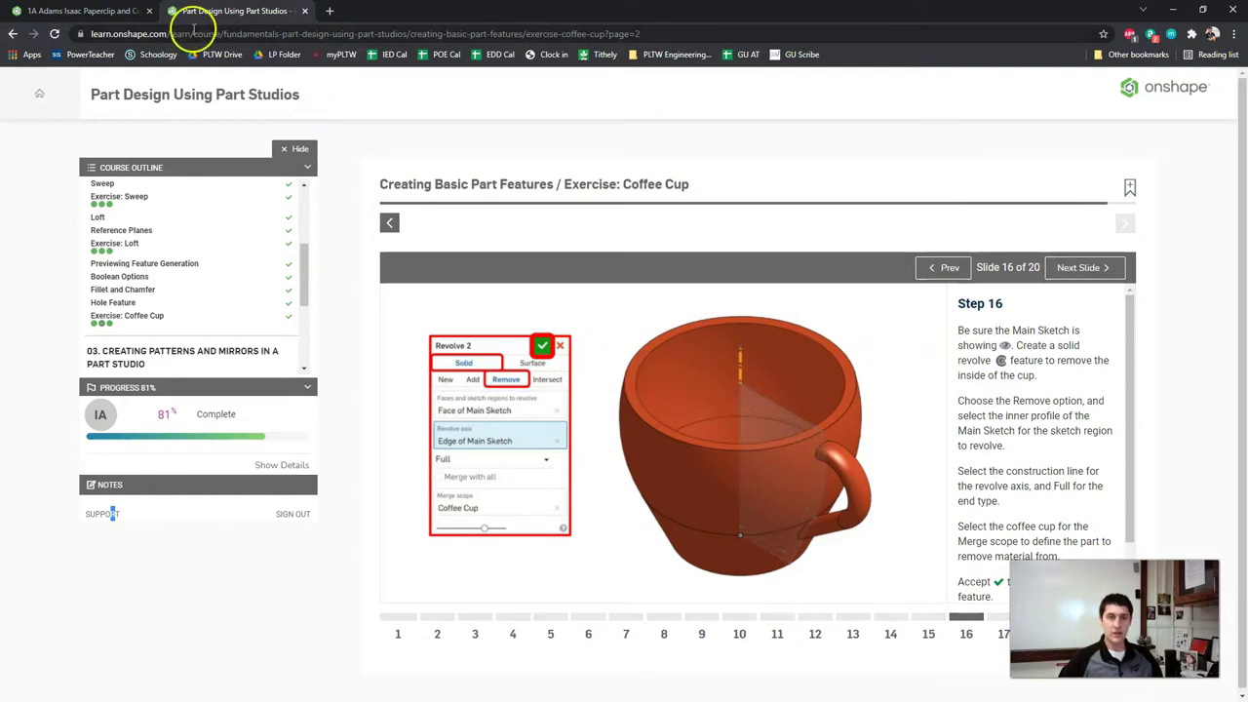
pyautogui.click(122, 12)
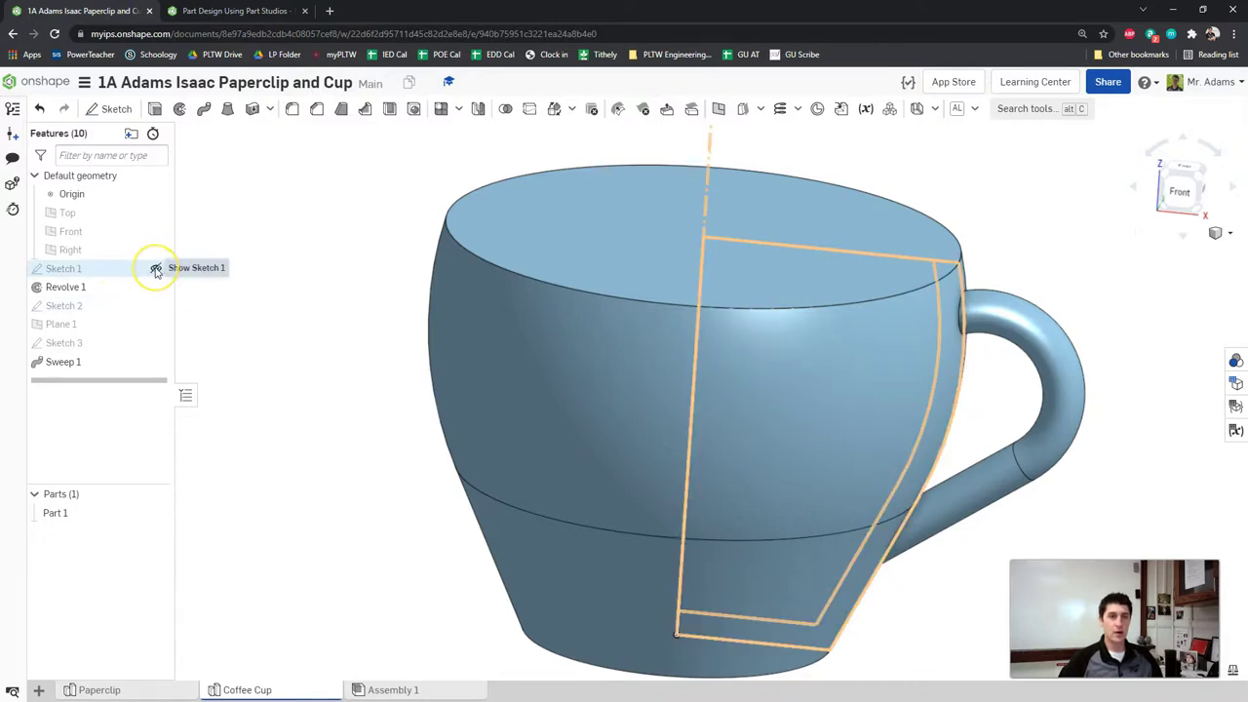
pyautogui.click(155, 270)
pyautogui.moveTo(468, 292)
pyautogui.mouseDown(button='right')
pyautogui.moveTo(510, 296)
pyautogui.moveTo(504, 315)
pyautogui.mouseUp(button='right')
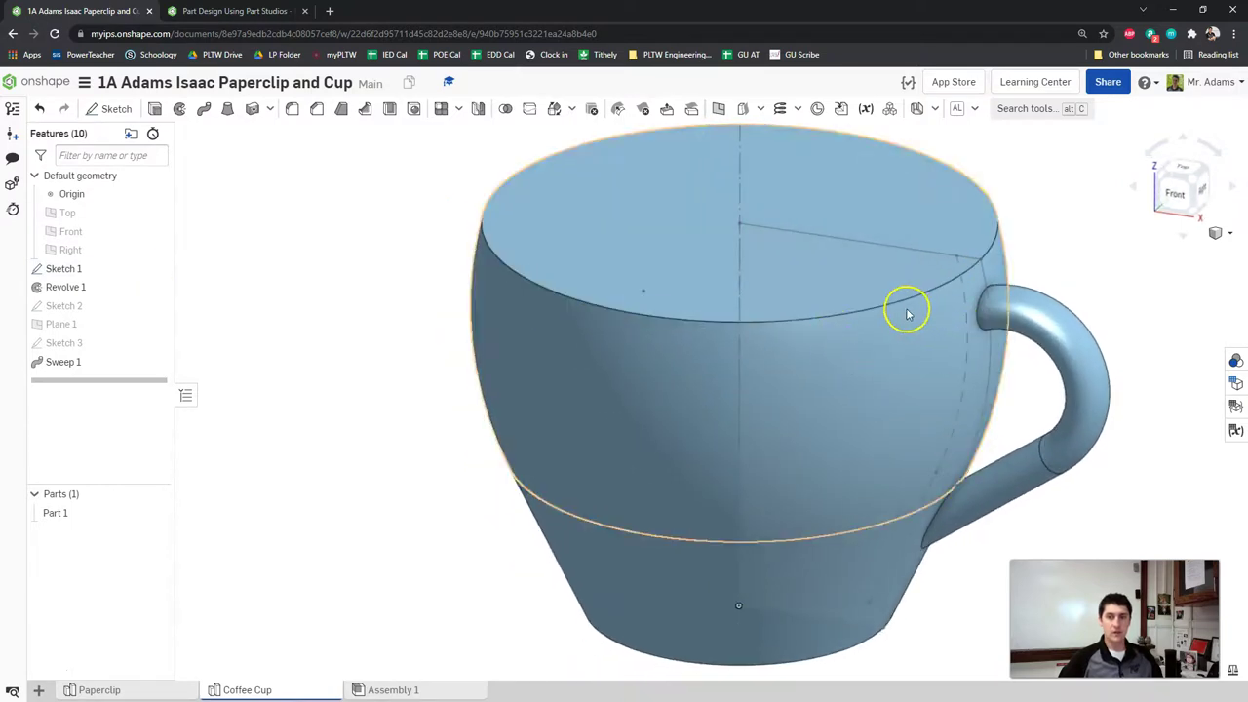
# Step: Start a solid Revolve using the inner profile region of Sketch 1 and its vertical construction line as the revolve axis
pyautogui.click(180, 109)
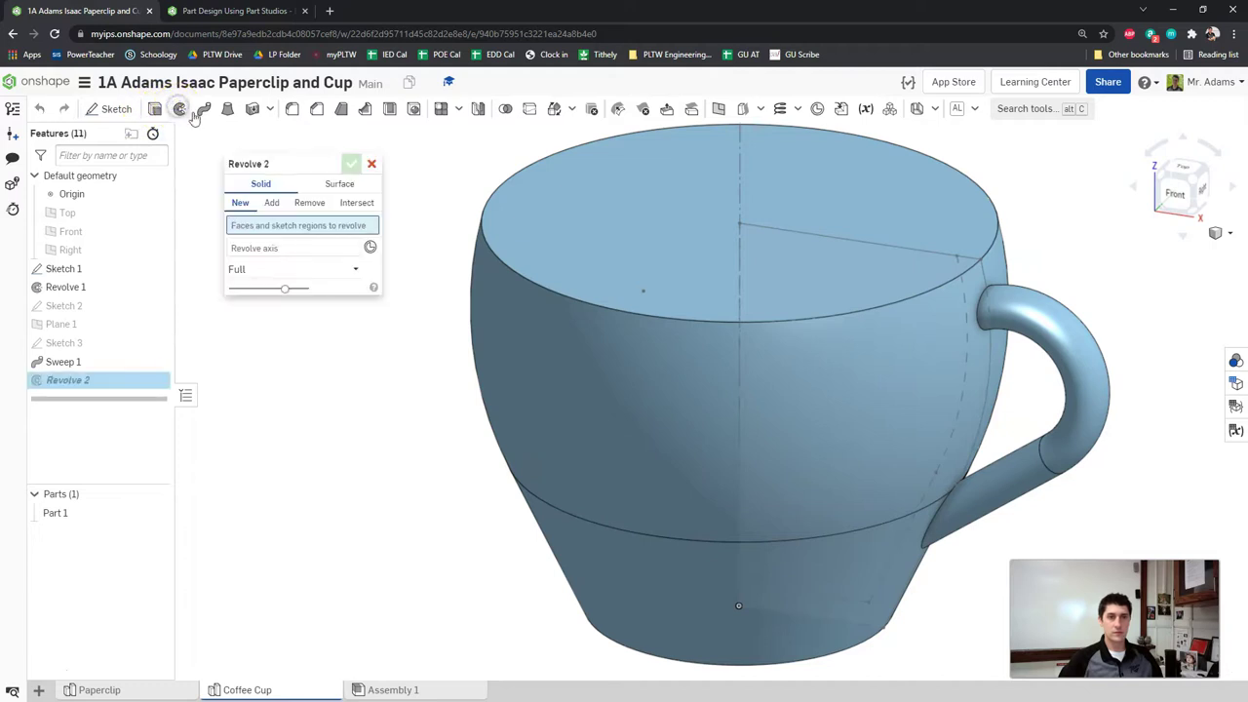
pyautogui.moveTo(912, 349); pyautogui.dragTo(933, 323, button='right')
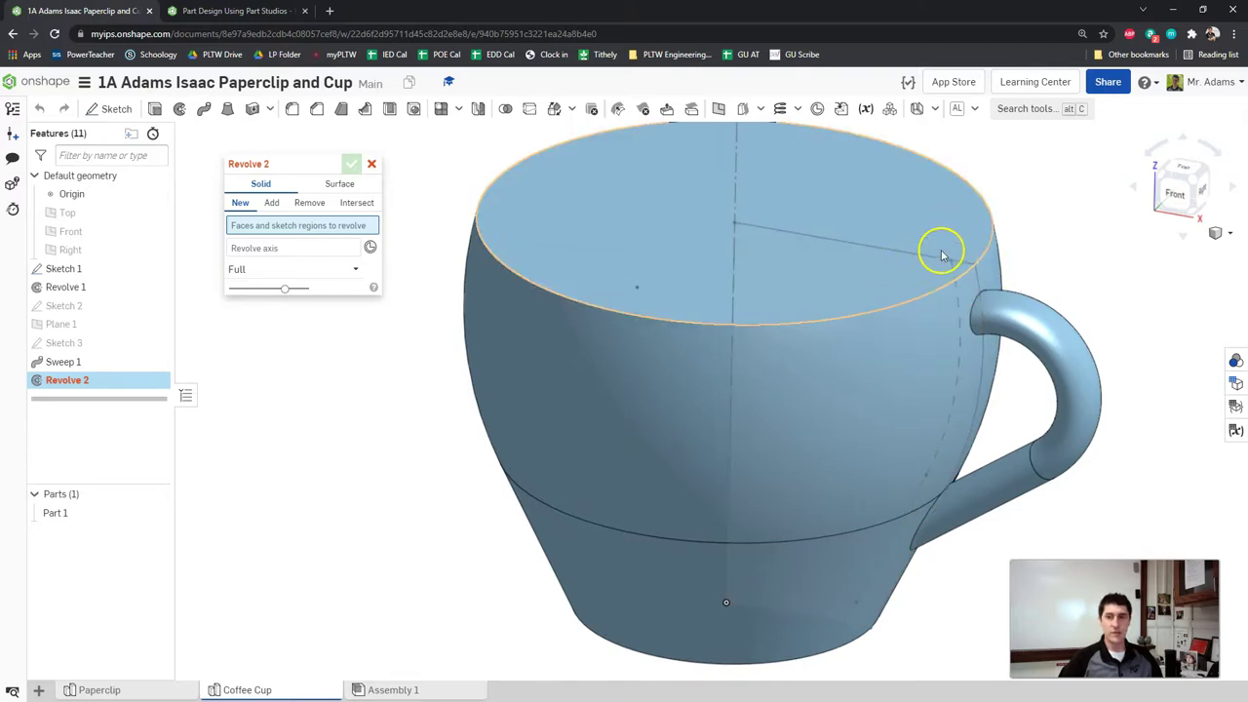
pyautogui.moveTo(927, 251); pyautogui.dragTo(994, 215, button='right')
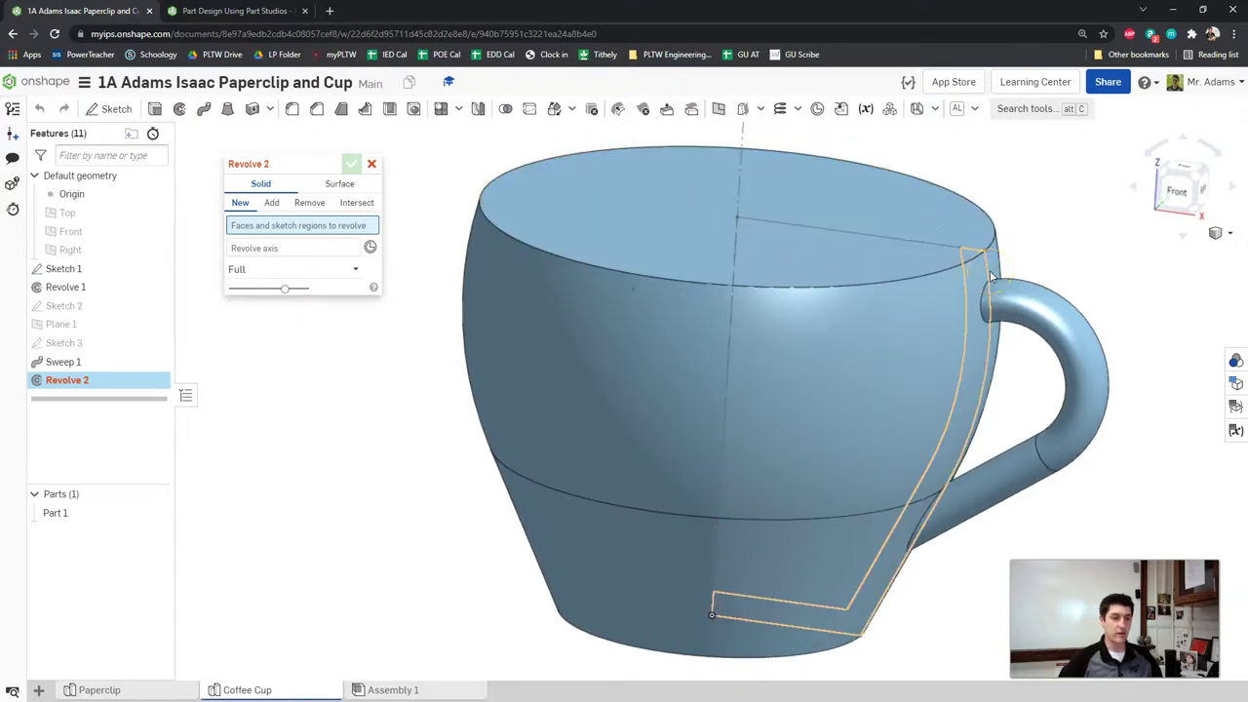
pyautogui.click(917, 248)
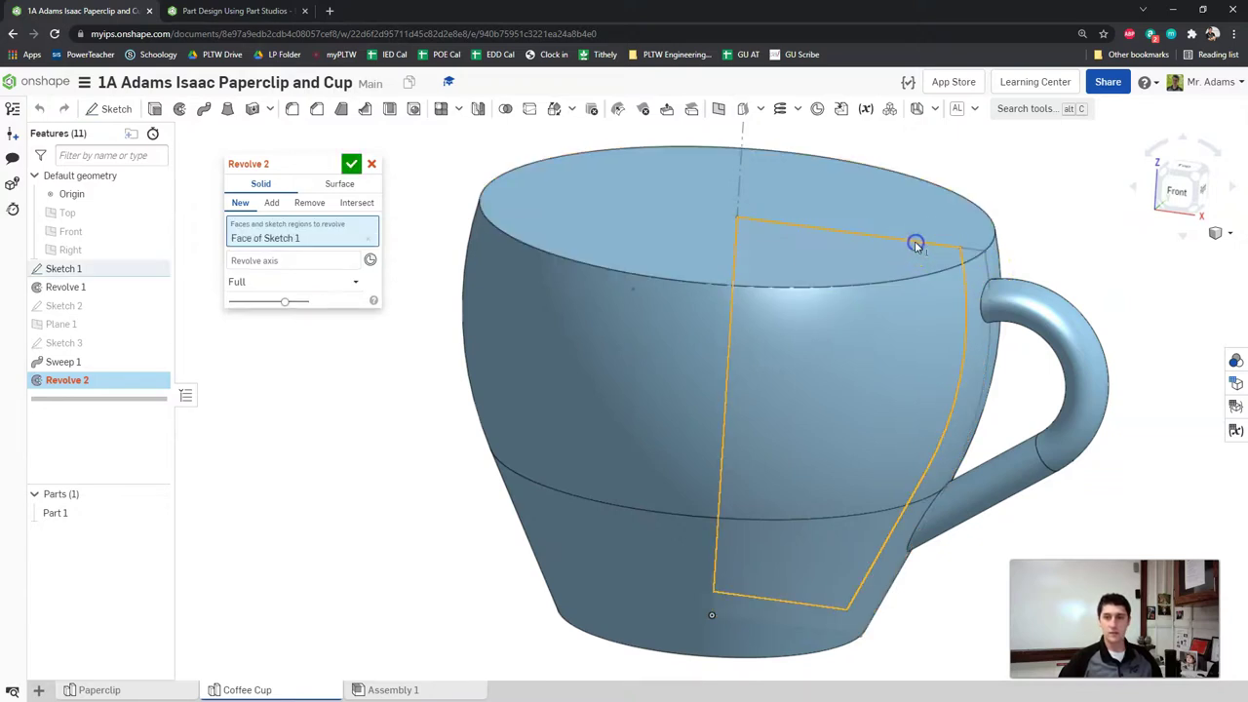
pyautogui.click(303, 261)
pyautogui.click(741, 142)
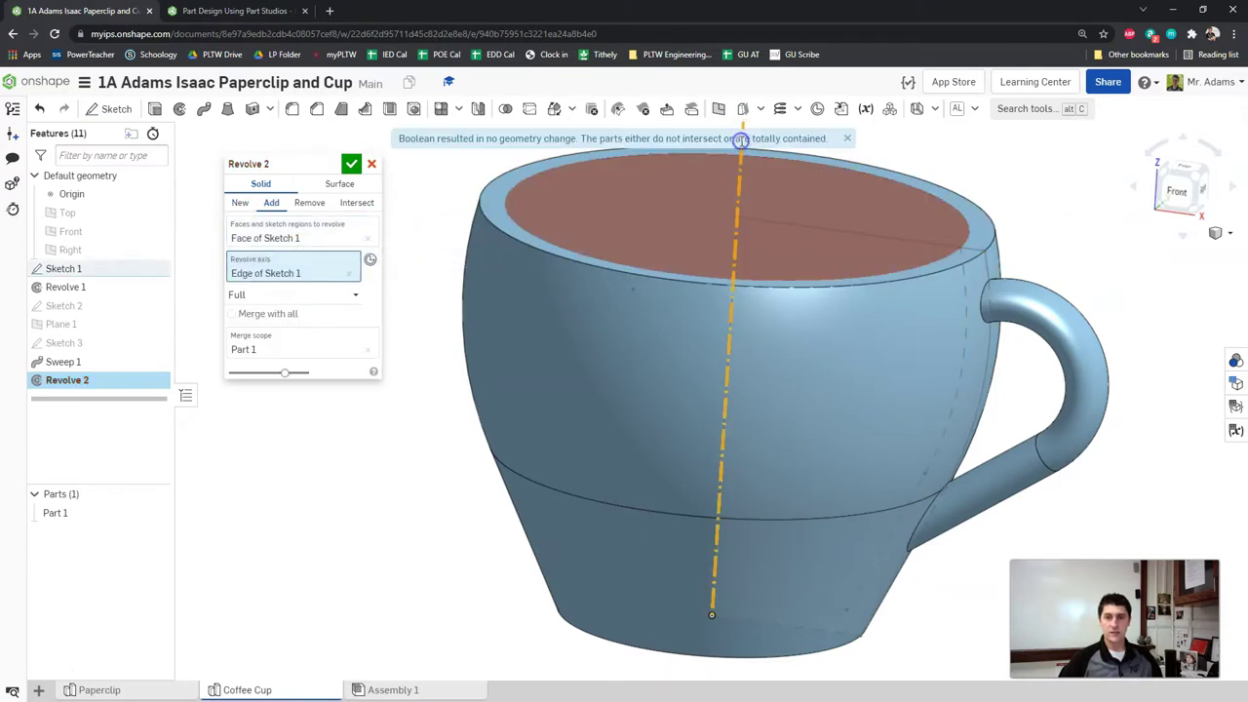
# Step: Make the full revolve remove material from Part 1, accept it to hollow the cup, and hide Sketch 1
pyautogui.moveTo(942, 178); pyautogui.dragTo(905, 278, button='right')
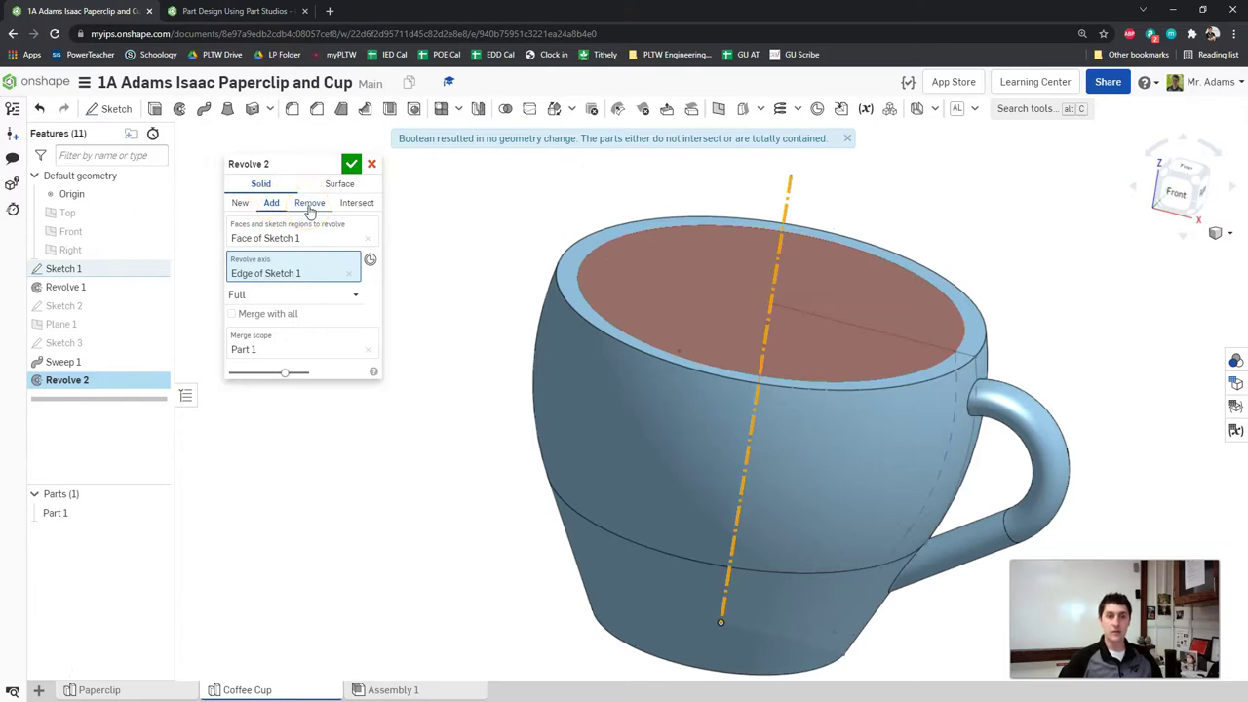
pyautogui.click(309, 203)
pyautogui.moveTo(521, 218); pyautogui.dragTo(932, 439, button='right')
pyautogui.moveTo(758, 403)
pyautogui.mouseDown(button='right')
pyautogui.moveTo(797, 409)
pyautogui.moveTo(783, 393)
pyautogui.moveTo(757, 400)
pyautogui.mouseUp(button='right')
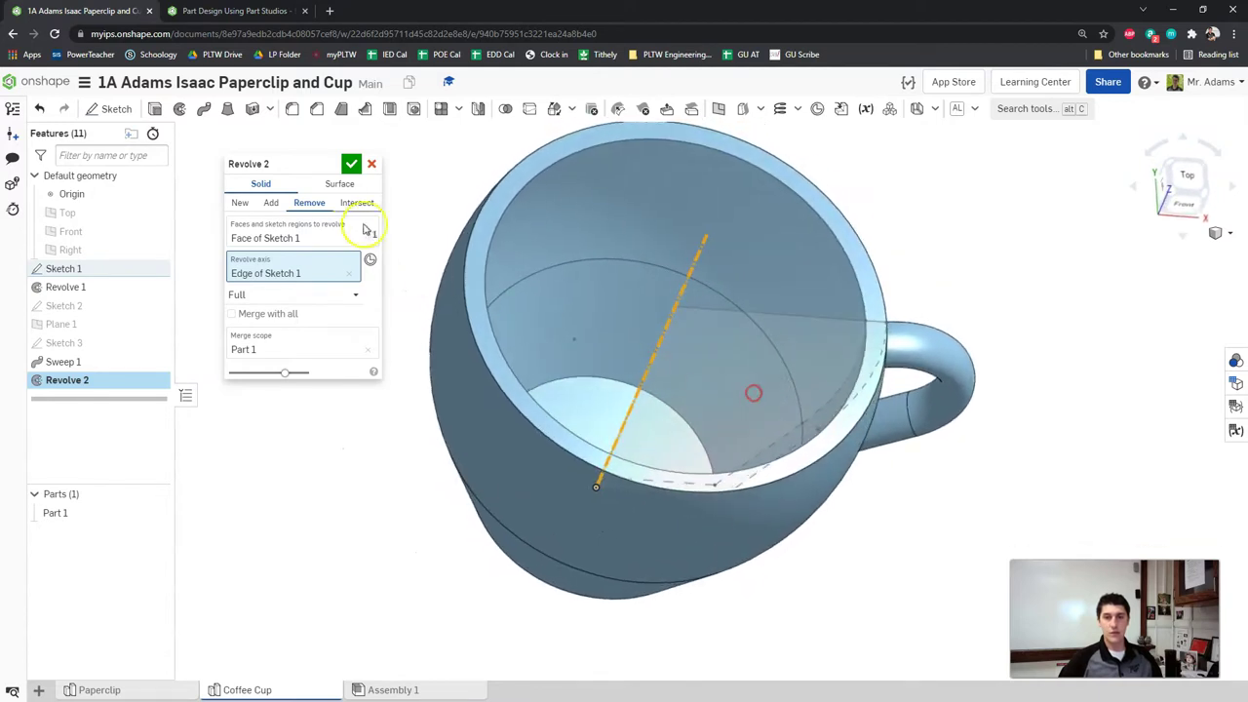
pyautogui.click(351, 164)
pyautogui.moveTo(353, 168)
pyautogui.mouseDown(button='right')
pyautogui.moveTo(454, 200)
pyautogui.moveTo(543, 382)
pyautogui.moveTo(532, 424)
pyautogui.moveTo(547, 384)
pyautogui.moveTo(510, 332)
pyautogui.mouseUp(button='right')
pyautogui.click(157, 269)
pyautogui.moveTo(370, 256)
pyautogui.mouseDown(button='right')
pyautogui.moveTo(1125, 200)
pyautogui.moveTo(978, 396)
pyautogui.moveTo(981, 423)
pyautogui.moveTo(1017, 385)
pyautogui.moveTo(1011, 361)
pyautogui.mouseUp(button='right')
# Step: Switch to the Onshape course and read slide 17 on rounding the bottom edges of the cup
pyautogui.click(200, 11)
pyautogui.click(782, 484)
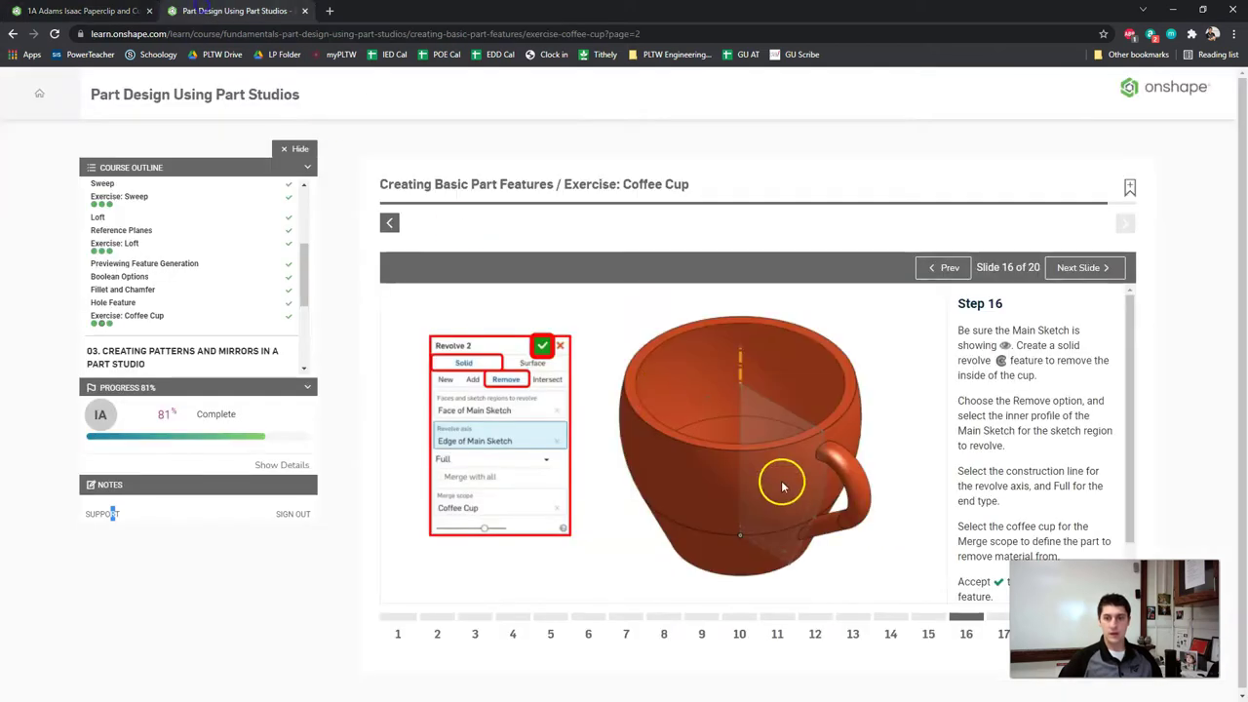
pyautogui.click(1001, 624)
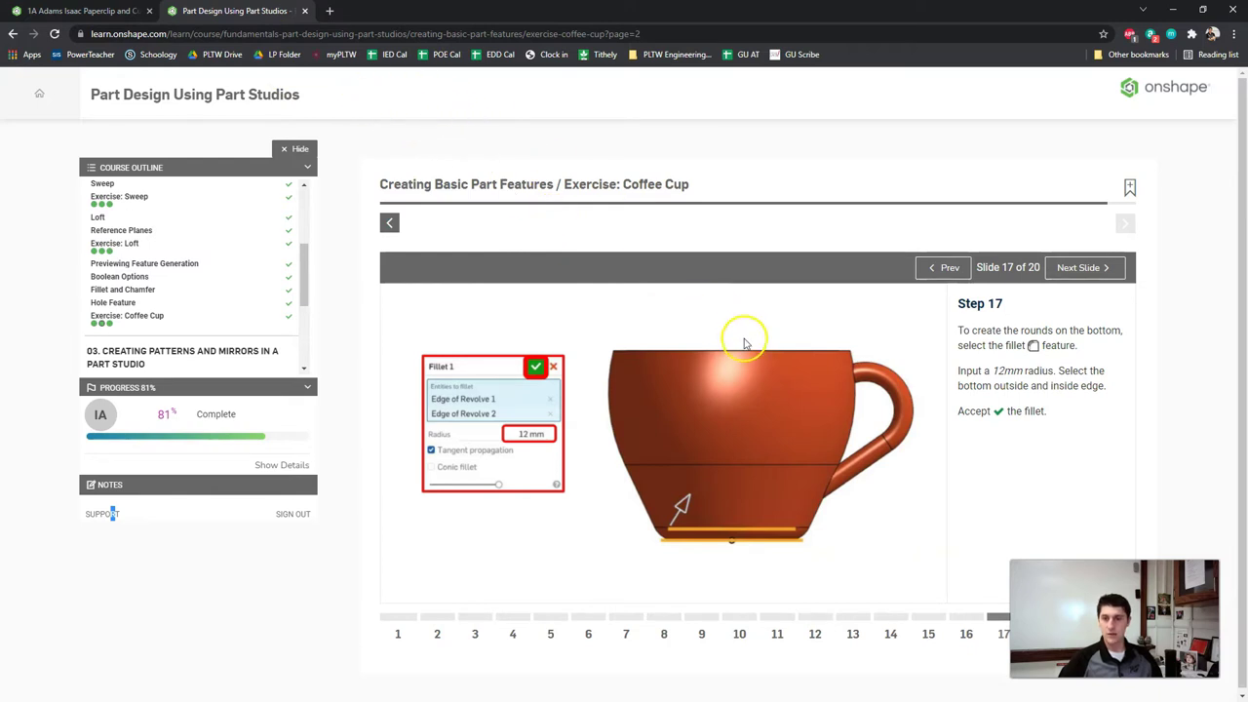
# Step: Return to the Coffee Cup model and fillet the cup's outer bottom edge with a 12 mm radius
pyautogui.click(156, 10)
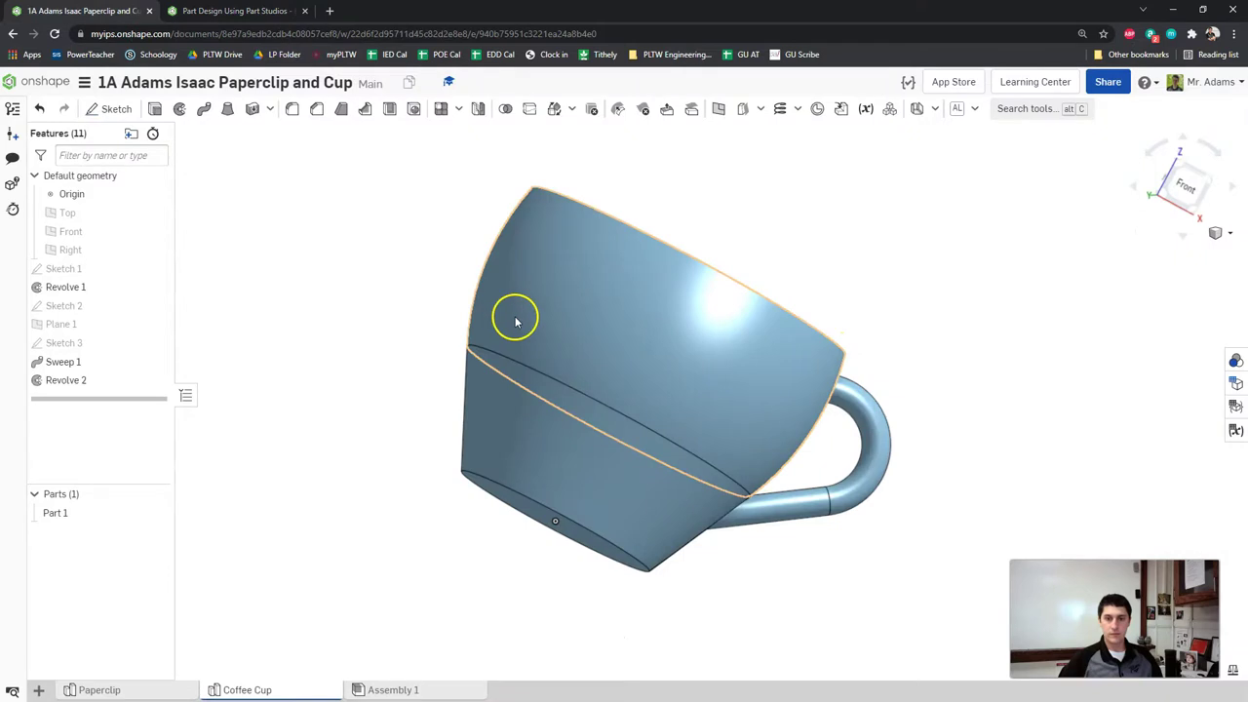
pyautogui.click(288, 108)
pyautogui.click(501, 481)
pyautogui.moveTo(468, 401); pyautogui.dragTo(481, 376, button='right')
pyautogui.click(346, 280)
pyautogui.write('12mm')
pyautogui.press('Return')
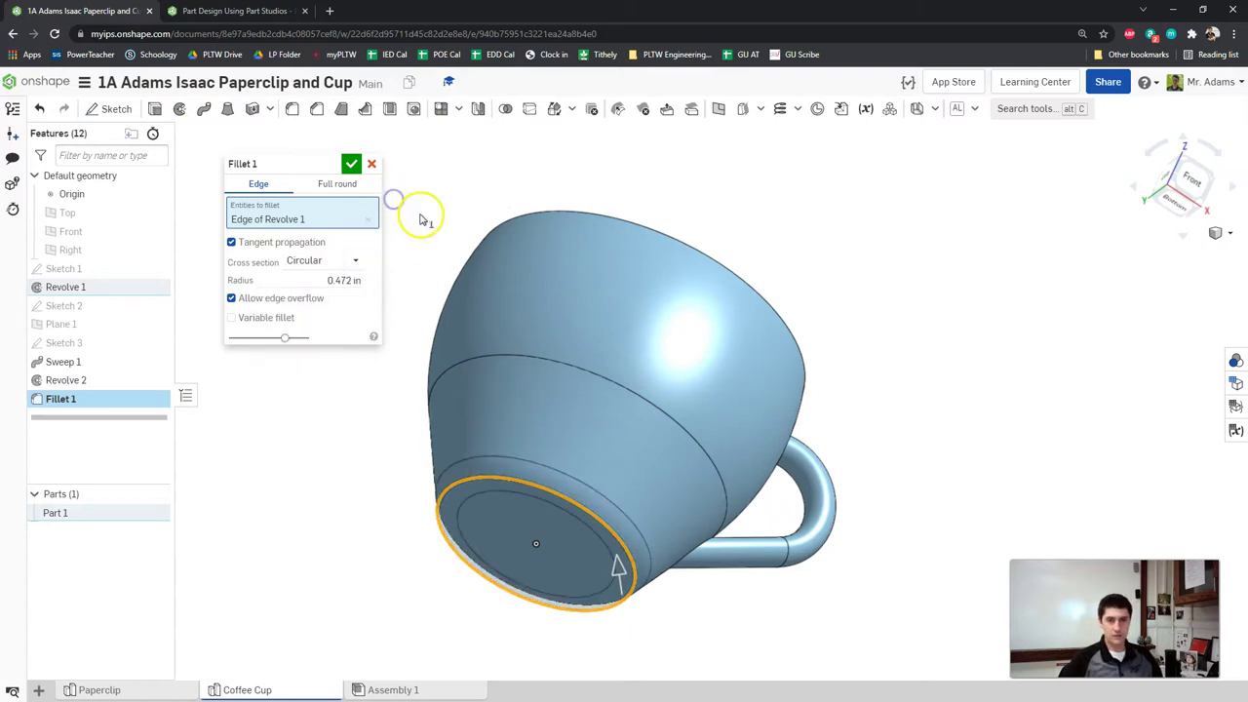
pyautogui.moveTo(417, 217); pyautogui.dragTo(405, 234, button='right')
pyautogui.click(351, 164)
pyautogui.moveTo(604, 301); pyautogui.dragTo(833, 224, button='right')
pyautogui.click(1199, 176)
pyautogui.moveTo(985, 370); pyautogui.dragTo(1001, 337, button='right')
# Step: Consult slide 18 of the course and fillet the outer and inner rim edges of the cup with a 2 mm radius
pyautogui.click(244, 10)
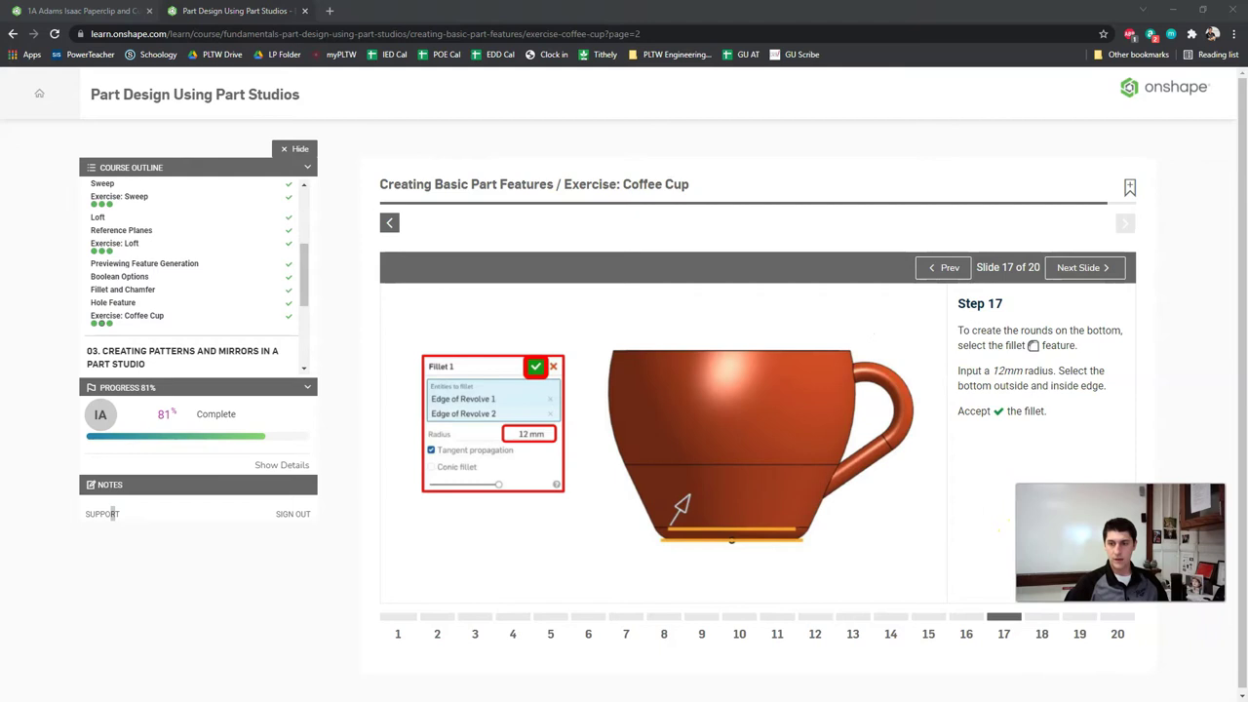
pyautogui.click(1049, 619)
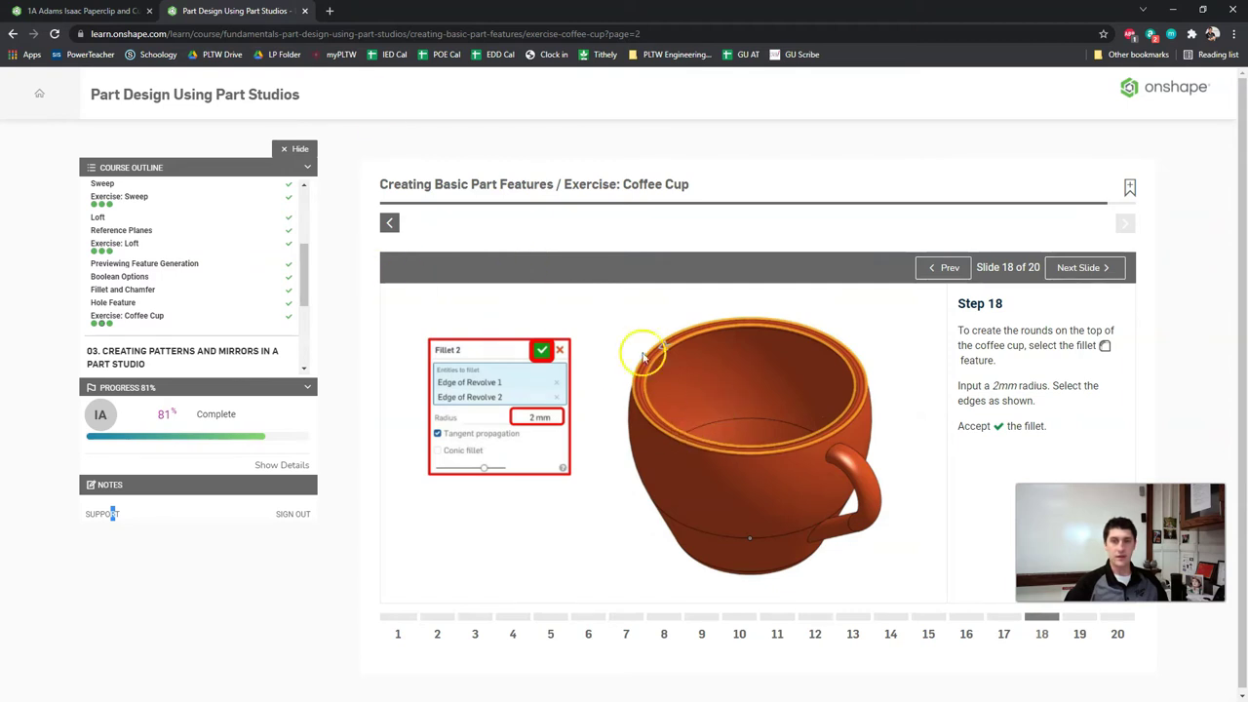
pyautogui.click(81, 11)
pyautogui.click(252, 110)
pyautogui.click(507, 262)
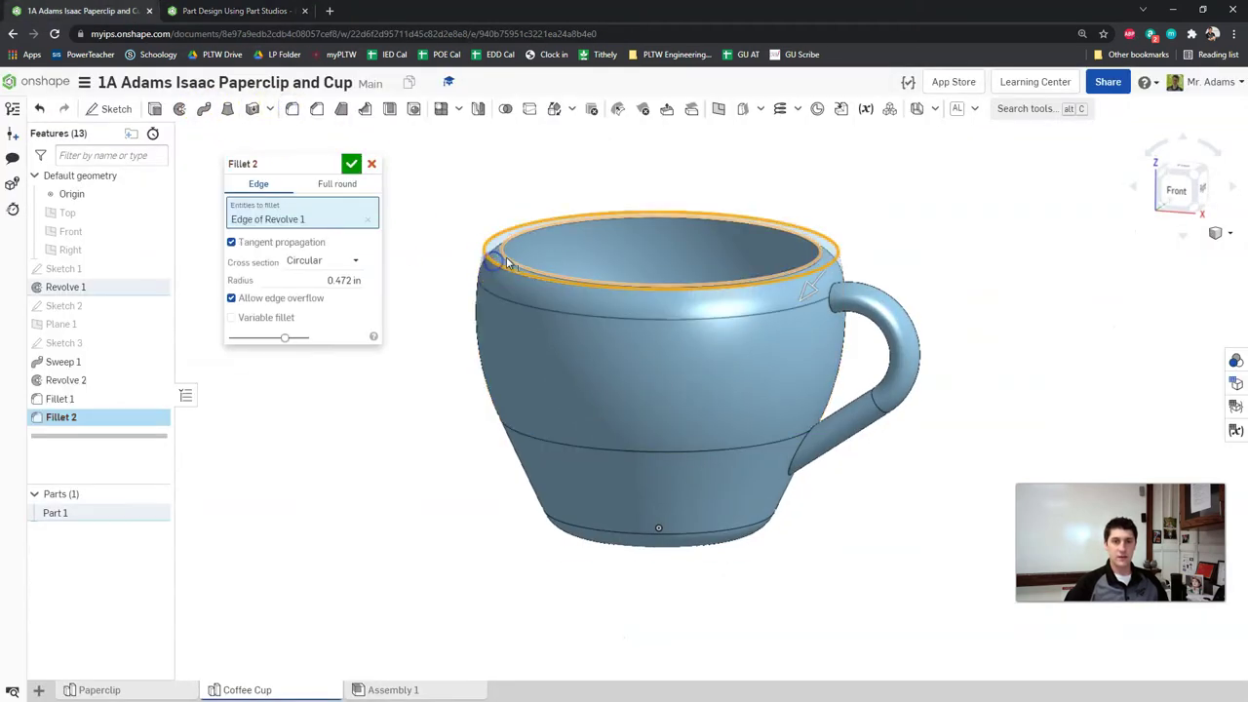
pyautogui.click(507, 261)
pyautogui.click(341, 295)
pyautogui.write('12m')
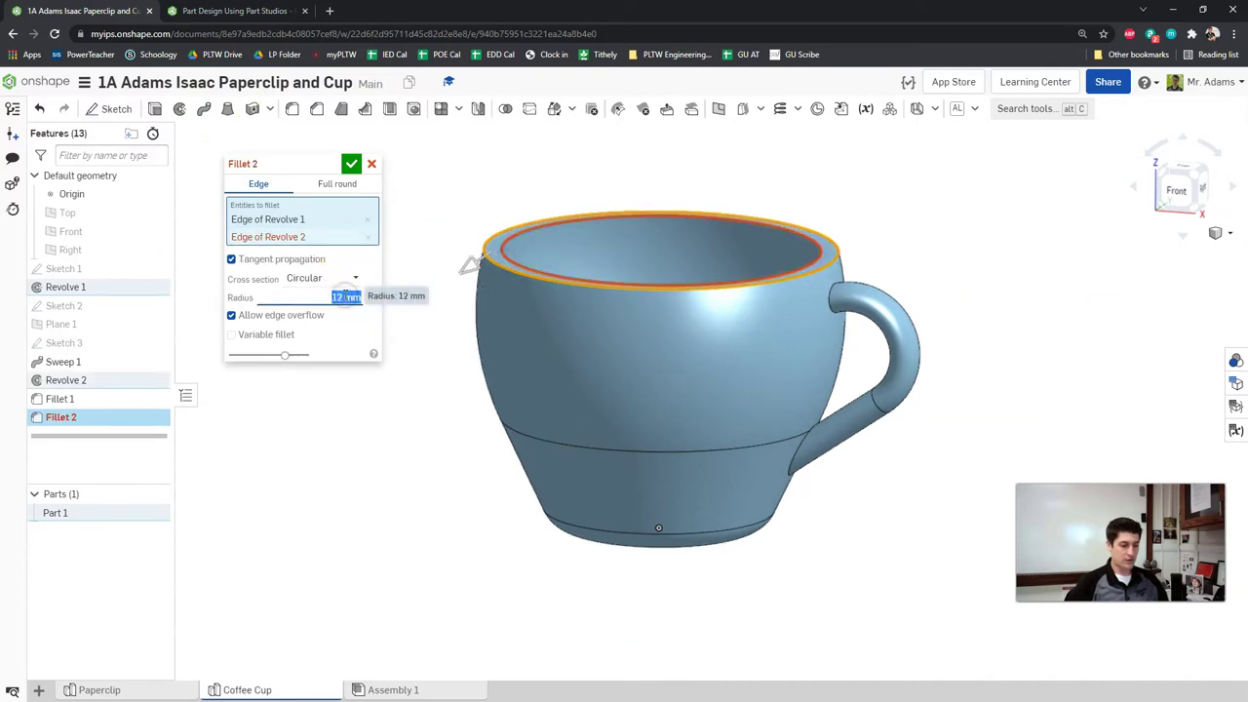
pyautogui.write('m')
pyautogui.click(429, 189)
pyautogui.click(351, 163)
pyautogui.moveTo(403, 181)
pyautogui.mouseDown(button='right')
pyautogui.moveTo(410, 198)
pyautogui.moveTo(446, 186)
pyautogui.moveTo(423, 181)
pyautogui.mouseUp(button='right')
# Step: Read course slides 19 and 20 on assigning Porcelain and checking the mass, and return to slide 17
pyautogui.click(235, 11)
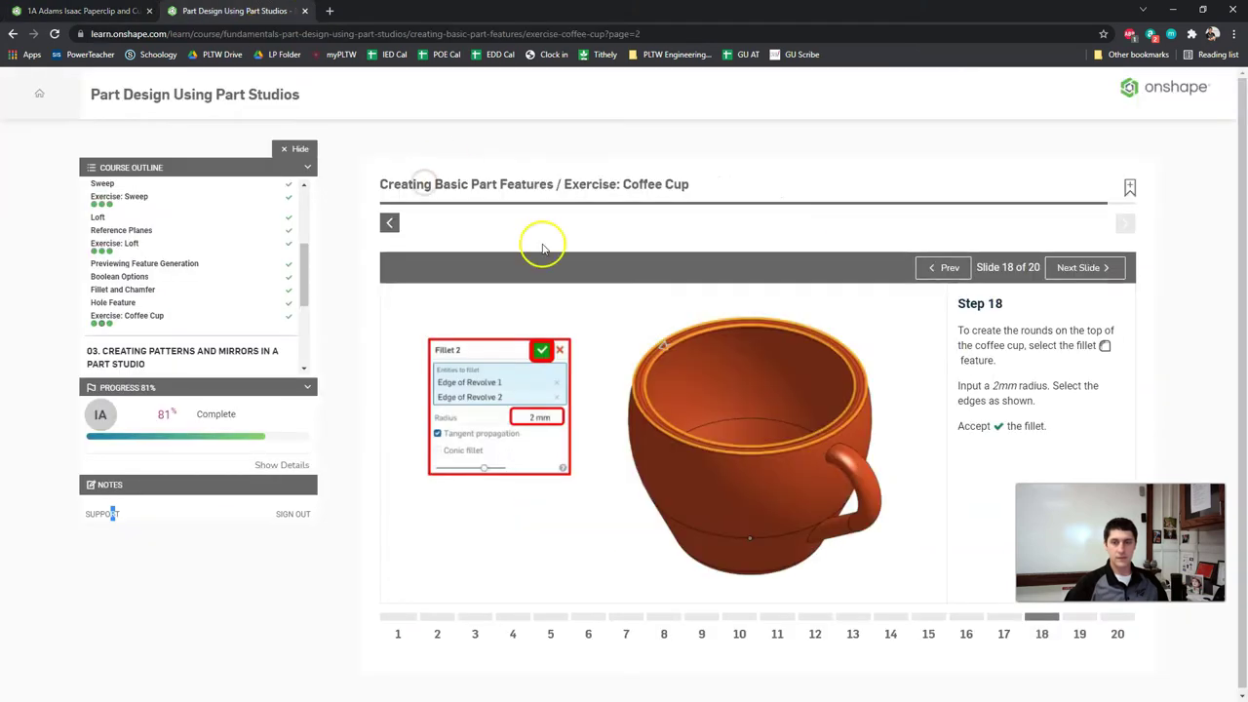
pyautogui.click(1078, 618)
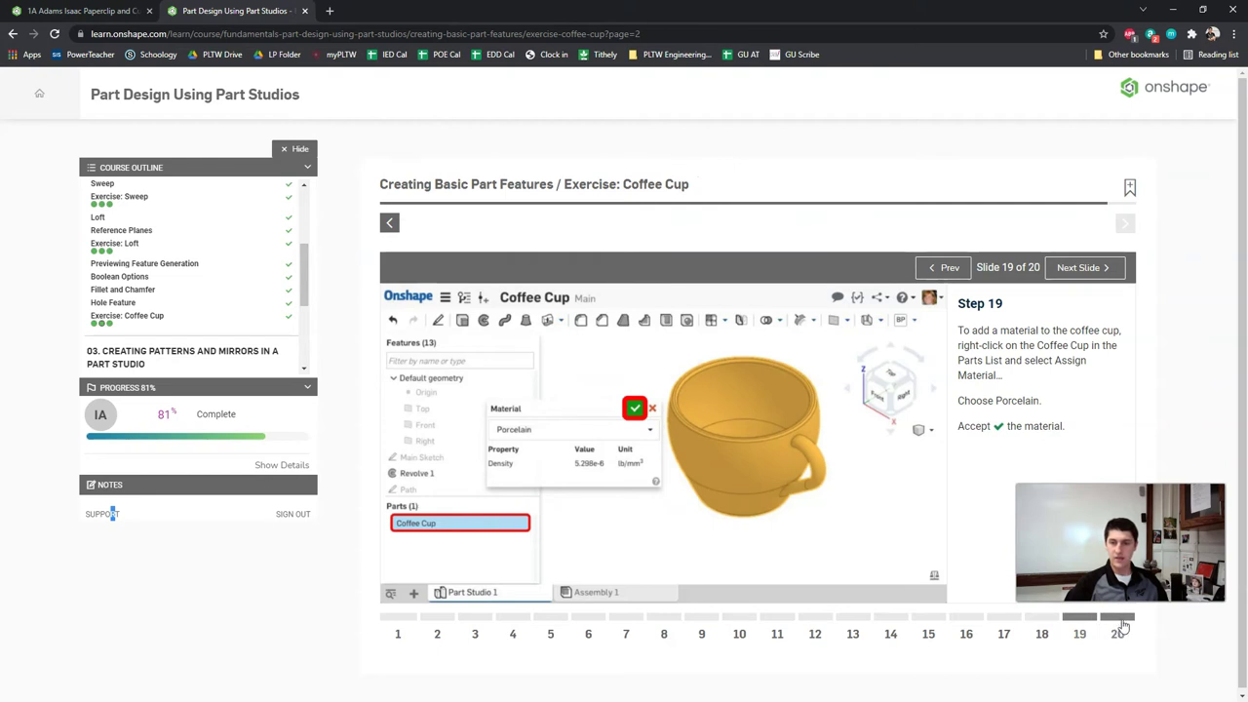
pyautogui.click(1121, 621)
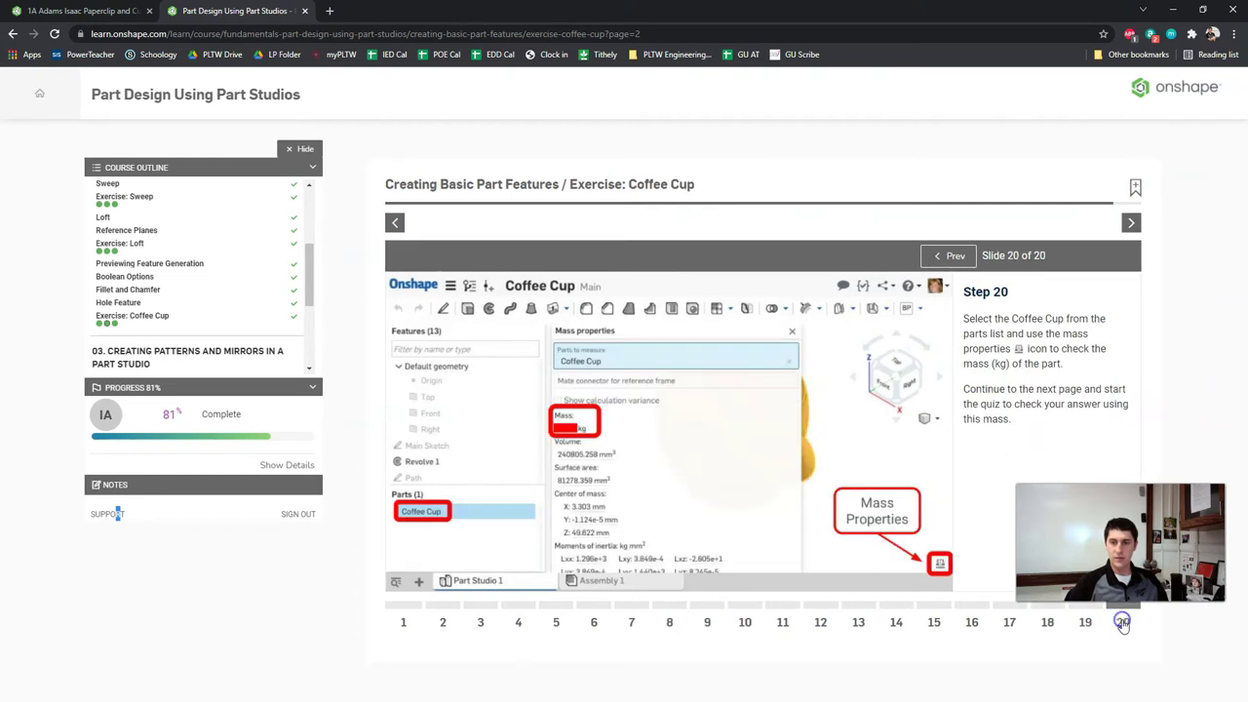
pyautogui.click(1001, 608)
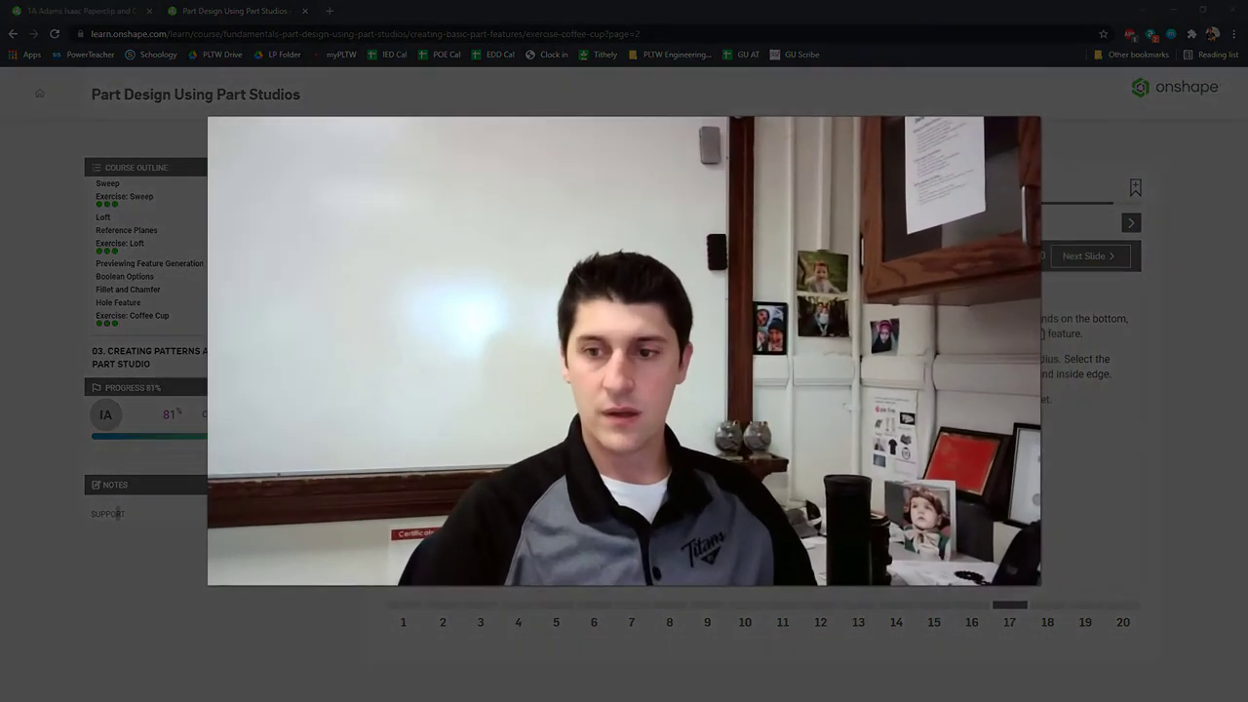